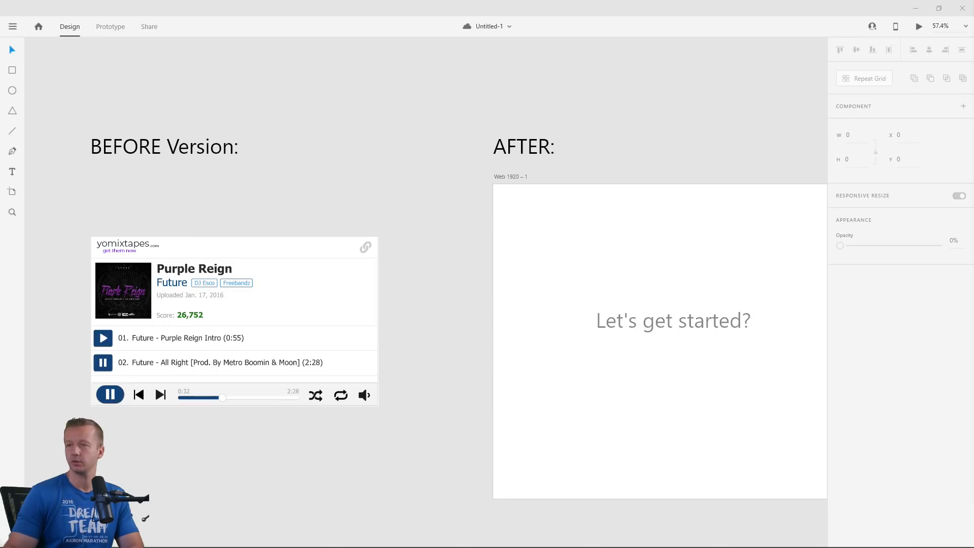
Move the YouTube live chat popout to the screen's upper-right corner and narrow it into a slim column.
left_click_drag(659, 116, 842, 17)
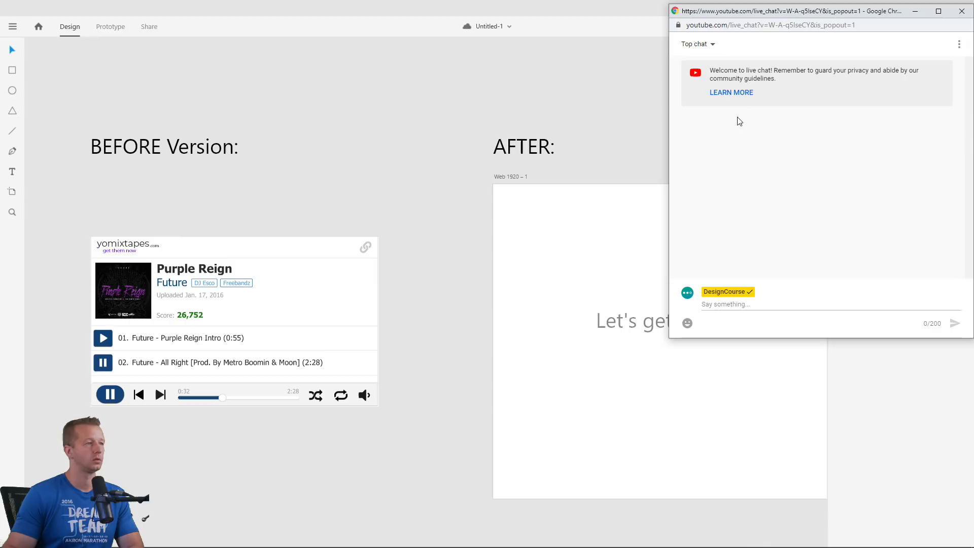
left_click_drag(671, 154, 774, 148)
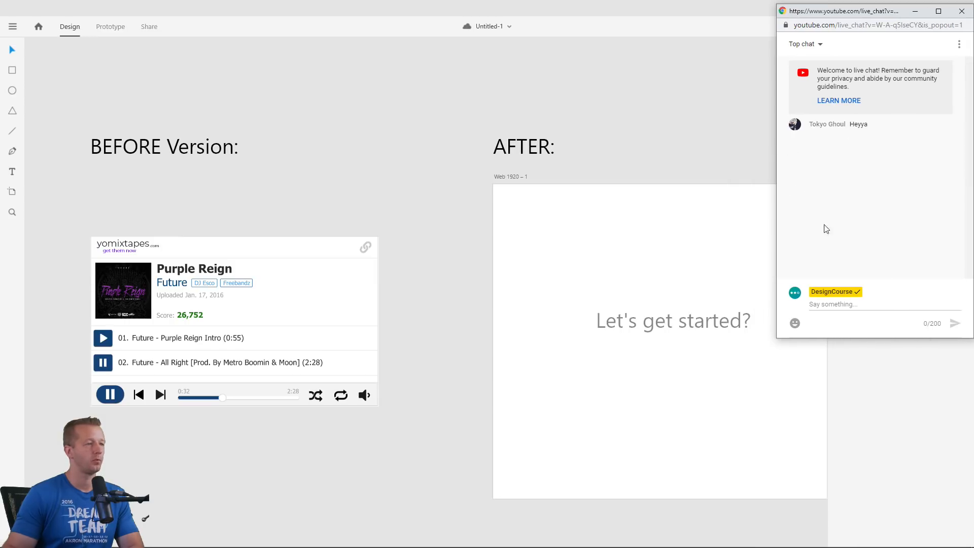
left_click(874, 309)
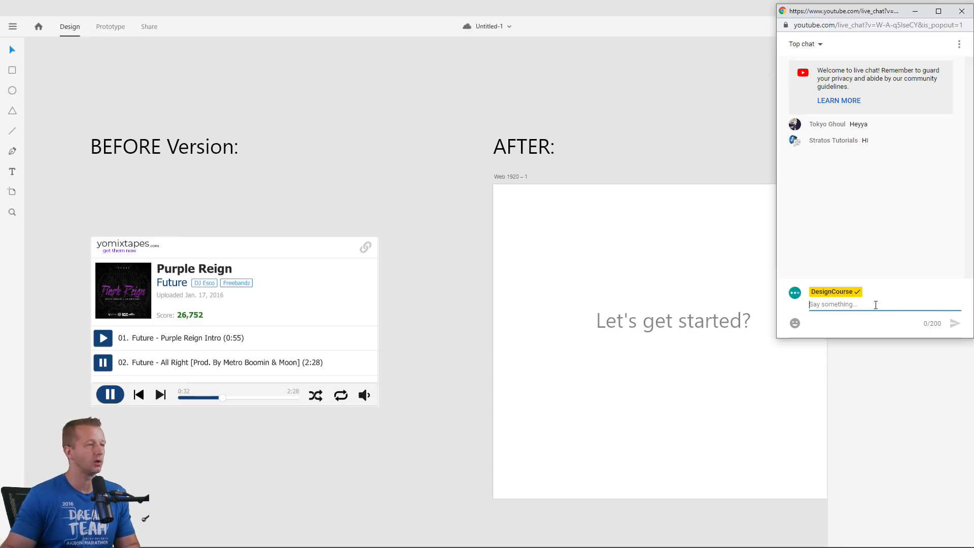
left_click_drag(777, 158, 797, 147)
Restore the Adobe XD window from full screen and resize it to fill the space beside the live chat.
double_click(715, 6)
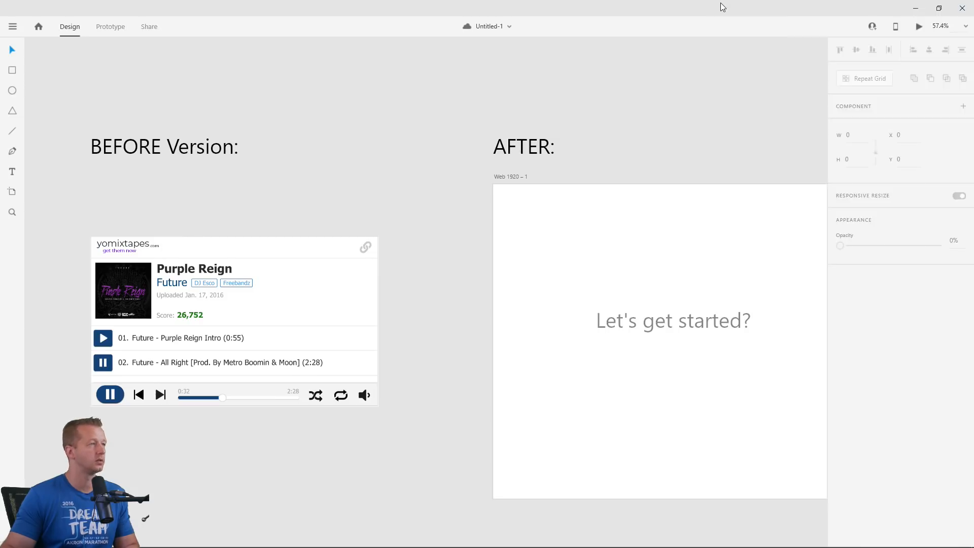
left_click_drag(570, 23, 315, 7)
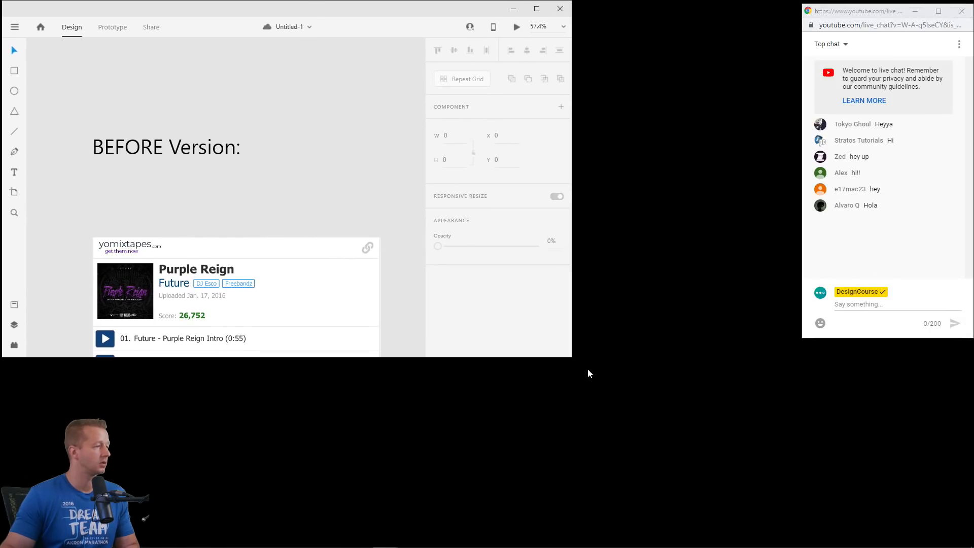
left_click_drag(571, 358, 800, 545)
left_click(886, 312)
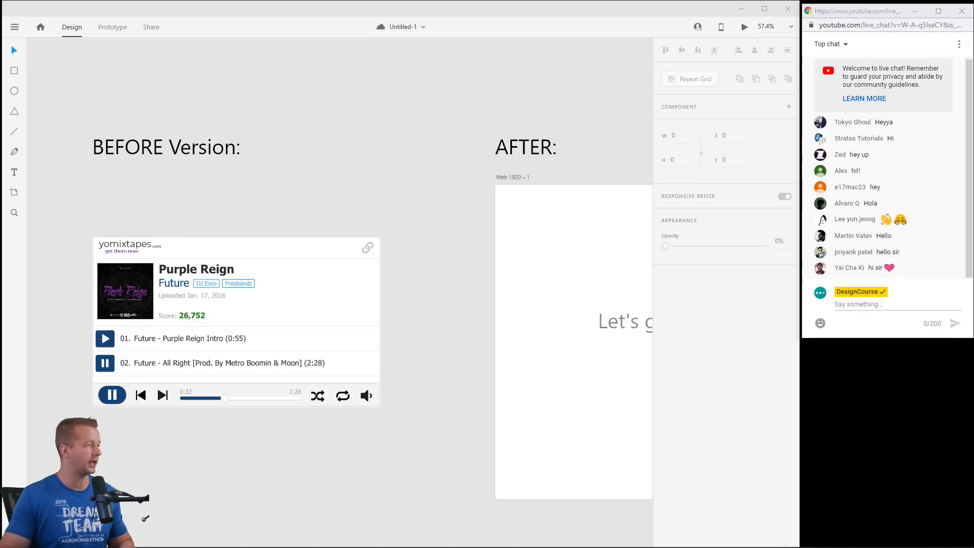
Examine the BEFORE version of the yomixtapes player up close and compare it with the AFTER artboard.
left_click_drag(237, 220, 425, 99)
scroll(388, 159, "up", 5)
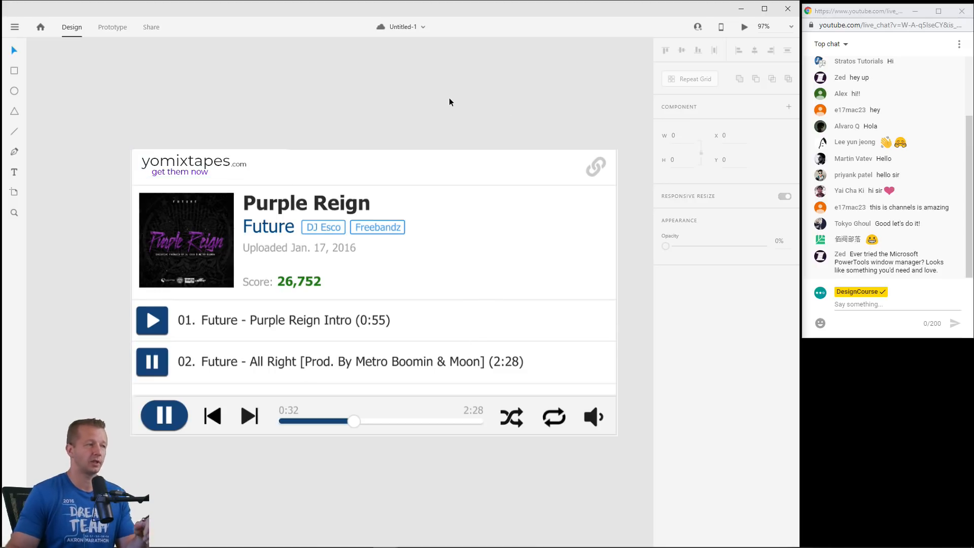
scroll(464, 98, "down", 5)
left_click_drag(462, 112, 431, 178)
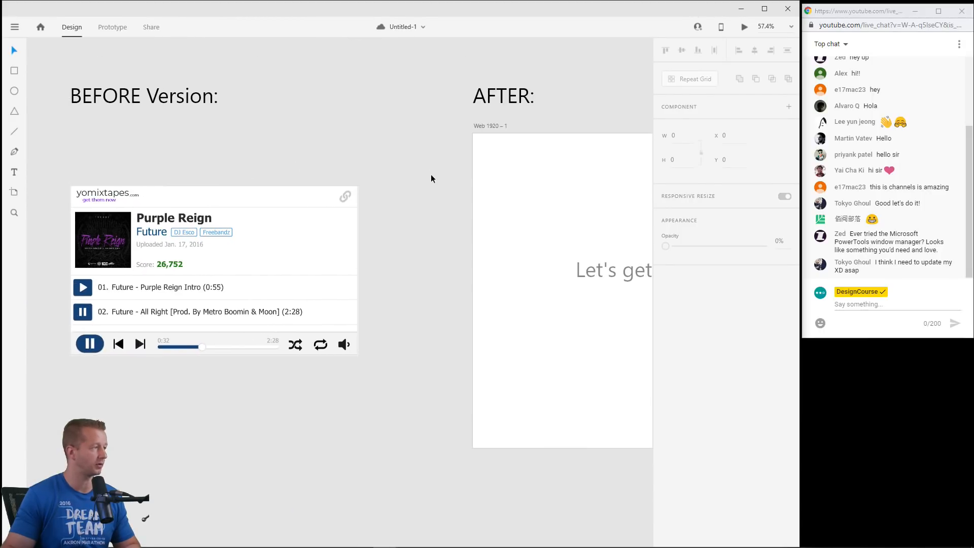
left_click_drag(545, 202, 474, 202)
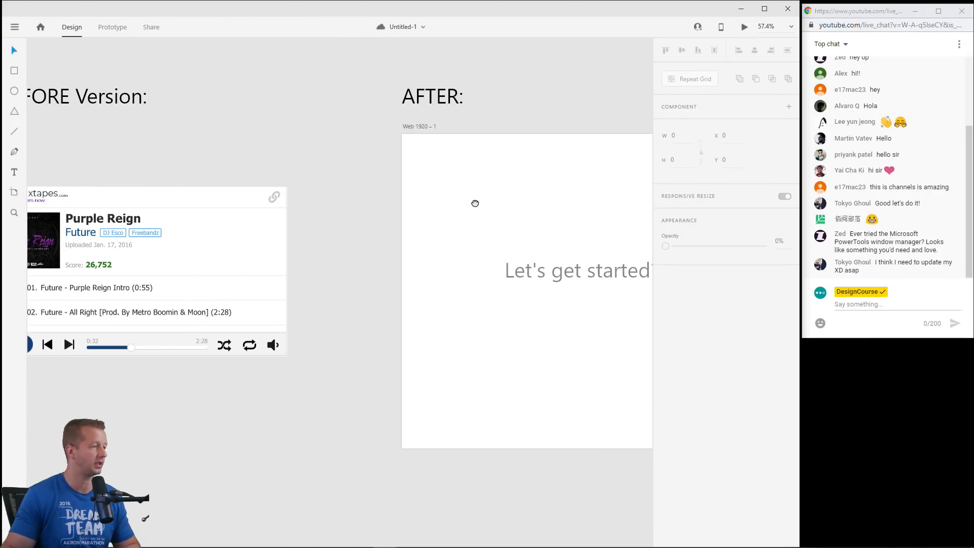
left_click_drag(333, 174, 405, 159)
scroll(276, 152, "up", 5)
left_click_drag(267, 139, 374, 102)
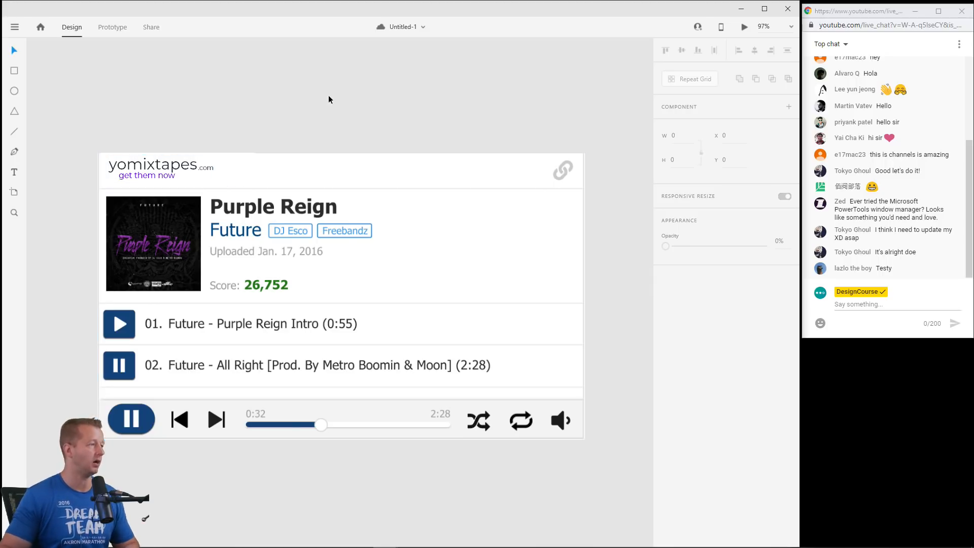
scroll(406, 99, "down", 5)
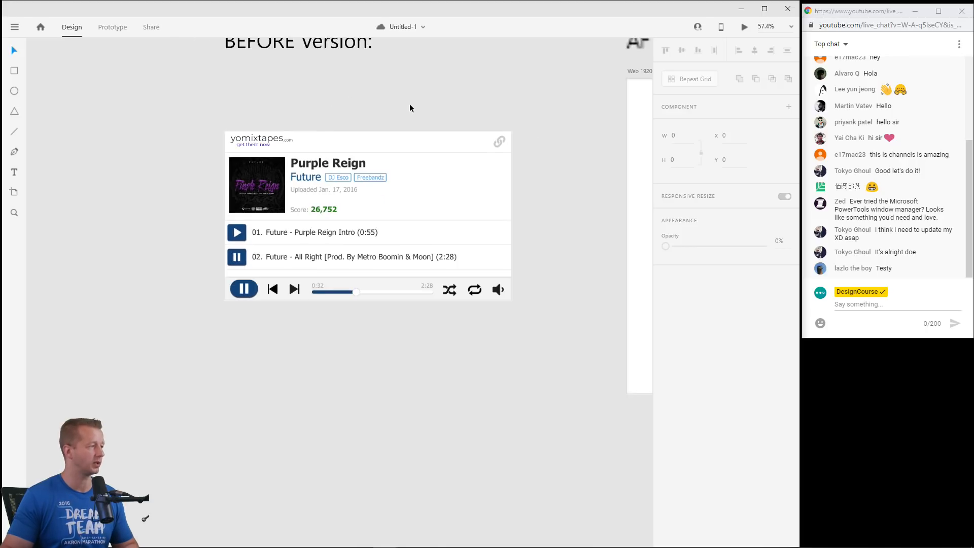
left_click_drag(464, 96, 174, 128)
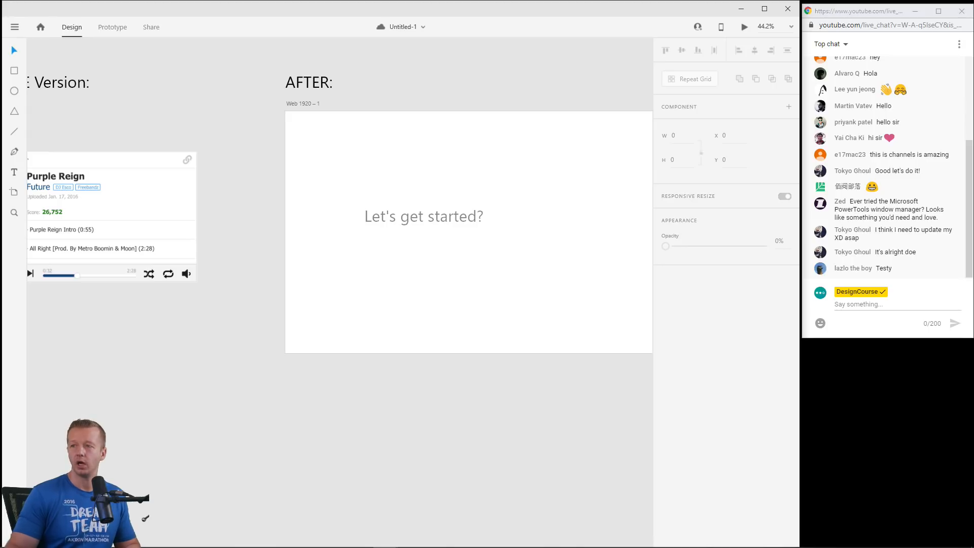
key("alt+Tab")
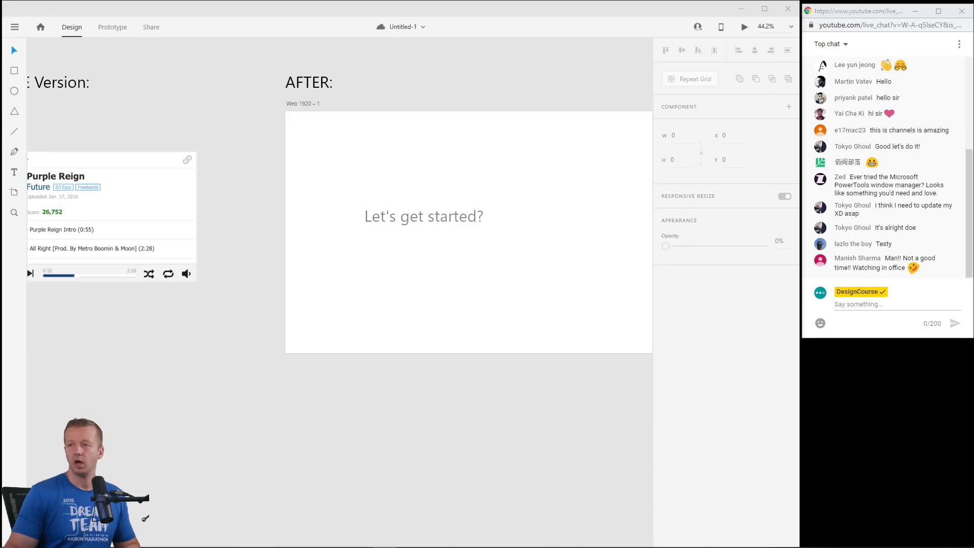
left_click_drag(239, 179, 377, 187)
left_click_drag(272, 156, 452, 196)
left_click(240, 215)
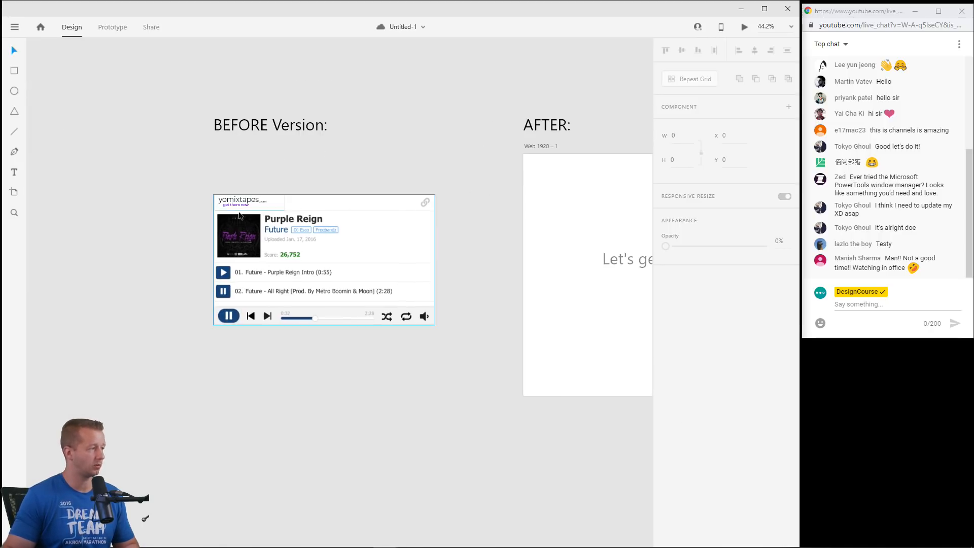
scroll(218, 238, "up", 3)
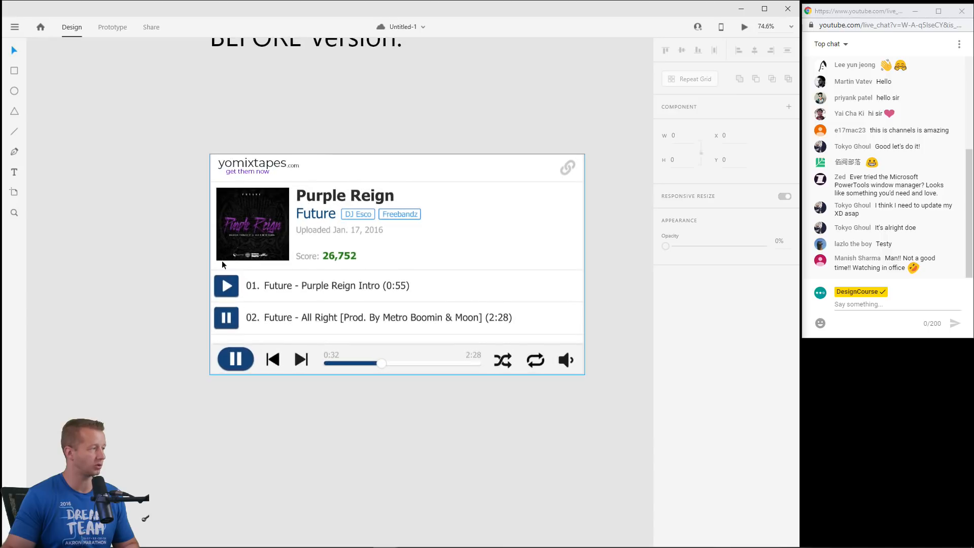
scroll(420, 222, "down", 3)
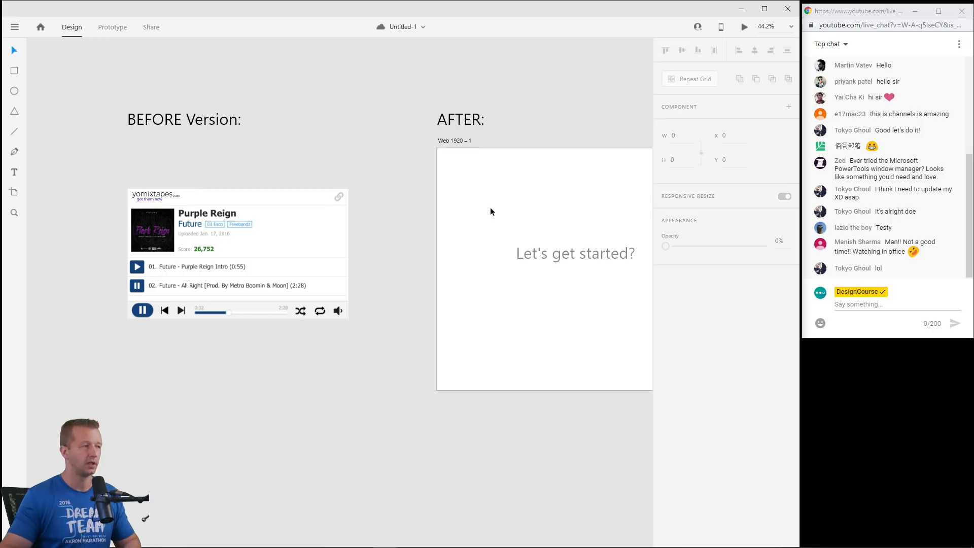
Delete the "Let's get started?" placeholder text from the AFTER artboard.
left_click_drag(522, 202, 302, 197)
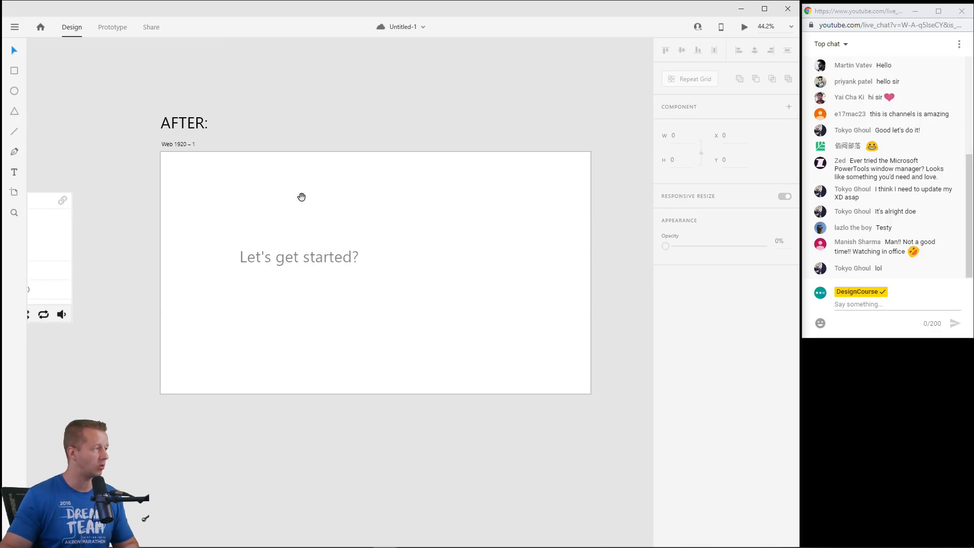
left_click(289, 255)
key("Delete")
Set the fill of the Web 1920 – 1 artboard to light grey #F3F3F3.
left_click(174, 152)
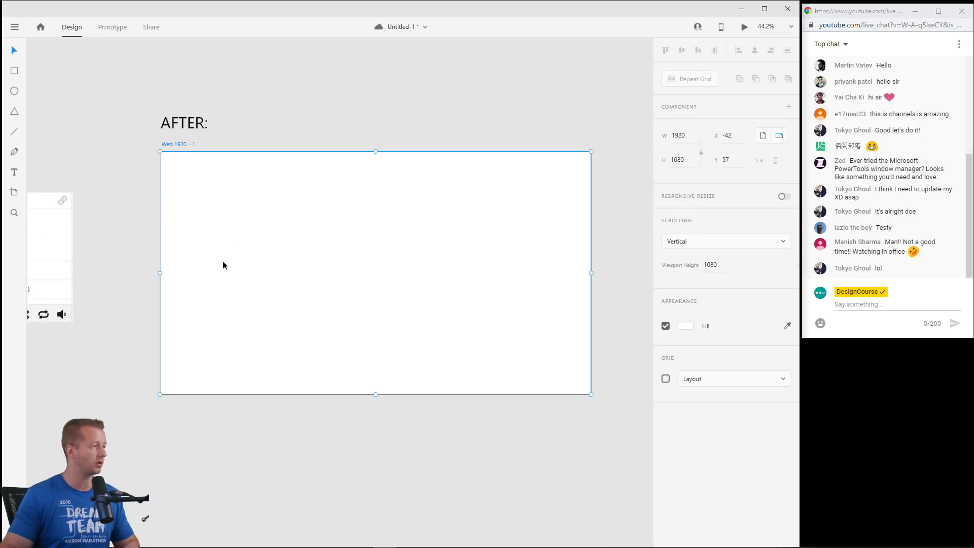
left_click(686, 326)
left_click_drag(557, 270, 530, 273)
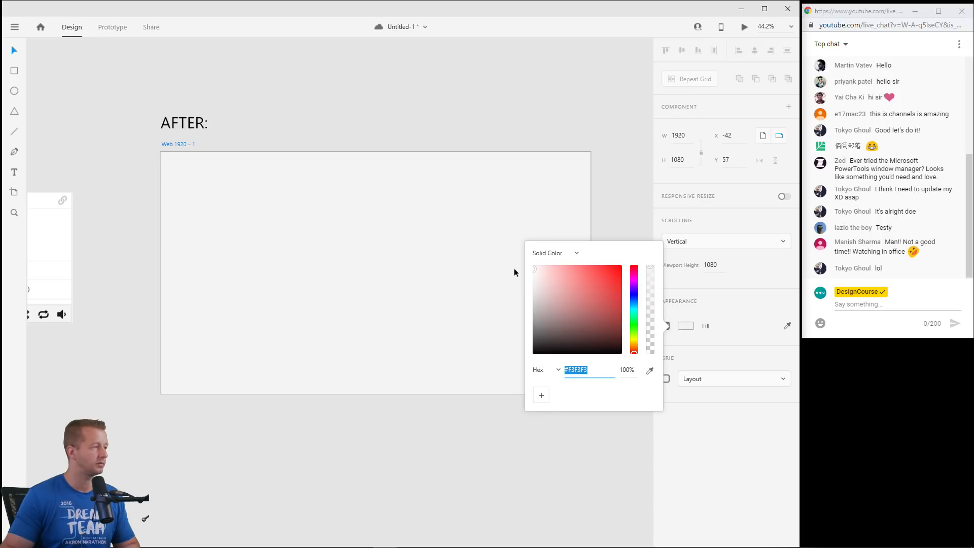
key("Escape")
Draw a white rectangle about 920 by 512, centred on the AFTER artboard, and remove its border.
left_click_drag(263, 213, 578, 208)
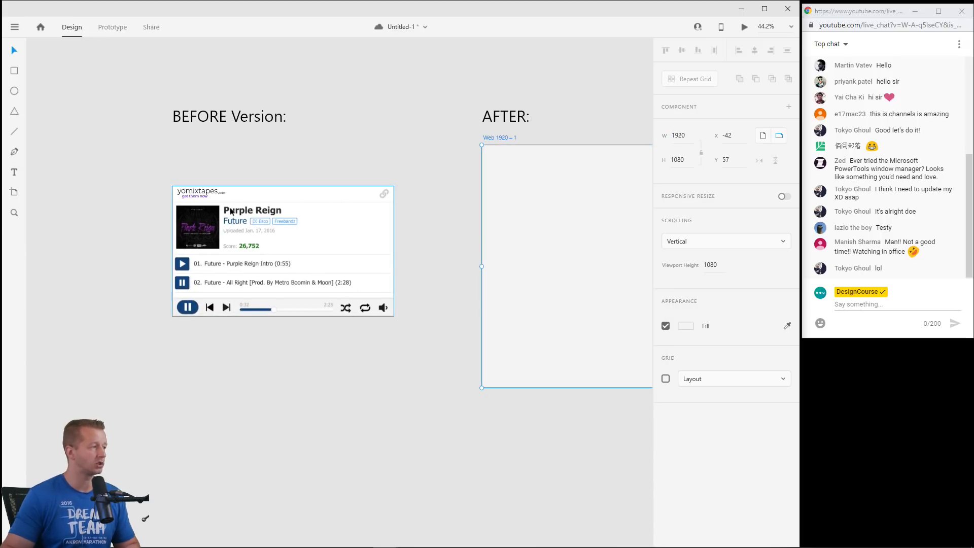
left_click_drag(458, 233, 142, 218)
scroll(218, 212, "up", 2)
left_click_drag(337, 213, 260, 221)
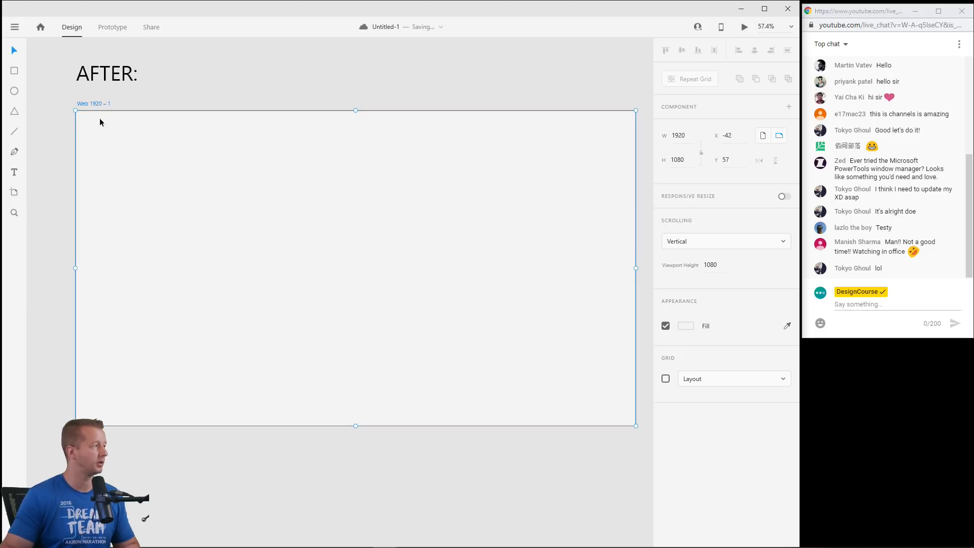
left_click(17, 71)
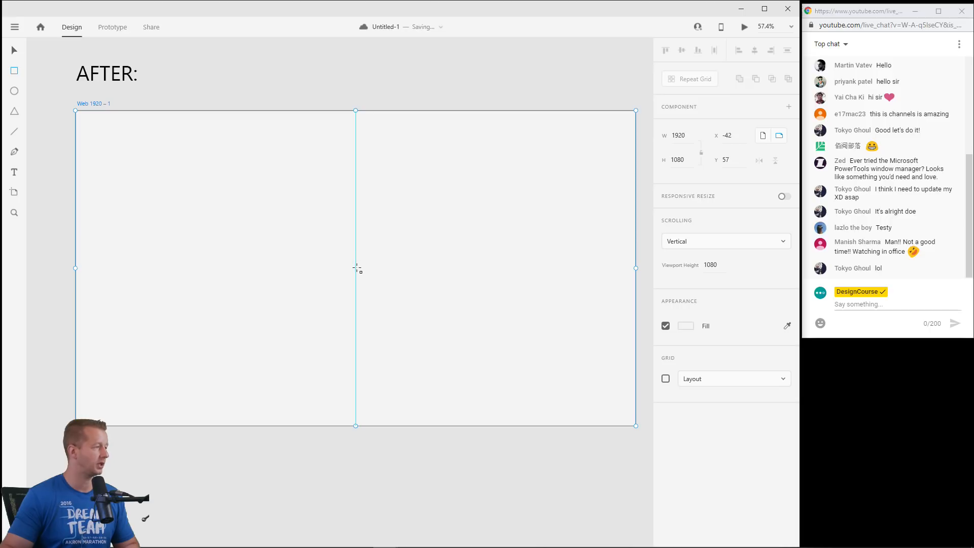
mouse_move(357, 268)
left_mouse_down()
mouse_move(489, 318)
mouse_move(509, 344)
mouse_move(498, 344)
mouse_move(510, 340)
mouse_move(490, 344)
left_mouse_up()
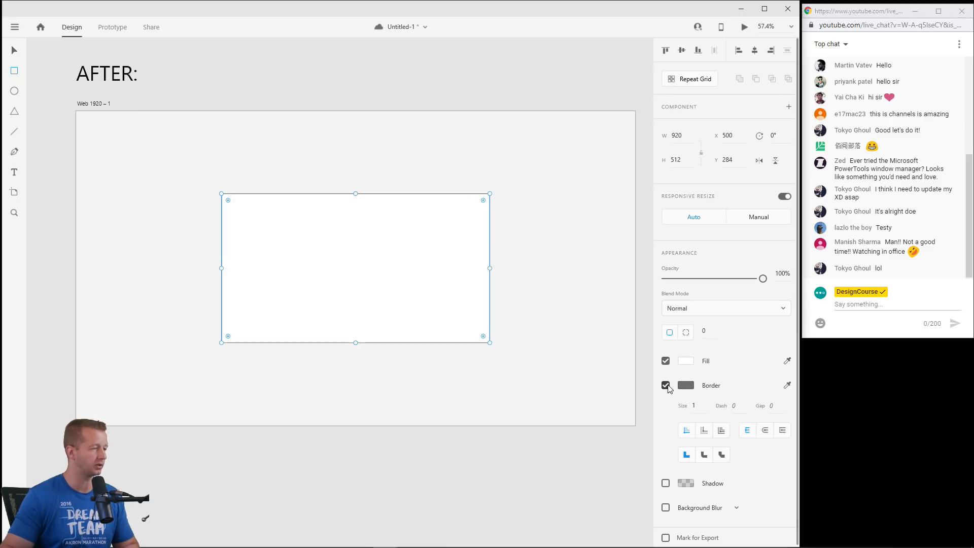
left_click(665, 386)
left_click(17, 49)
key("Escape")
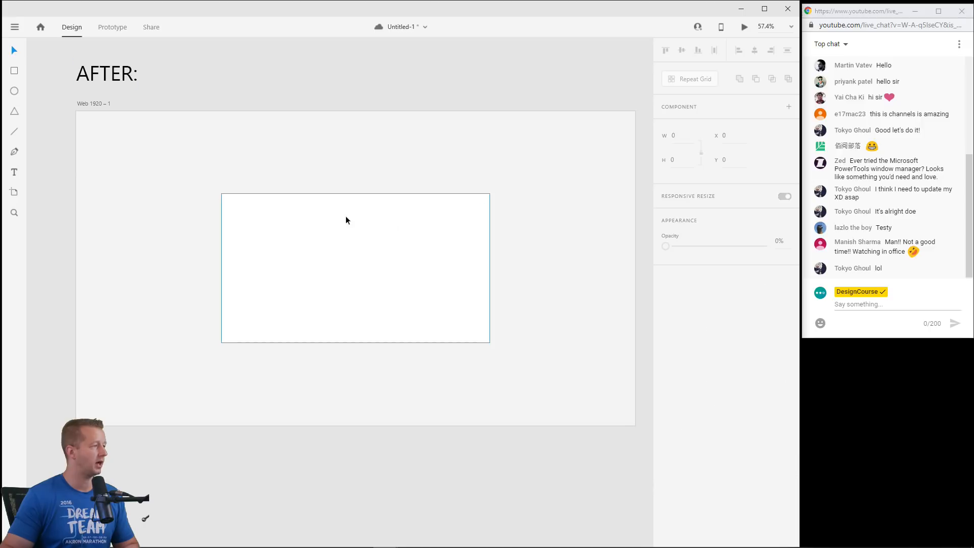
Examine the BEFORE player's layout, especially its logo header, against the blank card on the AFTER artboard.
left_click_drag(262, 243, 553, 248)
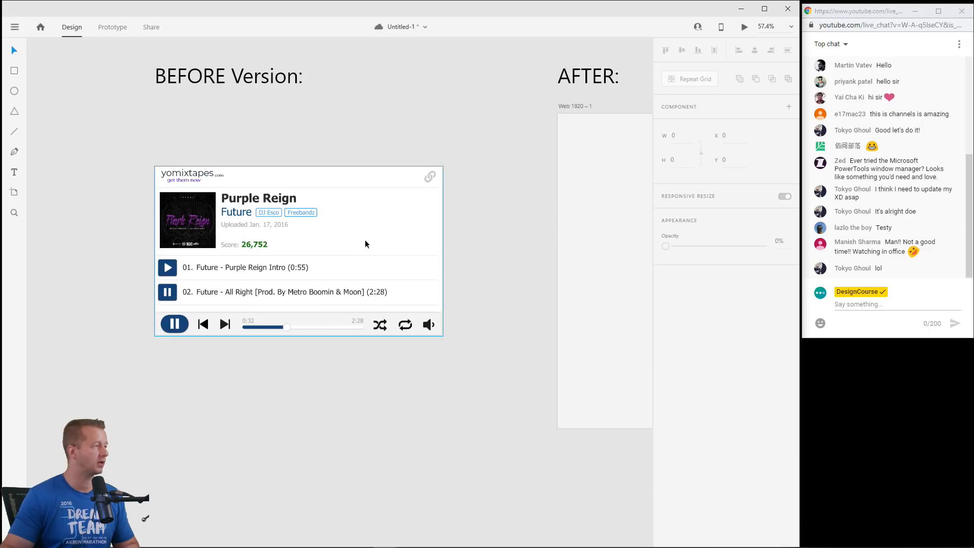
scroll(324, 233, "up", 2)
left_click_drag(354, 217, 420, 209)
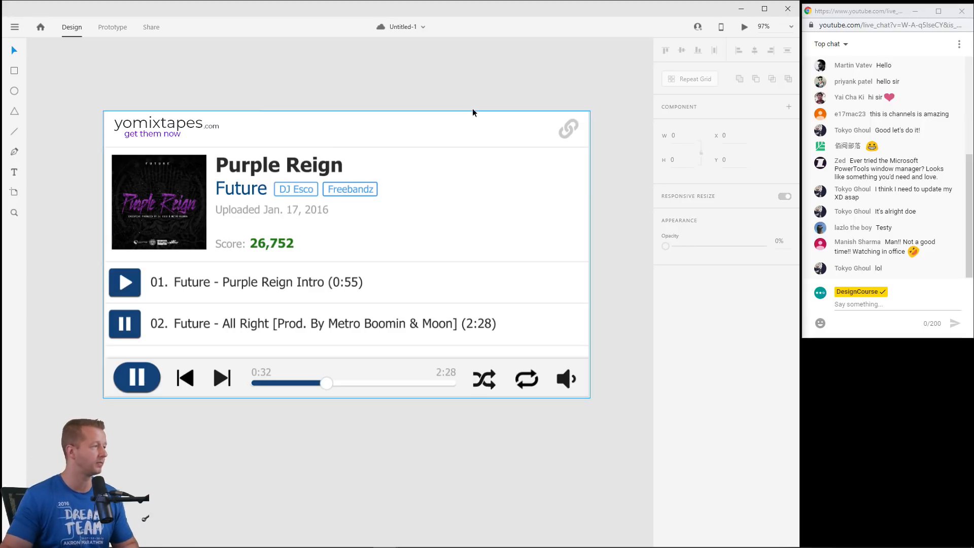
scroll(467, 118, "down", 5)
left_click_drag(611, 145, 416, 218)
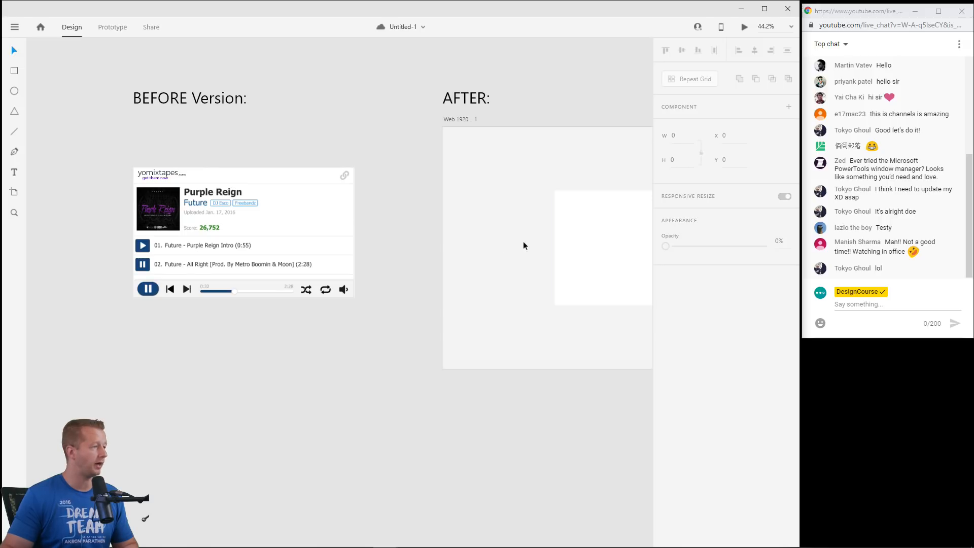
left_click(567, 219)
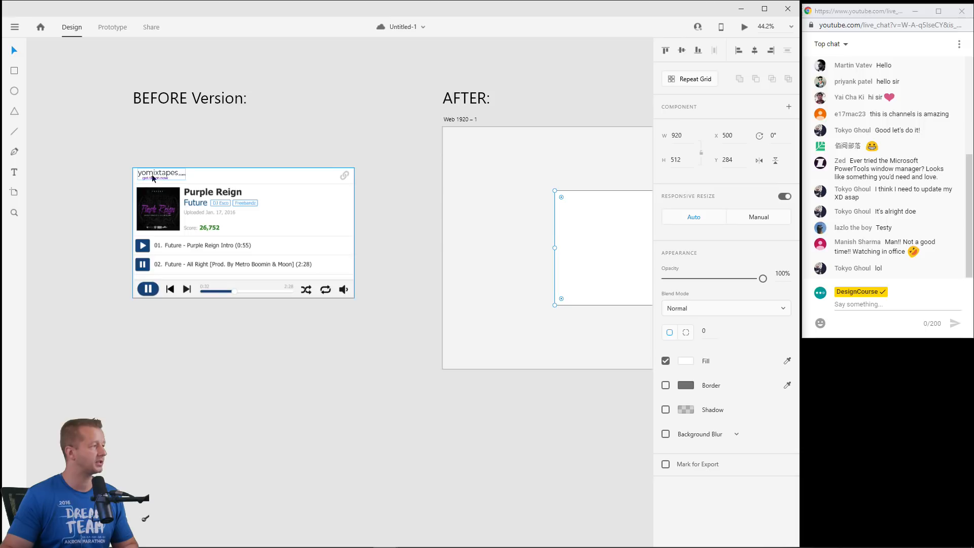
left_click(329, 138)
left_click_drag(241, 136, 384, 143)
scroll(343, 151, "up", 3)
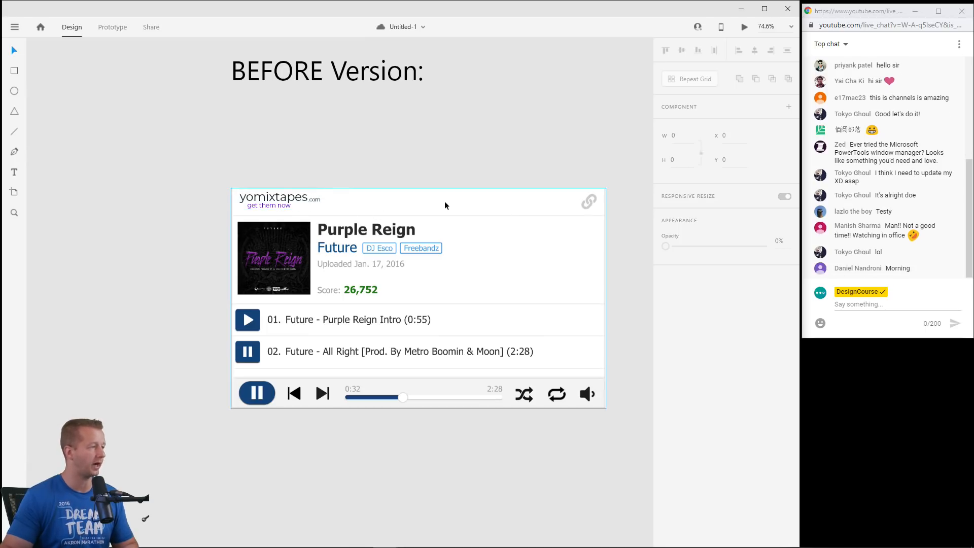
Duplicate the white card in place and reduce the copy's height to about 53 as a header bar along the card's upper edge.
scroll(450, 158, "right", 10)
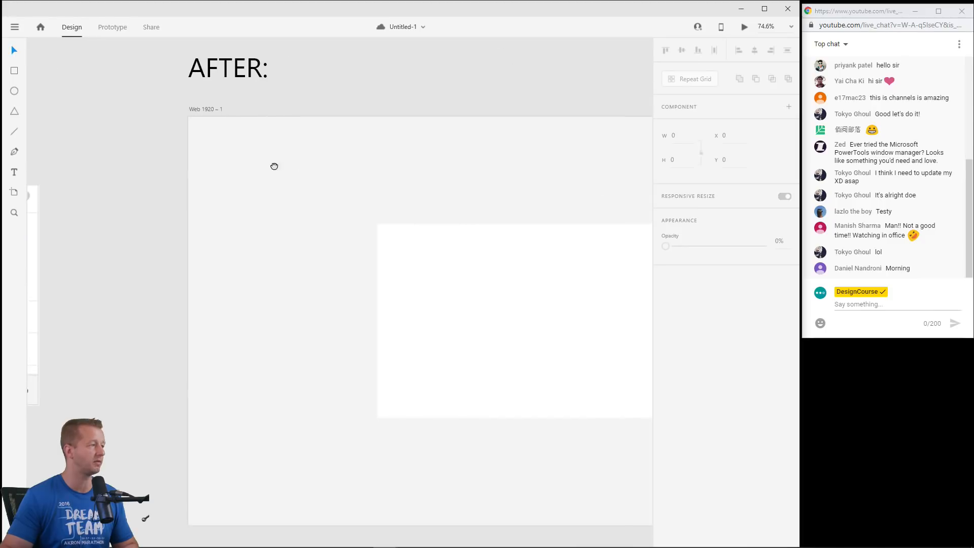
scroll(246, 177, "up", 3)
left_click_drag(297, 173, 199, 141)
left_click(304, 265)
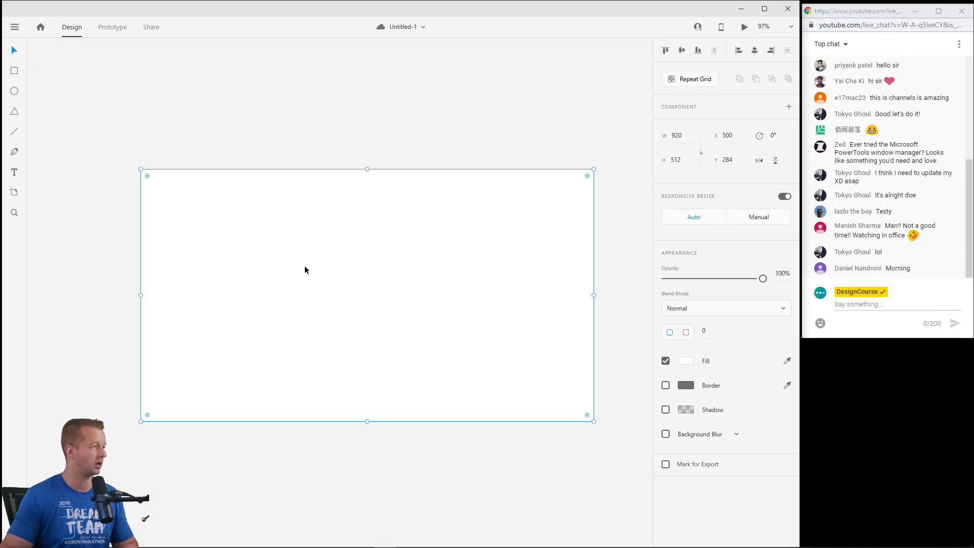
left_click_drag(365, 420, 369, 396)
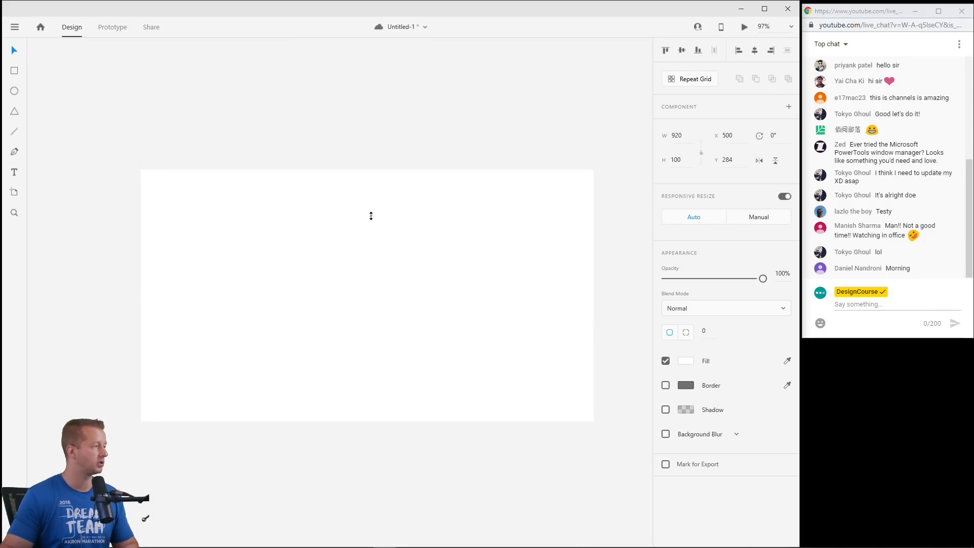
left_click_drag(377, 190, 367, 195)
Fill the header bar with dark navy #1E2B3D and save that colour as a swatch.
left_click(685, 361)
left_click(632, 336)
left_click(599, 369)
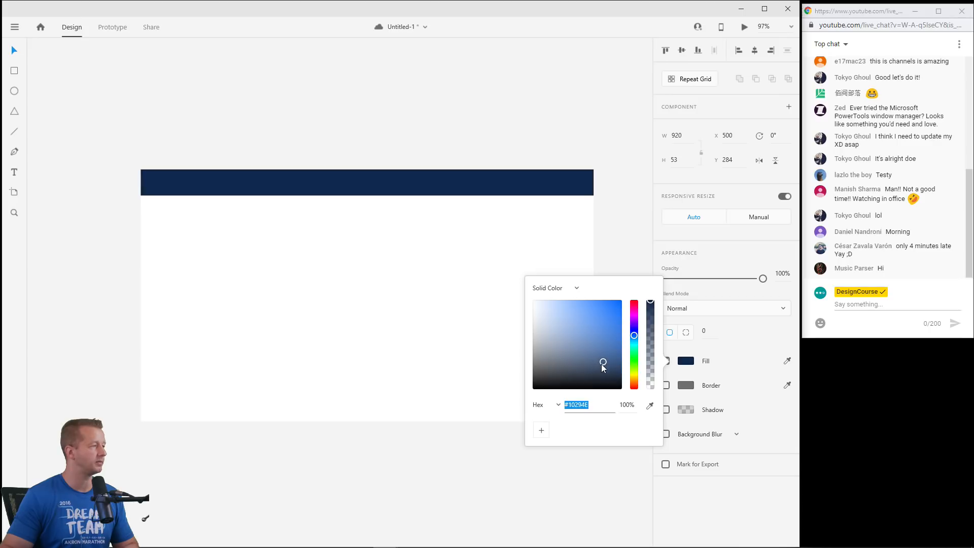
left_click_drag(592, 367, 578, 369)
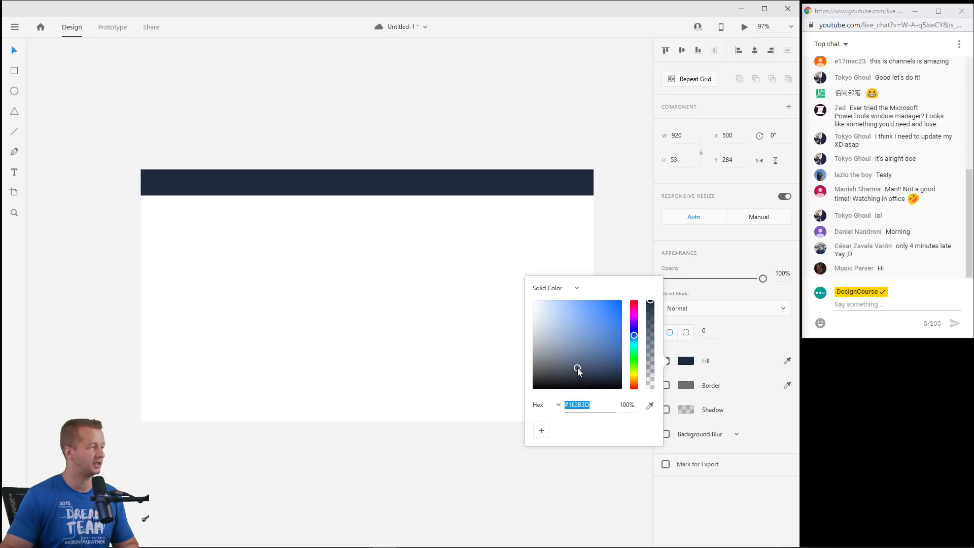
left_click(541, 430)
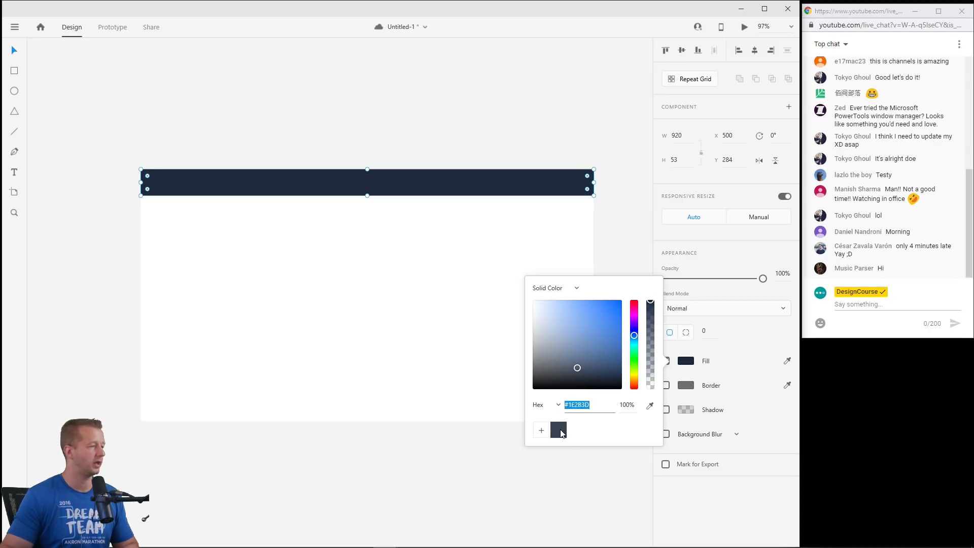
Add the text "yomixtapes" near the left end of the navy header bar.
left_click(122, 223)
left_click_drag(163, 180, 622, 193)
left_click_drag(356, 204, 660, 201)
left_click_drag(531, 217, 256, 222)
left_click_drag(325, 229, 285, 229)
scroll(278, 223, "up", 5)
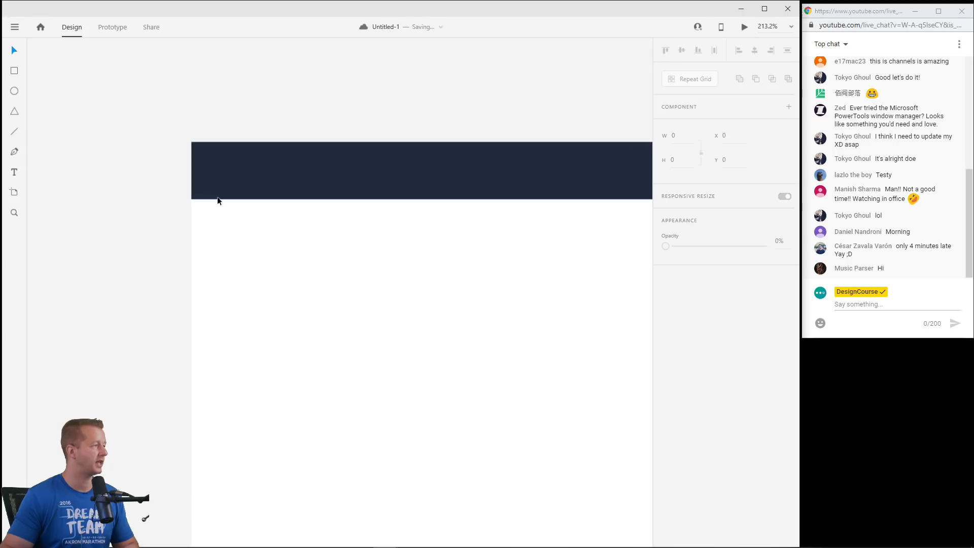
key("t")
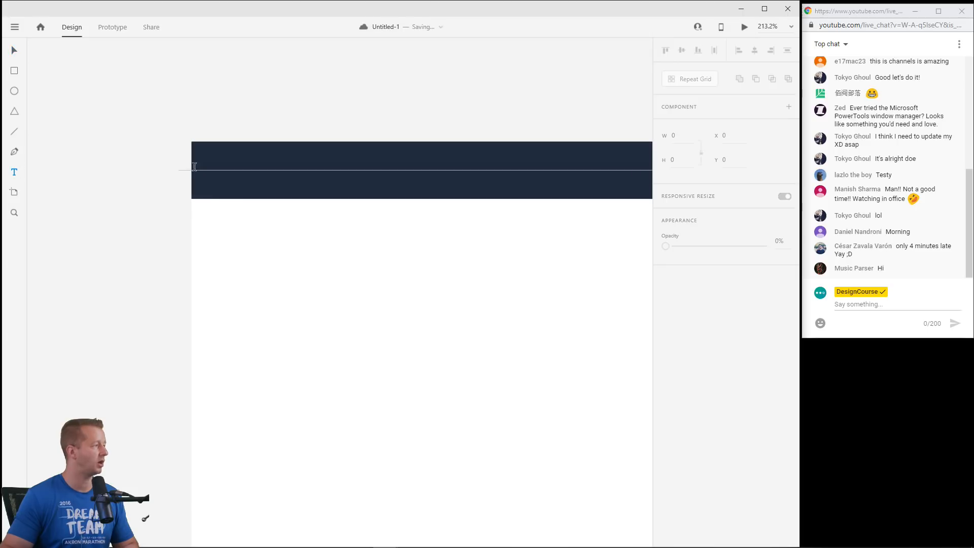
left_click(221, 171)
type("yo")
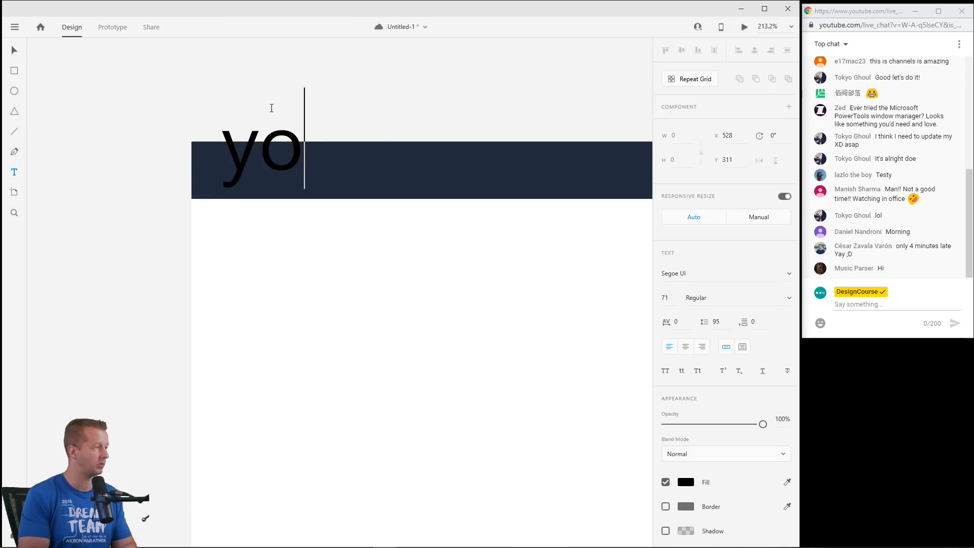
type("mixtapes")
key("Escape")
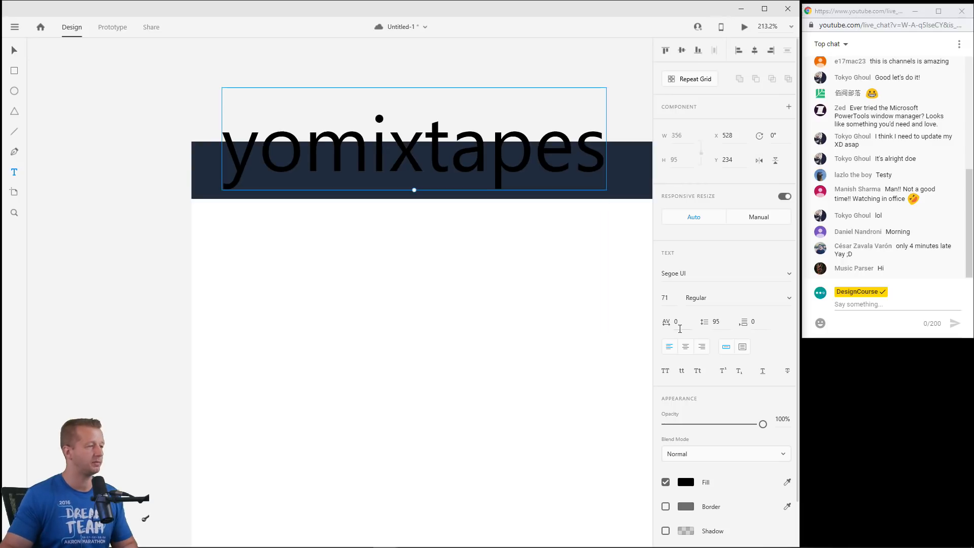
Fill the "yomixtapes" text with white and change its font to Montserrat.
left_click(684, 482)
left_click_drag(587, 425, 485, 355)
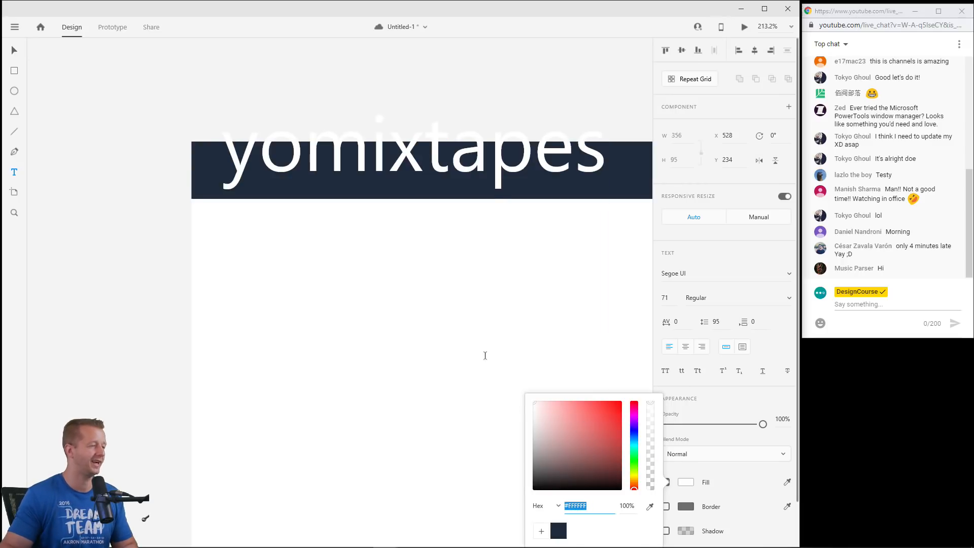
key("Escape")
left_click(714, 274)
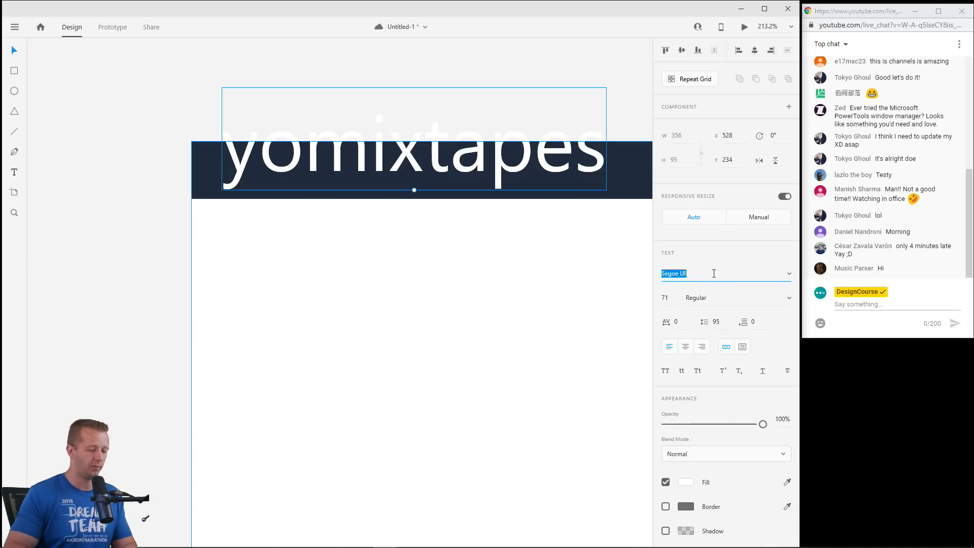
type("Montserrat")
key("Return")
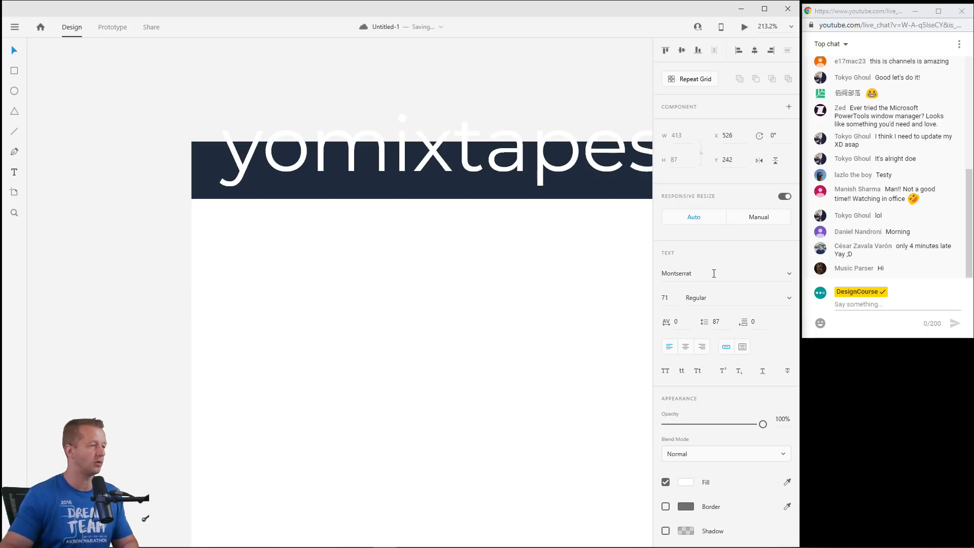
Set the logo text size to 18 and centre it vertically near the header bar's left end.
left_click(664, 297)
type("22")
key("Return")
type("18")
key("Return")
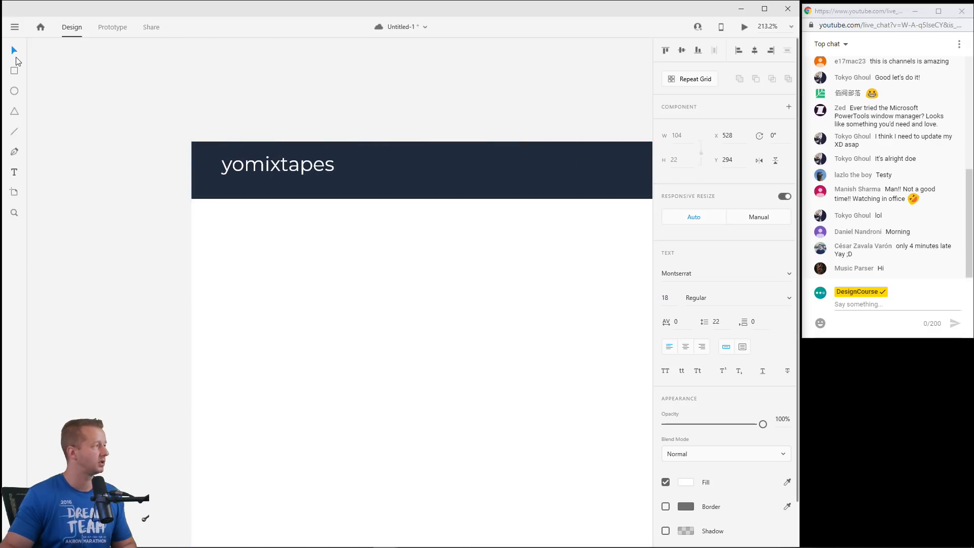
left_click_drag(260, 186, 270, 172)
Examine the BEFORE player's logo and tagline against the new logo text in the AFTER header.
scroll(275, 264, "down", 1)
scroll(275, 264, "down", 5)
left_click_drag(274, 269, 562, 240)
scroll(504, 245, "left", 10)
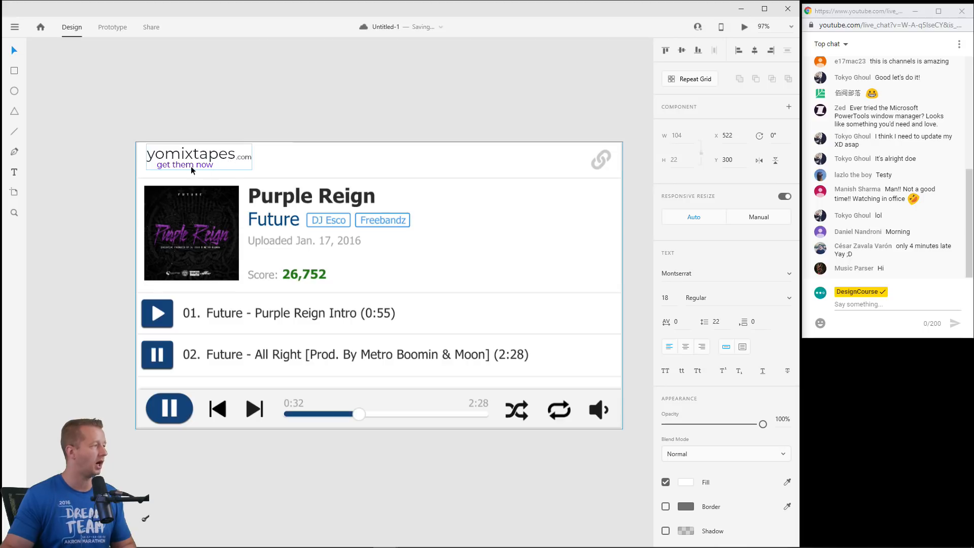
scroll(232, 187, "down", 4)
scroll(335, 223, "right", 8)
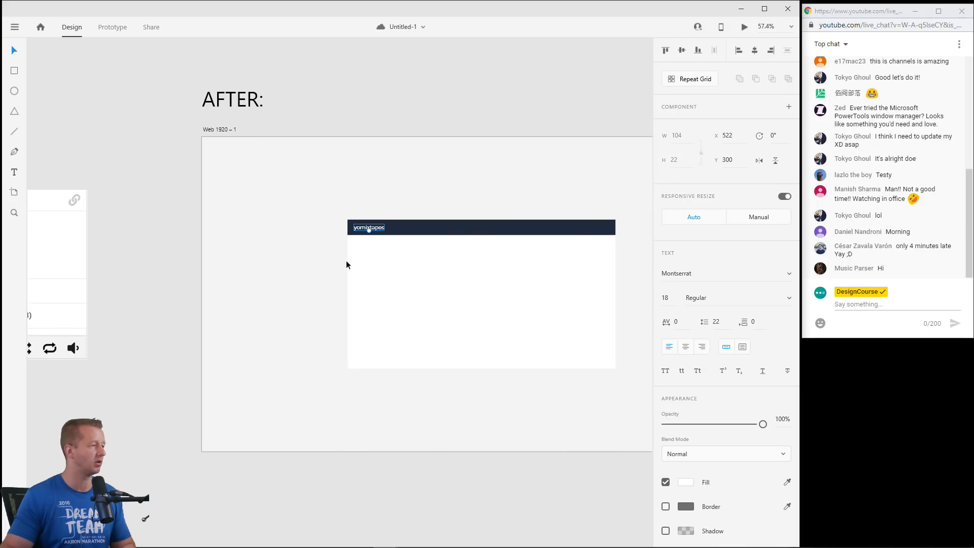
scroll(346, 260, "up", 5)
scroll(385, 249, "up", 4)
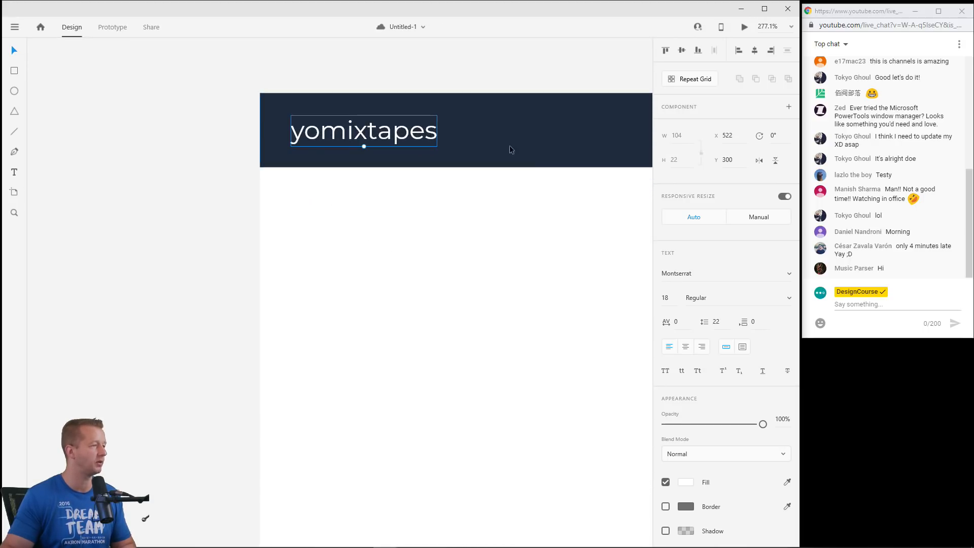
Set the "mixtapes" part of the logo text to Bold, leaving "yo" in Regular.
double_click(321, 130)
left_click_drag(321, 129, 469, 135)
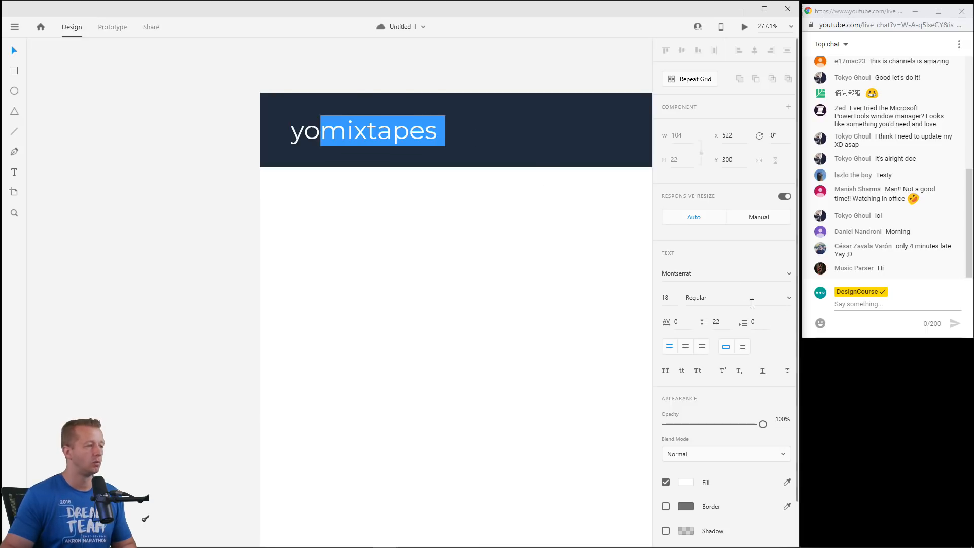
left_click(789, 298)
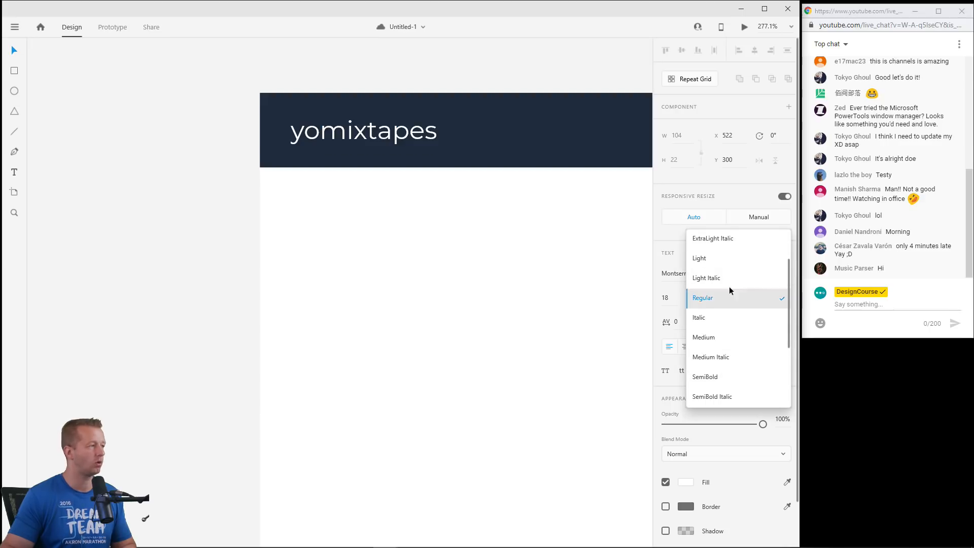
left_click(333, 132)
key("shift+End")
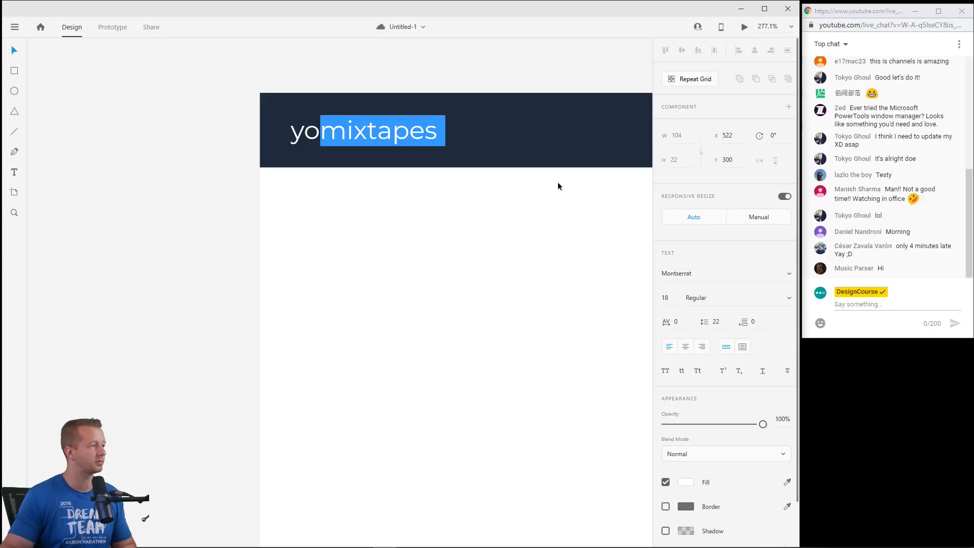
left_click(788, 298)
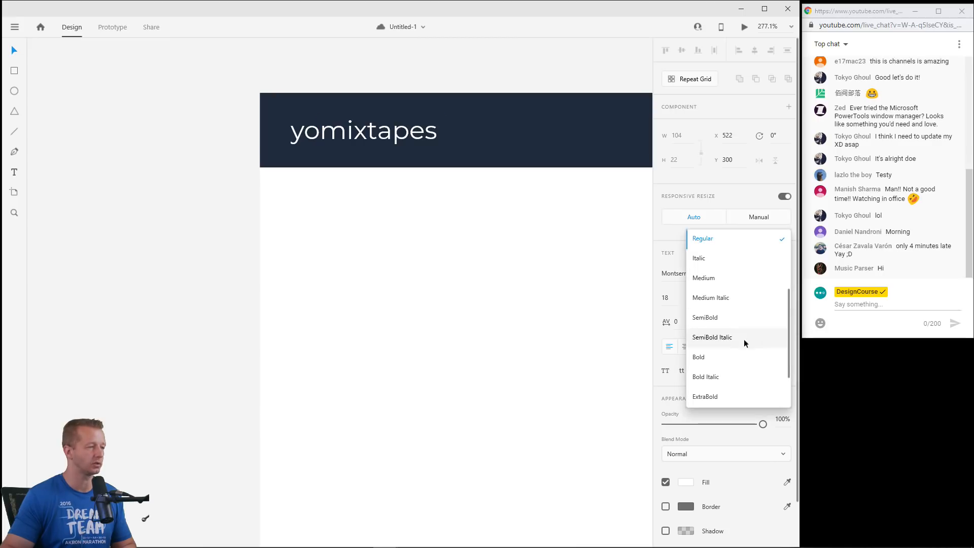
left_click(732, 360)
key("Escape")
key("Escape")
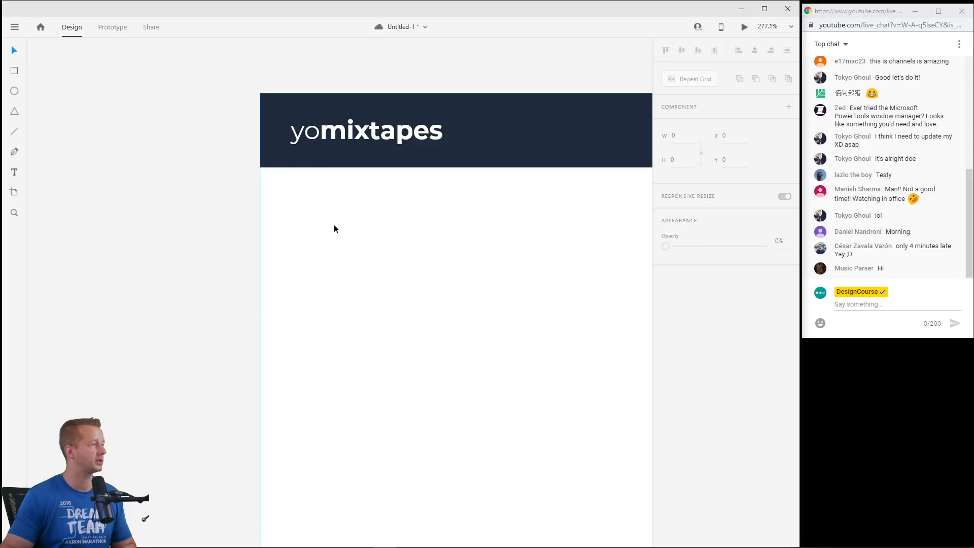
Compare the BEFORE player's width and proportions with the card on the AFTER artboard.
scroll(334, 224, "down", 5)
scroll(397, 221, "down", 3)
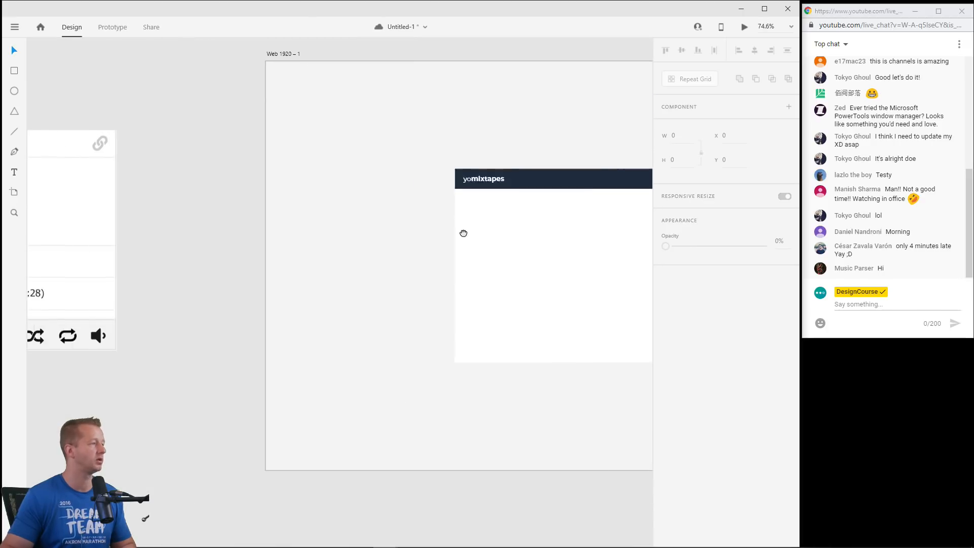
scroll(141, 152, "left", 3)
left_click(141, 152)
left_click_drag(141, 152, 279, 160)
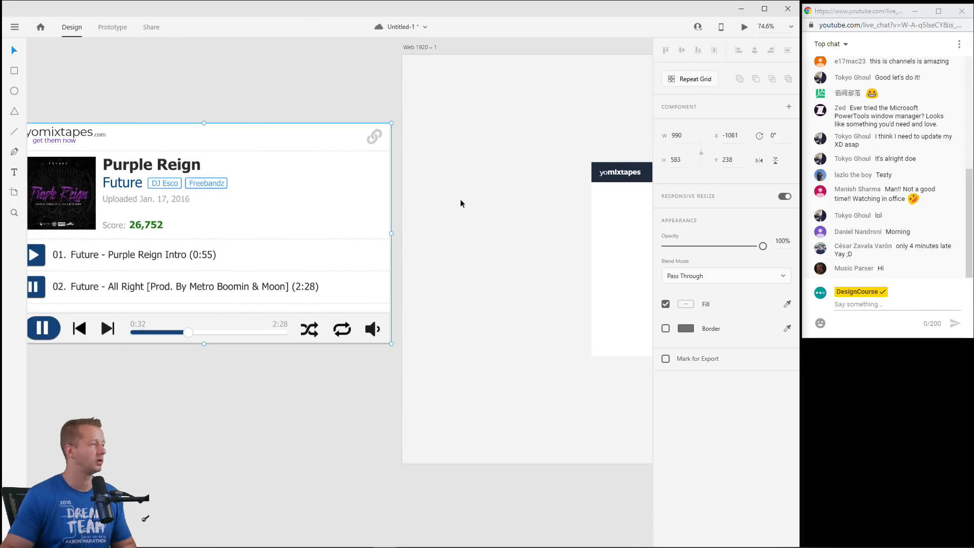
scroll(461, 202, "down", 3)
scroll(507, 199, "right", 2)
scroll(446, 203, "up", 2)
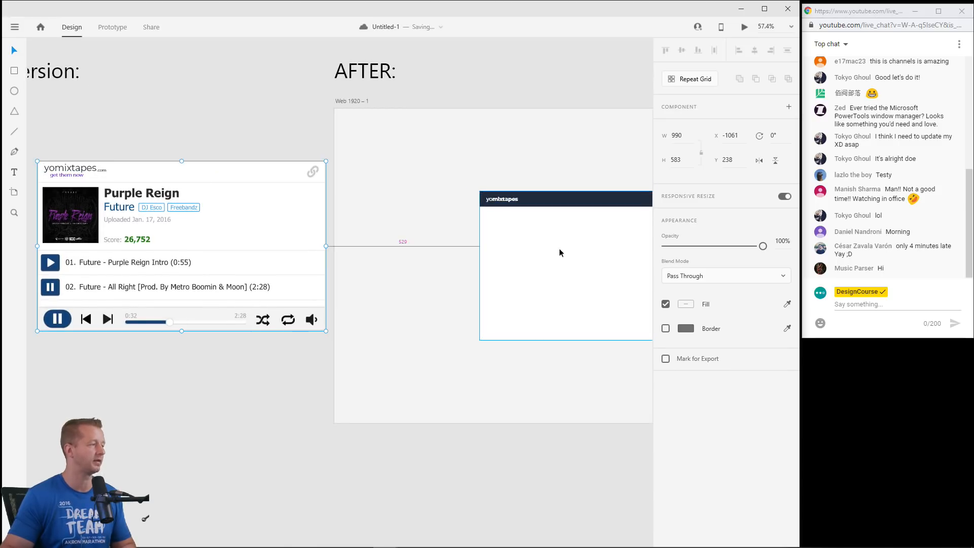
Narrow the white card and header bar together to 830 wide, keeping them centred on the artboard.
scroll(559, 248, "up", 5)
left_click_drag(576, 228, 224, 280)
scroll(489, 211, "down", 2)
left_click_drag(489, 211, 298, 217)
scroll(438, 207, "down", 4)
left_click(436, 218)
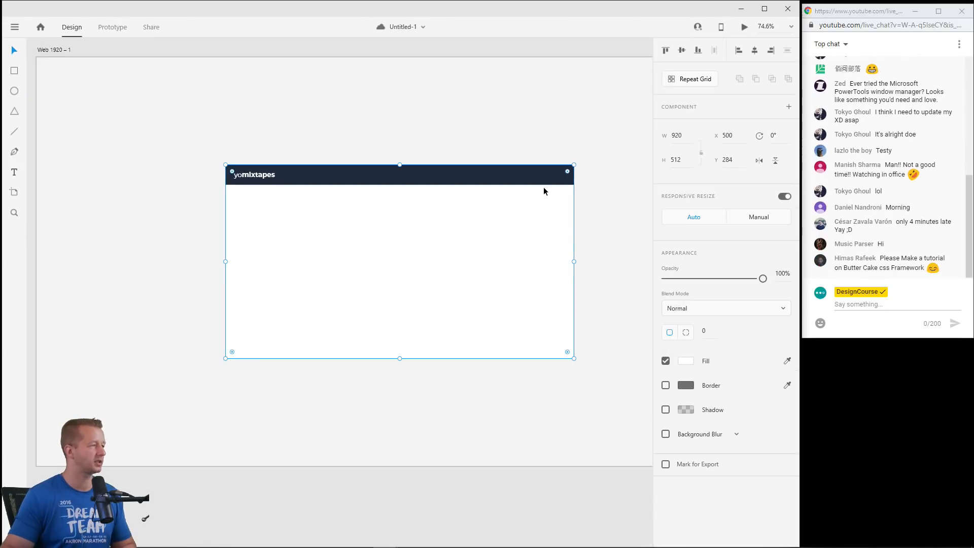
left_click(545, 168, "shift")
left_click_drag(575, 262, 556, 261)
Shift the logo text right so it sits inside the narrowed header bar with left padding.
left_click(264, 175)
left_click_drag(264, 175, 281, 172)
left_click(267, 133)
scroll(342, 166, "up", 2)
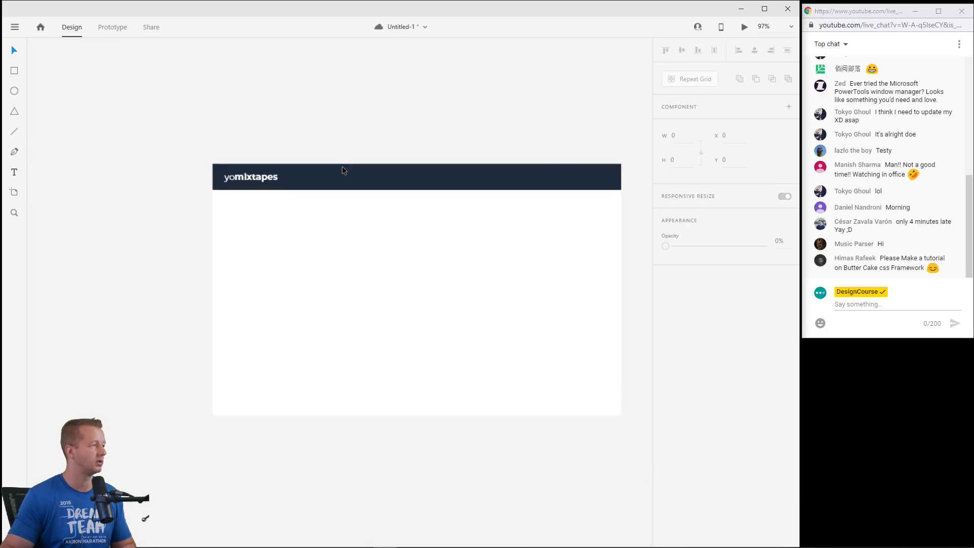
scroll(342, 165, "up", 2)
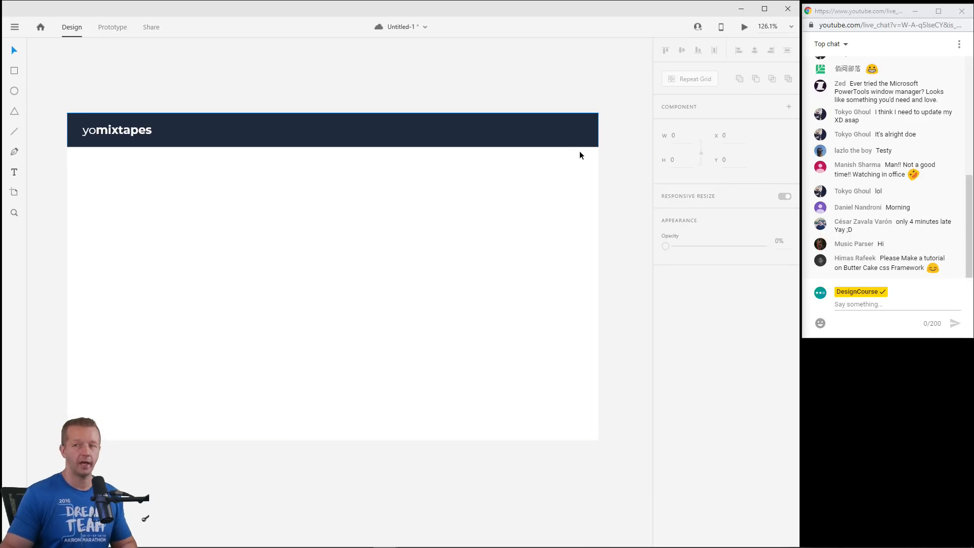
Examine the link icon in the BEFORE player's header and the matching empty area in the AFTER header.
scroll(476, 172, "down", 5)
scroll(358, 153, "left", 5)
scroll(424, 157, "up", 5)
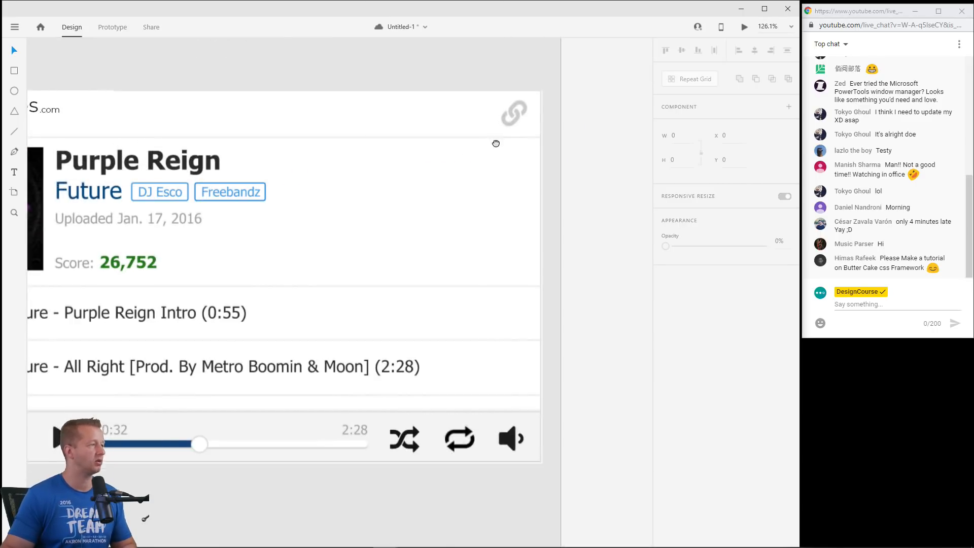
left_click_drag(495, 143, 441, 143)
scroll(582, 139, "down", 5)
left_click_drag(615, 167, 469, 157)
left_click_drag(639, 152, 478, 124)
scroll(447, 156, "up", 3)
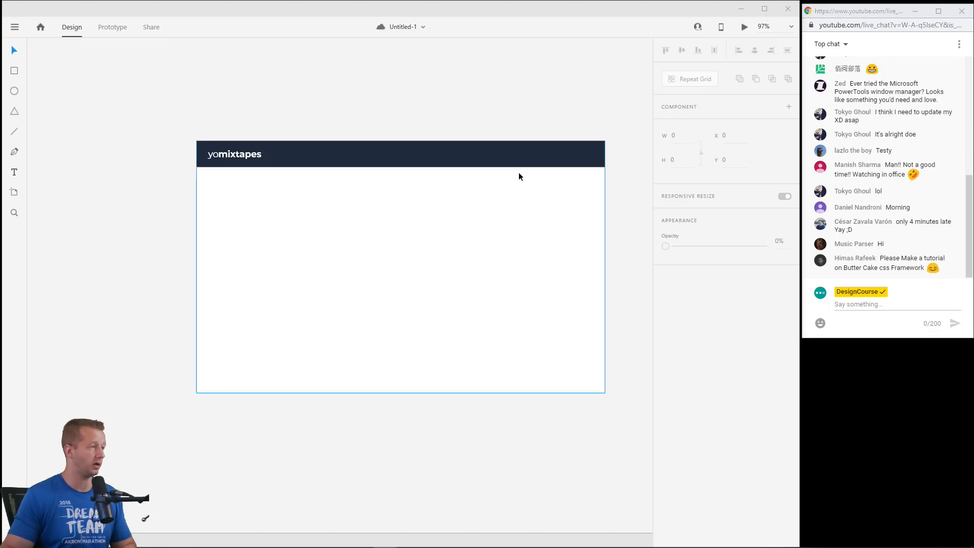
Paste the white 30 by 30 link icon and position it at the right end of the header bar.
left_click(515, 153)
key("ctrl+v")
left_click_drag(414, 89, 591, 154)
left_click(594, 178)
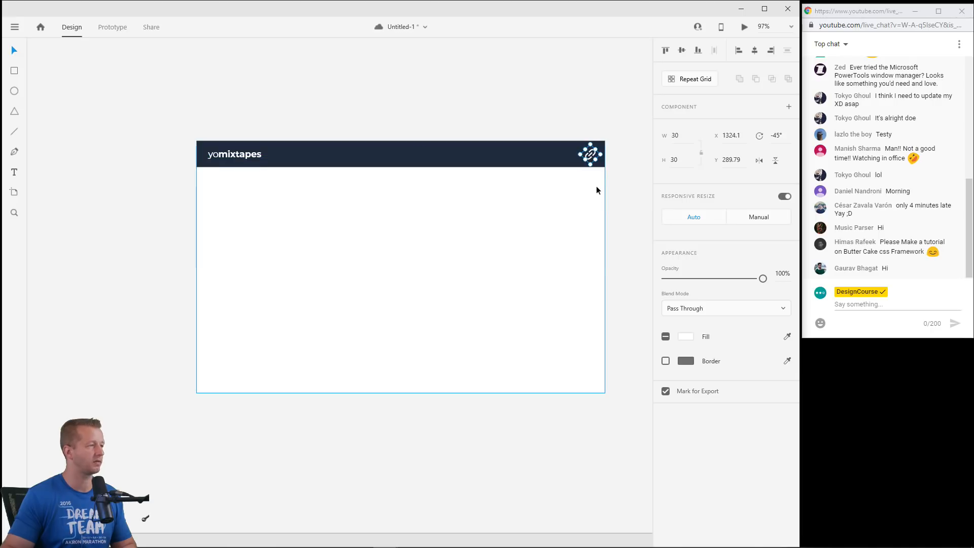
left_click(590, 161)
left_click(619, 154)
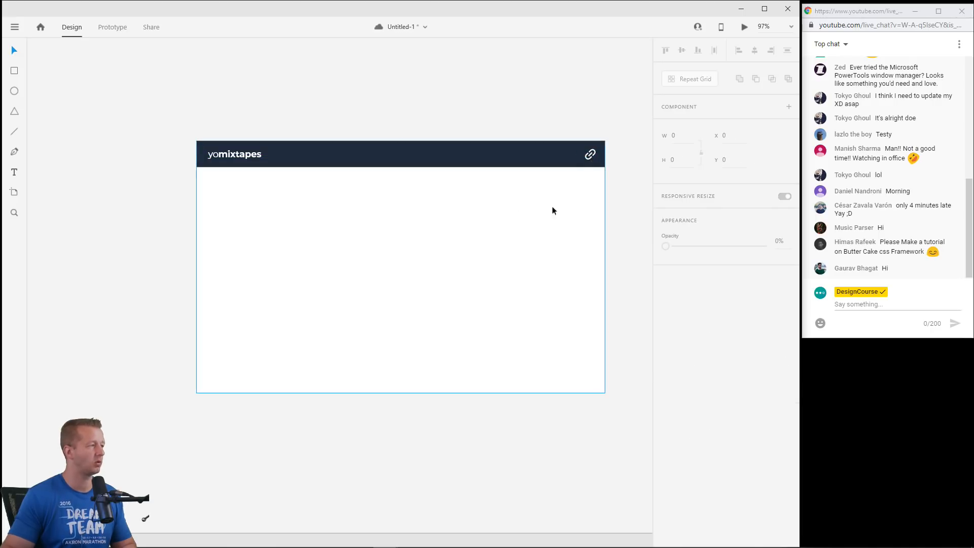
Examine the BEFORE player's album section, including the cover, title, artist tags, upload date and score.
scroll(440, 223, "down", 3)
scroll(304, 183, "left", 3)
left_click_drag(501, 225, 348, 215)
scroll(415, 227, "up", 3)
scroll(347, 216, "down", 5)
scroll(154, 164, "left", 3)
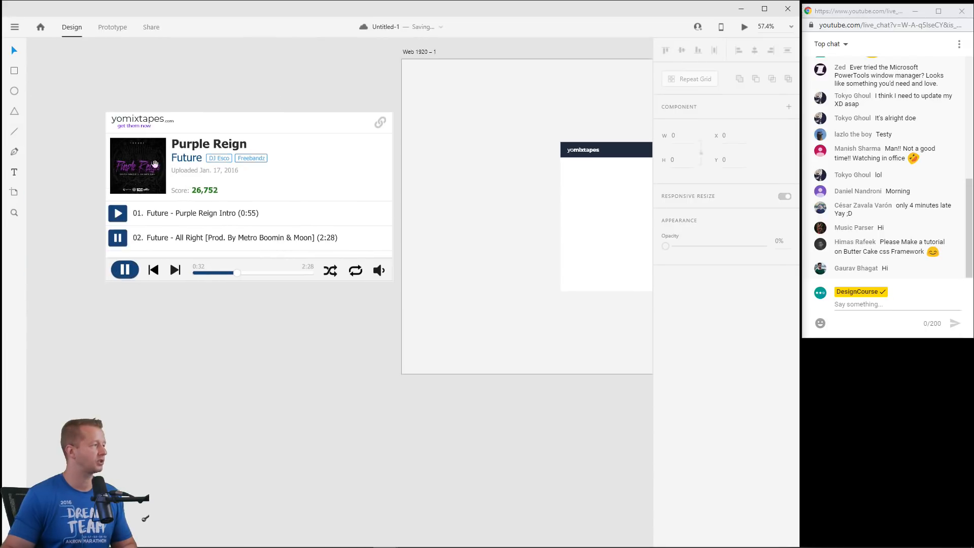
left_click_drag(174, 158, 304, 217)
scroll(307, 208, "up", 5)
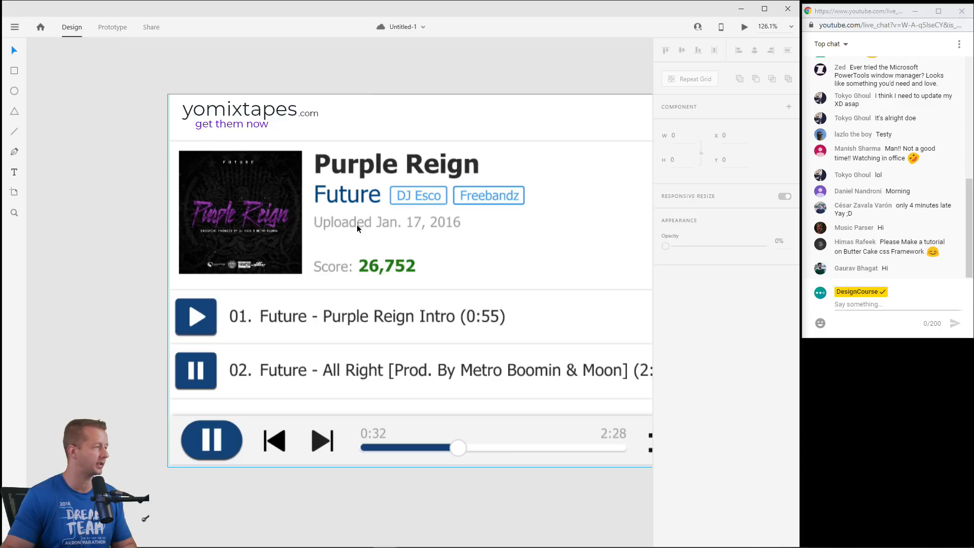
scroll(412, 201, "down", 4)
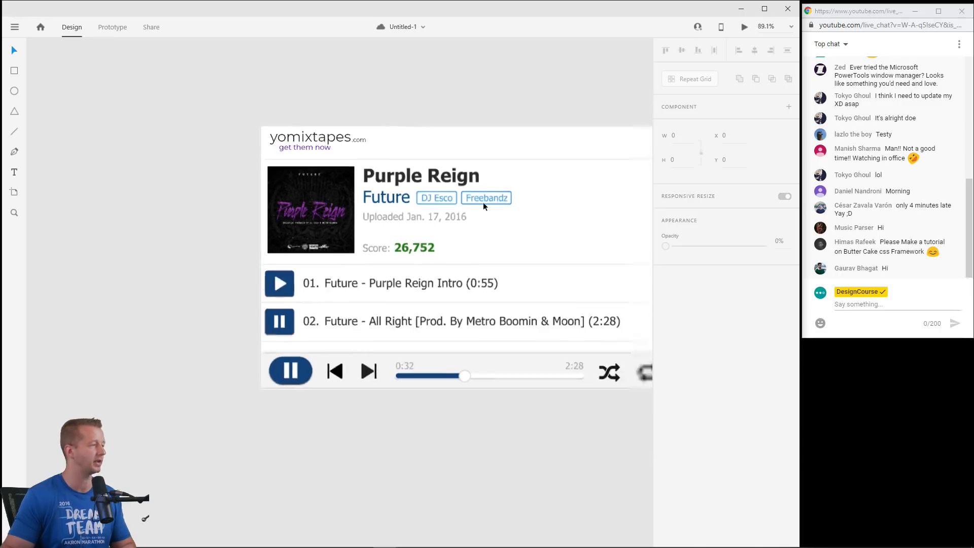
left_click_drag(525, 250, 304, 250)
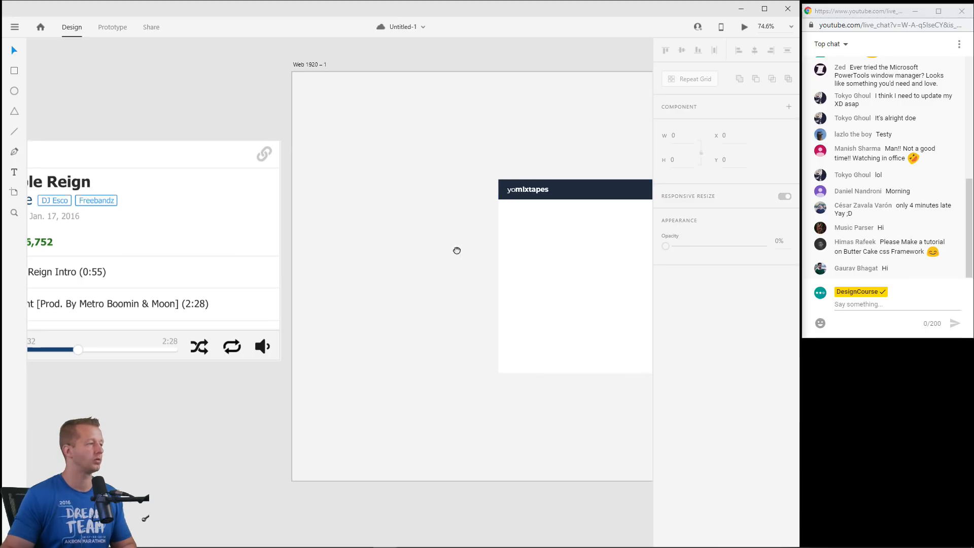
Place the Purple Reign cover at about 128 by 129 below the header, aligned with the logo's left edge, and save the document.
scroll(457, 250, "right", 5)
left_click(372, 220)
left_click_drag(372, 220, 385, 221)
scroll(404, 230, "up", 4)
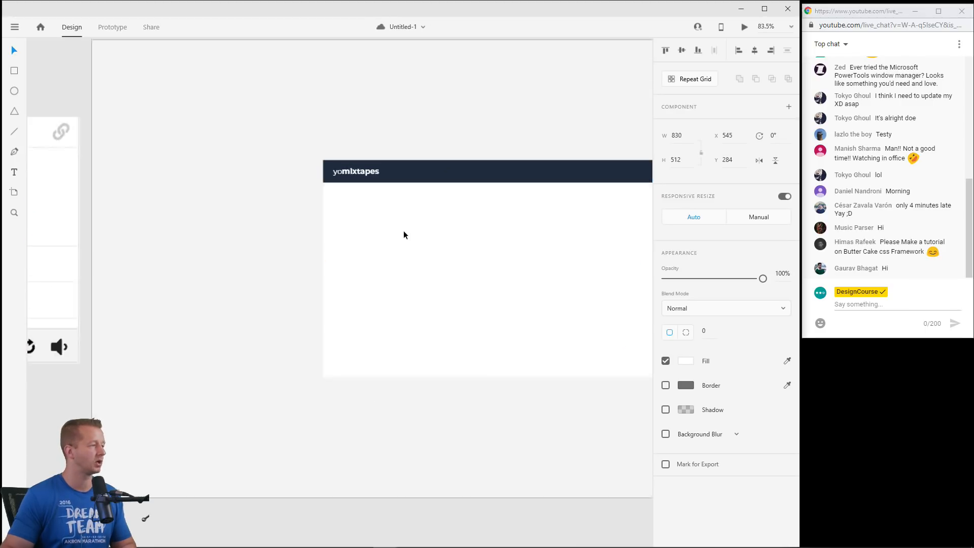
left_click_drag(3, 142, 273, 228)
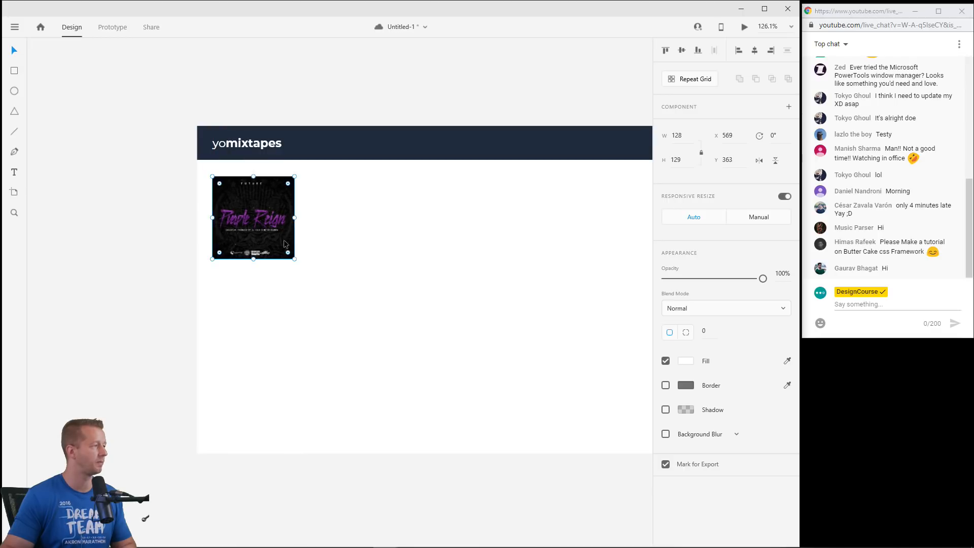
left_click(174, 205)
scroll(142, 192, "up", 6)
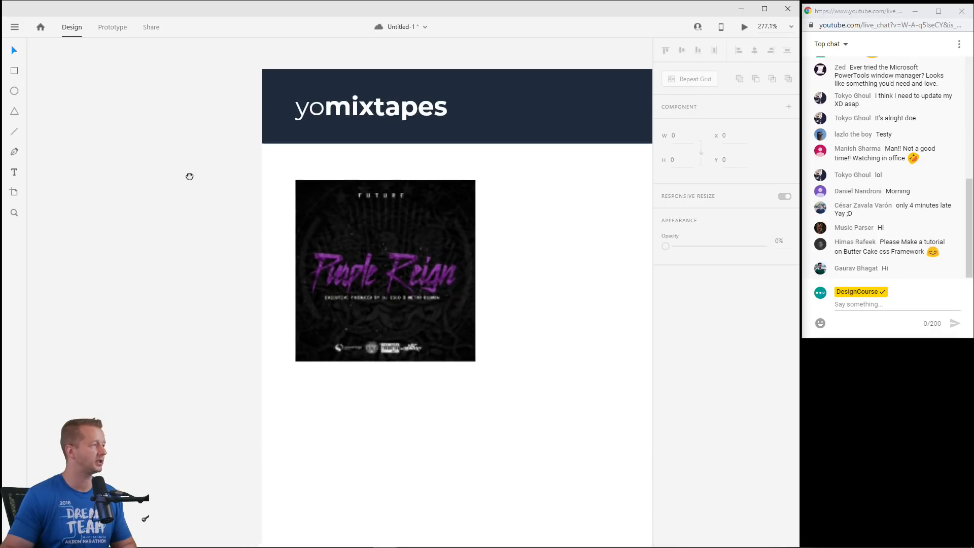
scroll(303, 227, "right", 2)
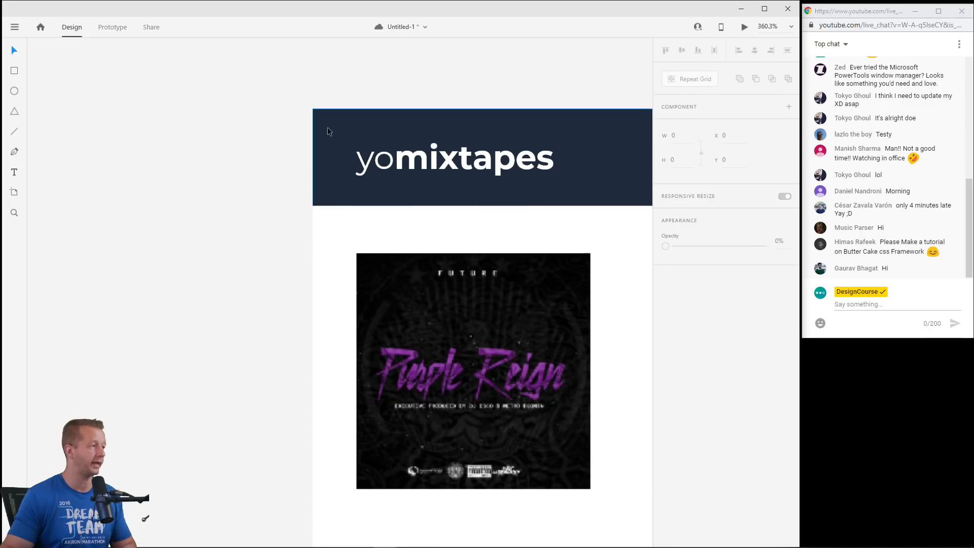
key("ctrl+s")
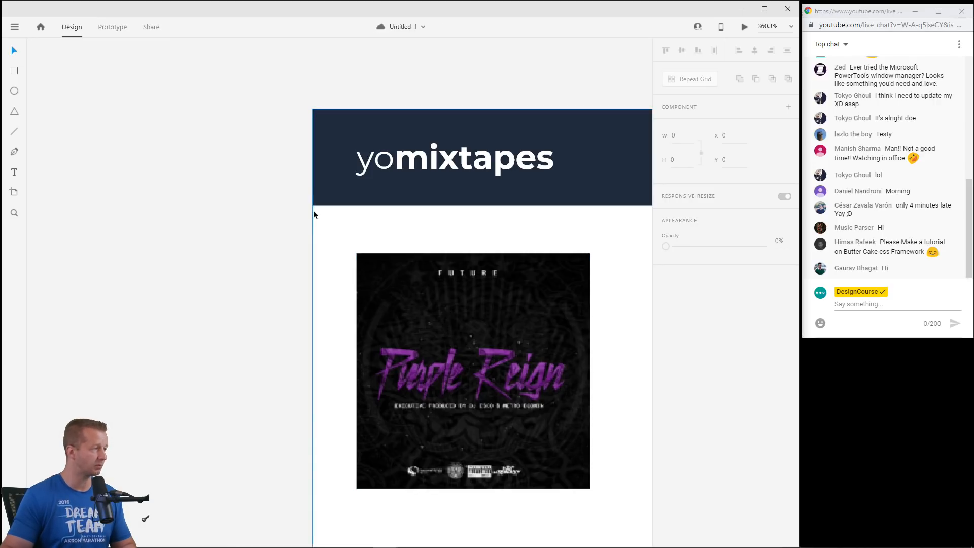
Nudge the Purple Reign cover up to Y 361, closer to the header, and deselect it.
left_click_drag(405, 269, 405, 266)
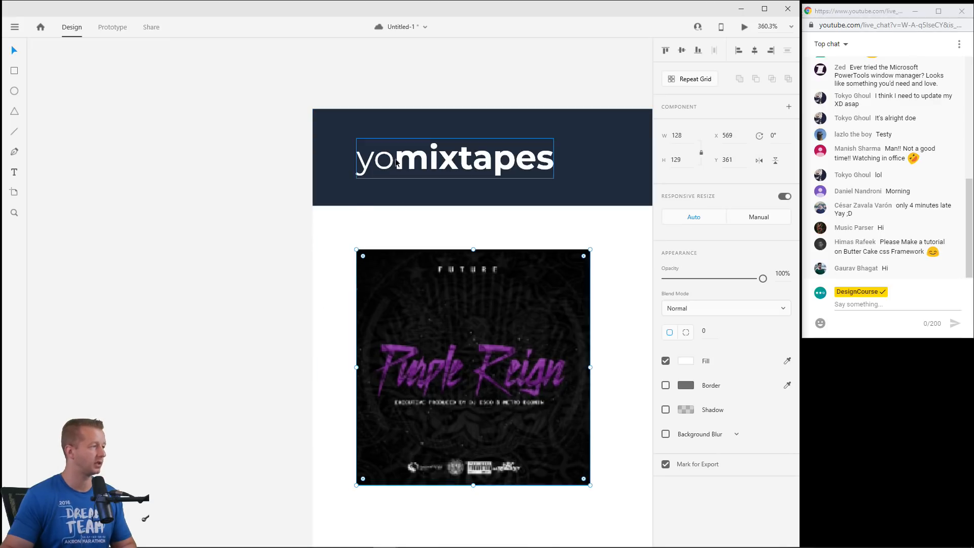
left_click(231, 216)
Examine the BEFORE player's album section, including the spacing around the cover, title, artist tags and track rows.
scroll(200, 289, "down", 5)
left_click_drag(200, 289, 479, 219)
scroll(432, 221, "down", 3)
left_click_drag(68, 175, 279, 214)
scroll(320, 202, "up", 5)
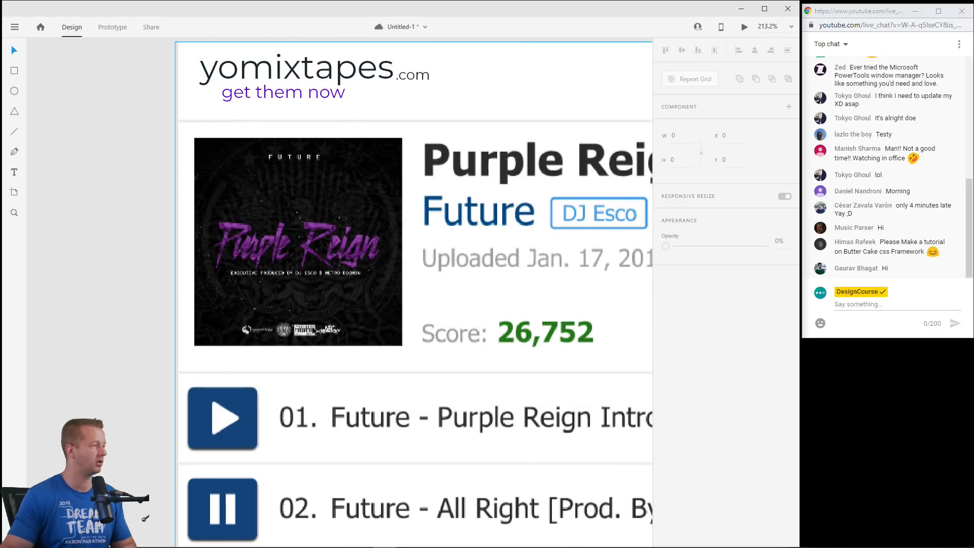
scroll(342, 315, "down", 4)
scroll(254, 360, "up", 6)
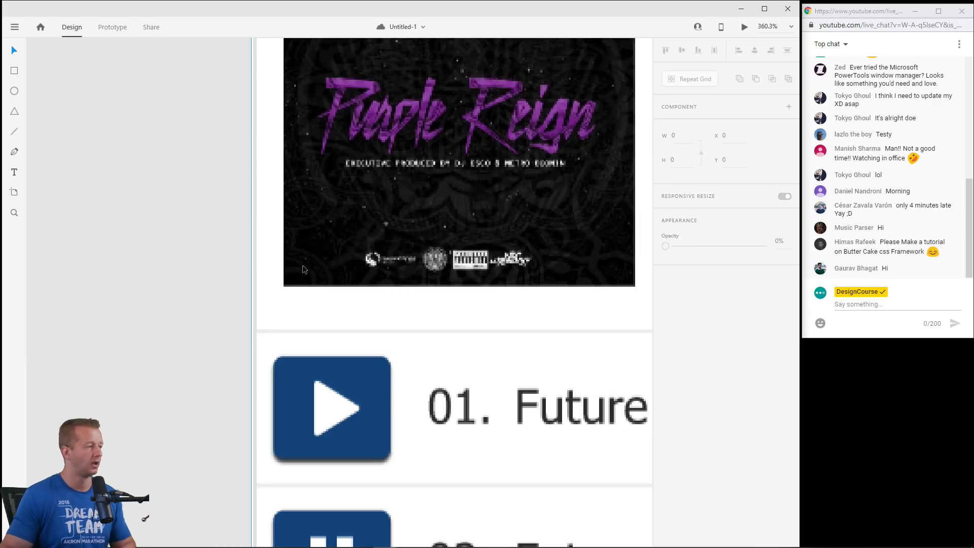
scroll(304, 269, "down", 8)
Add the title text "Purple Reign" beside the cover on the AFTER artboard and fill it with black.
left_click_drag(370, 216, 265, 215)
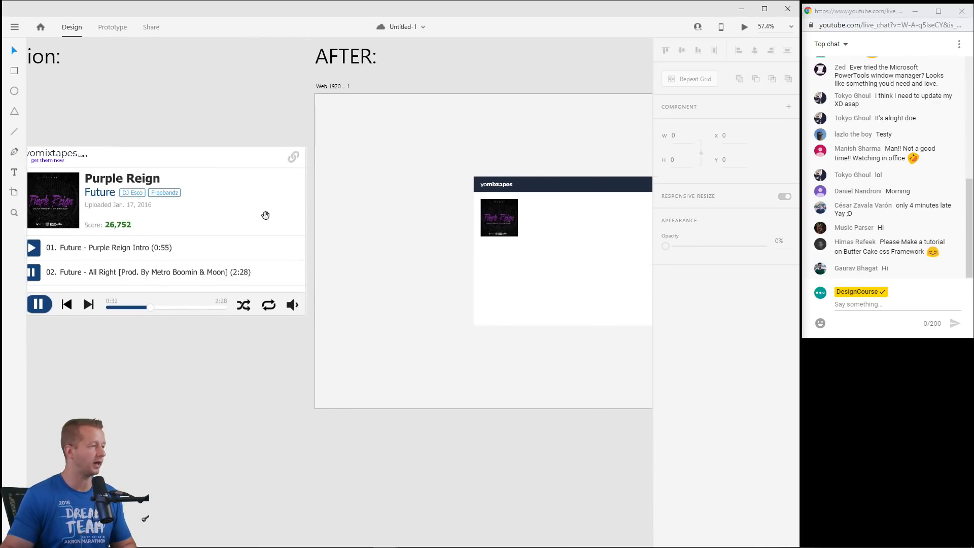
scroll(365, 239, "right", 3)
scroll(378, 230, "up", 4)
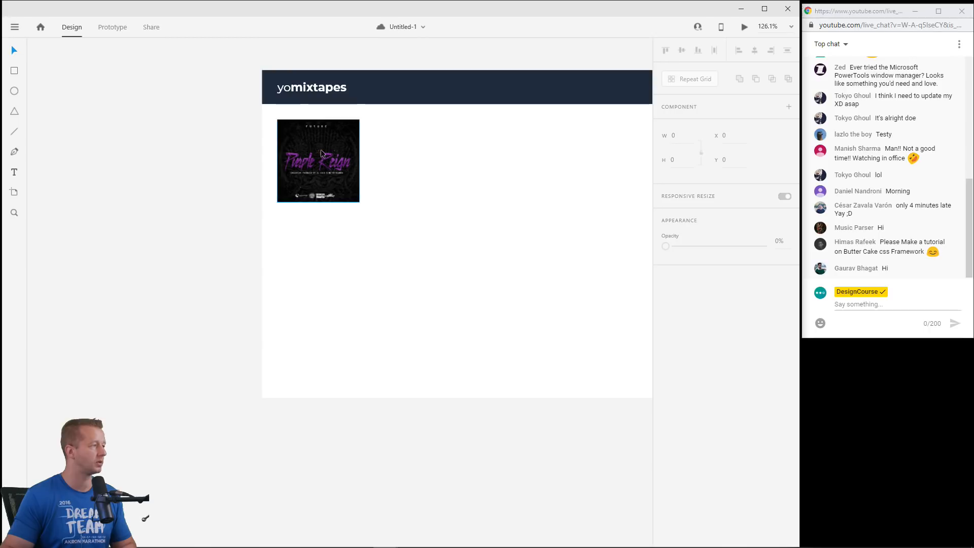
left_click(18, 174)
left_click(367, 129)
type("Pur")
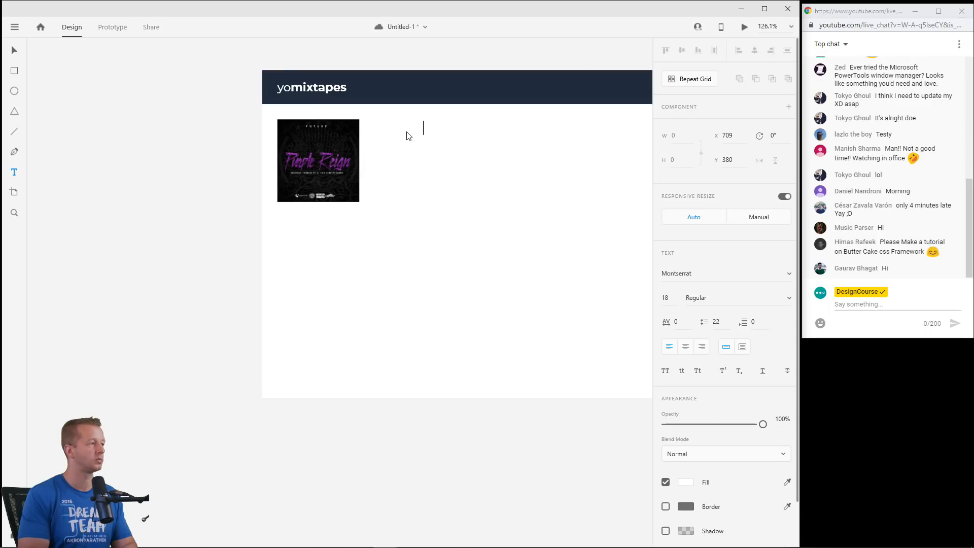
key("Escape")
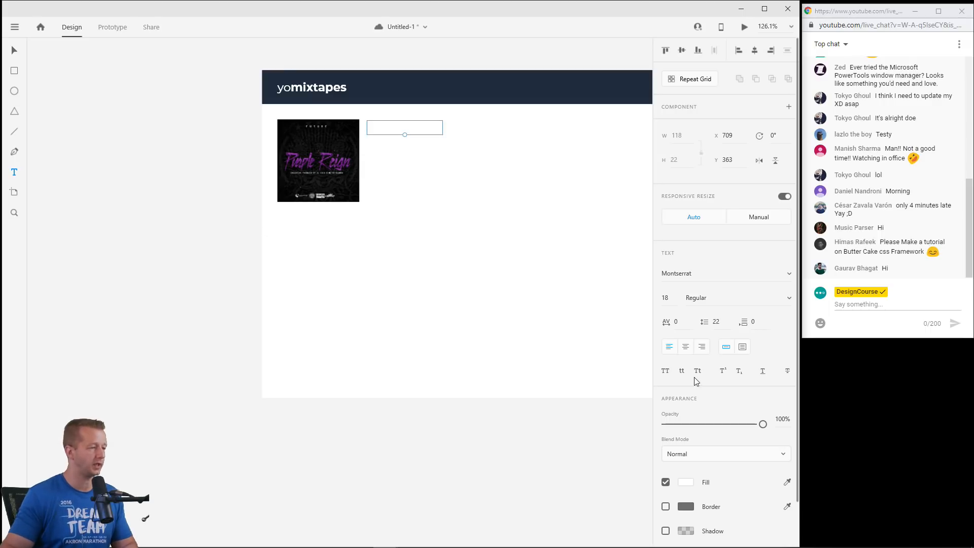
left_click(686, 482)
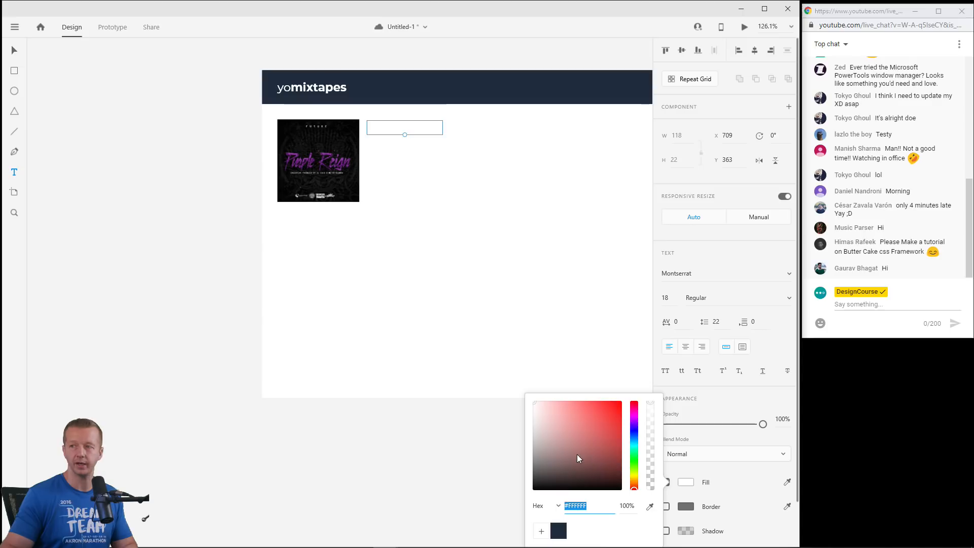
left_click_drag(577, 456, 522, 515)
key("Escape")
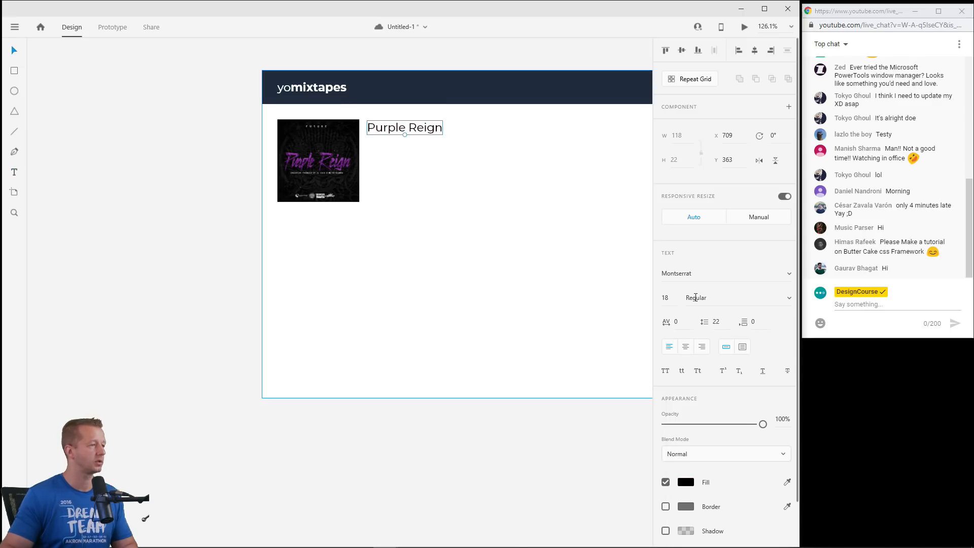
left_click(788, 275)
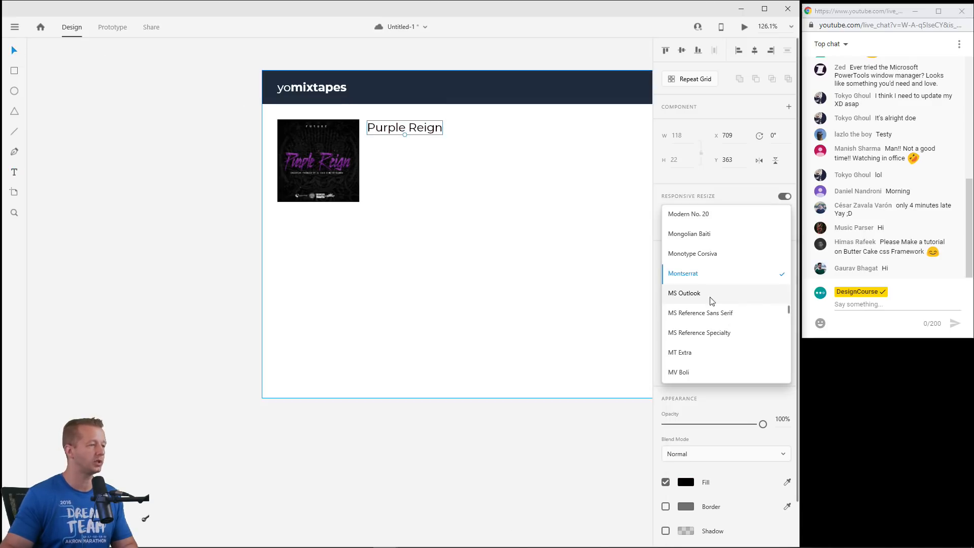
scroll(723, 297, "up", 5)
scroll(723, 299, "down", 2)
left_click(699, 196)
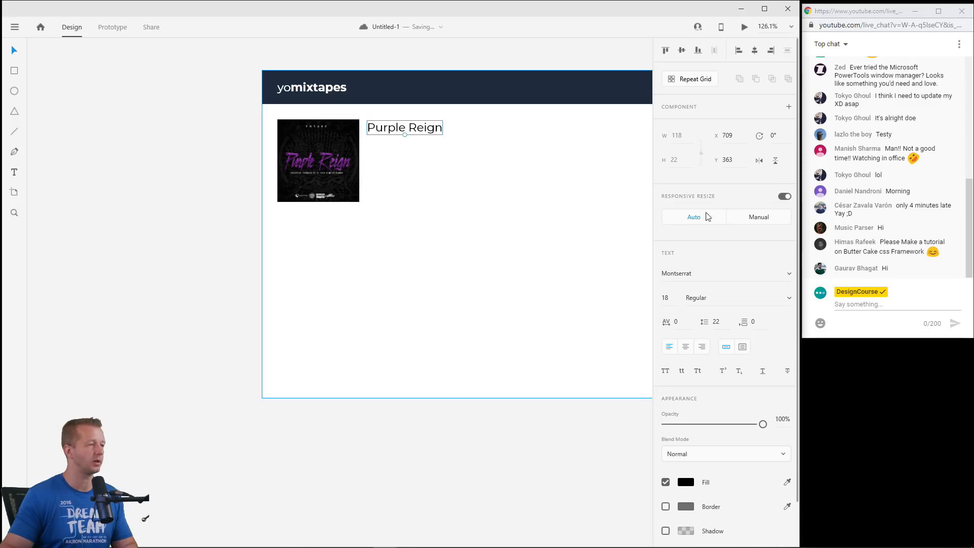
Set the Purple Reign title's font weight to Bold.
left_click(720, 301)
type("Bn")
key("BackSpace")
type("old")
key("Return")
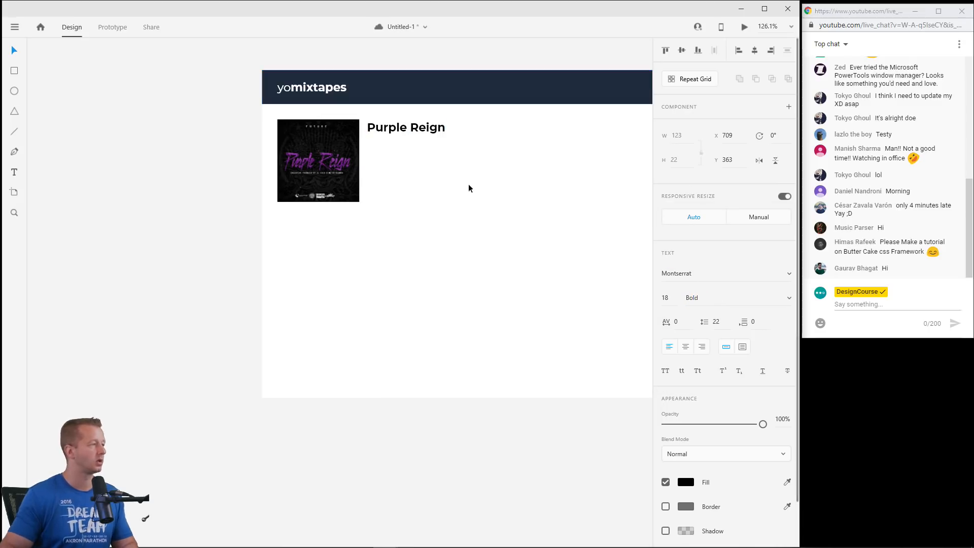
Set the title's font size to 26 and reposition it beside the cover at X 717, Y 368.
left_click_drag(412, 130, 418, 131)
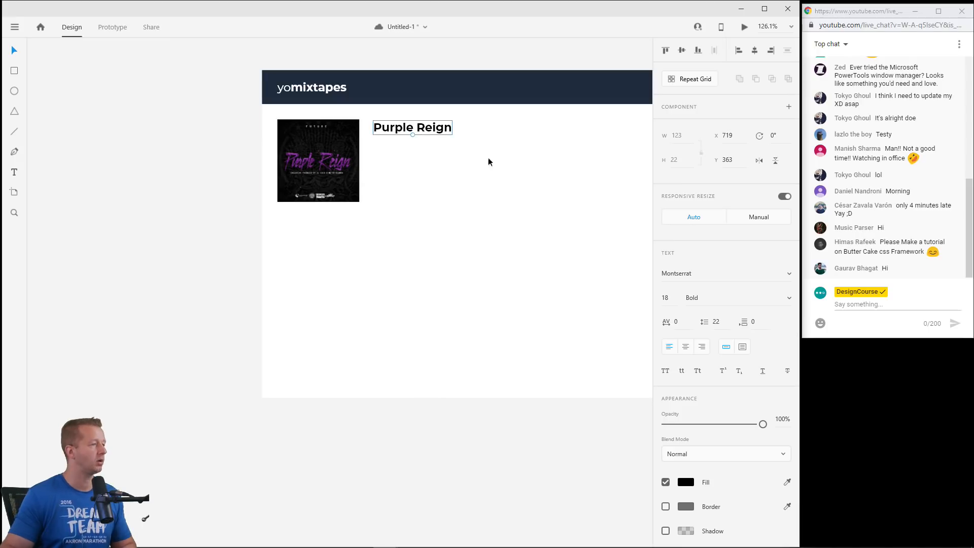
type("26")
key("Return")
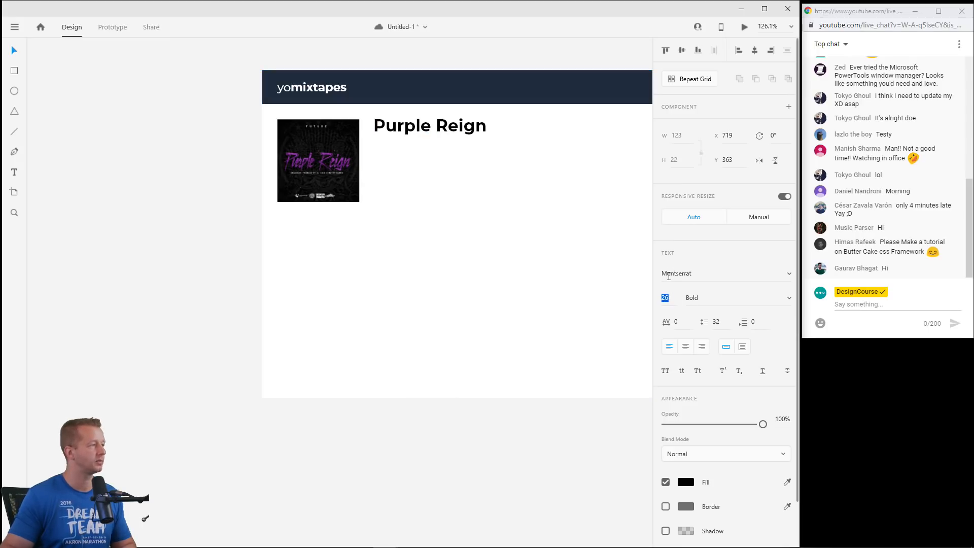
left_click_drag(440, 126, 439, 134)
Duplicate the title directly below itself at Y 394 and change the copy's text to "Future".
left_click_drag(492, 157, 424, 190)
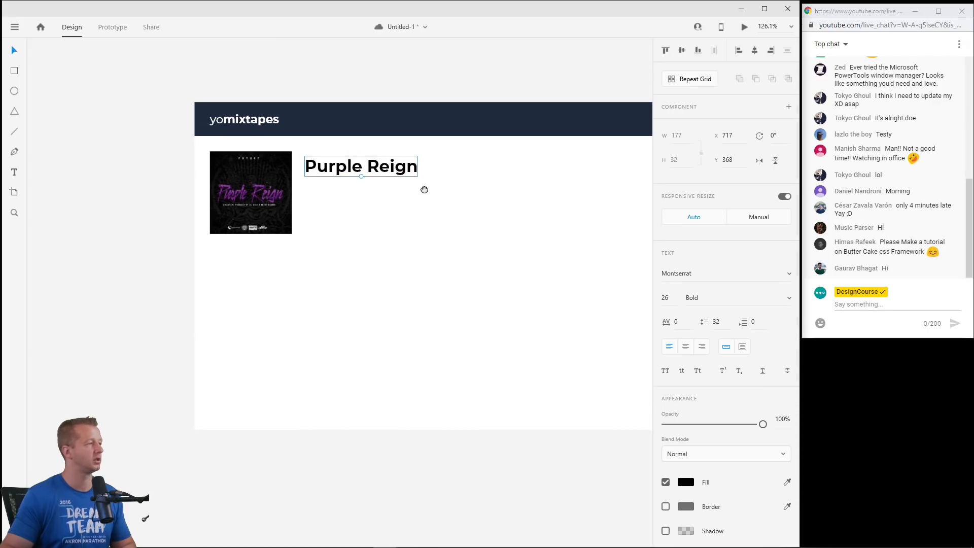
scroll(424, 189, "up", 5)
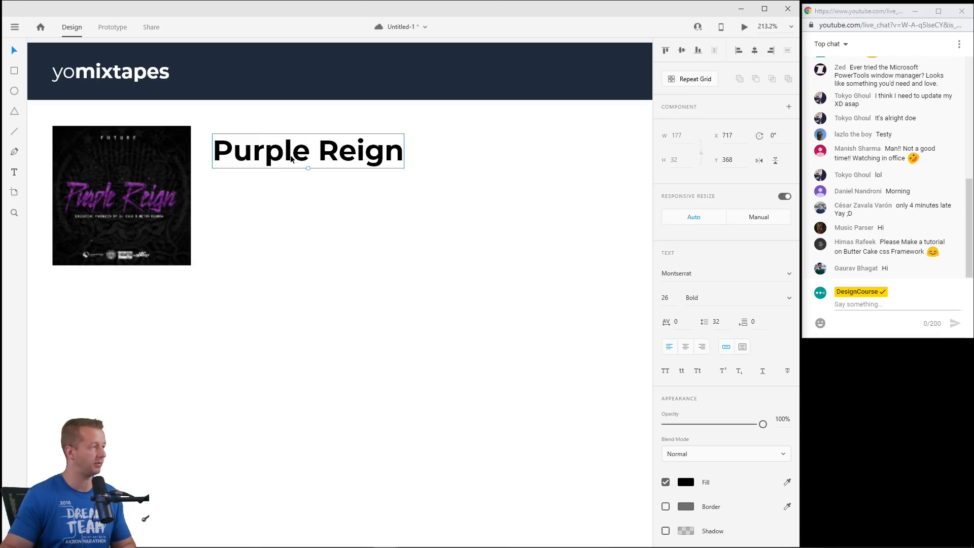
left_click_drag(309, 171, 311, 198, "alt")
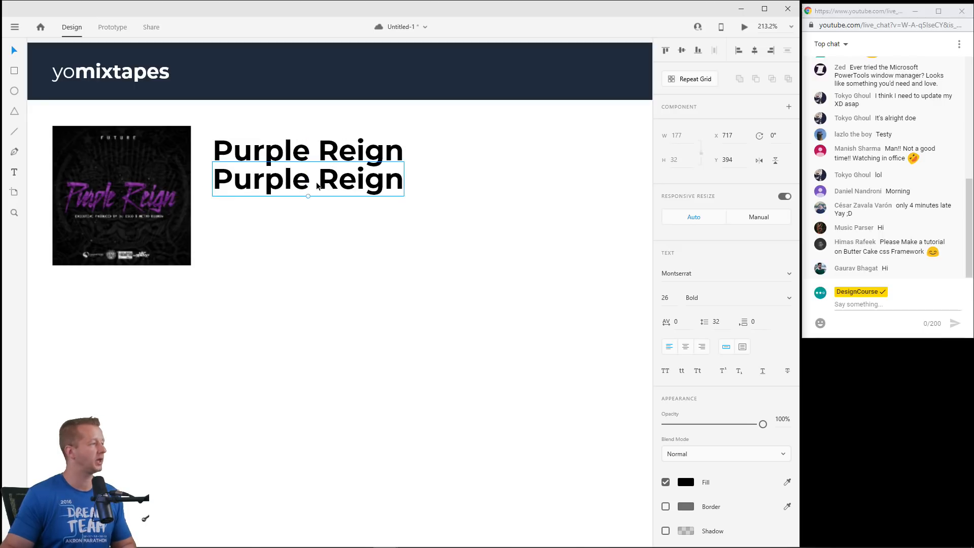
double_click(319, 183)
triple_click(318, 184)
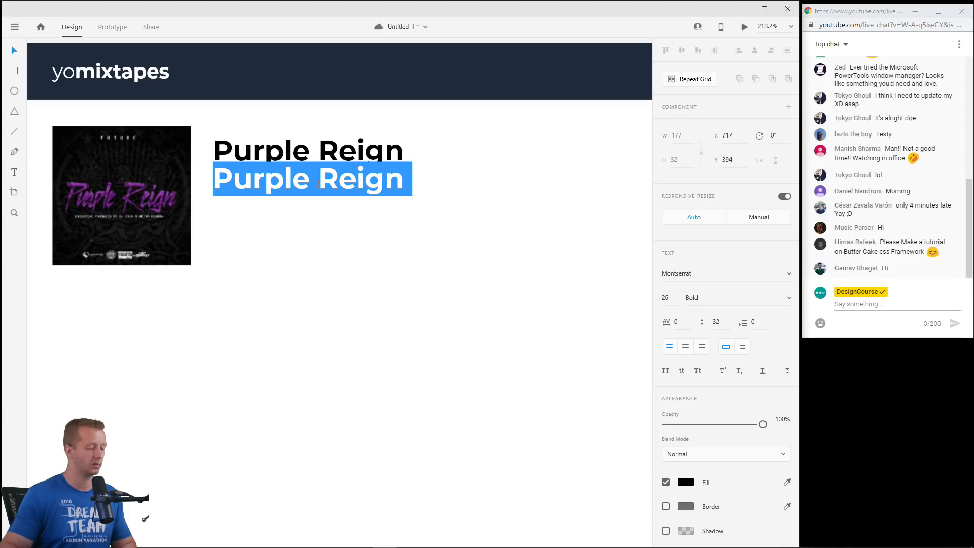
type("Future")
key("Escape")
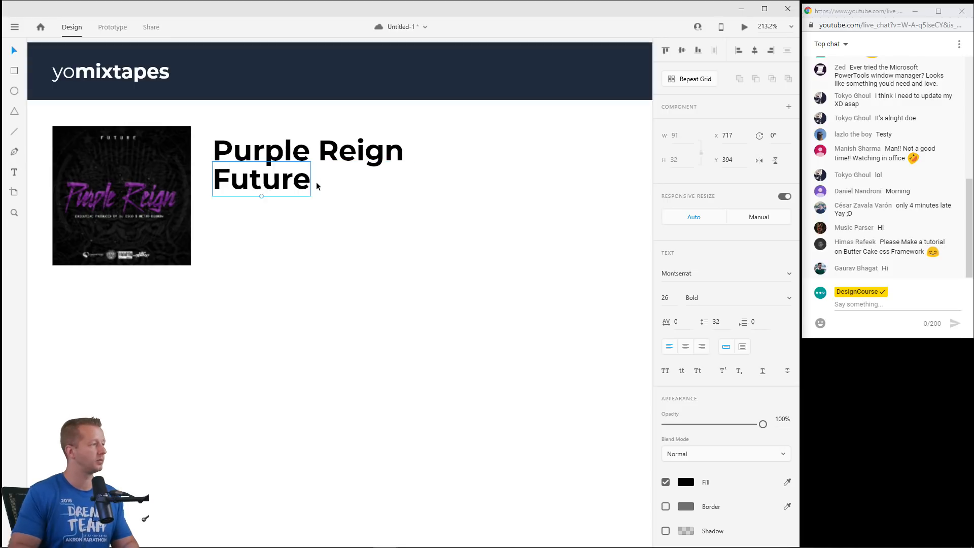
Fill the Future text with blue #0049A8 and save a colour swatch.
left_click(685, 482)
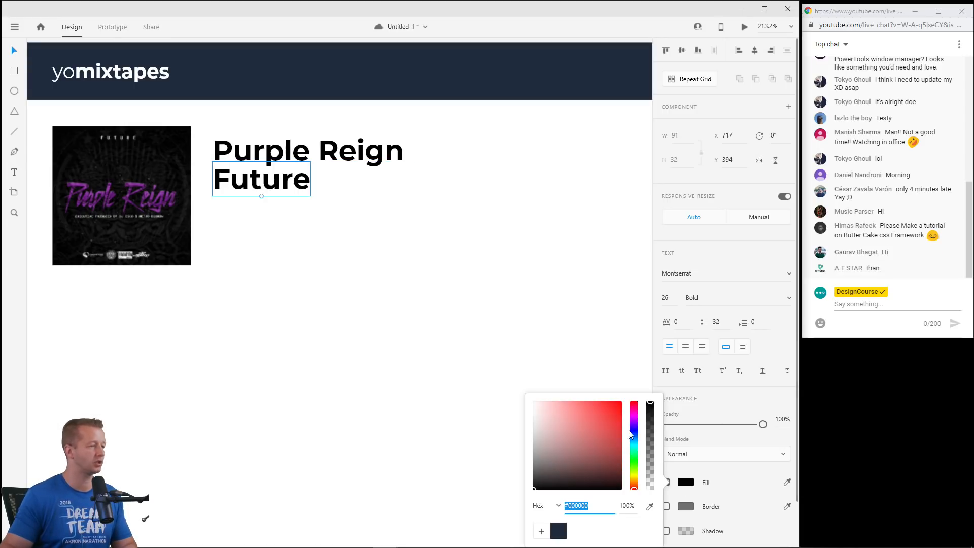
left_click(633, 437)
left_click(621, 427)
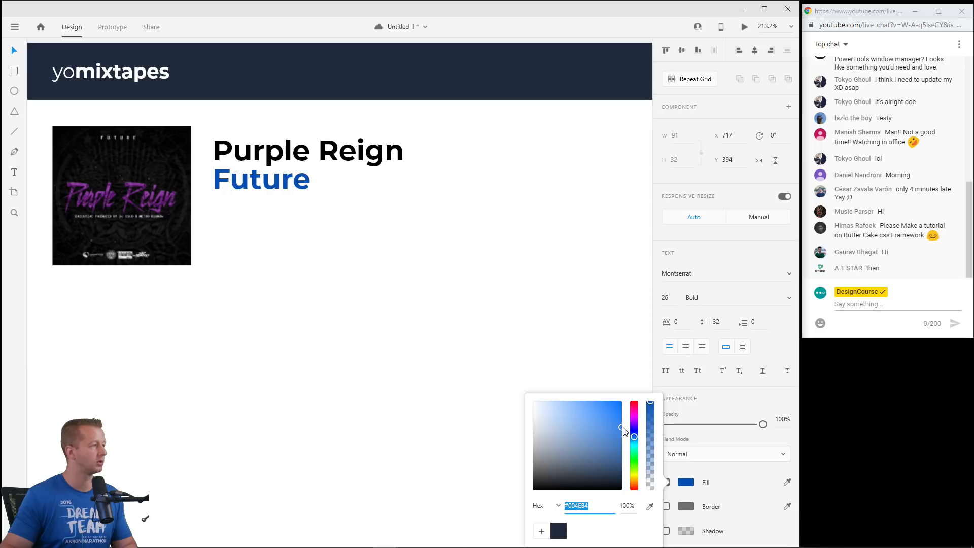
left_click(536, 537)
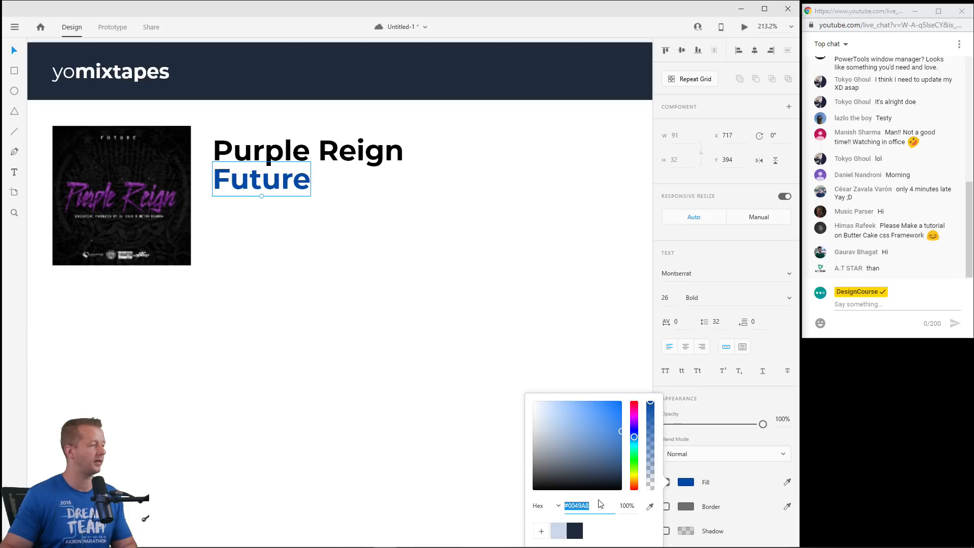
Reduce the Future text's font size to 19.
left_click(275, 187)
left_click(670, 300)
key("Down")
key("Down")
key("Down")
key("Down")
key("Down")
key("Down")
key("Down")
key("Down")
key("Down")
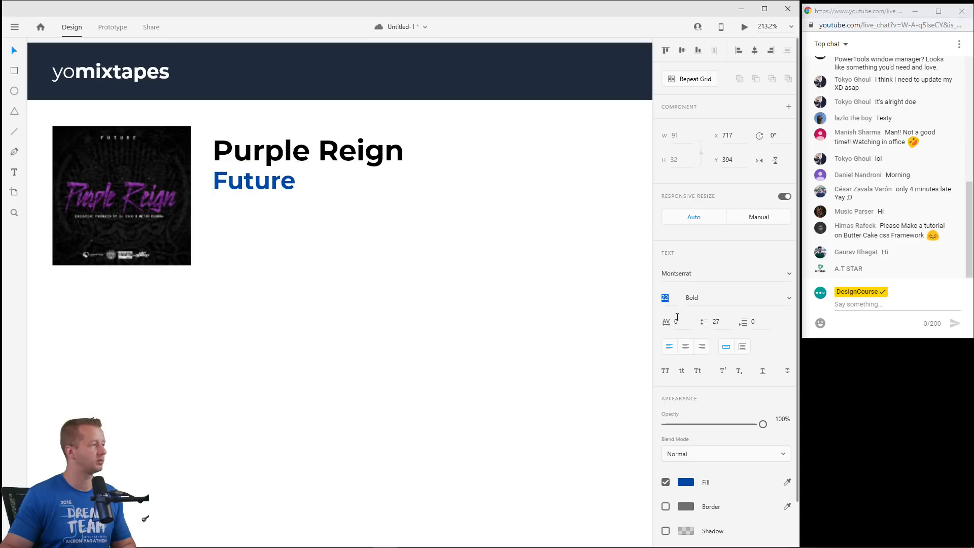
key("Up")
key("Up")
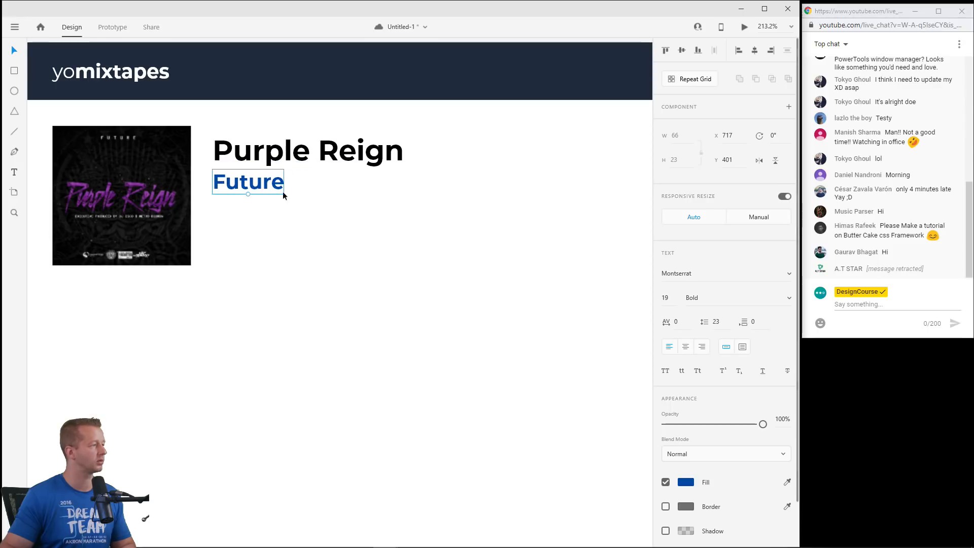
left_click(341, 212)
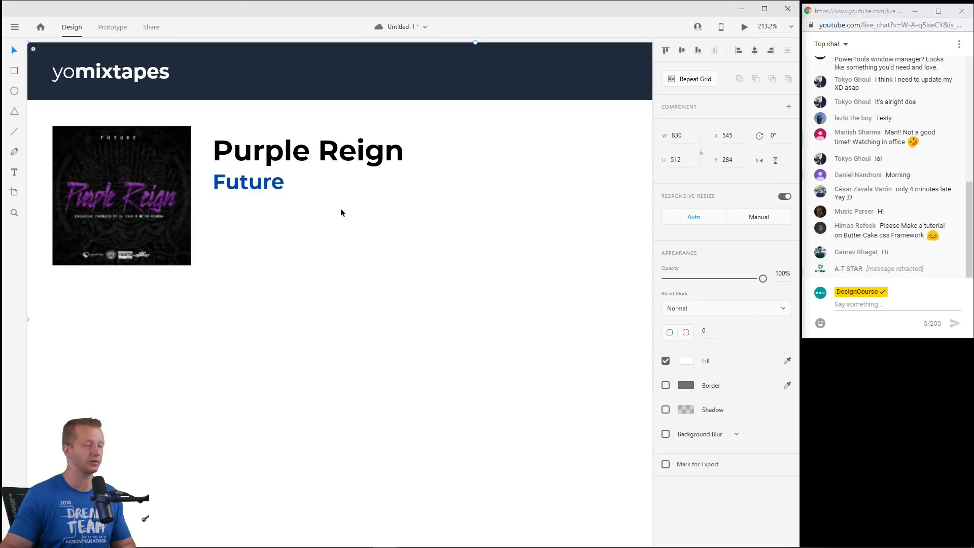
Check the artist tags in the BEFORE player, then duplicate Future alongside at X 796 and change the copy to "DJ Esco".
left_click(269, 184)
left_click_drag(300, 248, 357, 246)
scroll(357, 246, "down", 5)
scroll(279, 259, "left", 10)
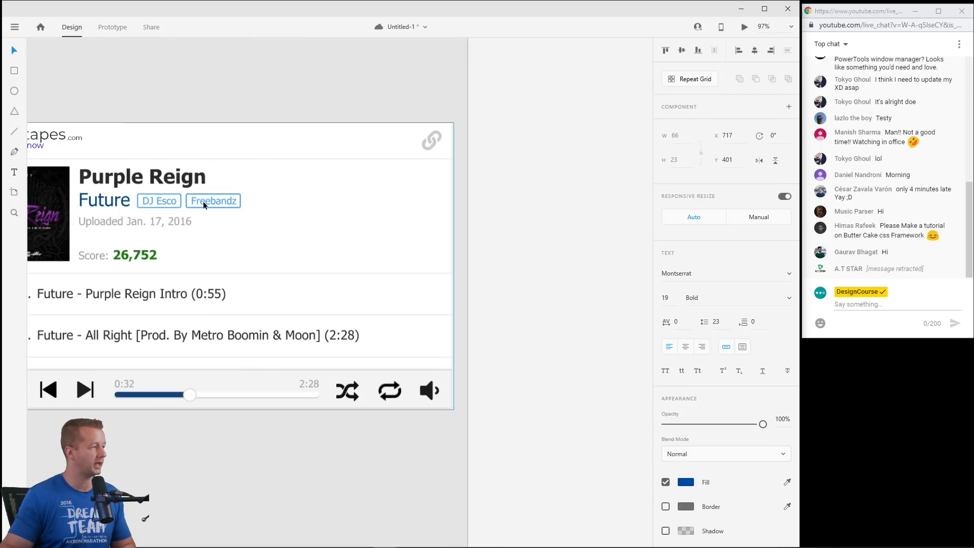
scroll(254, 276, "right", 10)
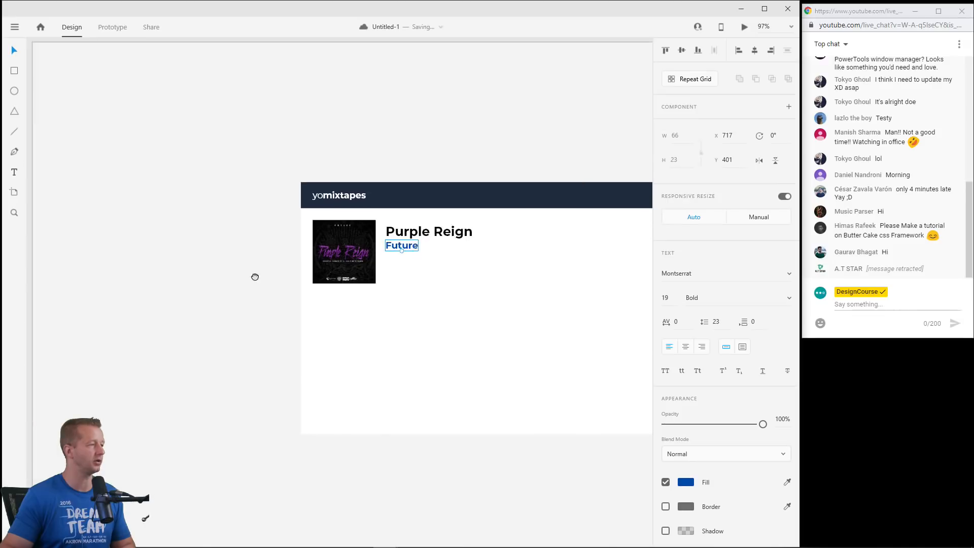
scroll(375, 277, "up", 3)
scroll(374, 277, "up", 3)
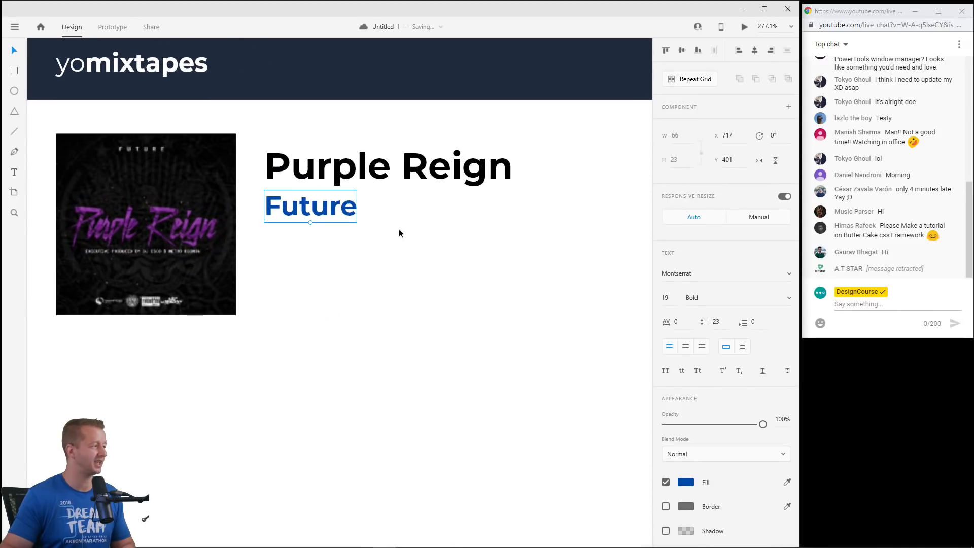
left_click(115, 120)
left_click_drag(299, 208, 407, 211)
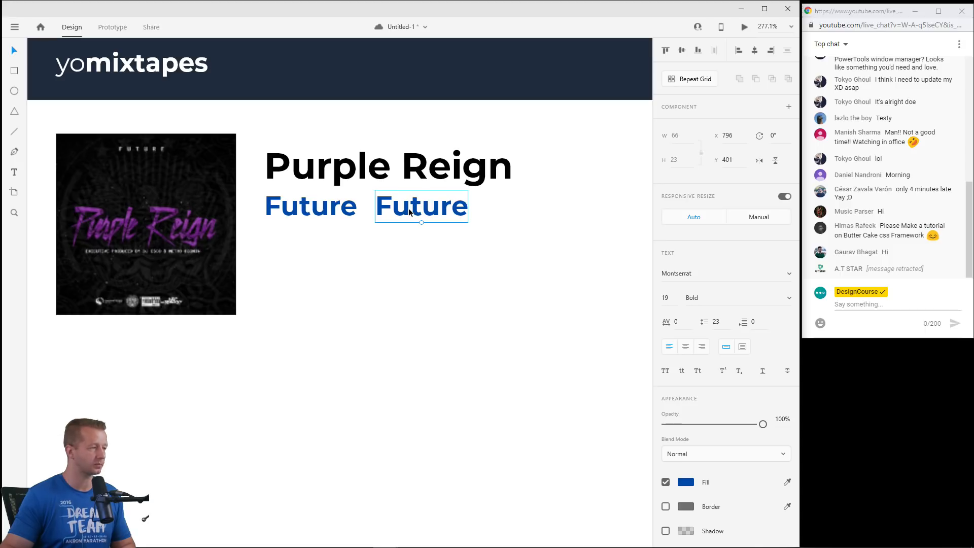
double_click(408, 208)
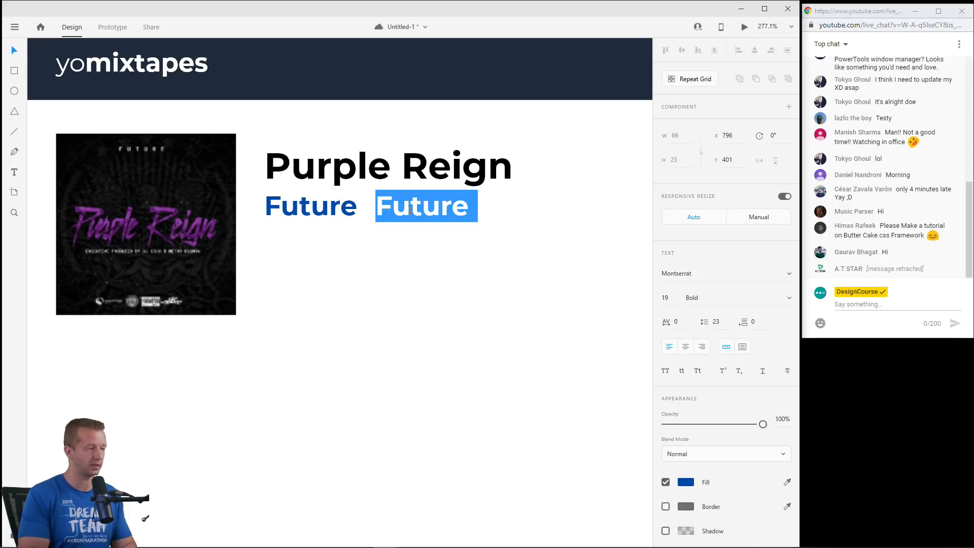
type("DJ Esco")
key("Escape")
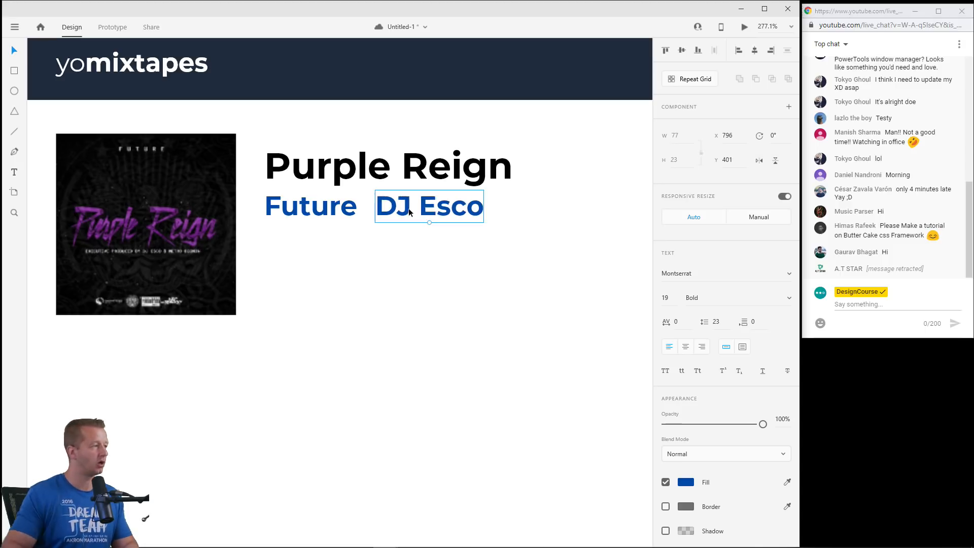
Set the DJ Esco text to Regular weight at size 15 and shift it slightly right and up beside Future.
left_click(792, 300)
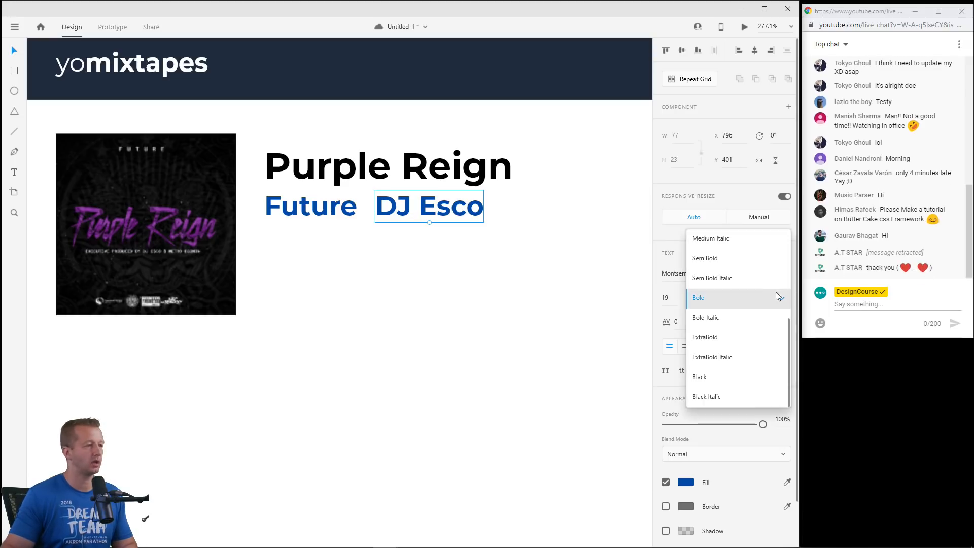
left_click(732, 261)
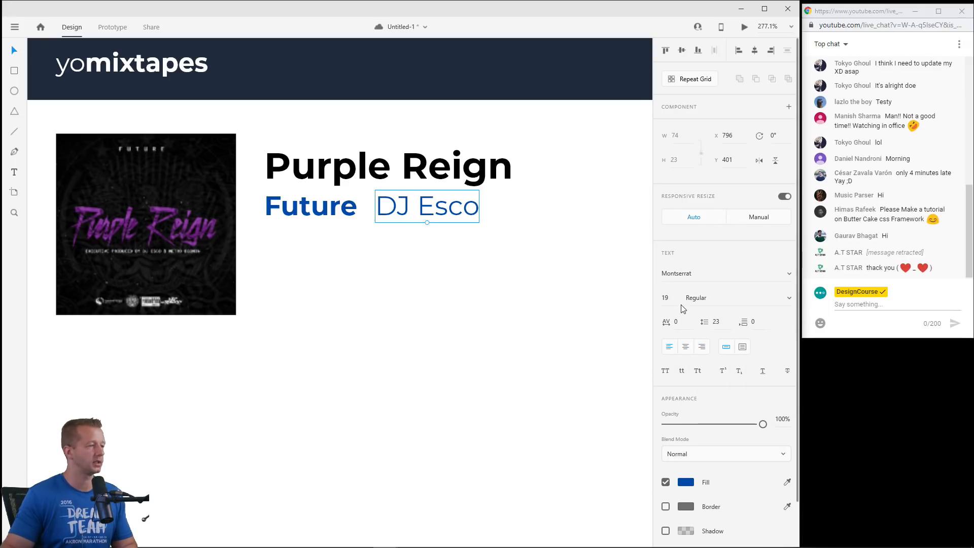
key("Down")
key("Down")
key("Down")
key("Down")
key("Down")
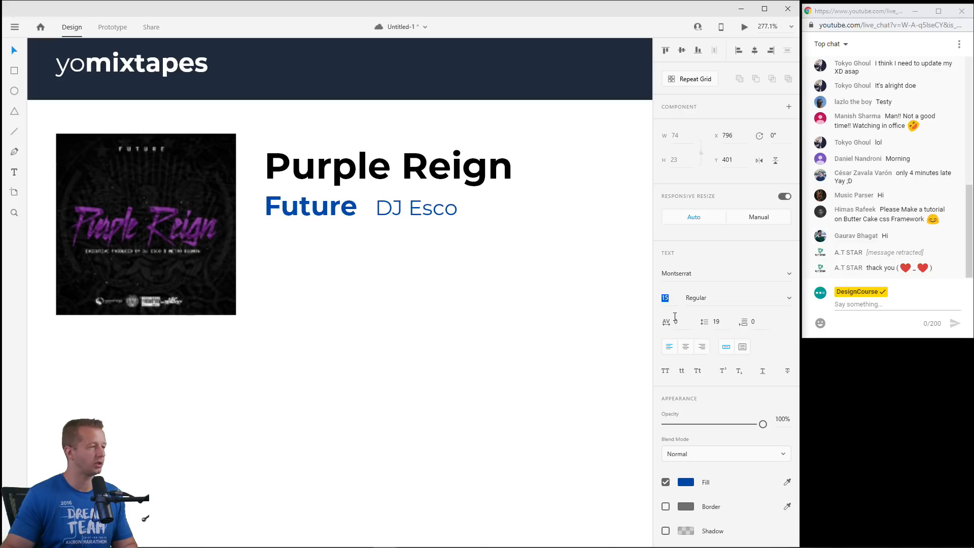
left_click_drag(427, 209, 430, 207)
key("r")
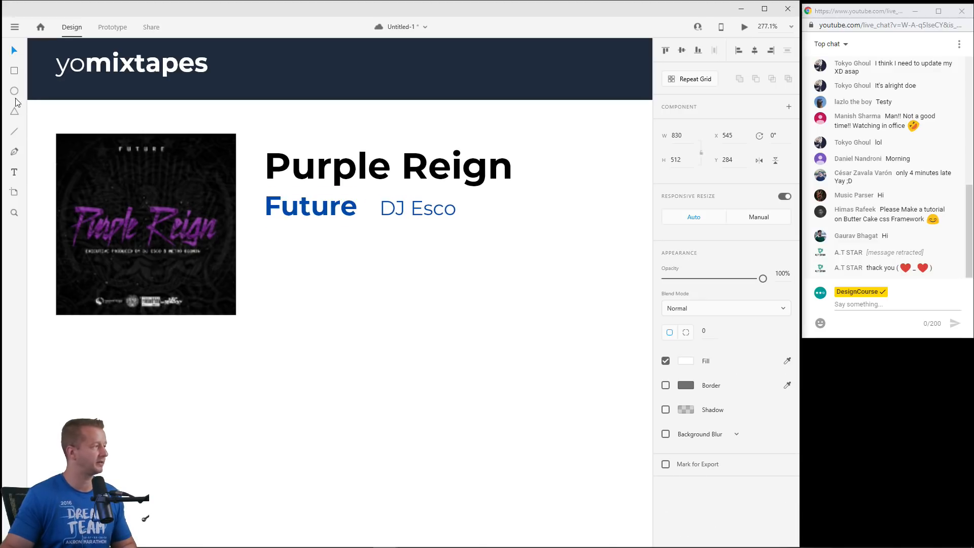
Draw a rectangle about 63 × 19 around the DJ Esco text and place it behind the text in the layer order.
left_click_drag(376, 195, 462, 222)
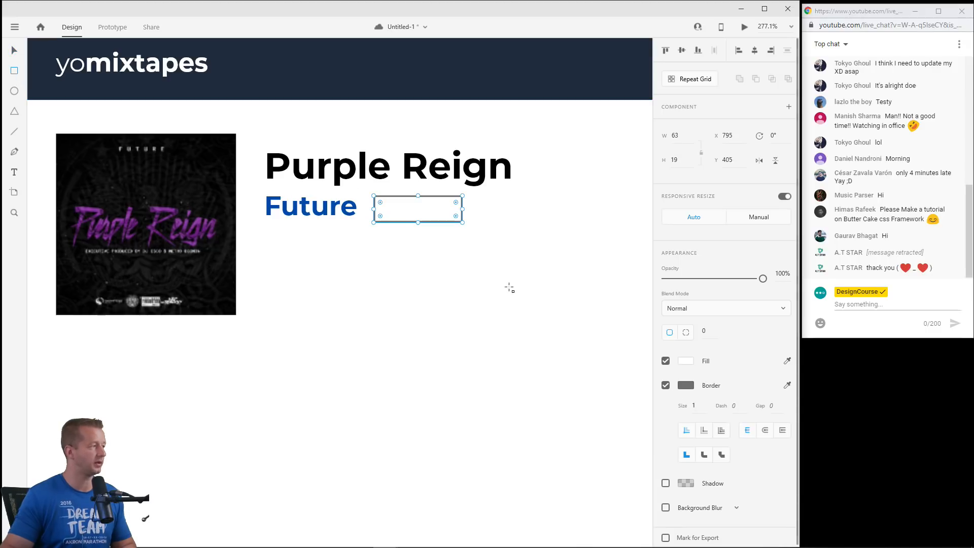
key("ctrl+y")
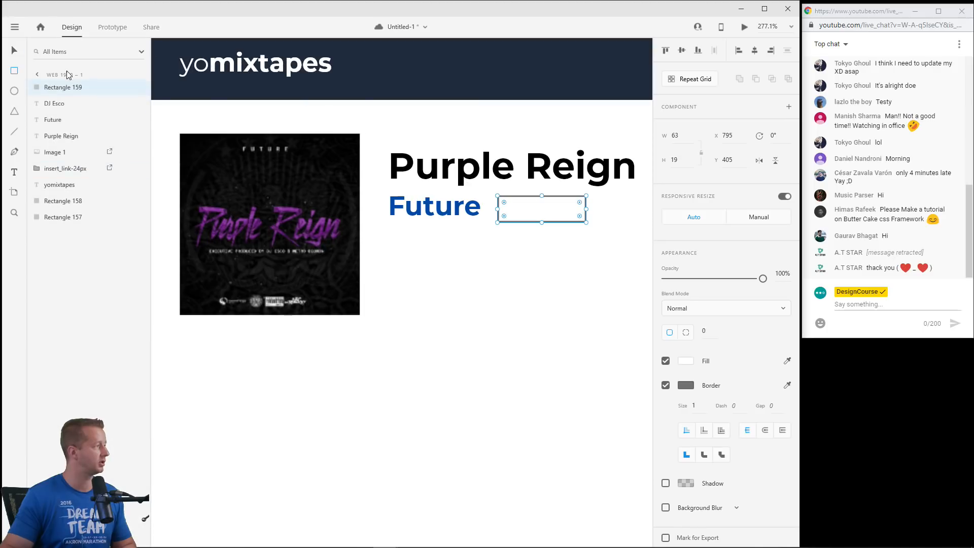
left_click_drag(63, 103, 71, 110)
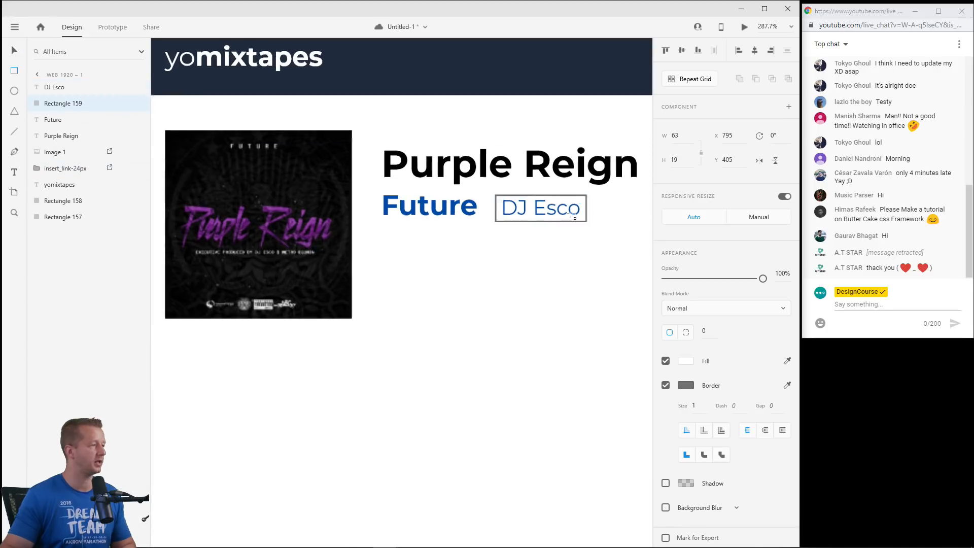
Remove the rectangle's fill and colour its border with the blue #0049A8 sampled from the DJ Esco text.
scroll(584, 213, "up", 5)
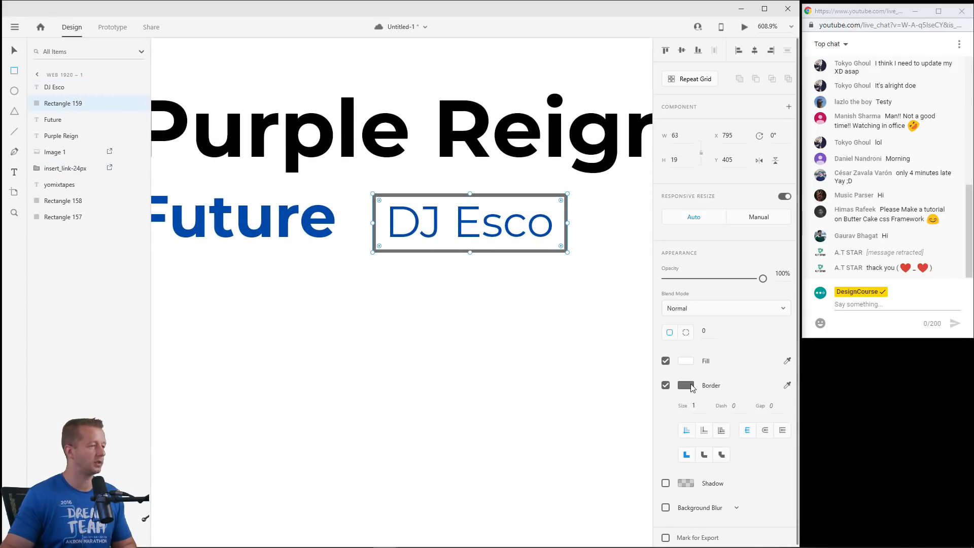
left_click(683, 387)
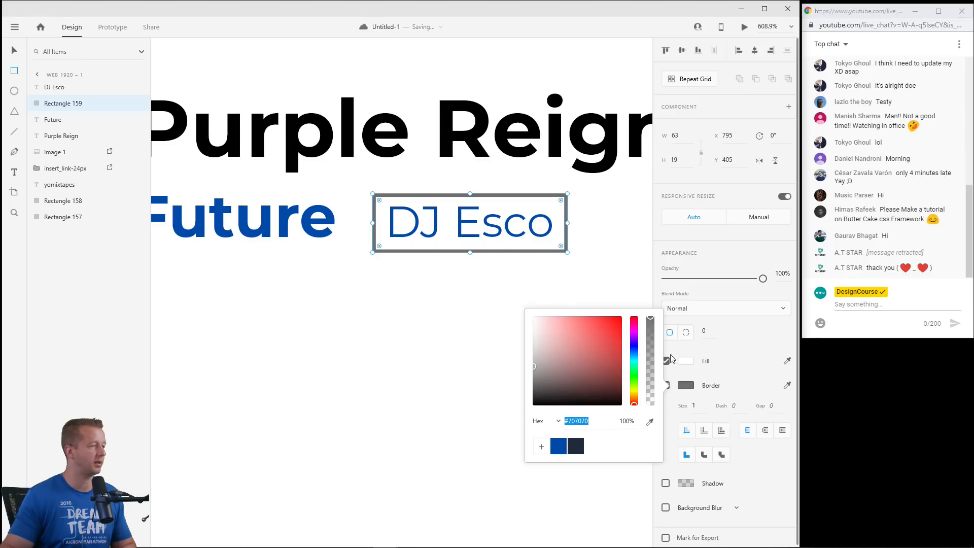
left_click(786, 361)
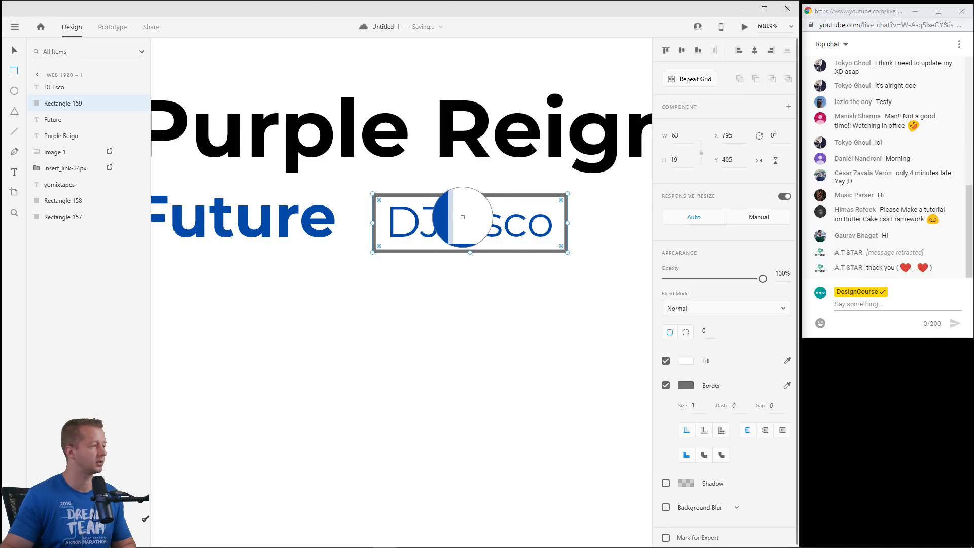
left_click(460, 217)
left_click(666, 361)
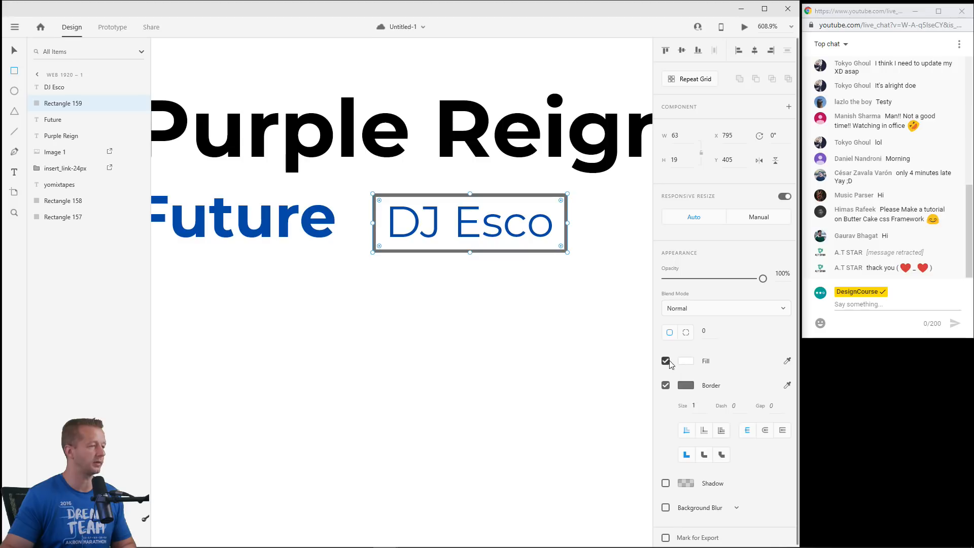
left_click(684, 386)
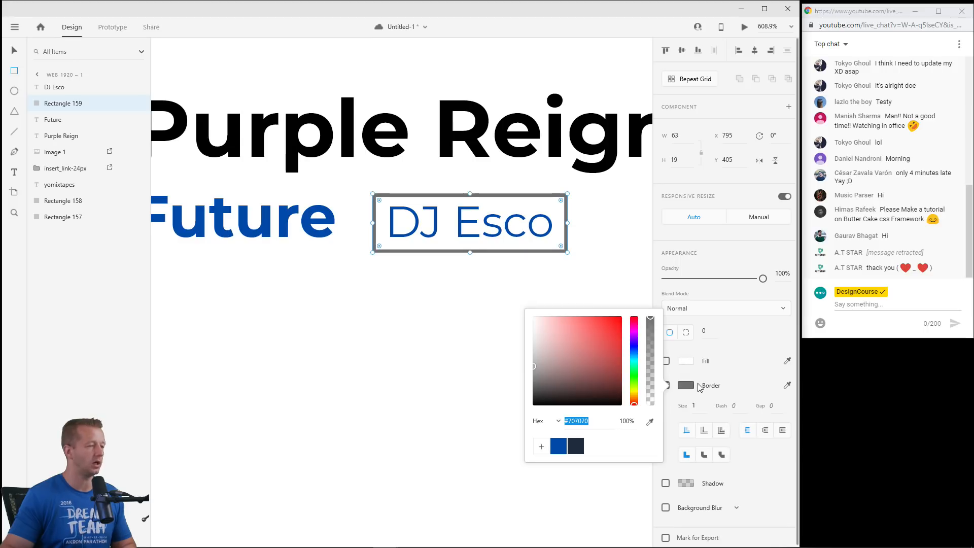
left_click(713, 388)
left_click(787, 385)
left_click(542, 224)
left_click(686, 387)
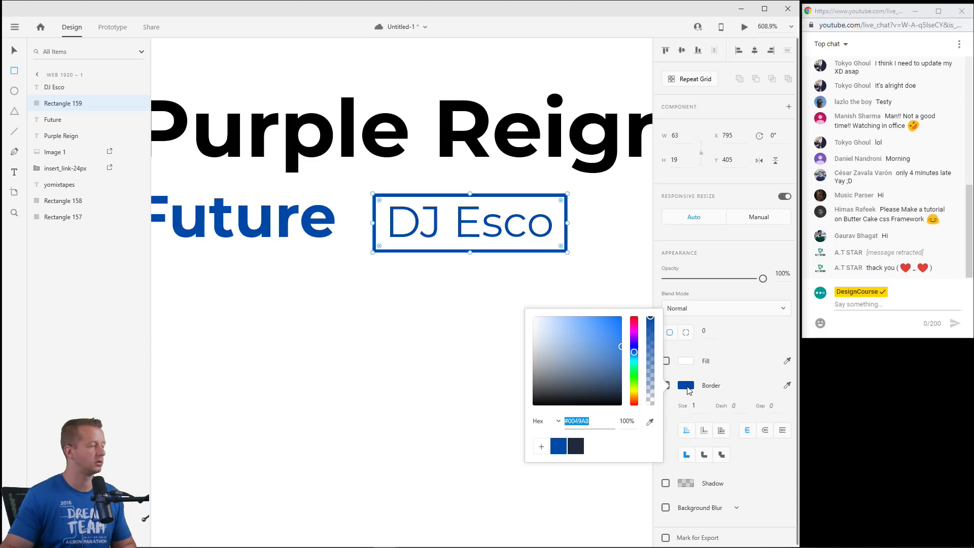
key("Escape")
Round the DJ Esco rectangle's corners to a radius of 4.
left_click_drag(560, 245, 560, 249)
left_click(14, 51)
key("Right")
key("Left")
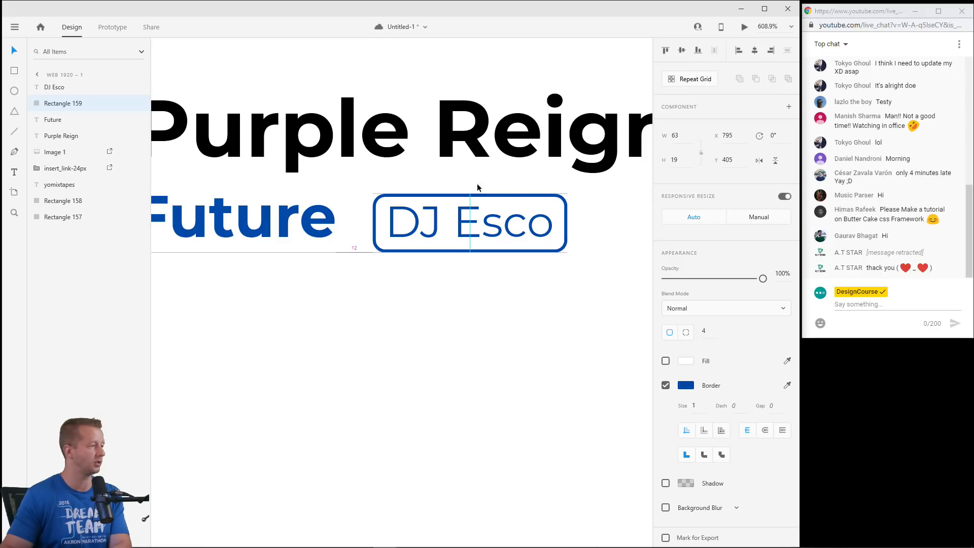
Group the DJ Esco text with its outline rectangle and move the tag up to Y 403, level with Future.
scroll(465, 268, "down", 6)
left_click_drag(415, 277, 447, 283)
scroll(509, 276, "up", 3)
scroll(502, 277, "up", 2)
left_click(463, 214)
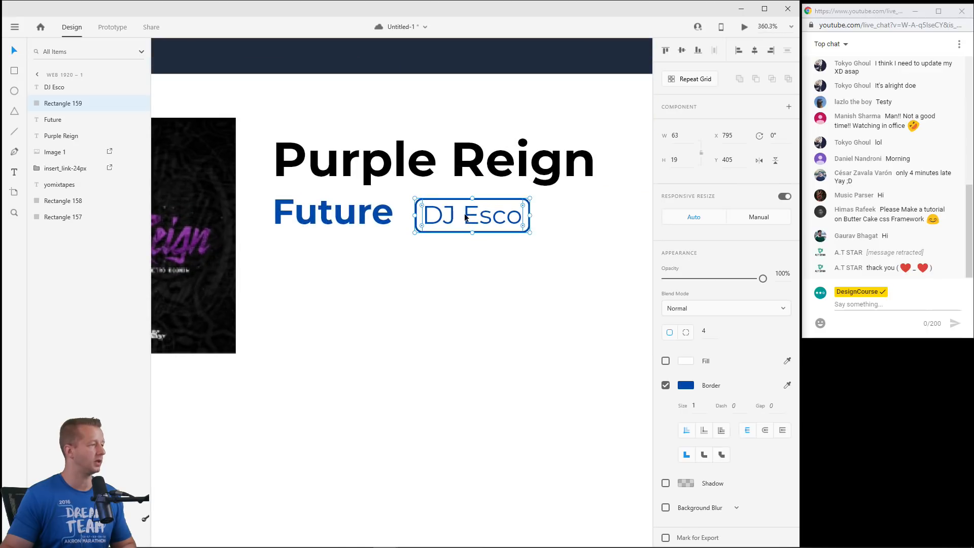
left_click(415, 212, "shift")
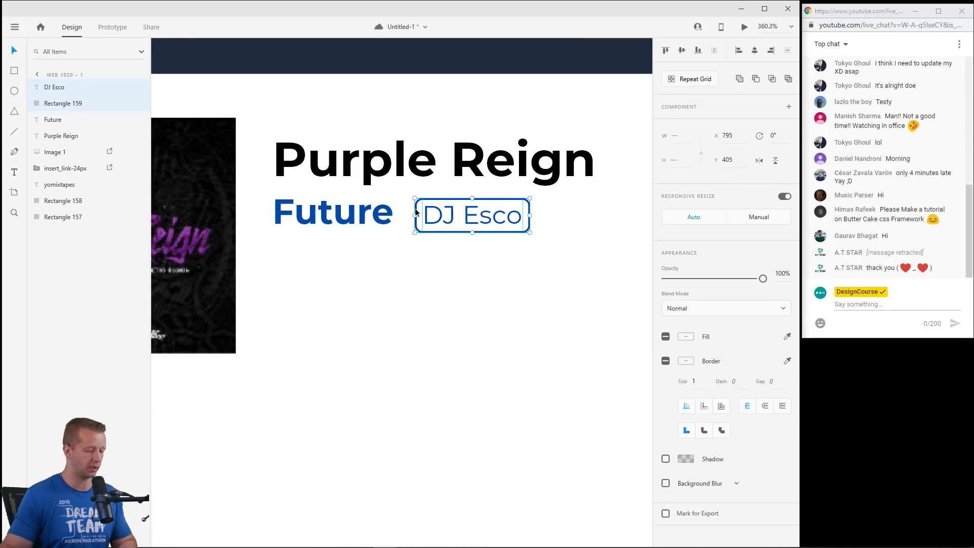
key("ctrl+g")
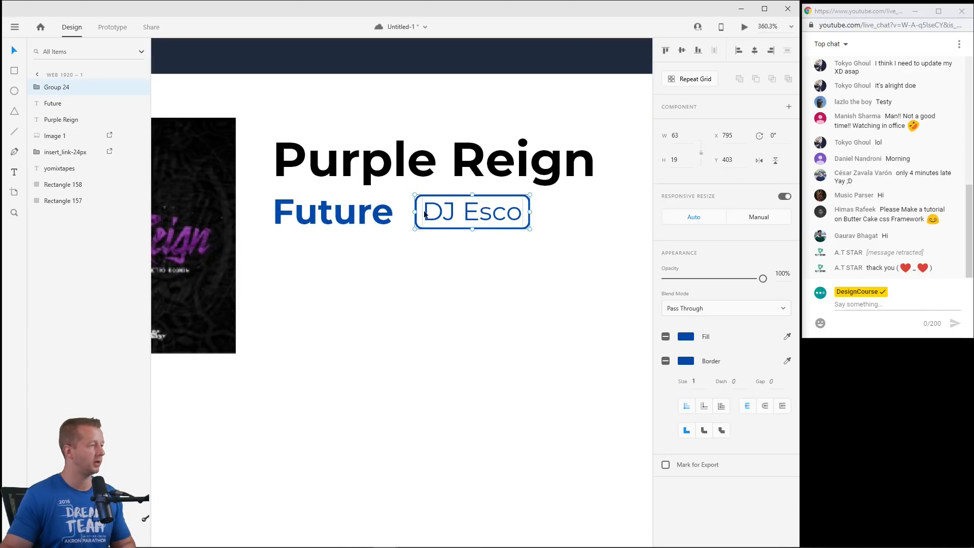
Duplicate the DJ Esco tag alongside at X 867 and change the copy's text to "Freebandz".
left_click_drag(454, 216, 588, 215)
double_click(592, 215)
double_click(592, 215)
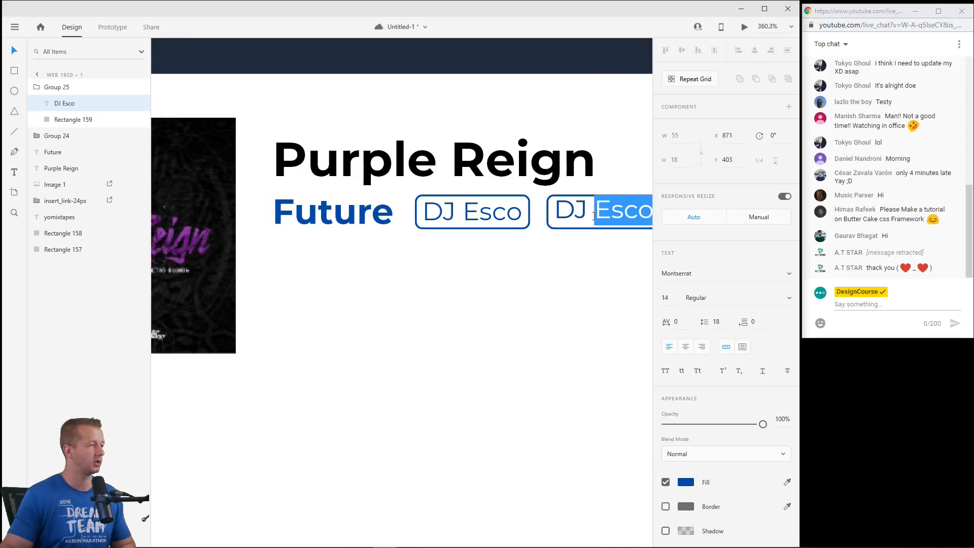
type("Freebar")
type("dz")
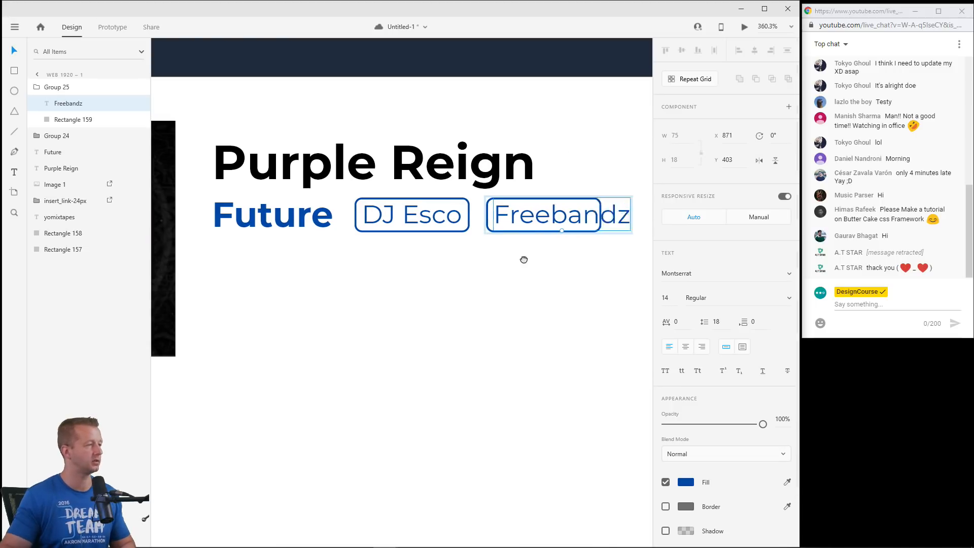
Widen the copied tag's outline rectangle to 85 so it encloses the Freebandz text.
scroll(474, 251, "up", 3)
left_click(73, 119)
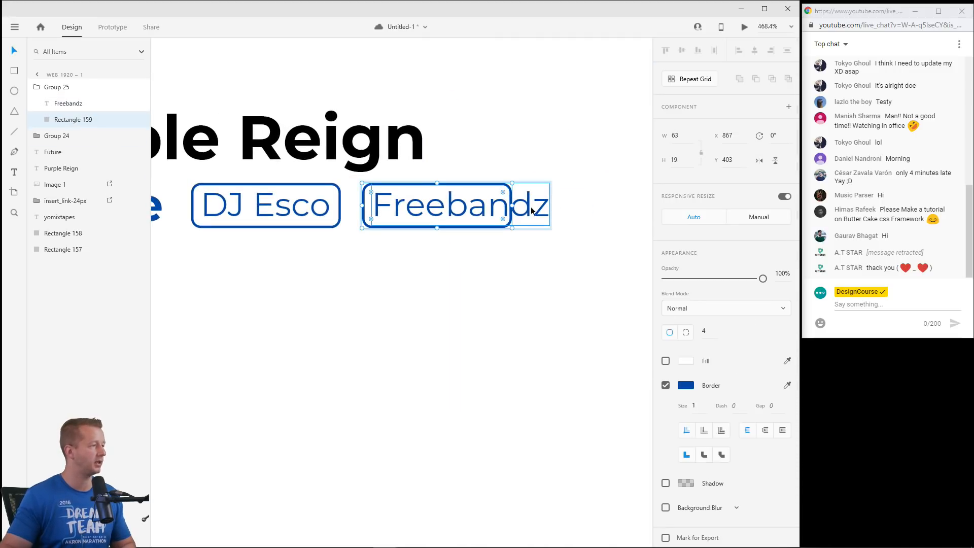
left_click_drag(510, 205, 574, 203)
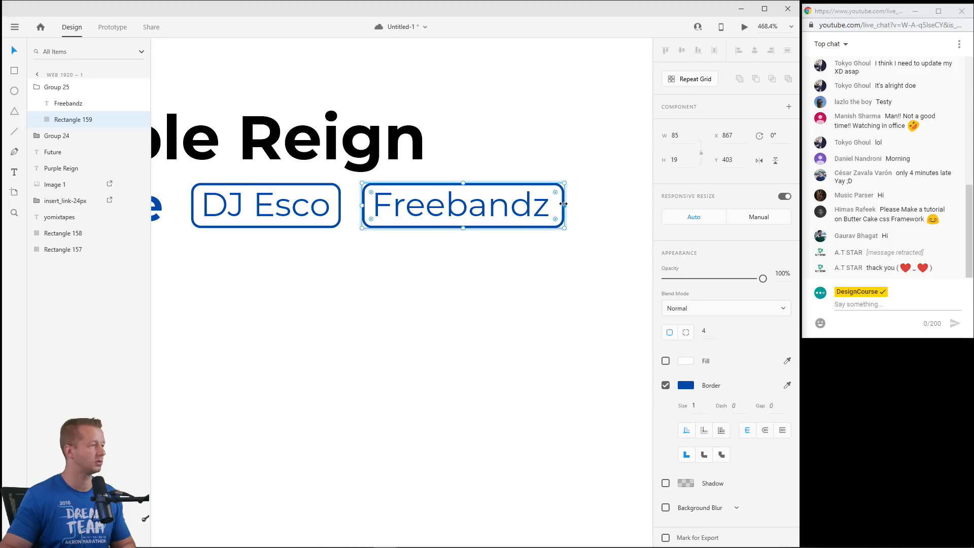
left_click(599, 203)
Set the Future artist text's font size to 21.
scroll(601, 206, "down", 5)
left_click_drag(513, 280, 649, 269)
scroll(513, 276, "down", 3)
left_click_drag(460, 278, 378, 265)
left_click_drag(544, 256, 438, 269)
scroll(449, 242, "up", 4)
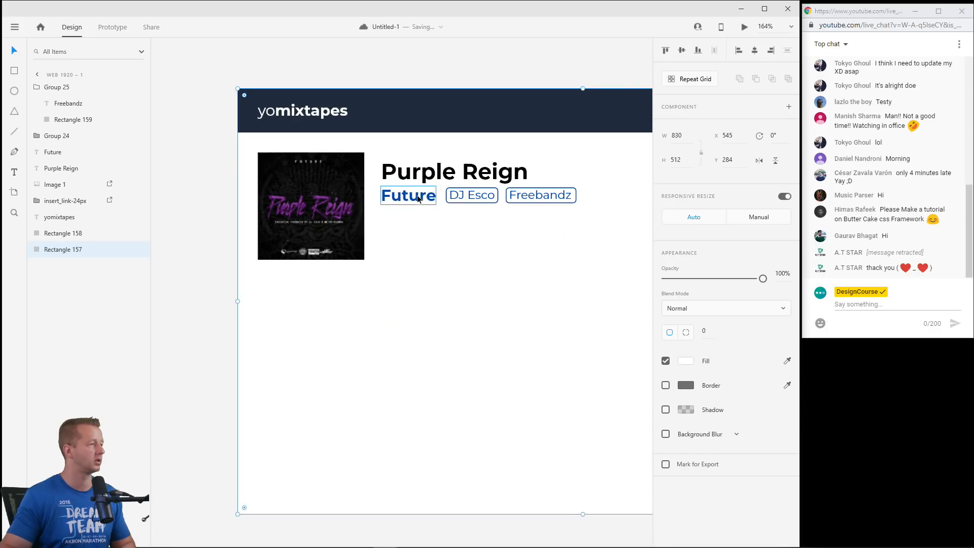
left_click(411, 196)
type("21")
key("Return")
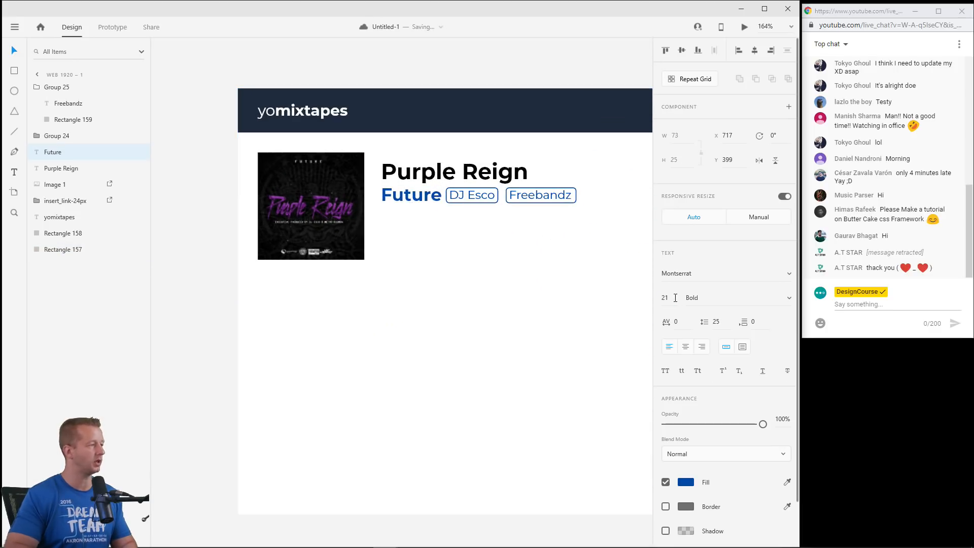
Nudge the DJ Esco and Freebandz tags together about 4 px right, away from the Future text.
left_click(476, 194)
left_click(529, 196, "shift")
key("Right")
key("Right")
key("Right")
key("Right")
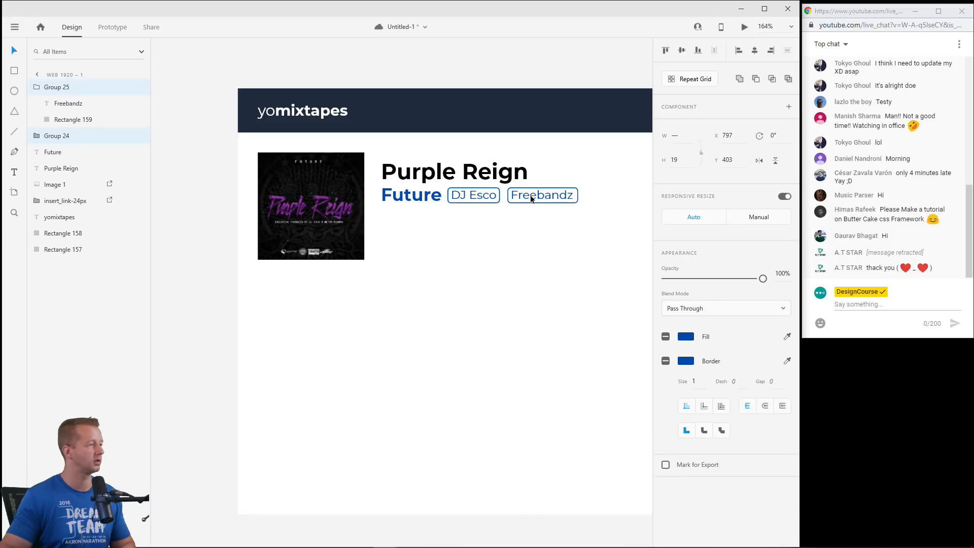
left_click(488, 236)
Check the upload line in the BEFORE player, then add the text "Uploaded Jan 17, 2017" under Future at X 717.
key("ctrl+0")
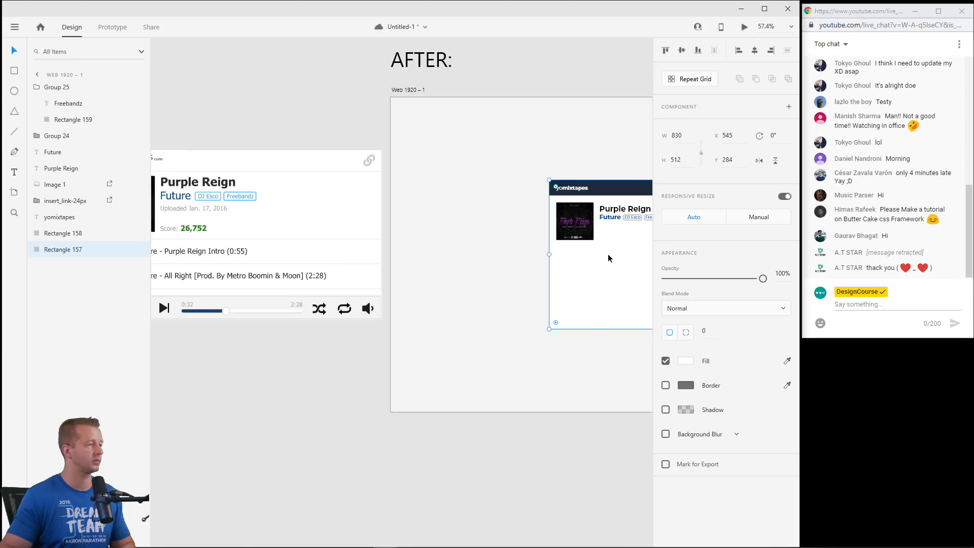
scroll(608, 257, "right", 5)
scroll(396, 241, "up", 5)
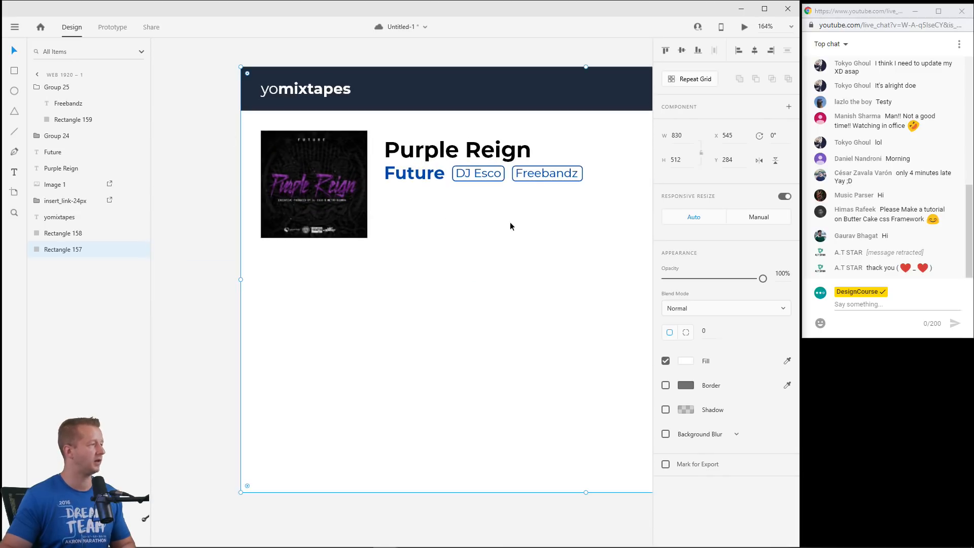
left_click(208, 181)
left_click(14, 172)
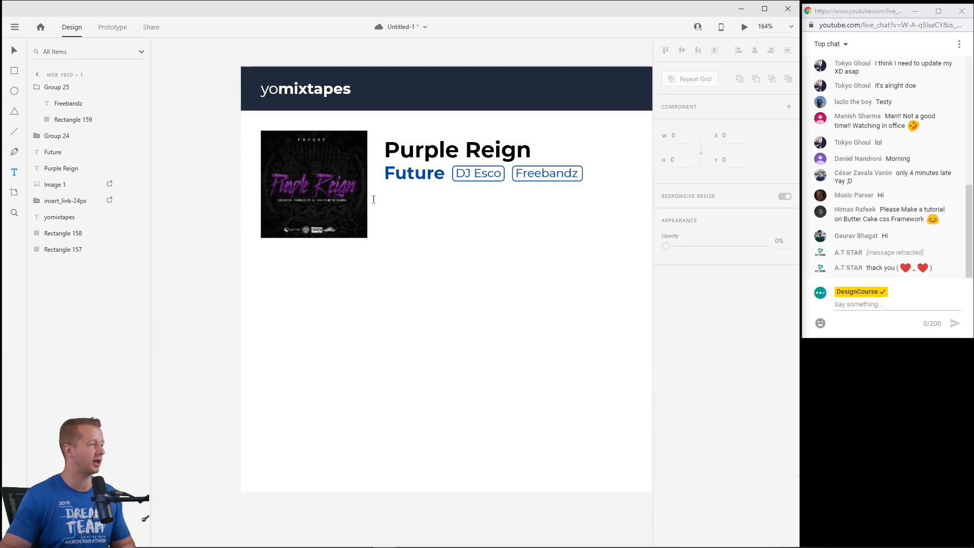
left_click(386, 200)
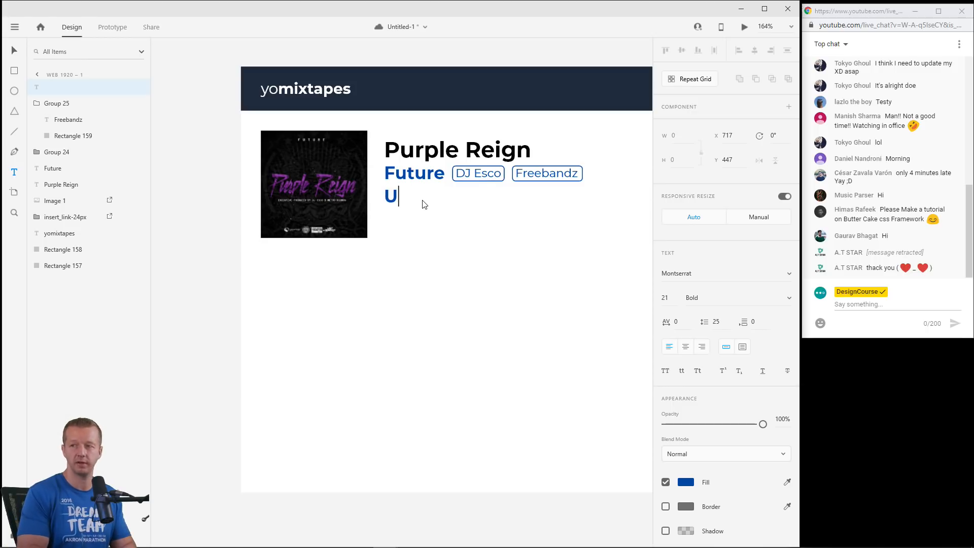
type("Uploaded Jan 17, 2017")
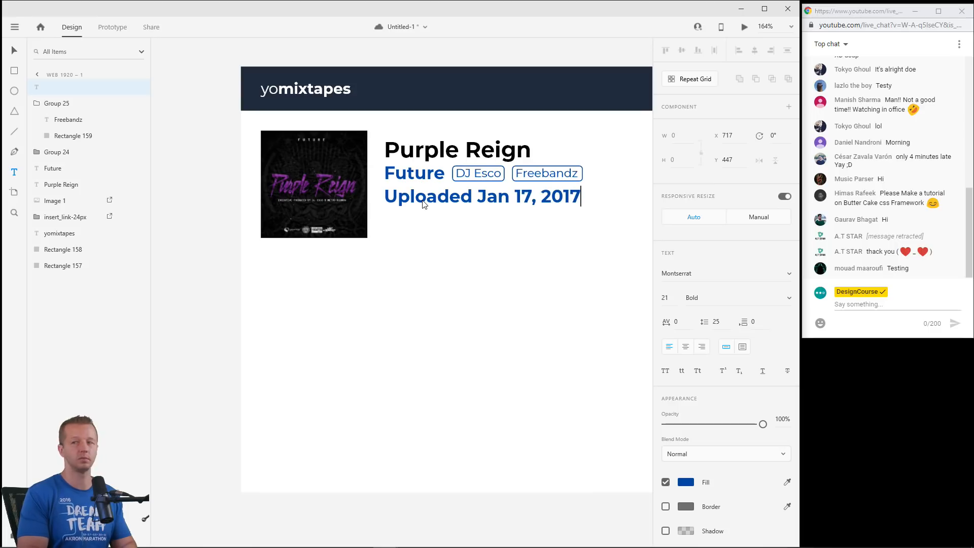
key("Escape")
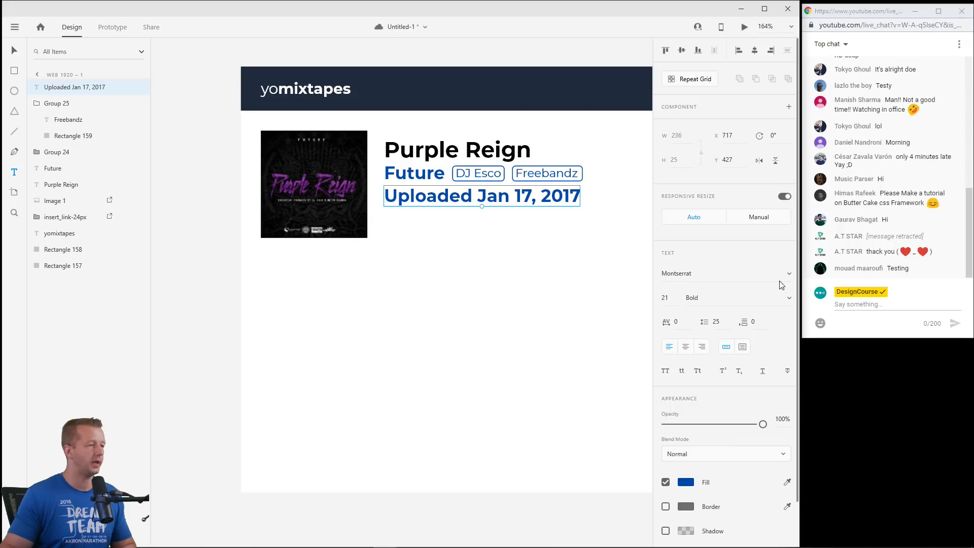
Set the upload date text to Regular weight and fill it with dark grey.
left_click(788, 298)
scroll(730, 271, "up", 3)
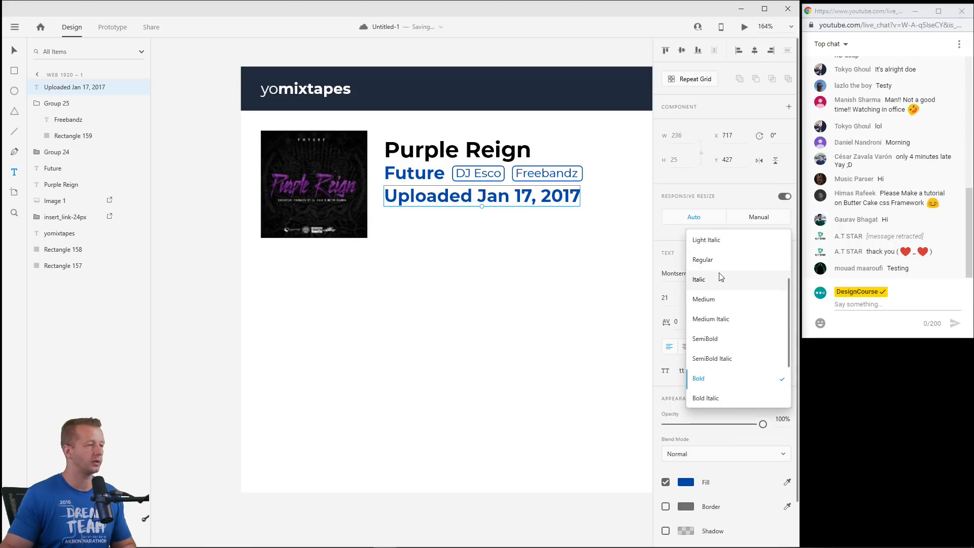
left_click(717, 259)
left_click(686, 482)
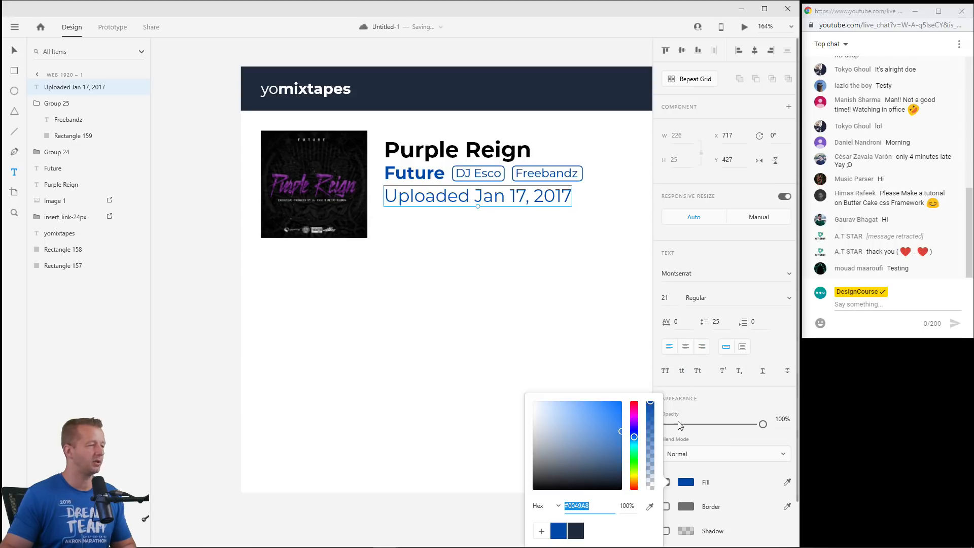
left_click_drag(540, 450, 513, 466)
key("Escape")
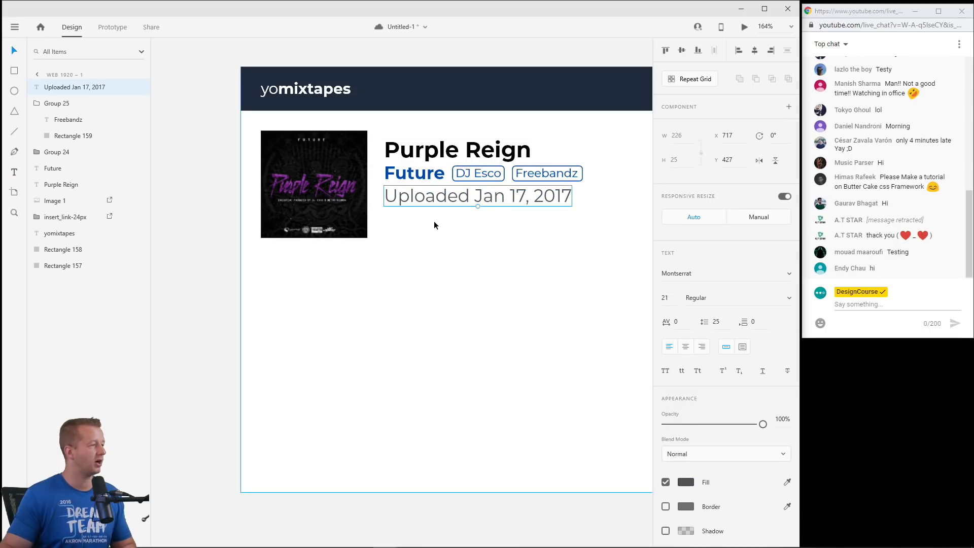
Reduce the upload date text's font size to 14.
left_click(666, 297)
type("13")
key("Return")
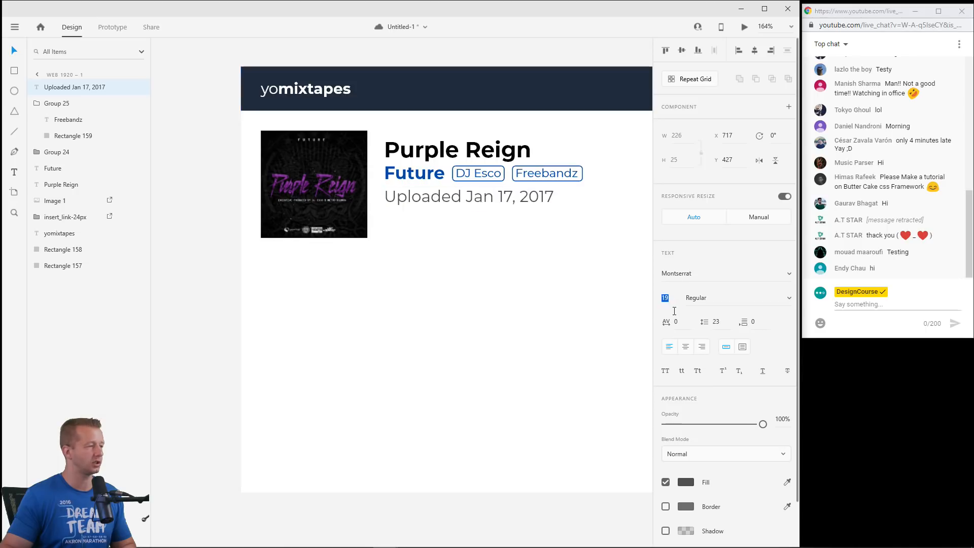
key("Up")
key("Up")
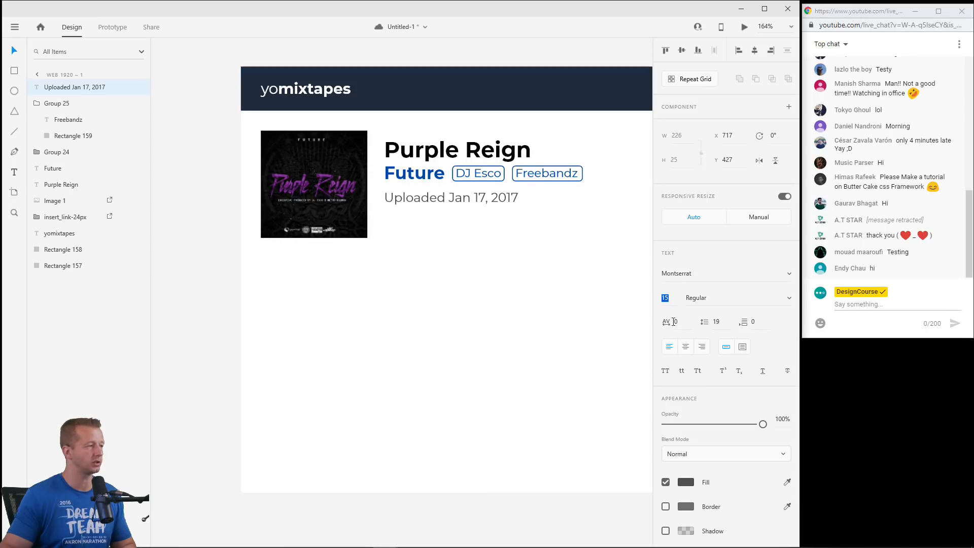
key("Down")
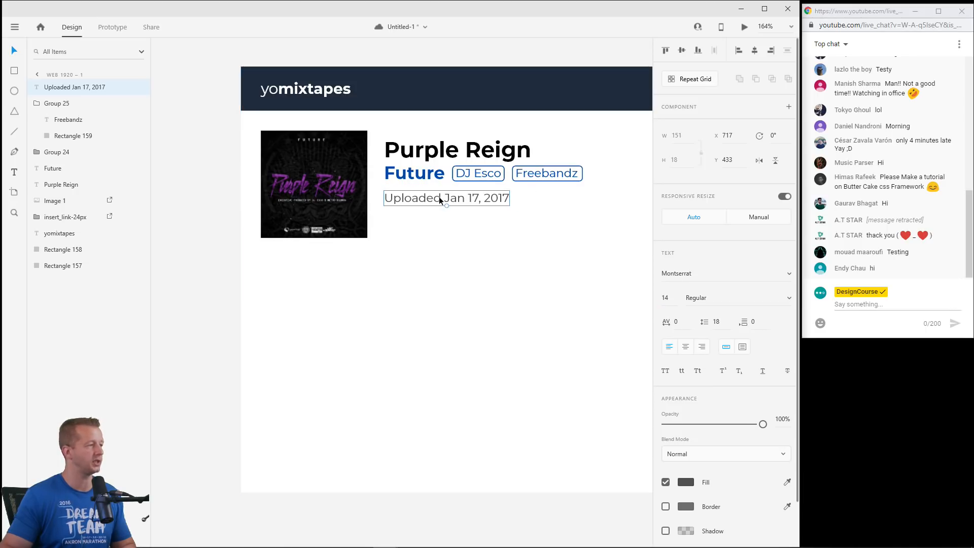
Check the upload date text's colour contrast with the Stark plugin's rapid contrast checker.
left_click(14, 28)
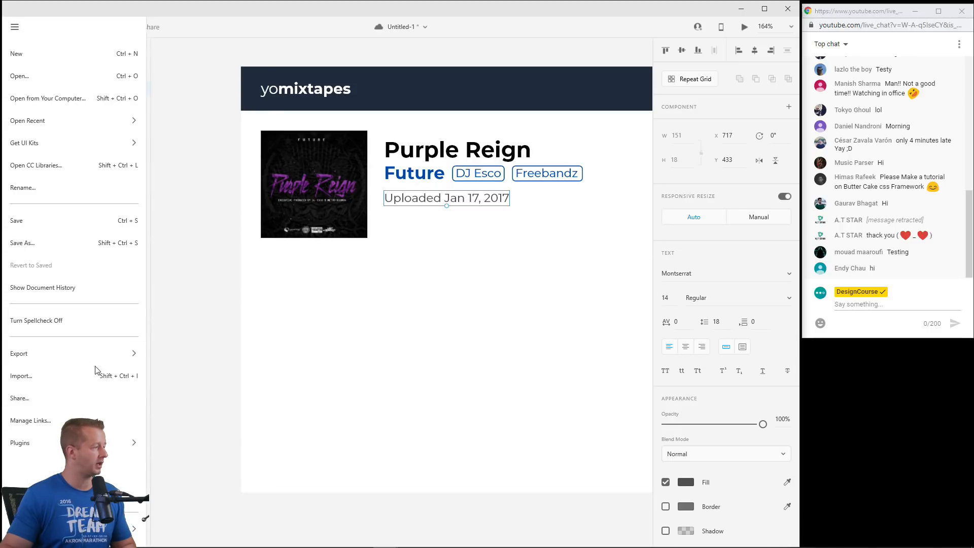
mouse_move(41, 442)
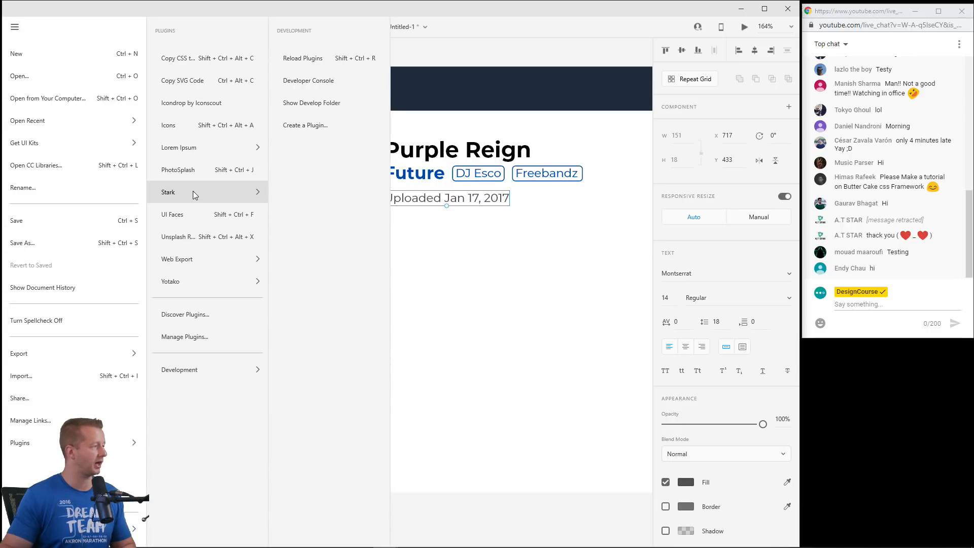
mouse_move(193, 191)
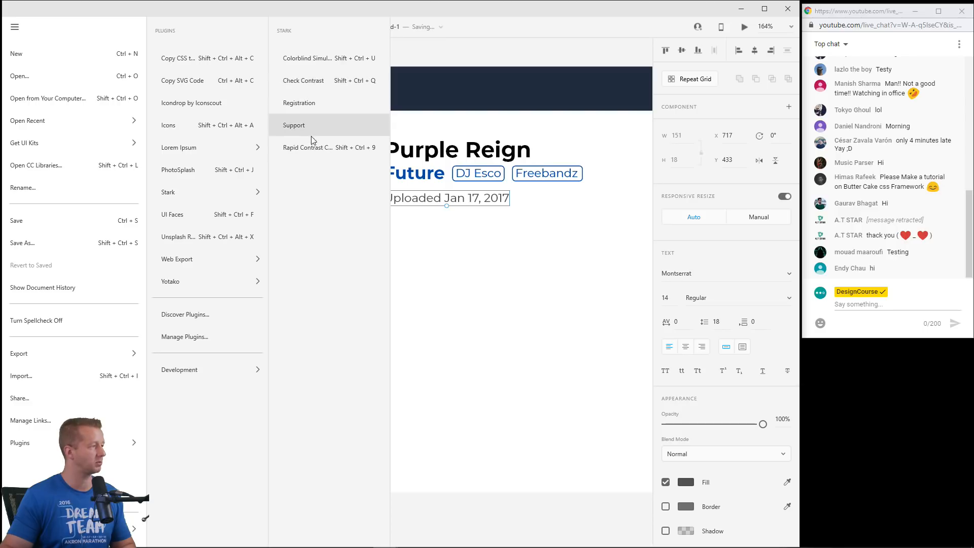
left_click(306, 149)
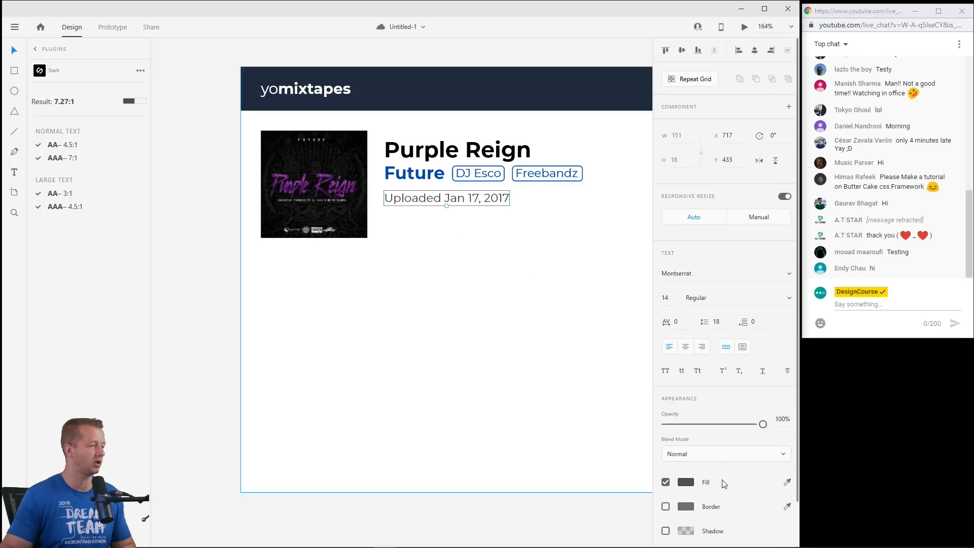
Lighten the upload date text's fill to the neutral grey #606060.
left_click(686, 482)
left_click_drag(550, 437, 533, 458)
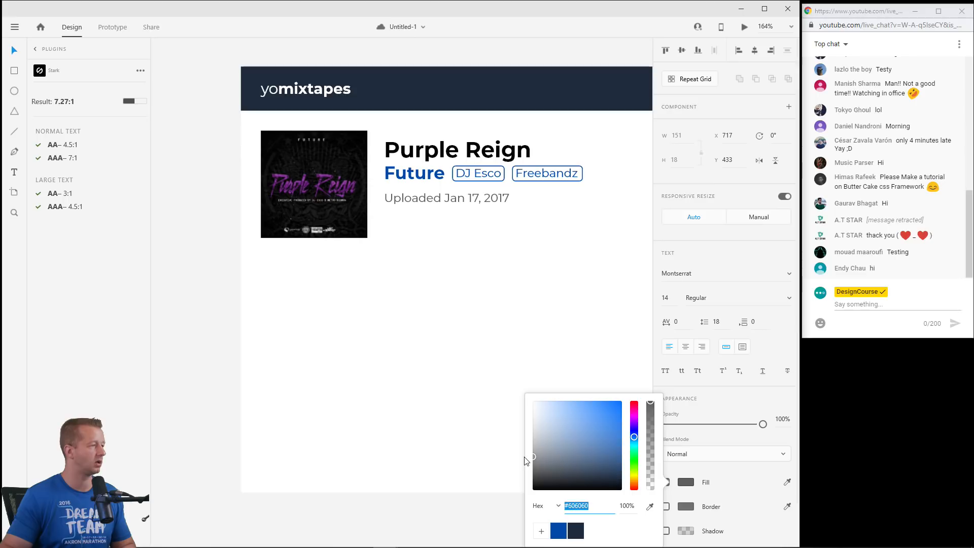
key("Escape")
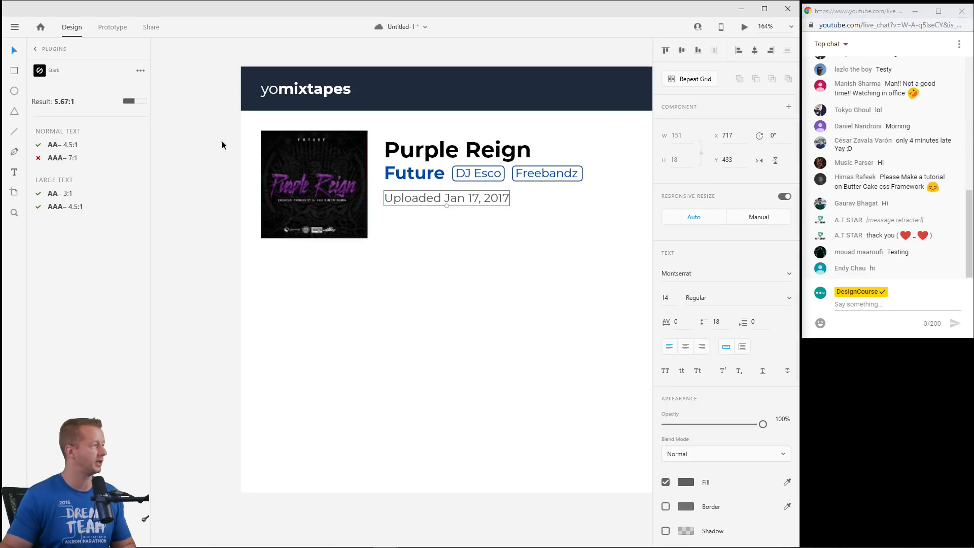
left_click(480, 226)
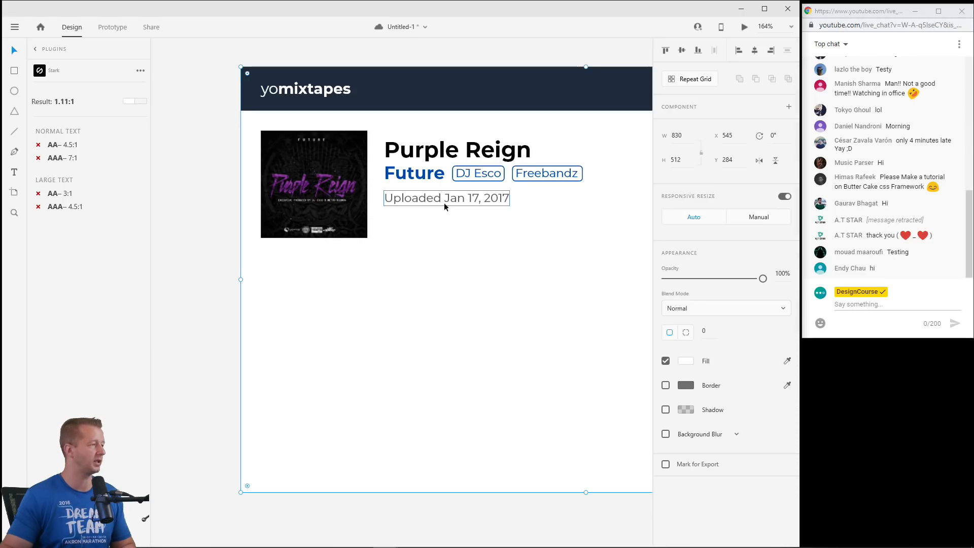
Compare the upload date line in the BEFORE player with the one in the AFTER design.
scroll(444, 206, "down", 4)
left_click_drag(373, 219, 542, 228)
scroll(362, 210, "up", 5)
scroll(361, 209, "up", 1)
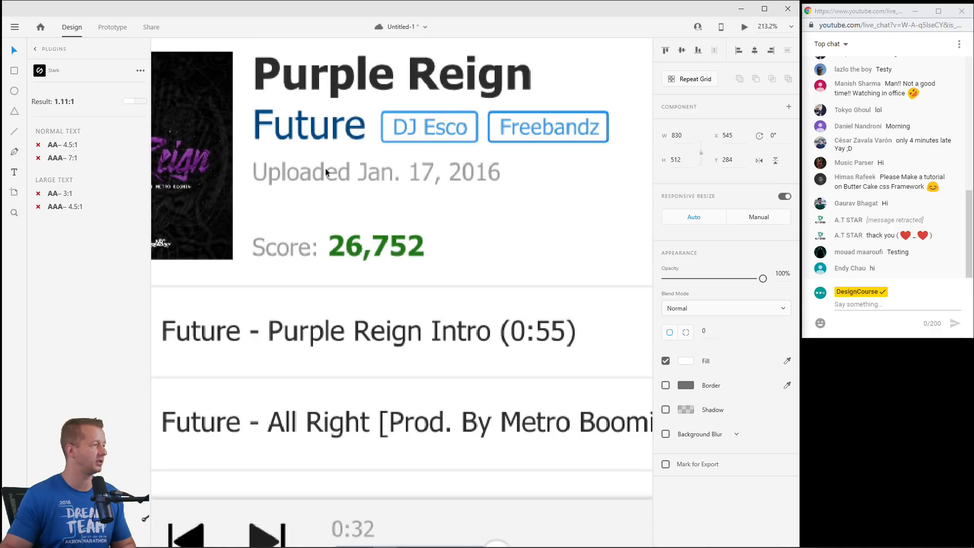
scroll(420, 179, "down", 7)
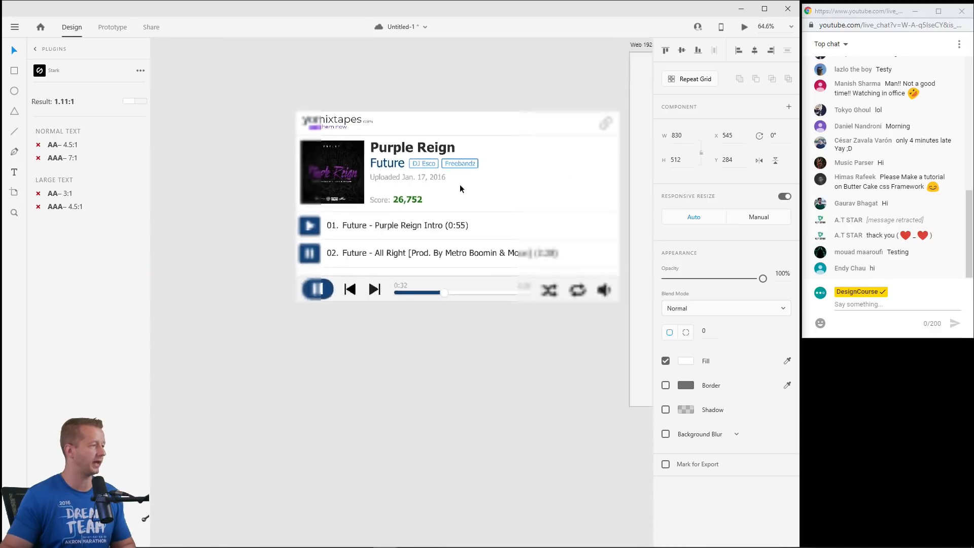
left_click_drag(495, 197, 326, 204)
left_click_drag(541, 219, 357, 225)
scroll(452, 225, "up", 6)
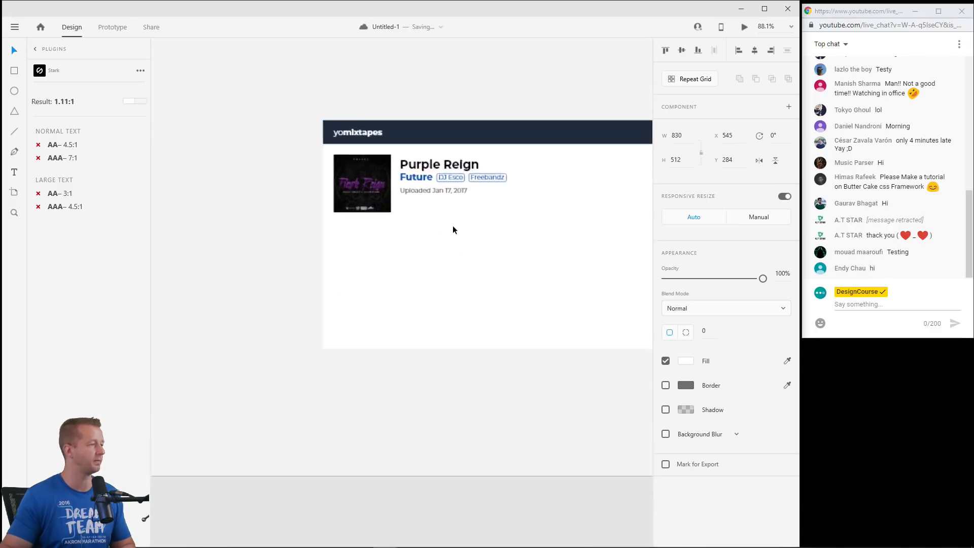
Move the upload date text up to Y 431 and save the document.
left_click_drag(424, 180, 397, 190)
scroll(326, 211, "down", 4)
left_click_drag(302, 223, 497, 250)
left_click_drag(565, 256, 356, 237)
scroll(433, 235, "up", 4)
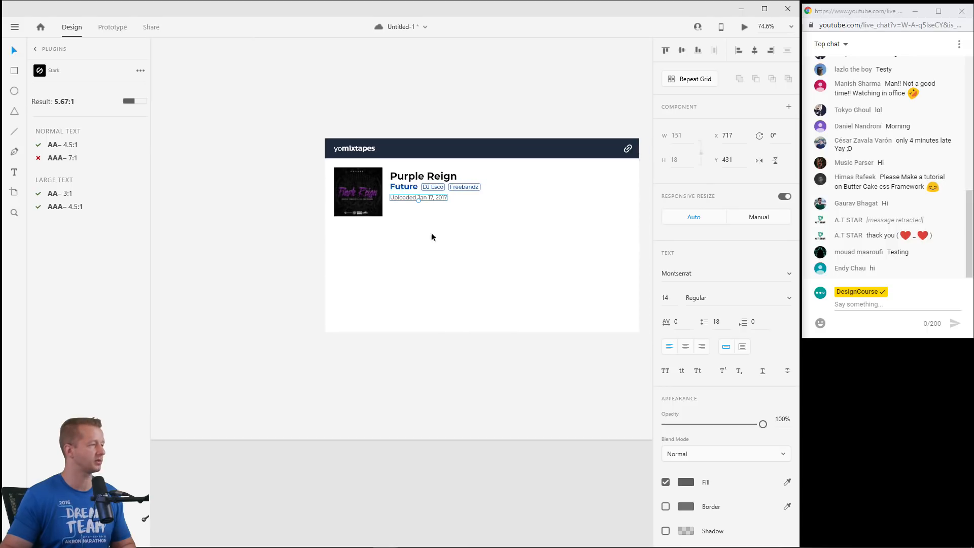
key("ctrl+s")
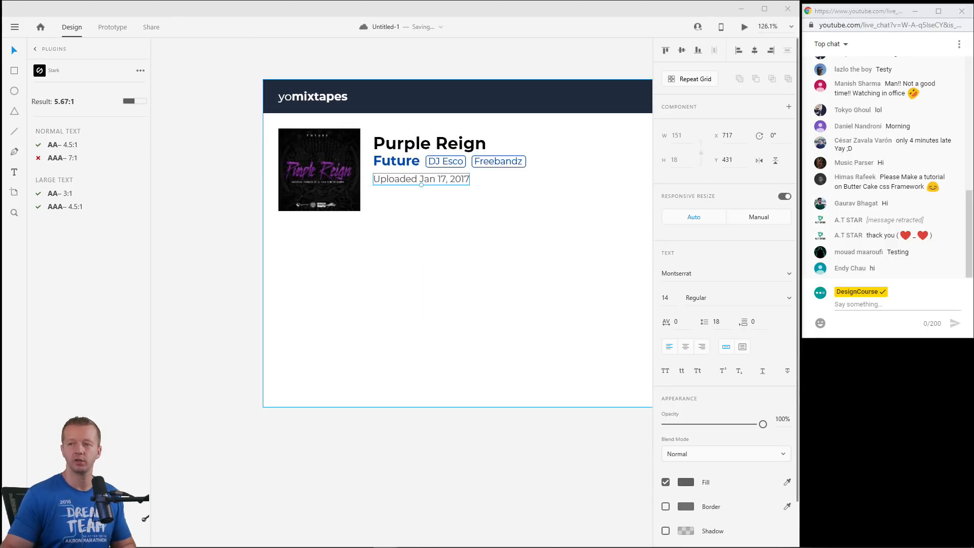
Check the score line in the BEFORE player, then paste a green lightning bolt icon below the upload date, aligned with its left edge.
left_click(365, 222)
left_click_drag(296, 245, 596, 264)
left_click_drag(356, 236, 590, 274)
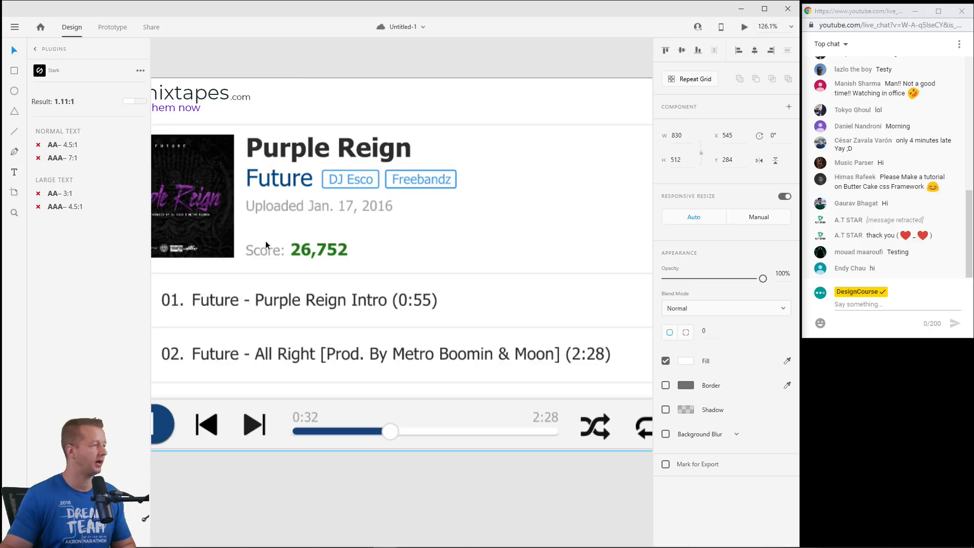
left_click_drag(501, 241, 204, 241)
left_click_drag(541, 271, 291, 258)
left_click_drag(443, 265, 234, 267)
left_click_drag(532, 279, 454, 289)
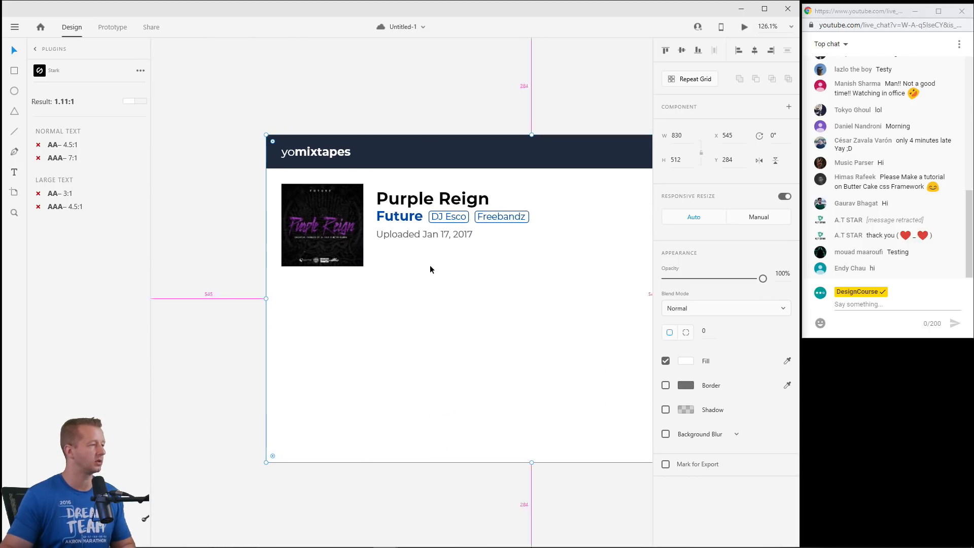
scroll(431, 266, "up", 2)
key("ctrl+v")
left_click_drag(173, 109, 347, 260)
left_click(378, 254)
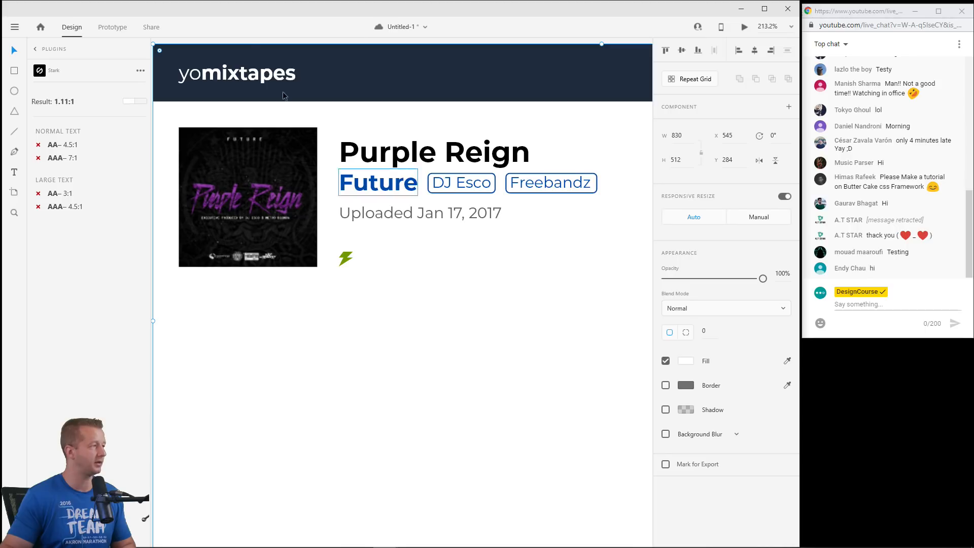
Duplicate the Future text and place the copy just right of the lightning bolt icon at X 733, Y 467.
left_click(247, 41)
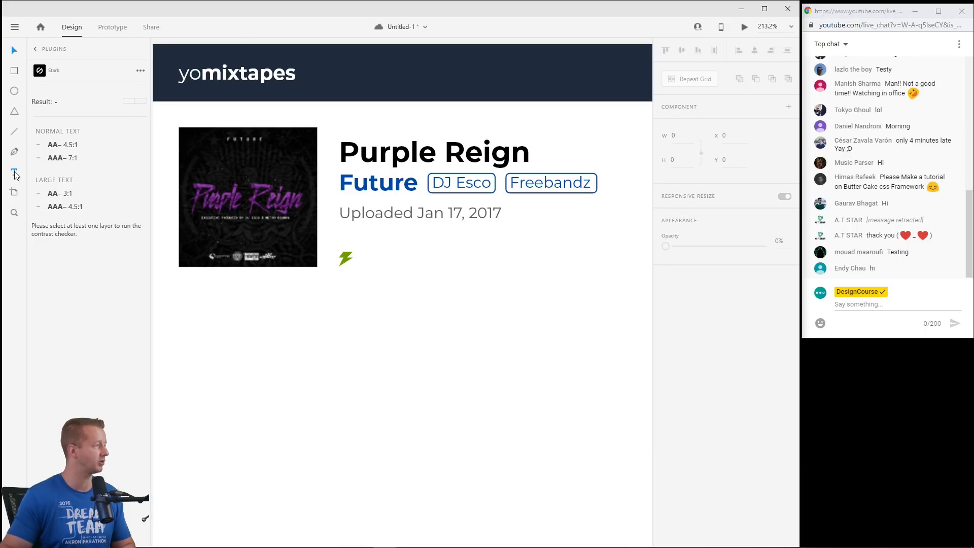
key("v")
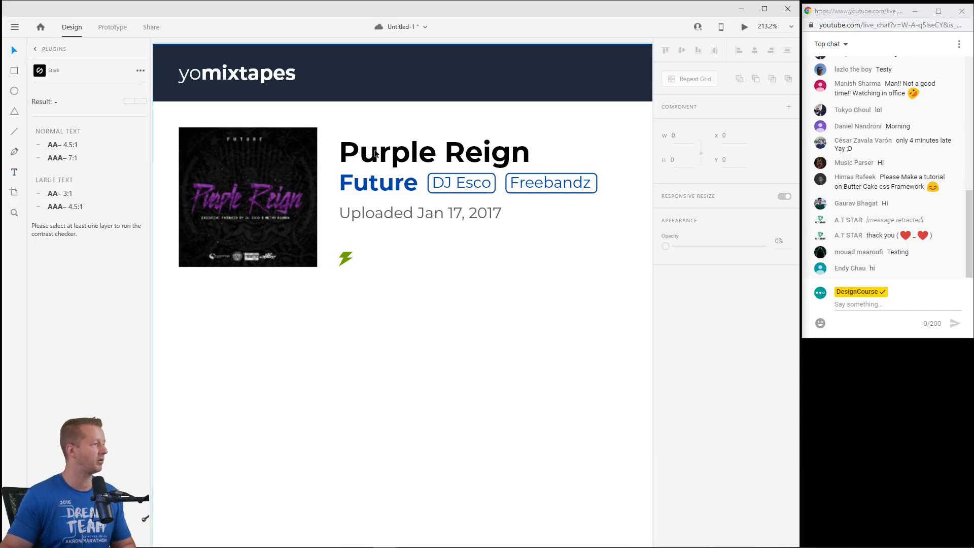
left_click(388, 185)
left_click_drag(389, 183, 395, 256)
Replace the duplicated text's wording beside the lightning bolt with the score 26,752.
double_click(396, 257)
key("ctrl+a")
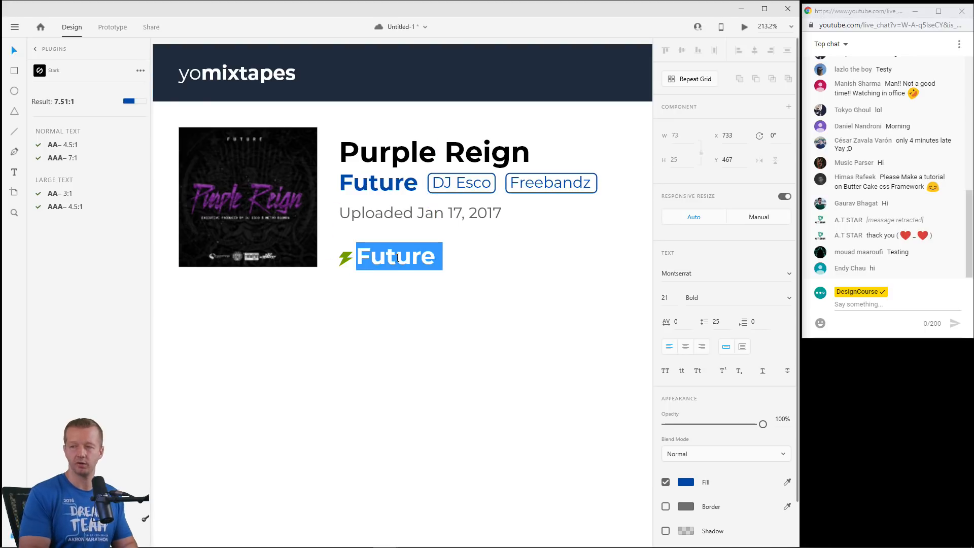
type("26m7")
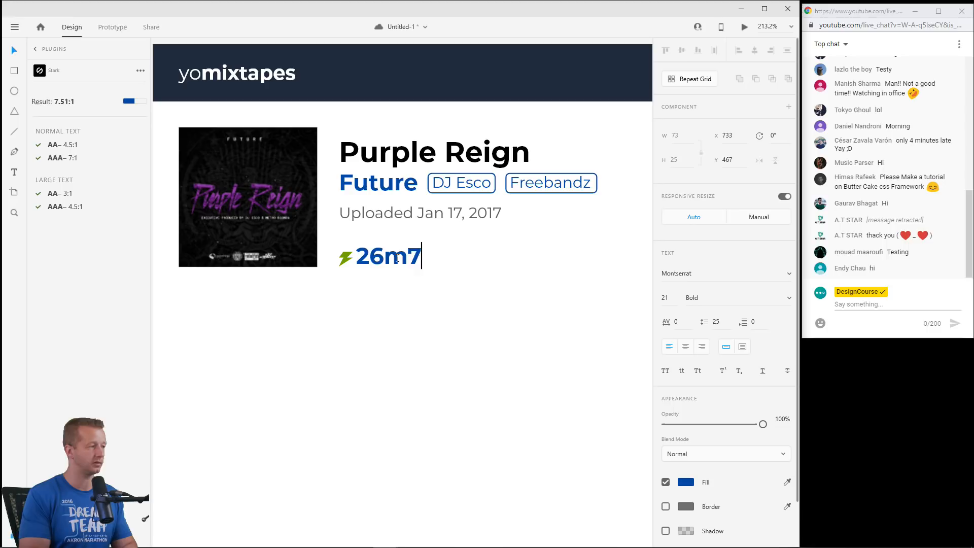
key("BackSpace")
key("BackSpace")
key("BackSpace")
type("6,")
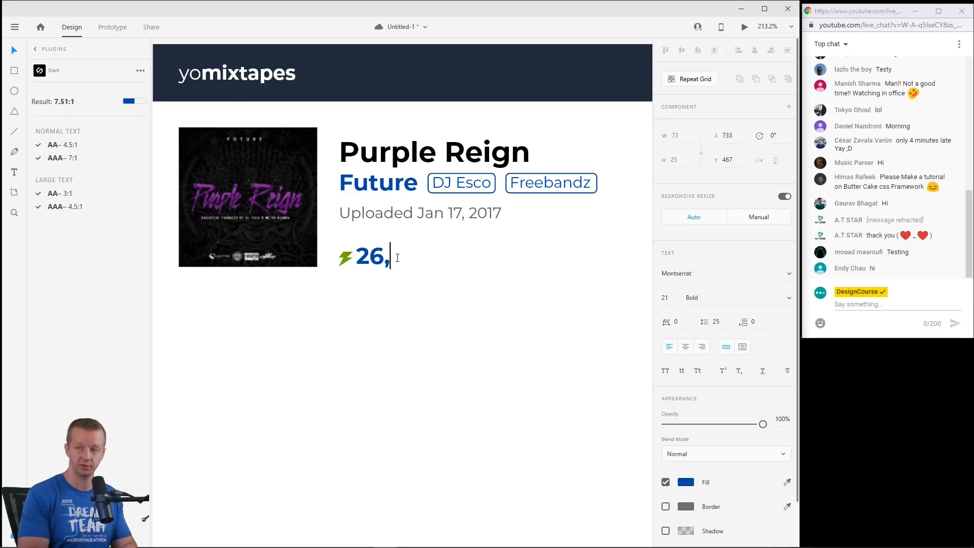
type("752")
key("Escape")
Recolour the score text green, sampling the fill from the lightning bolt icon.
left_click(688, 481)
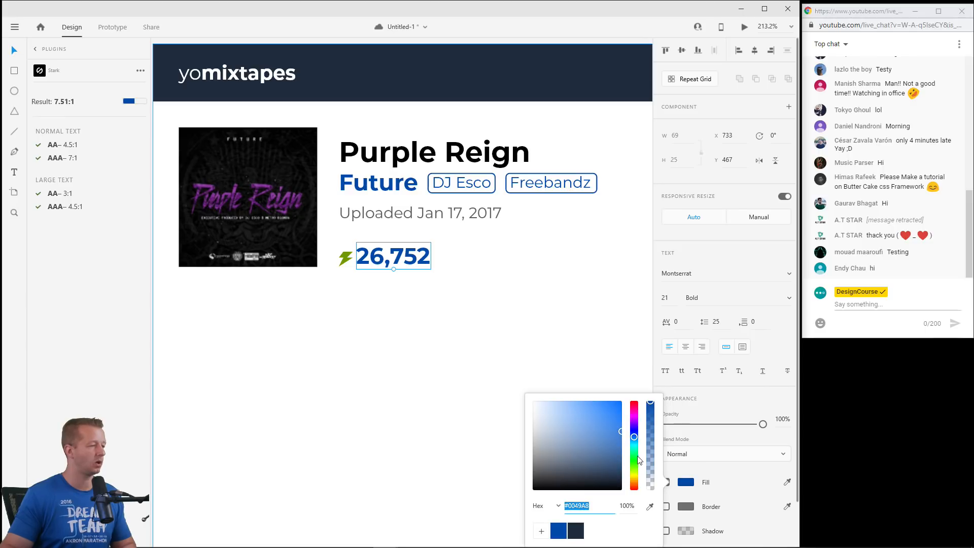
left_click(634, 466)
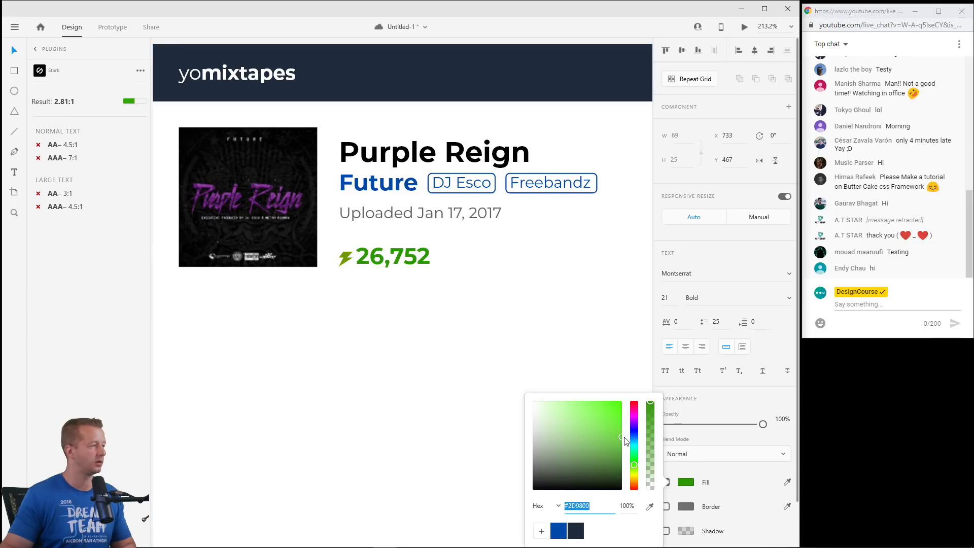
left_click(787, 481)
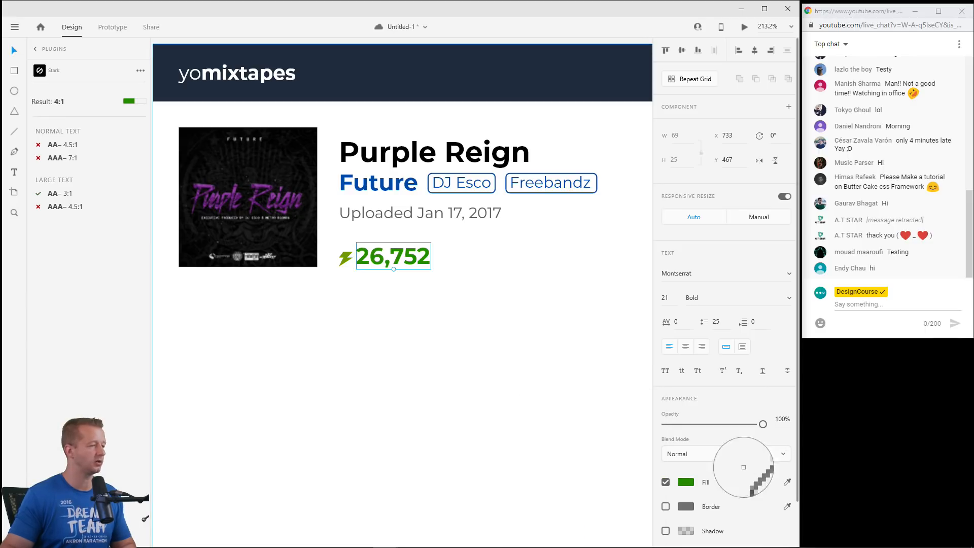
left_click(341, 257)
left_click(458, 263)
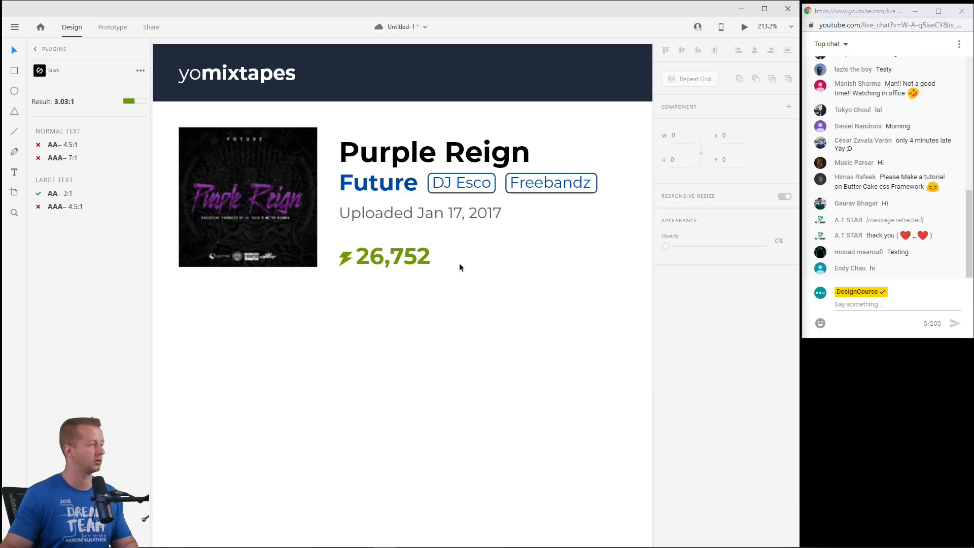
Reduce the score text's font size to 16 and move it to X 735, Y 472 beside the bolt.
left_click(416, 255)
left_click(666, 298)
type("17")
key("Return")
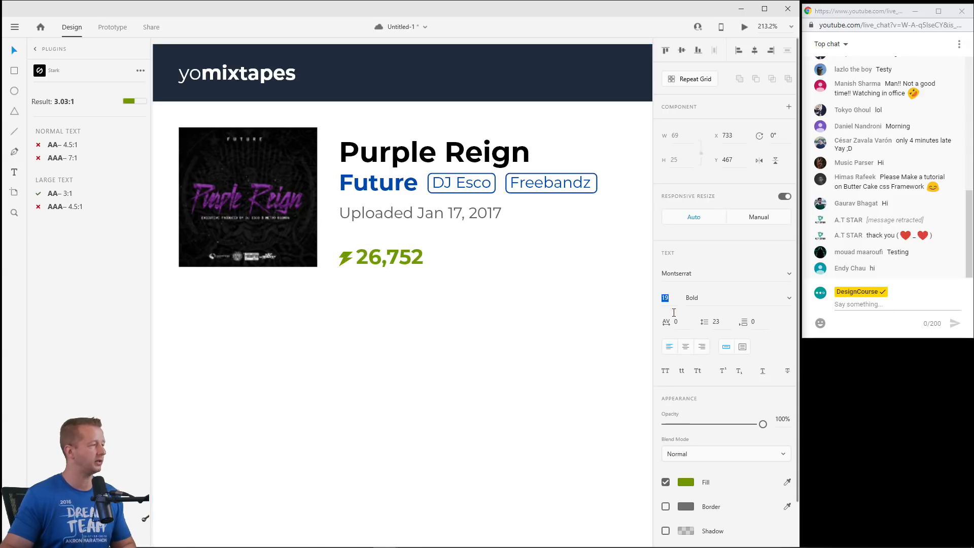
key("Down")
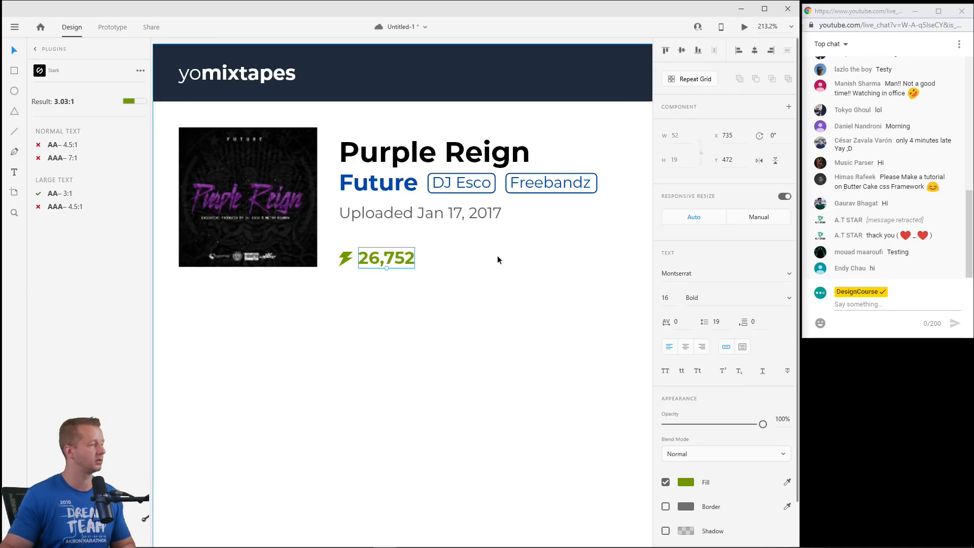
Set the score text's font size to 19 and shift it slightly right and down to line up with the lightning bolt.
scroll(499, 274, "down", 5)
scroll(501, 296, "left", 5)
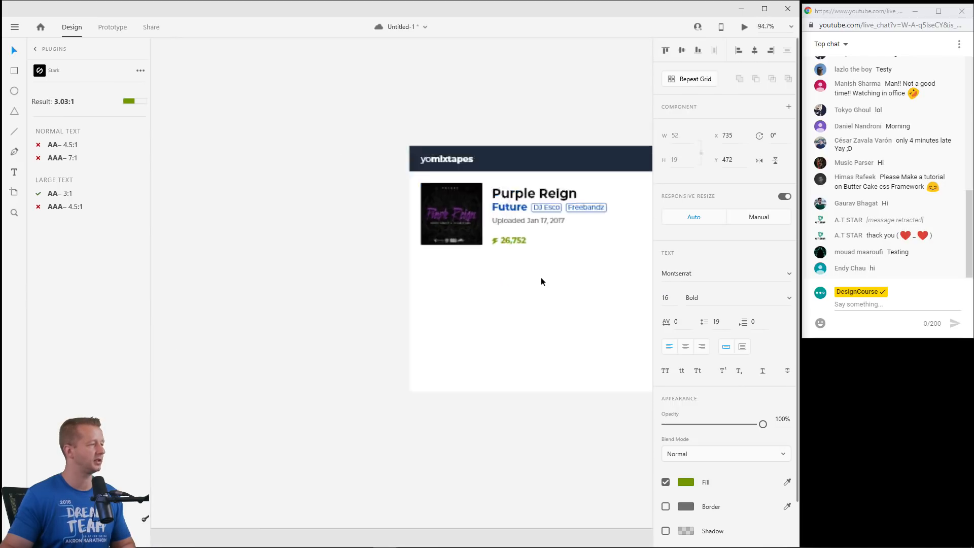
scroll(551, 253, "right", 5)
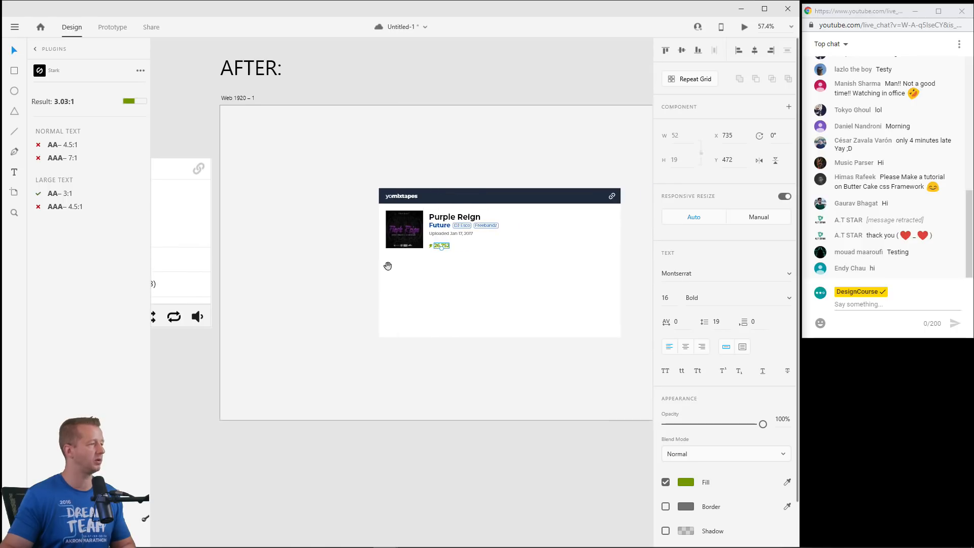
scroll(449, 263, "up", 4)
scroll(449, 264, "up", 1)
key("BackSpace")
type("9")
key("Return")
left_click(419, 162)
left_click(420, 218)
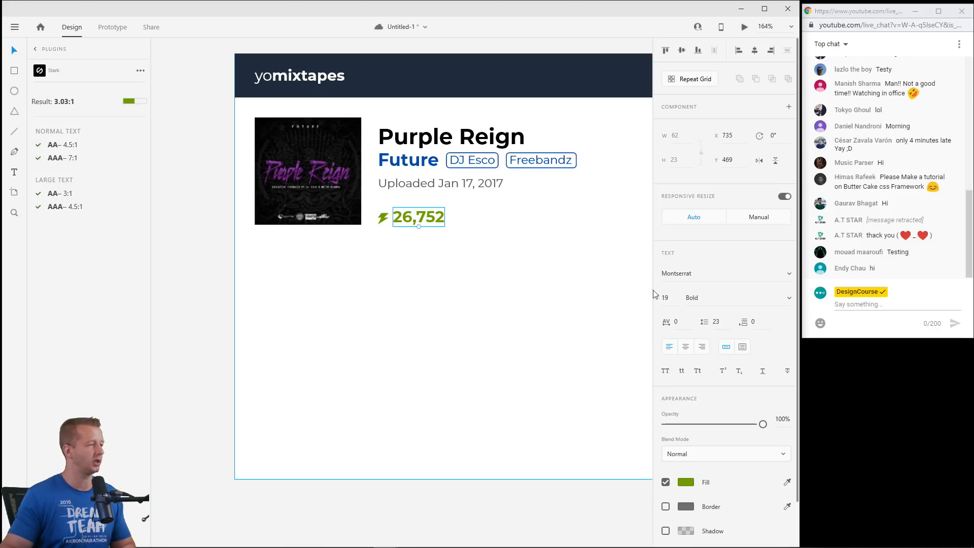
left_click_drag(415, 220, 416, 222)
left_click(400, 258)
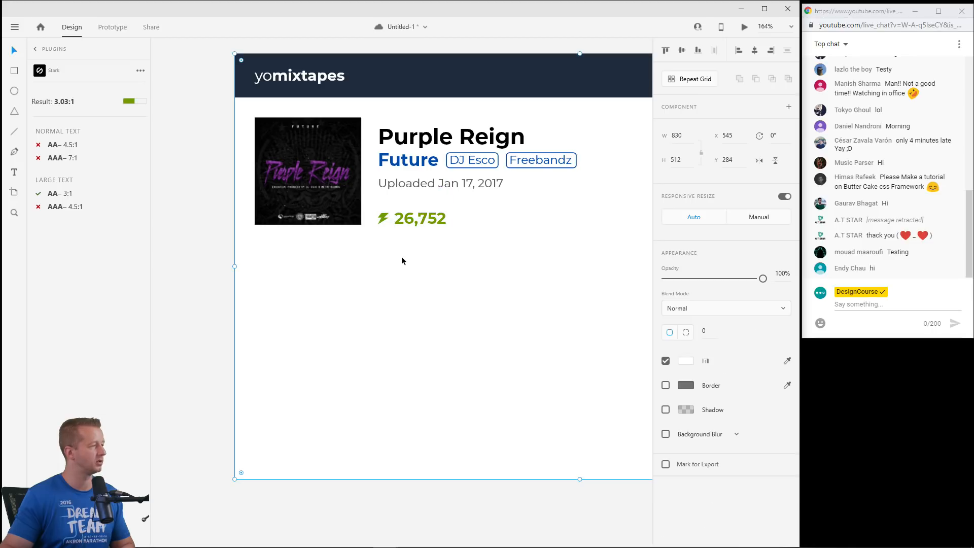
Group the lightning bolt icon and the 26,752 score text.
left_click(384, 217)
left_click(429, 221, "shift")
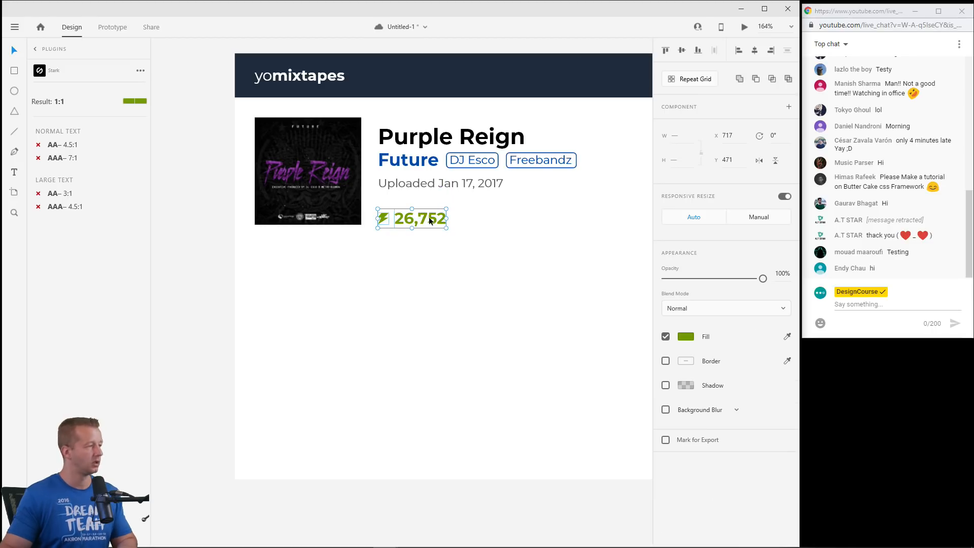
key("ctrl+g")
scroll(517, 253, "down", 4)
left_click_drag(500, 277, 386, 266)
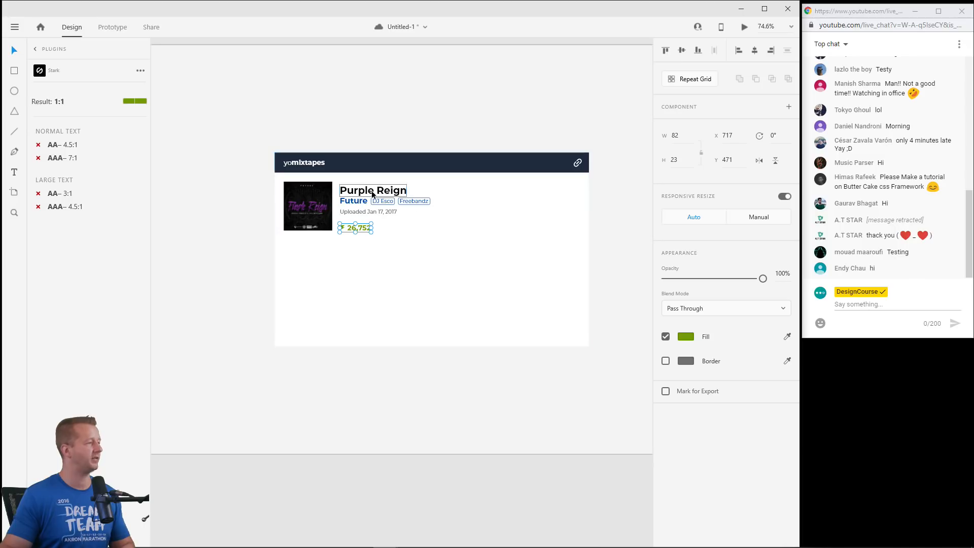
Bring the BEFORE and AFTER versions into view together, close the Stark plugin panel and clear the selection.
left_click_drag(249, 213, 469, 218)
left_click_drag(396, 224, 432, 221)
scroll(412, 217, "down", 1)
scroll(391, 223, "down", 1)
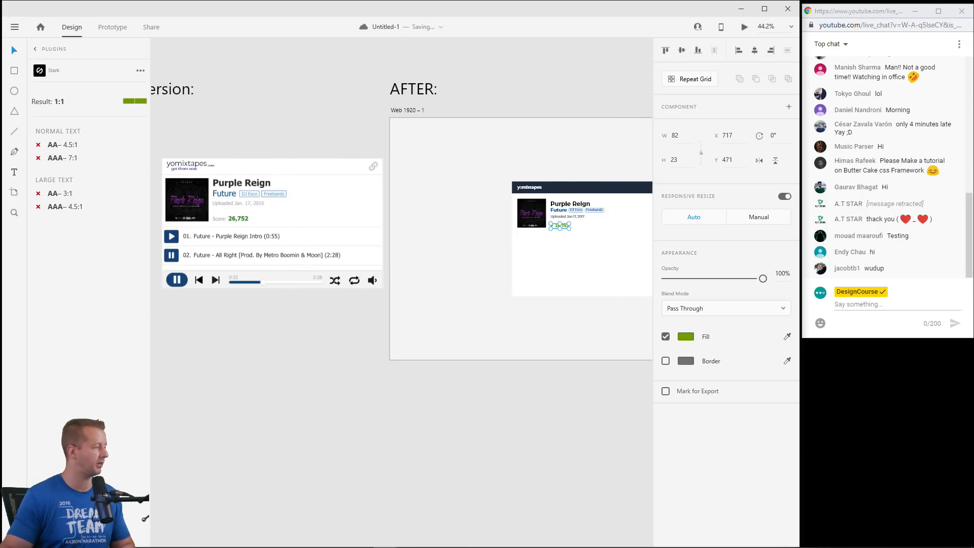
key("ctrl+shift+p")
left_click_drag(179, 334, 274, 344)
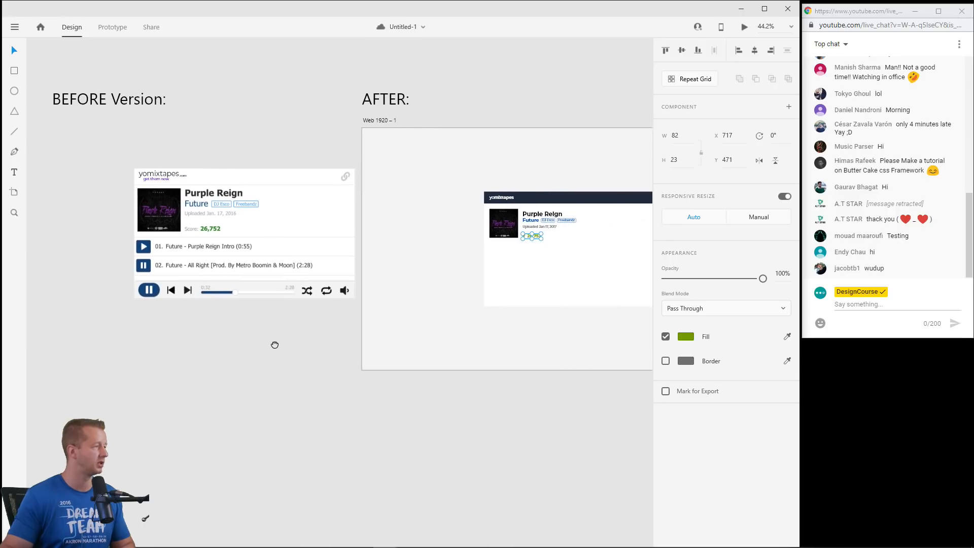
left_click(285, 333)
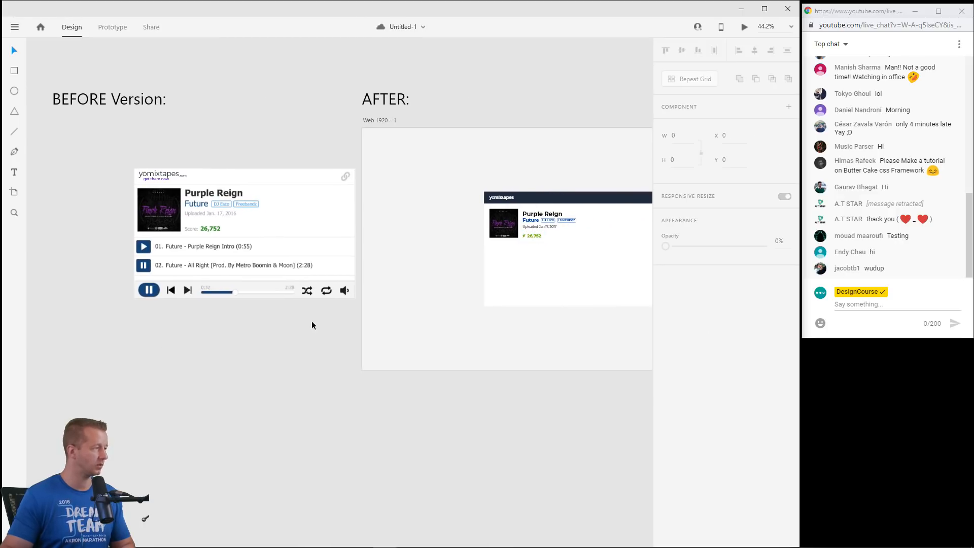
Examine the track rows and player controls in the BEFORE version and compare them with the AFTER design.
scroll(312, 321, "up", 1)
left_click_drag(340, 309, 306, 315)
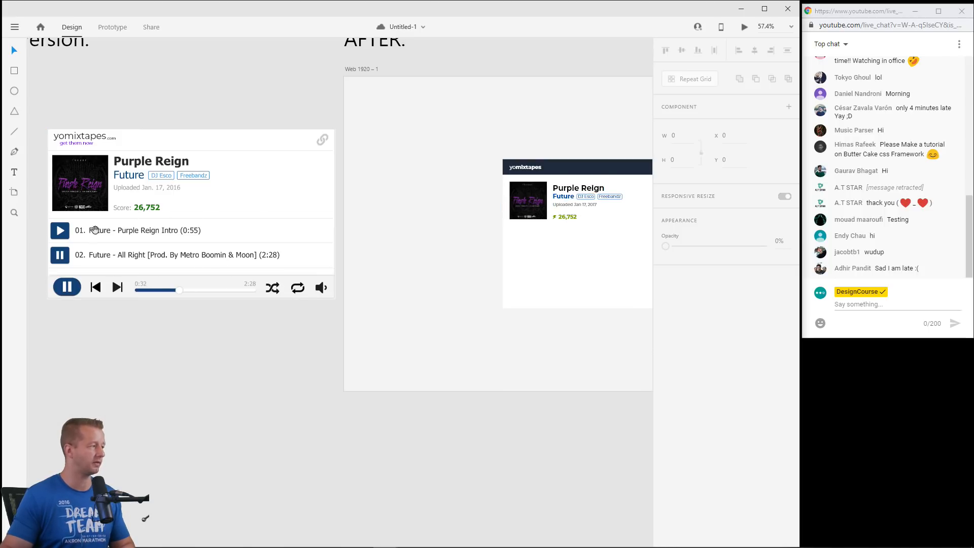
scroll(96, 227, "left", 3)
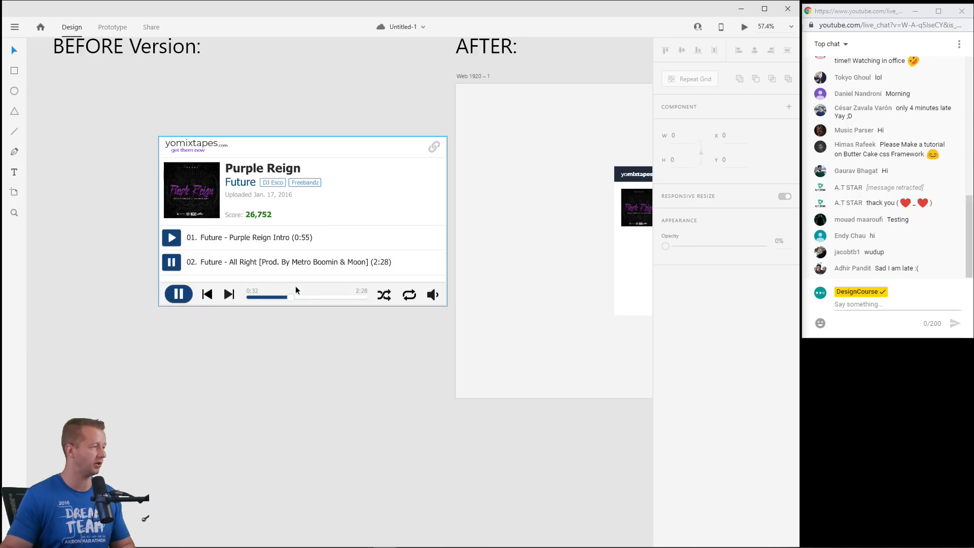
scroll(380, 260, "right", 5)
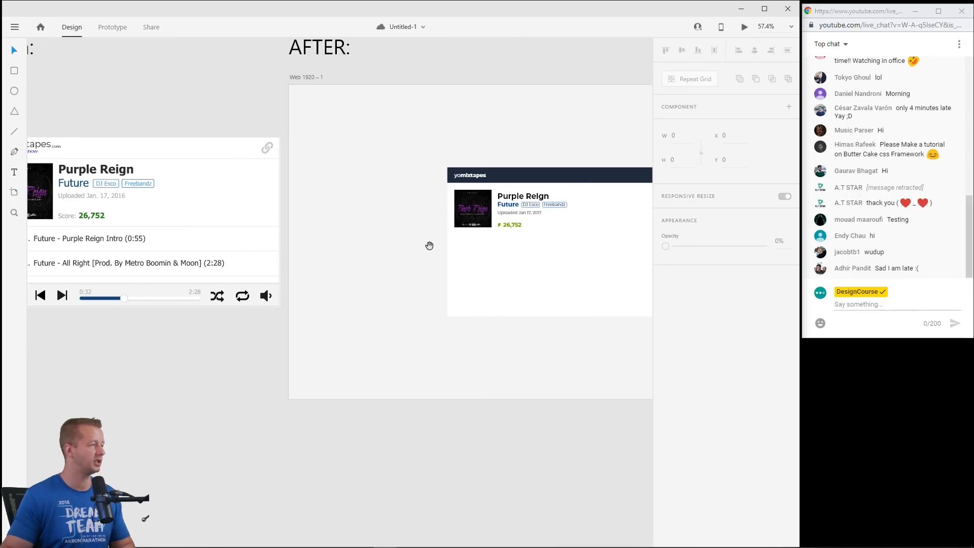
scroll(377, 261, "left", 2)
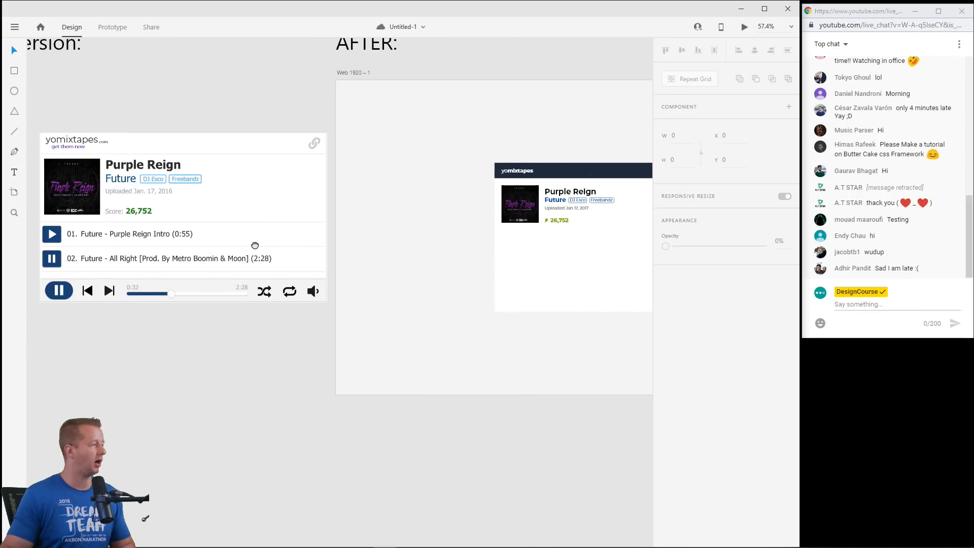
scroll(211, 221, "up", 6)
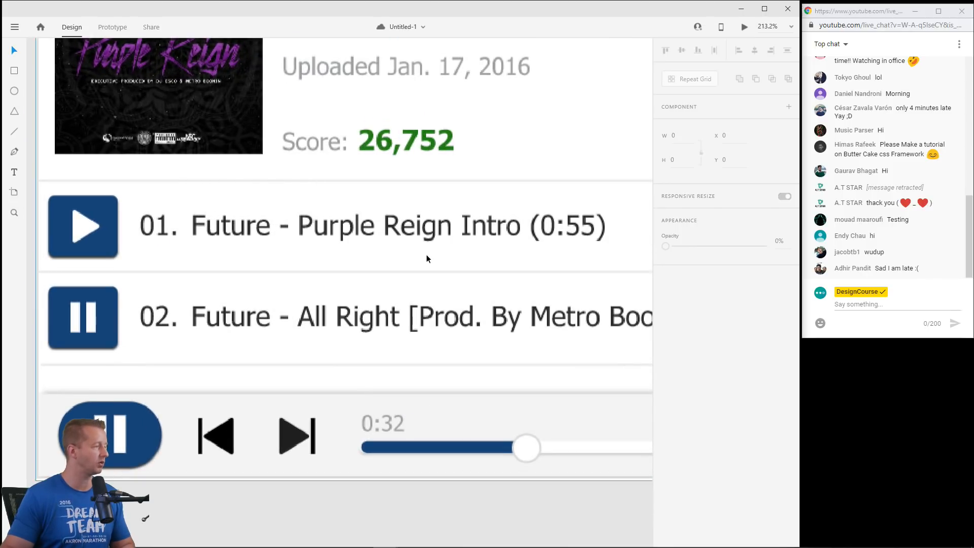
scroll(426, 255, "down", 5)
scroll(350, 241, "right", 4)
scroll(271, 227, "down", 2)
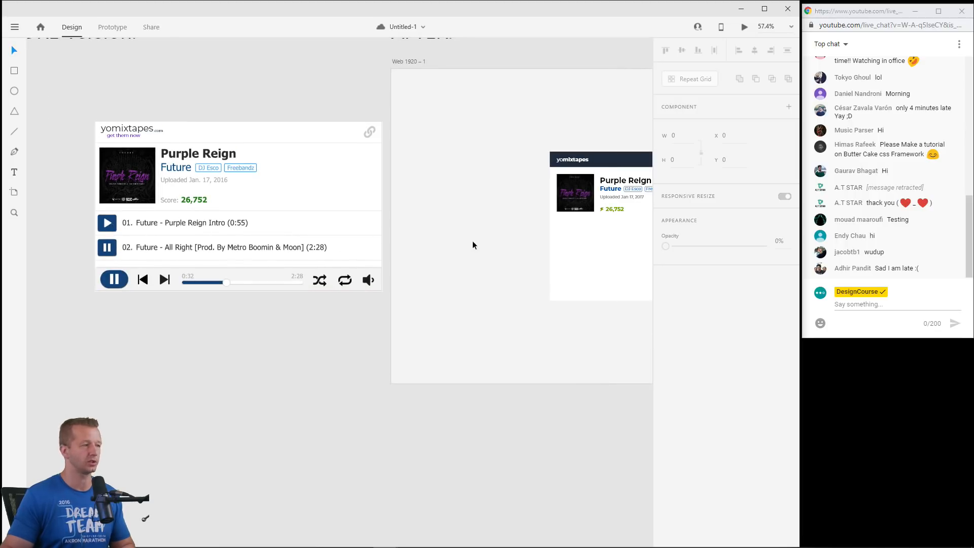
scroll(99, 238, "up", 5)
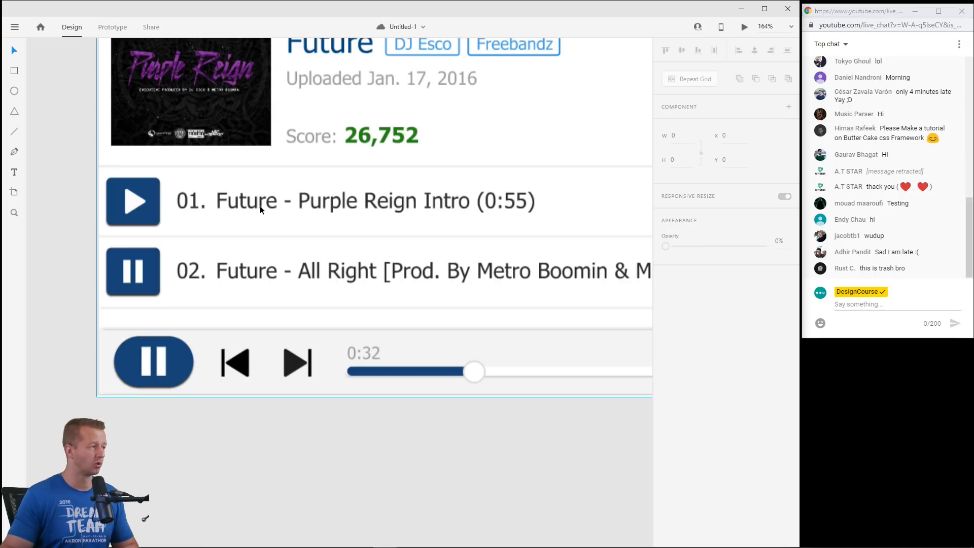
scroll(284, 152, "up", 2)
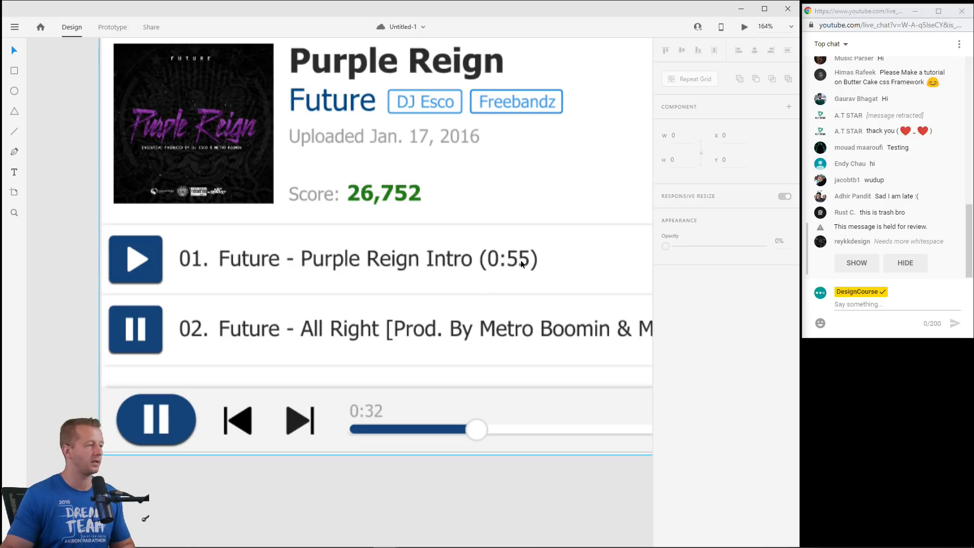
scroll(509, 263, "down", 2)
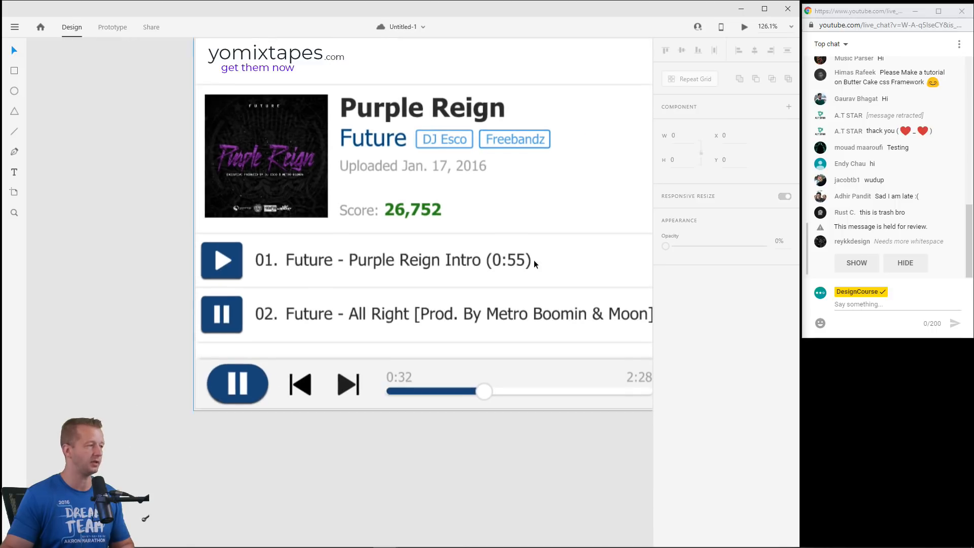
scroll(389, 251, "right", 3)
scroll(389, 251, "down", 3)
scroll(397, 250, "right", 6)
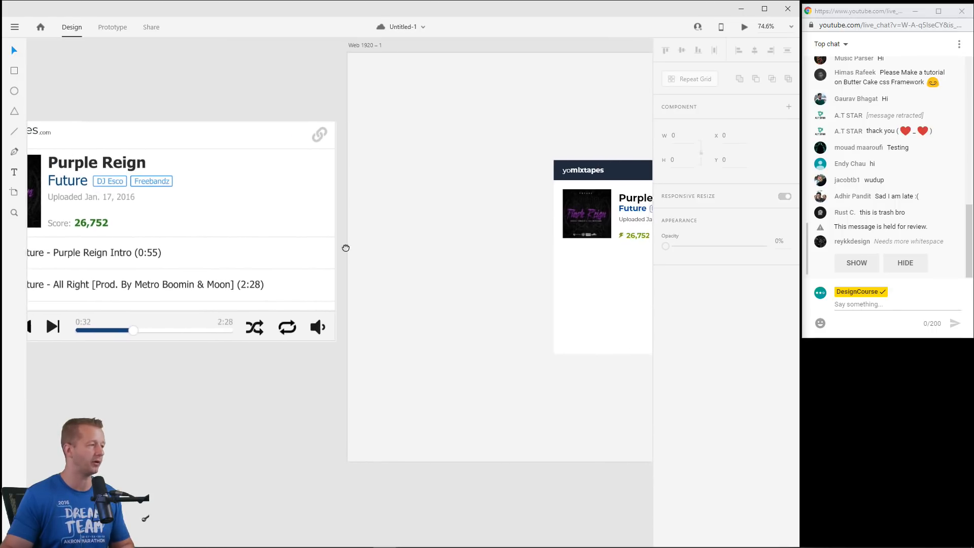
Add the track number text "1" below the album cover on the AFTER artboard and recolor it dark gray.
scroll(320, 280, "up", 3)
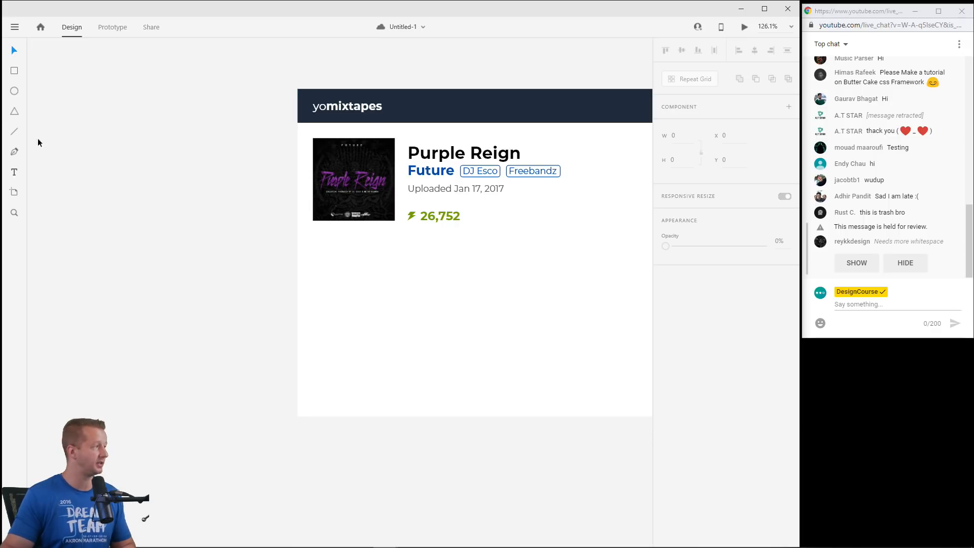
left_click(316, 245)
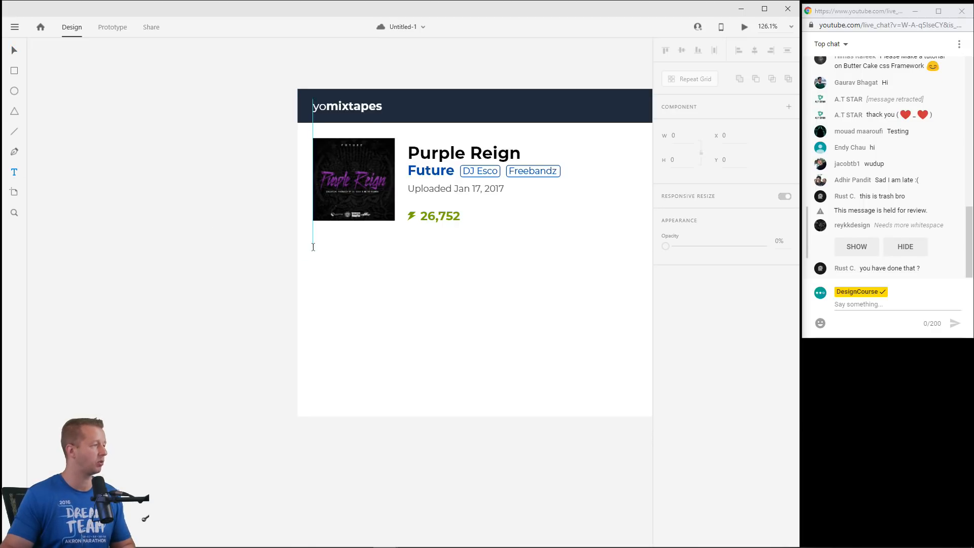
type("1")
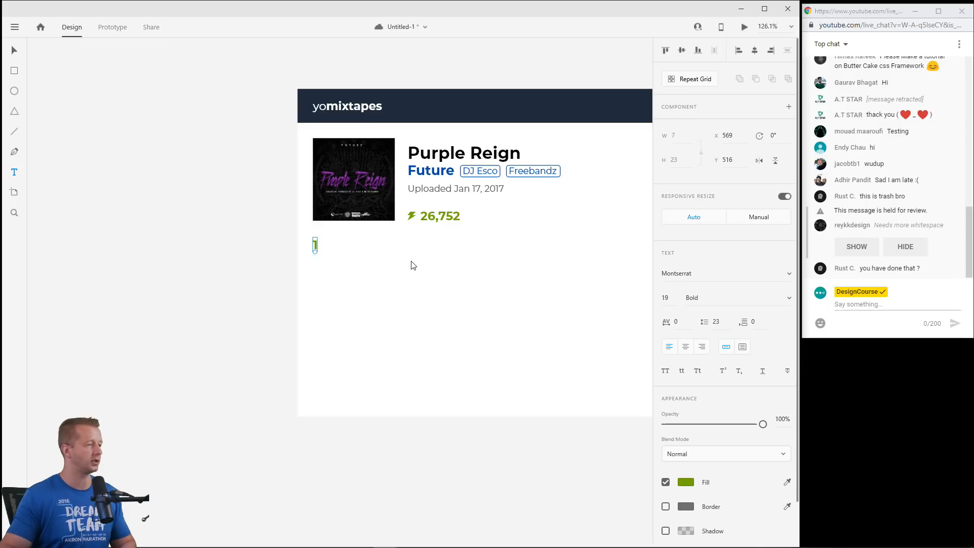
left_click(685, 482)
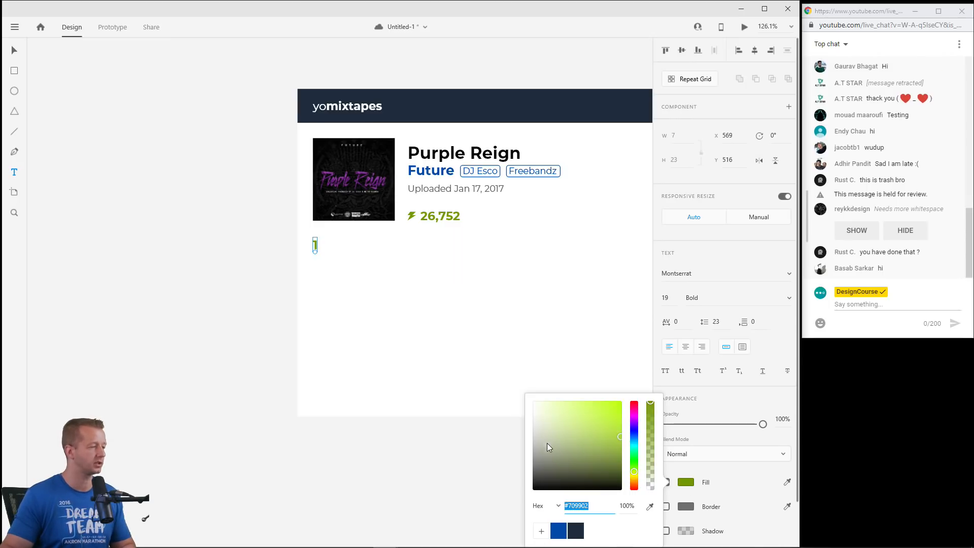
mouse_move(543, 447)
left_mouse_down()
mouse_move(524, 467)
mouse_move(516, 464)
left_mouse_up()
left_click(14, 50)
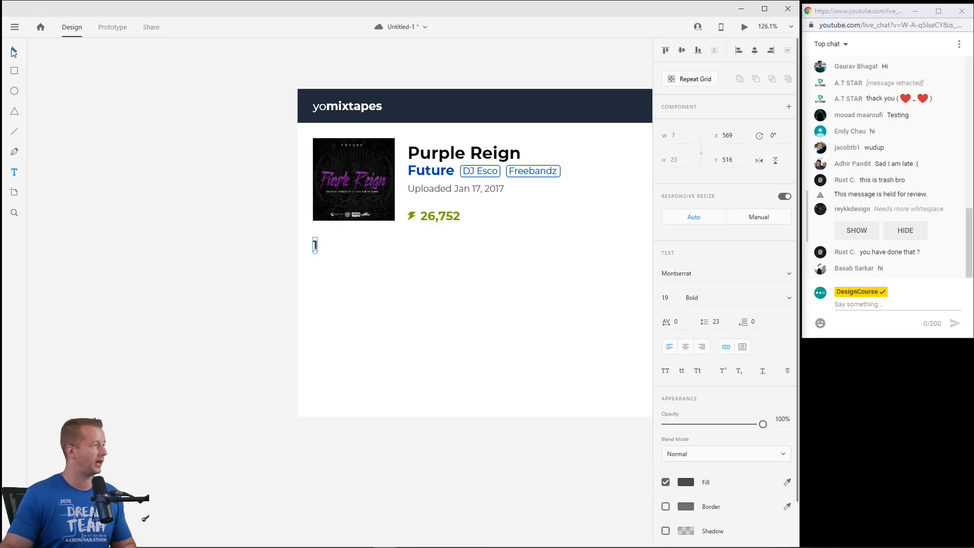
left_click(206, 254)
Set the track number's font size to 16 and clear the selection.
left_click(315, 247)
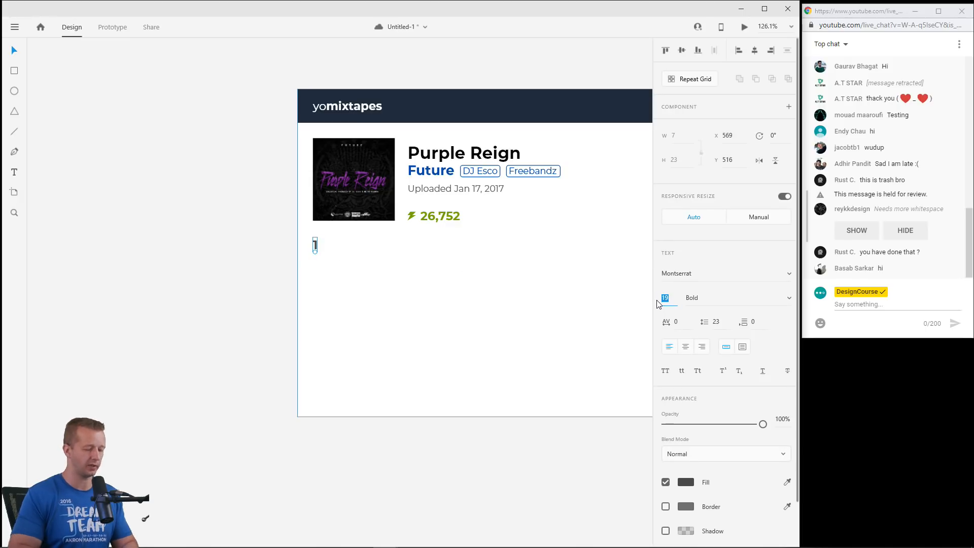
type("16")
key("Return")
left_click(178, 237)
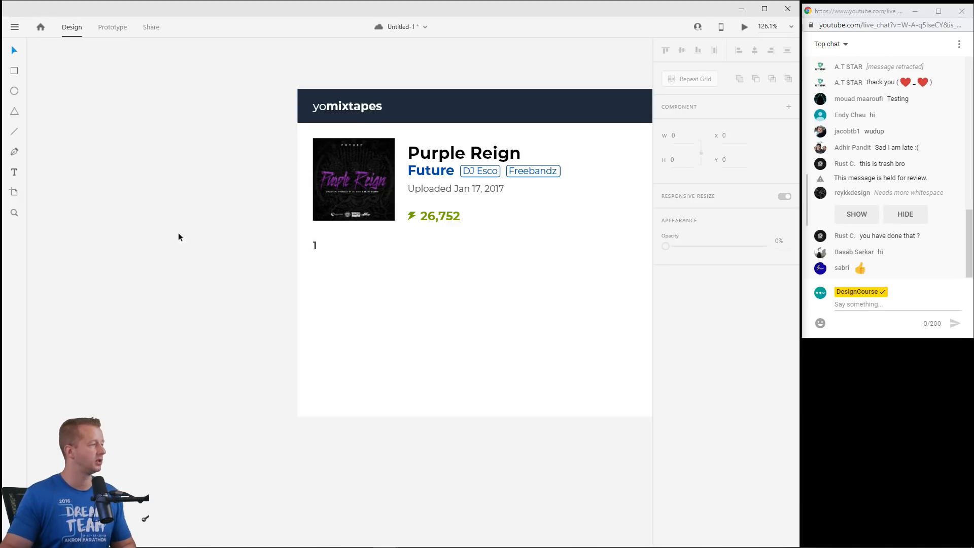
Draw a 26 by 26 circle beside the track number, at about X 590, Y 516.
scroll(307, 223, "left", 10)
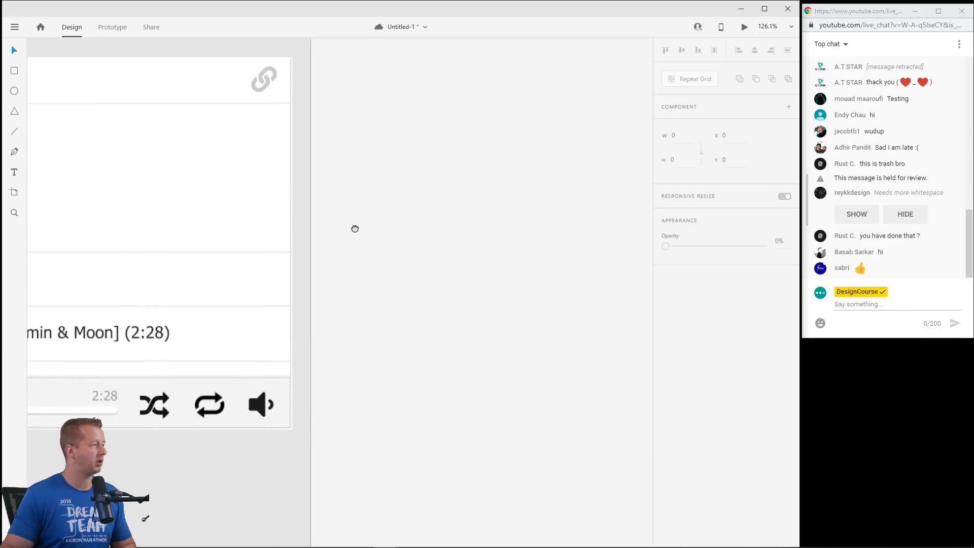
scroll(307, 223, "left", 3)
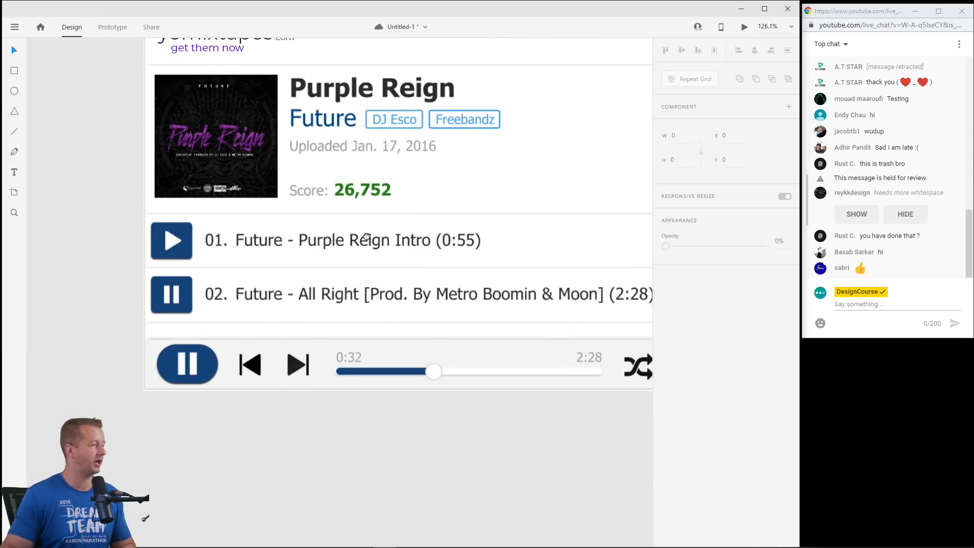
scroll(284, 229, "right", 15)
scroll(320, 238, "up", 5)
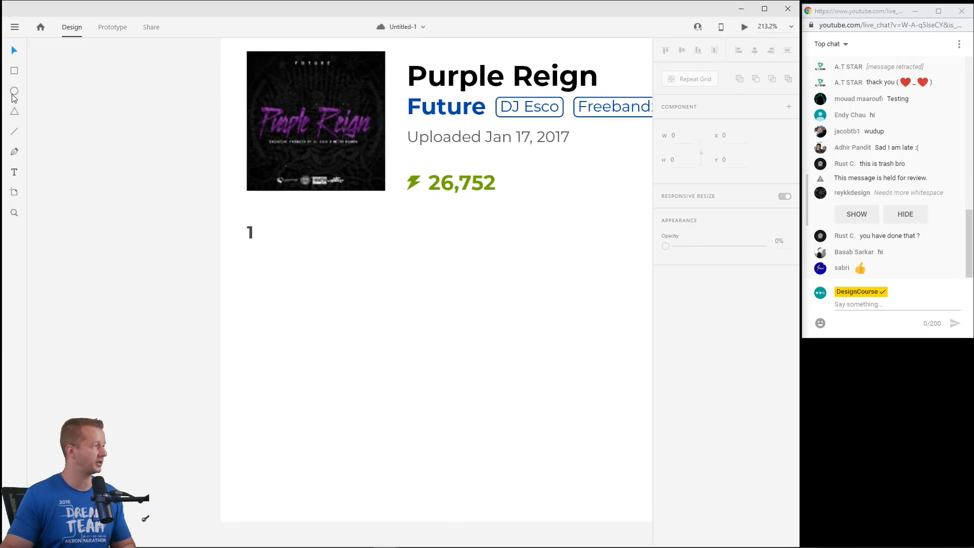
left_click_drag(283, 232, 299, 248)
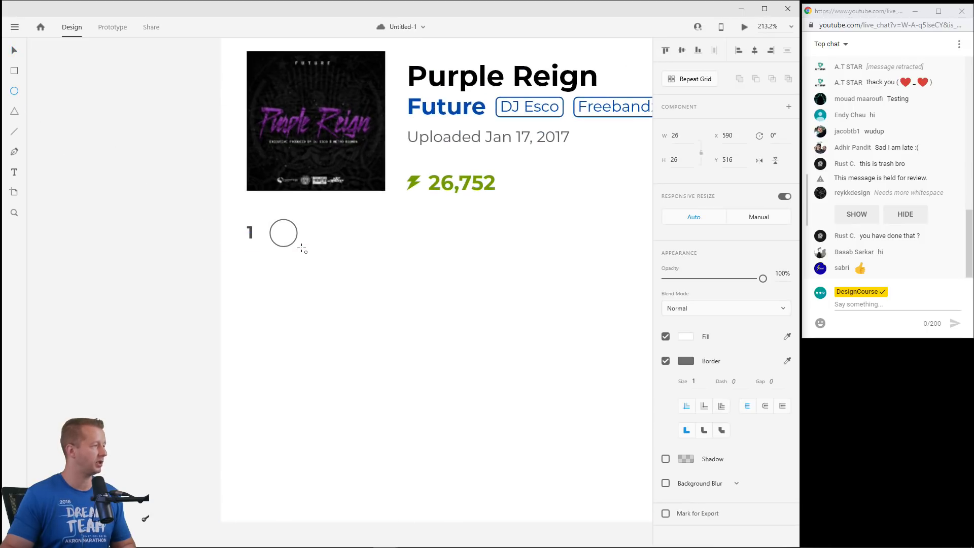
Remove the circle's border and fill it with the saved blue #0049A8.
left_click(666, 361)
left_click(686, 336)
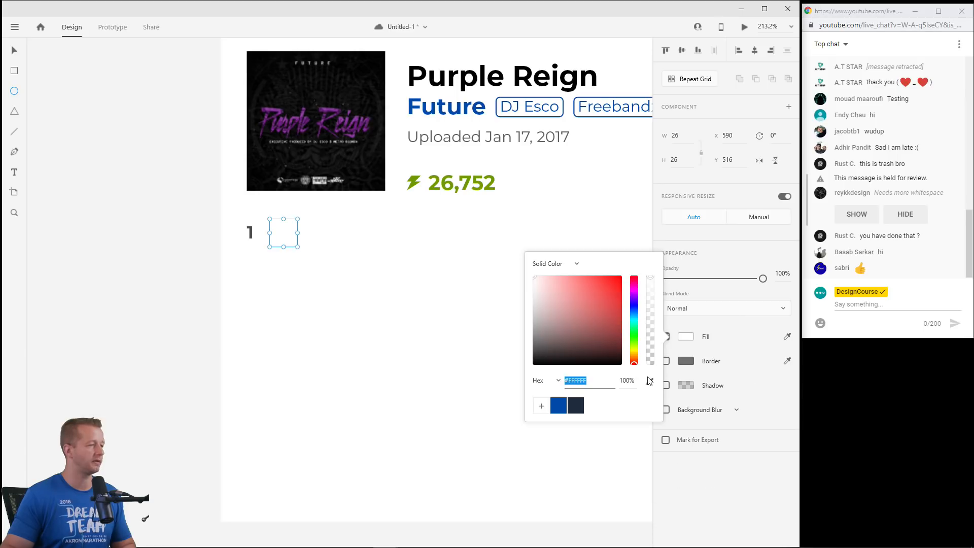
left_click(566, 407)
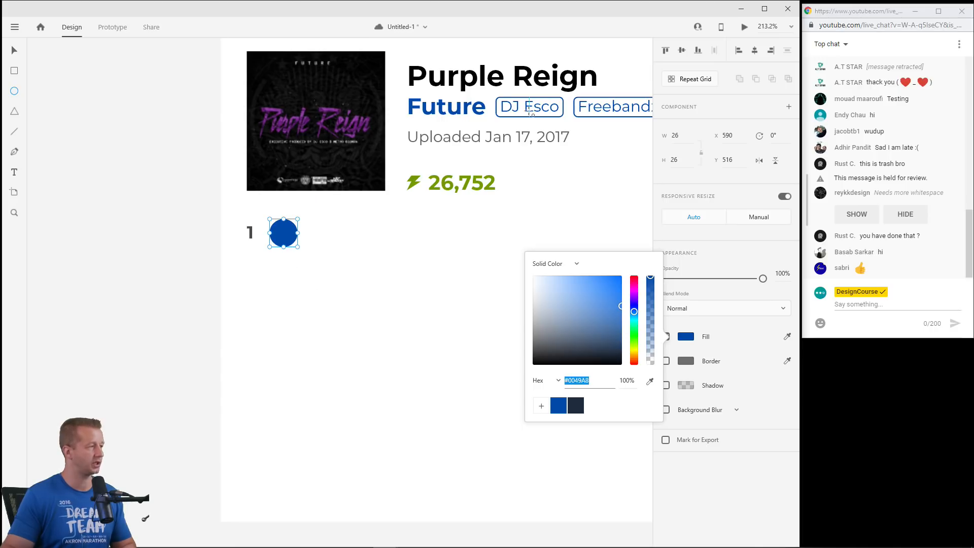
key("Escape")
left_click(14, 49)
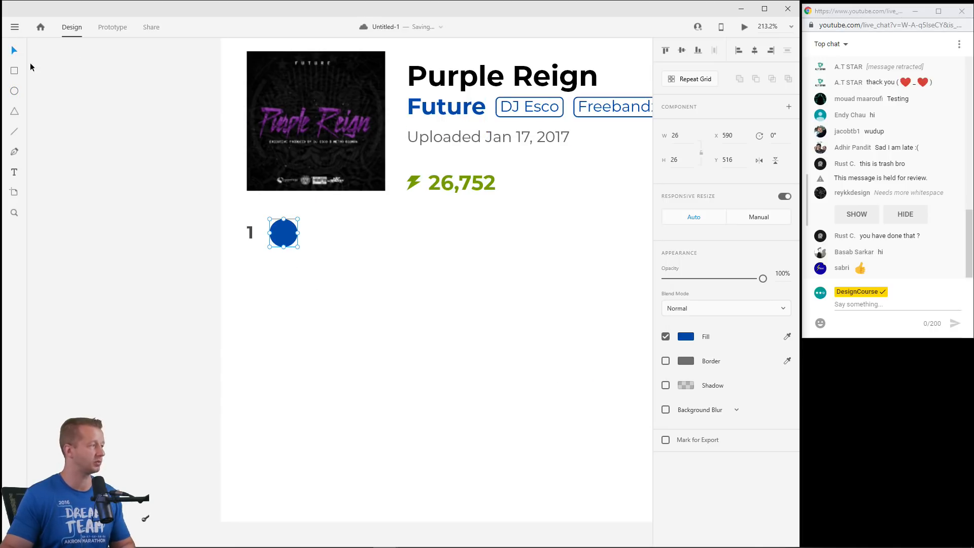
left_click(230, 225)
Draw a closed triangular play shape inside the blue circle with the Pen tool, pointing right.
scroll(217, 234, "up", 3)
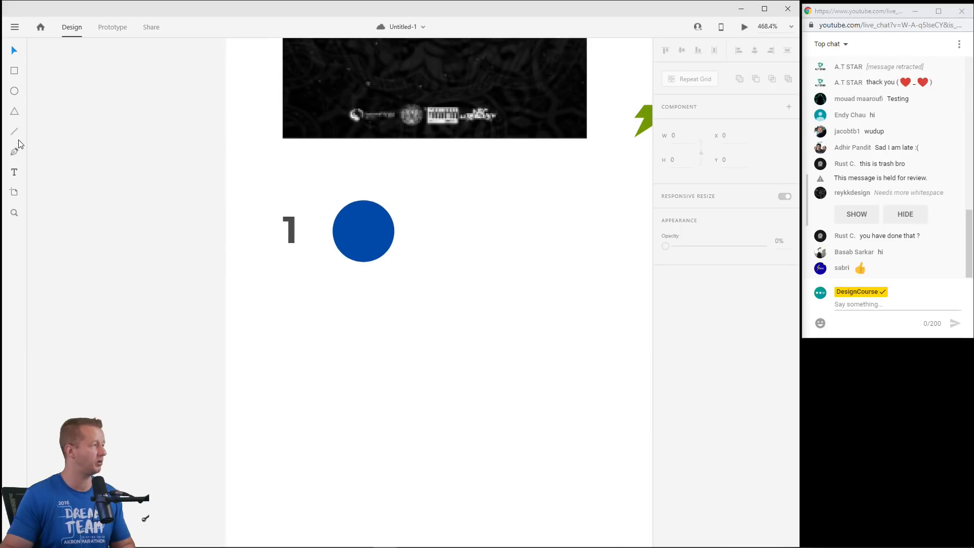
left_click(356, 220)
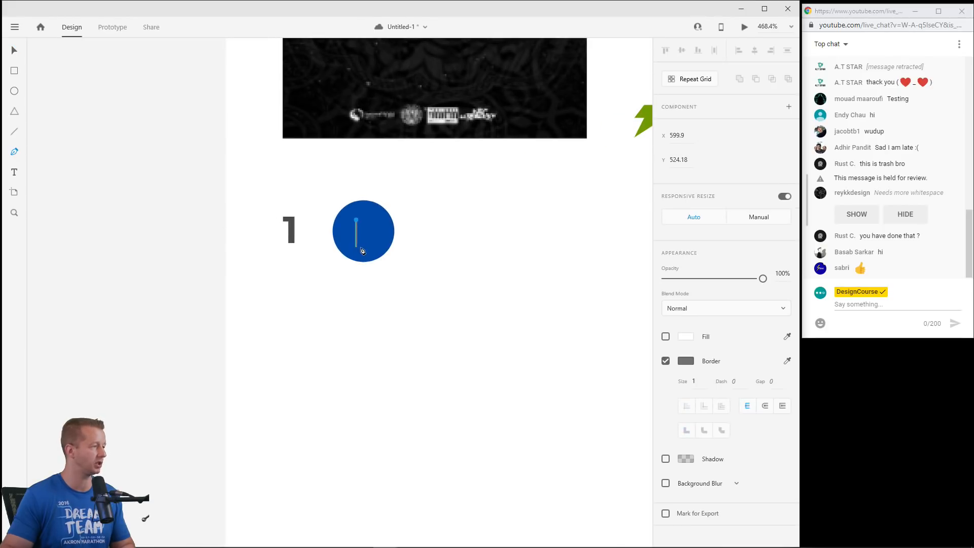
left_click(356, 246)
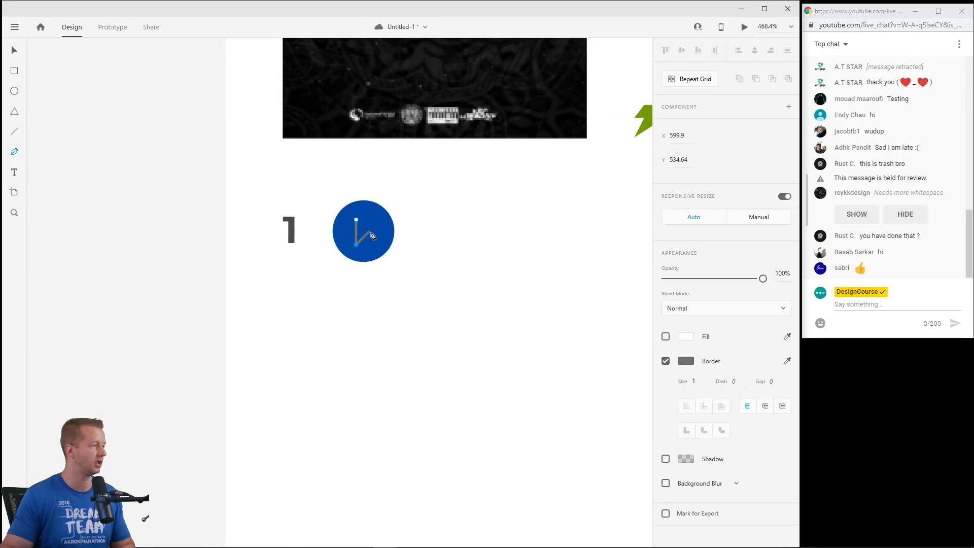
left_click(356, 221)
key("Escape")
Remove the play triangle's border and give it a white #FFFFFF fill.
left_click(666, 362)
left_click(665, 336)
left_click(686, 336)
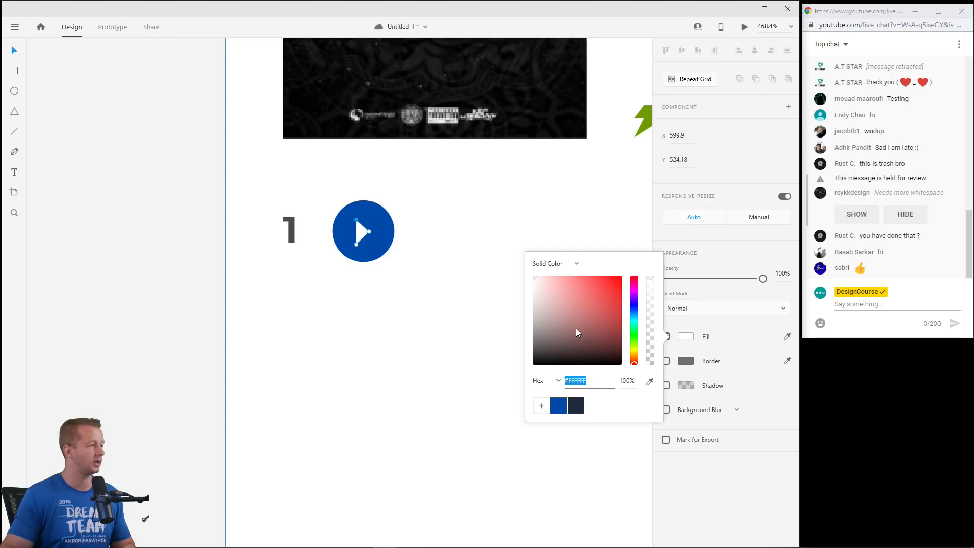
left_click(19, 50)
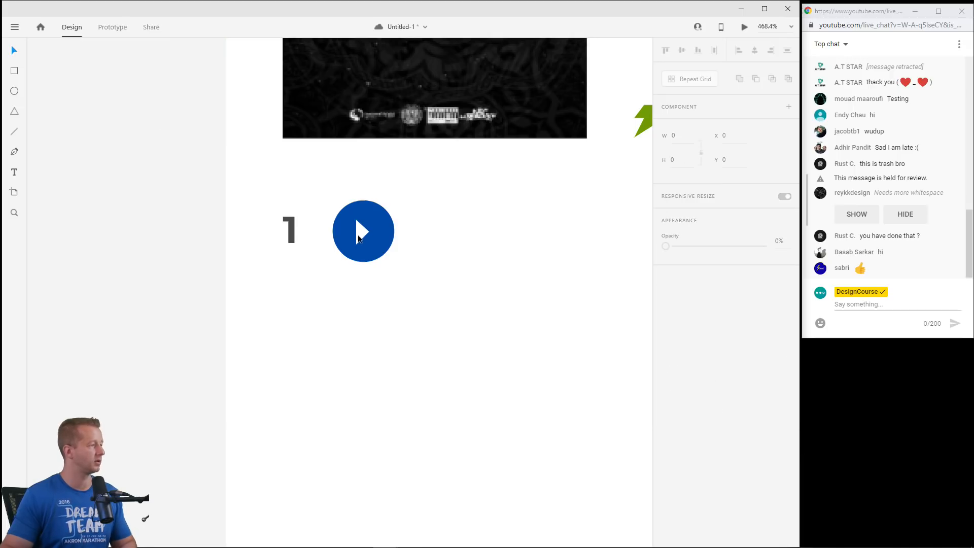
Edit the play triangle's path and pull its tip outward to about X 607.6 for a wider shape.
scroll(364, 250, "up", 3)
scroll(365, 251, "up", 2)
left_click(349, 172)
double_click(355, 177)
left_click(385, 177)
left_click_drag(386, 179, 400, 179)
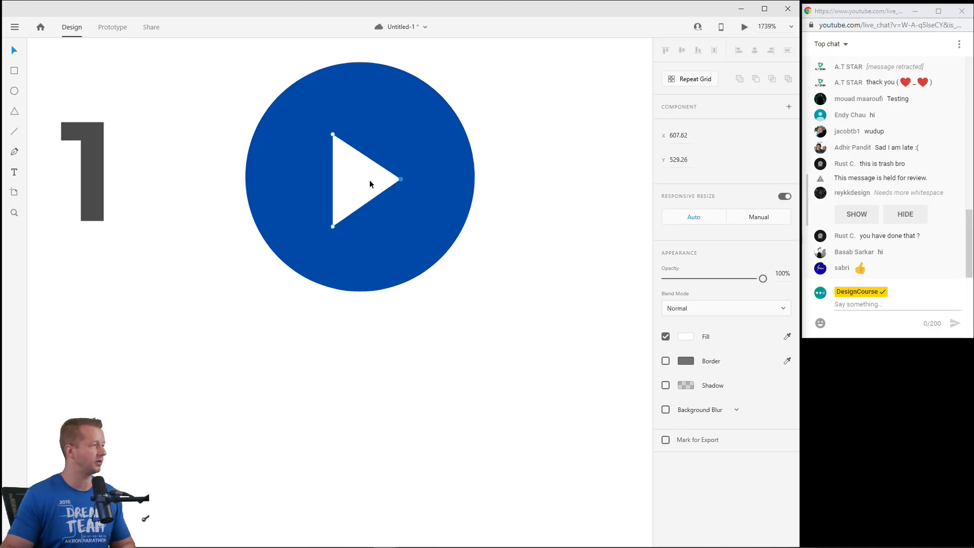
key("Escape")
Group the white play triangle and the blue circle into one play button.
scroll(535, 209, "down", 6)
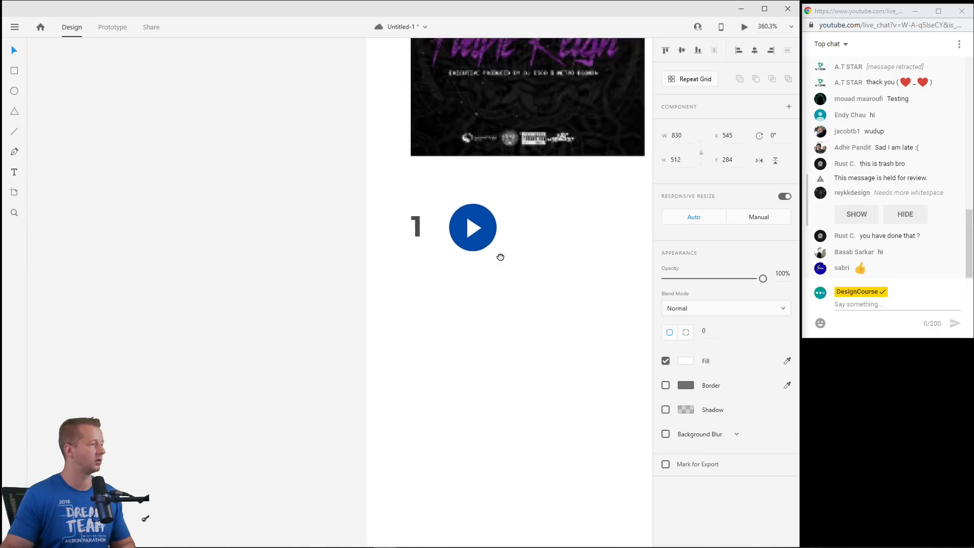
scroll(435, 269, "down", 1)
left_click_drag(486, 282, 410, 279)
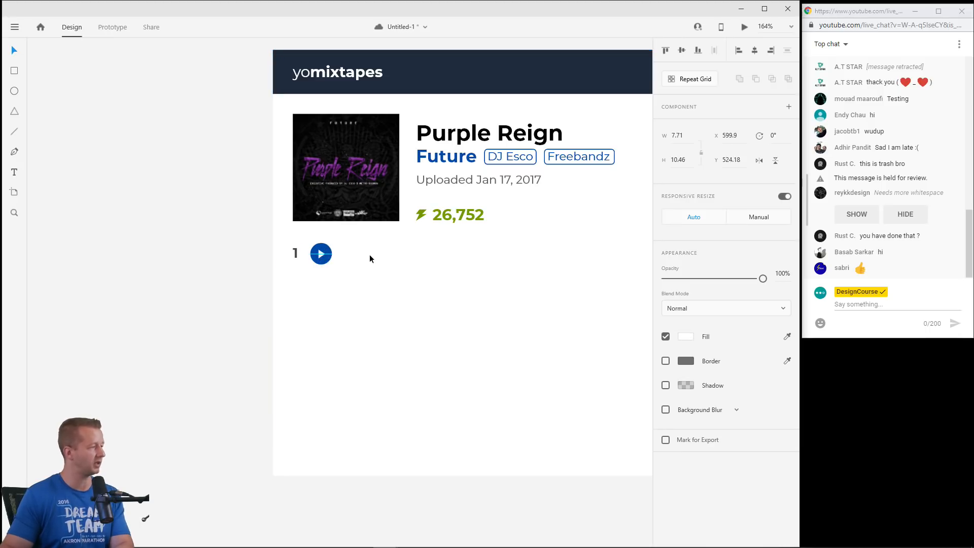
scroll(327, 277, "up", 5)
left_click(301, 214)
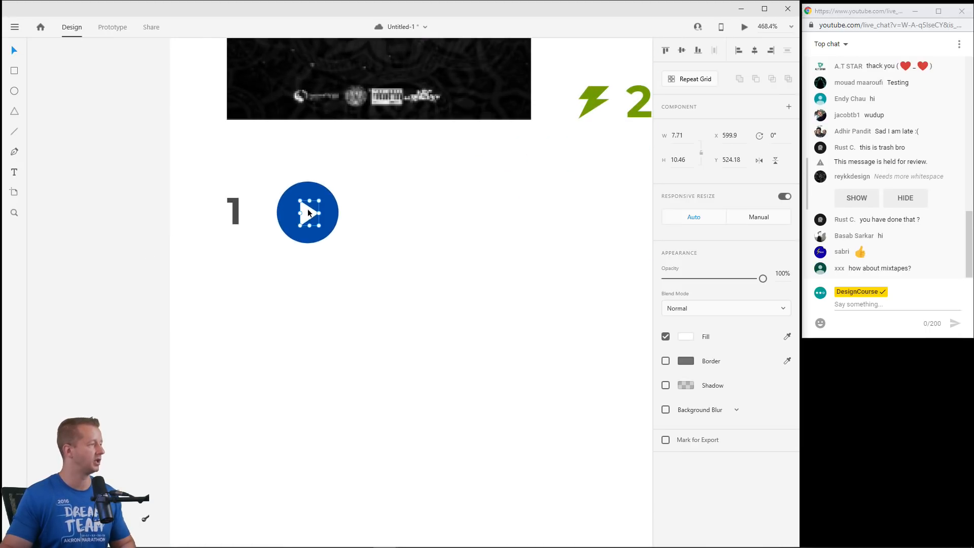
key("ctrl+g")
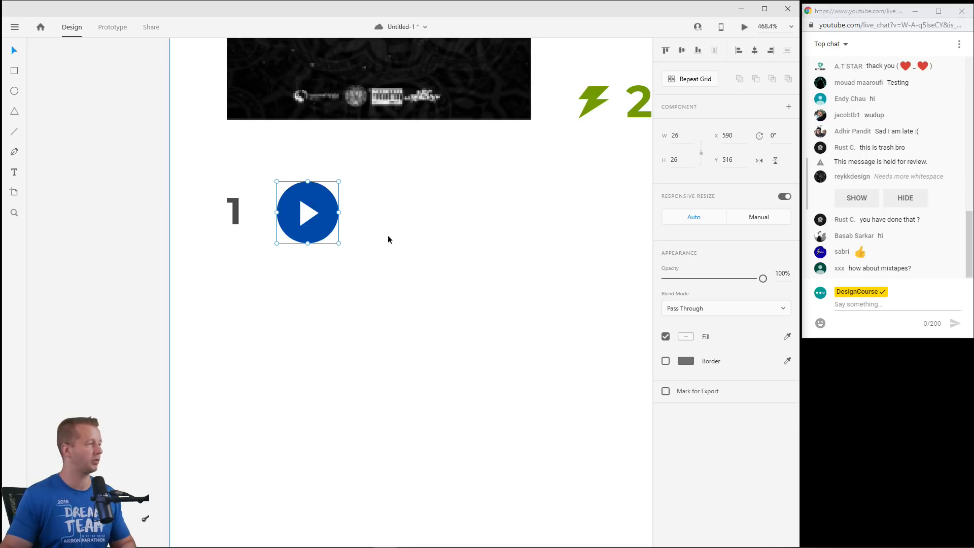
scroll(469, 245, "down", 5)
scroll(448, 254, "down", 2)
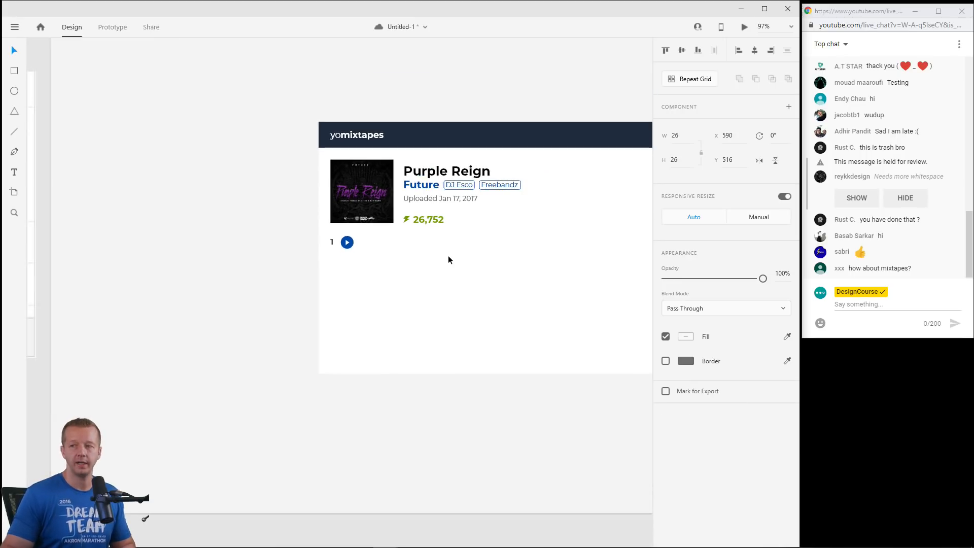
Add the text "Purple Reign Intro" beside the play button in track row 1.
left_click_drag(349, 246, 346, 247)
left_click(406, 250)
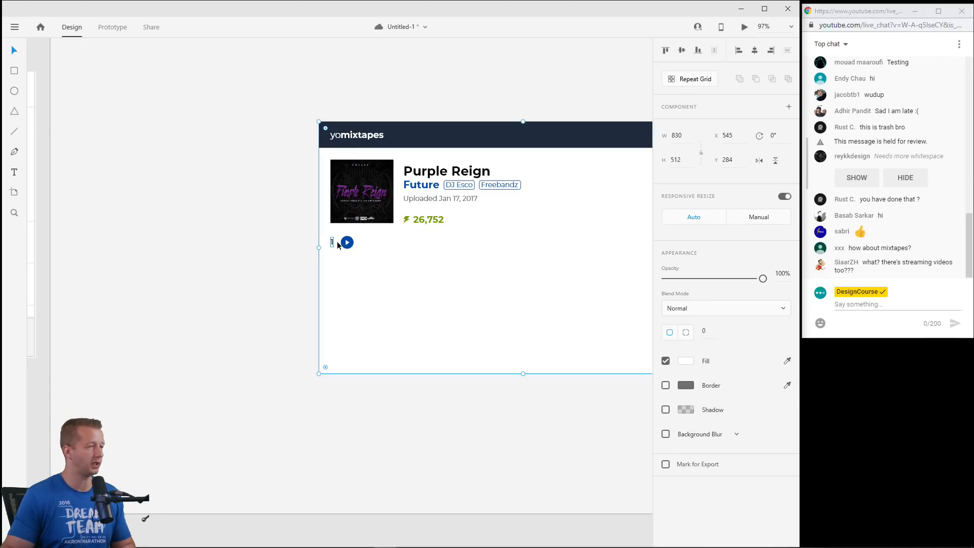
scroll(388, 265, "up", 5)
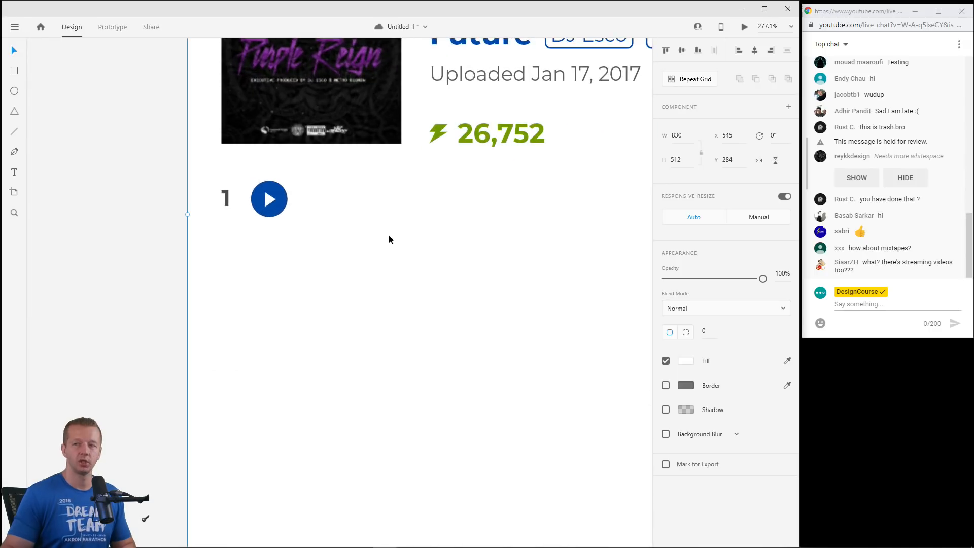
left_click(181, 214)
scroll(170, 194, "down", 3)
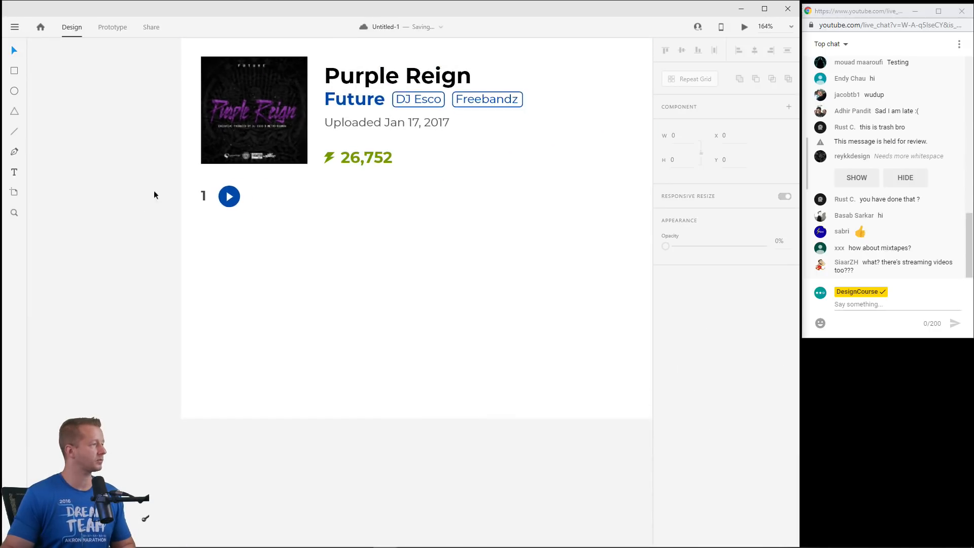
left_click_drag(108, 174, 150, 194)
left_click(14, 171)
left_click(298, 216)
type("P")
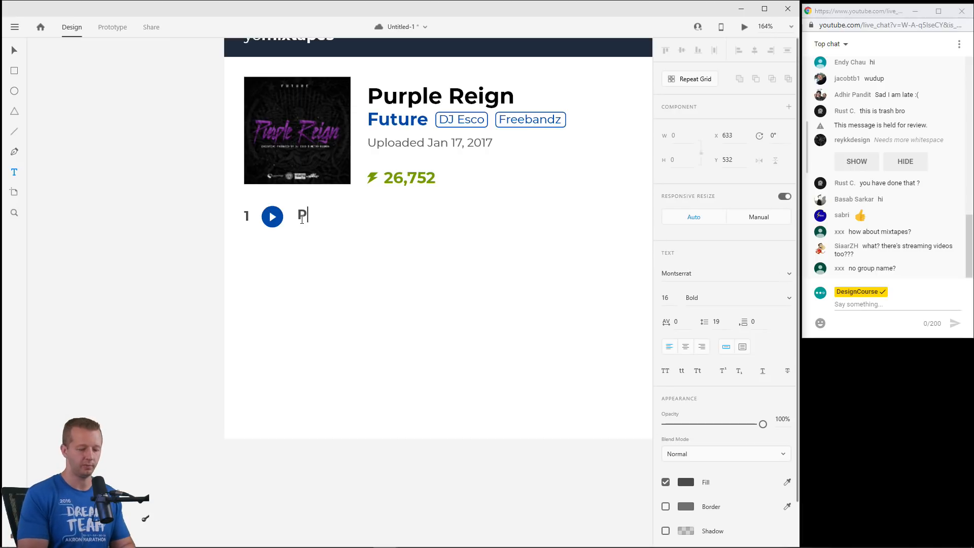
type("urple Reign Intro")
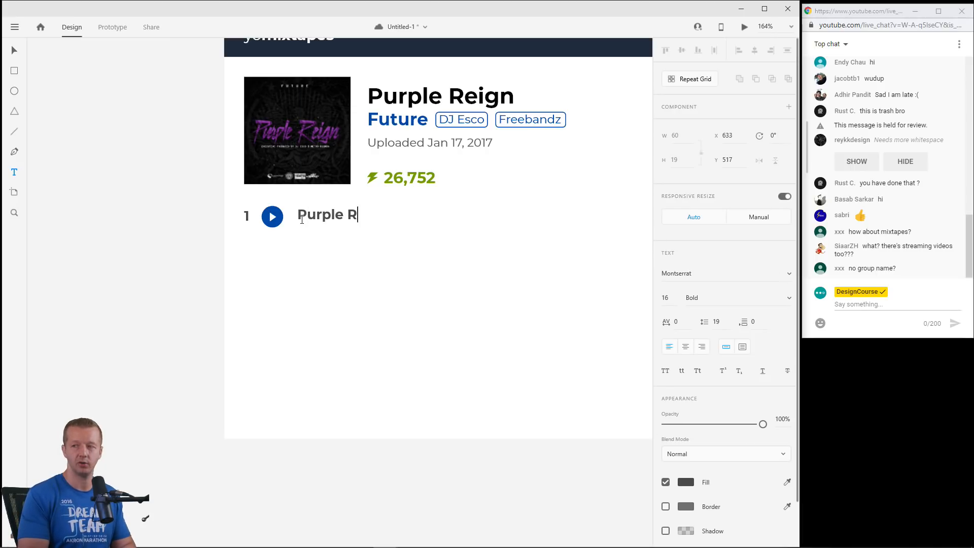
key("Escape")
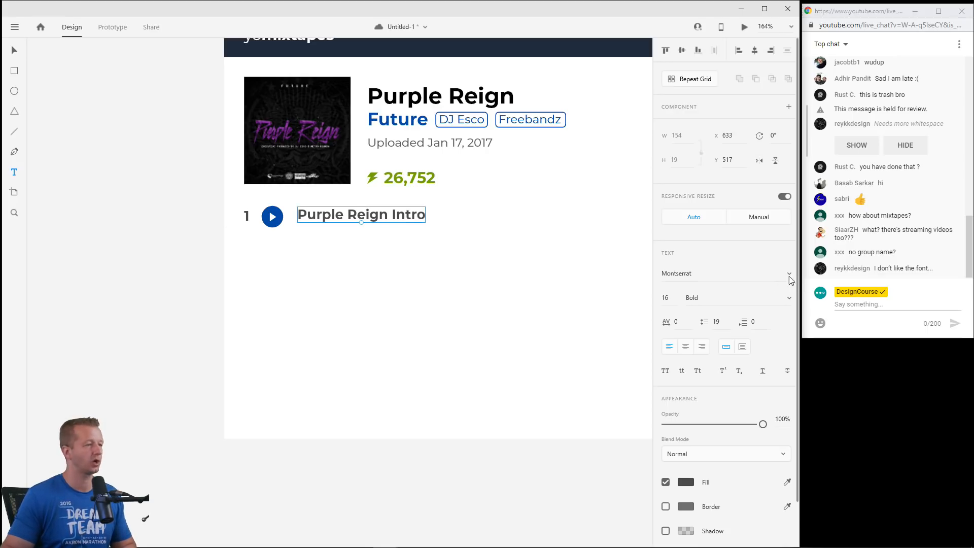
Set the "Purple Reign Intro" title to Regular weight and give it a black #000000 fill.
left_click(756, 299)
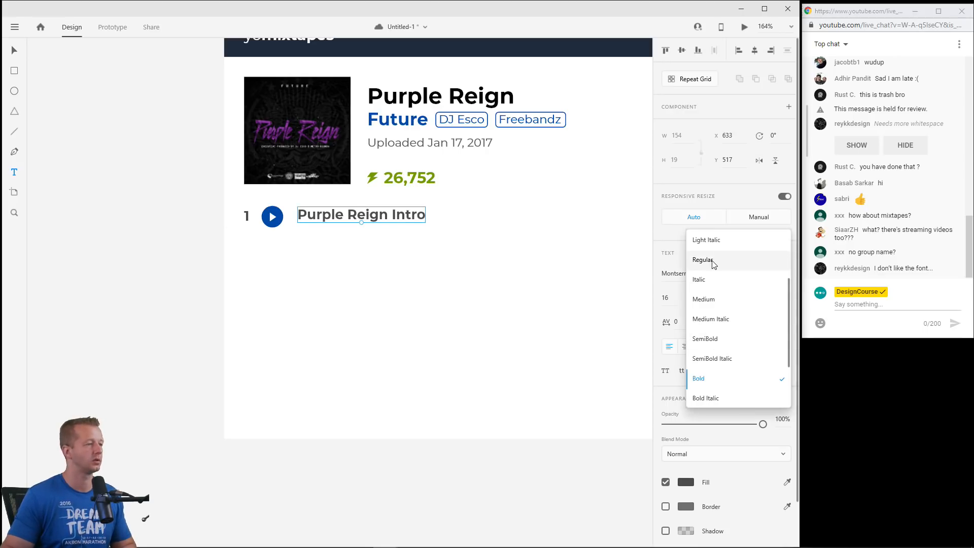
left_click(713, 260)
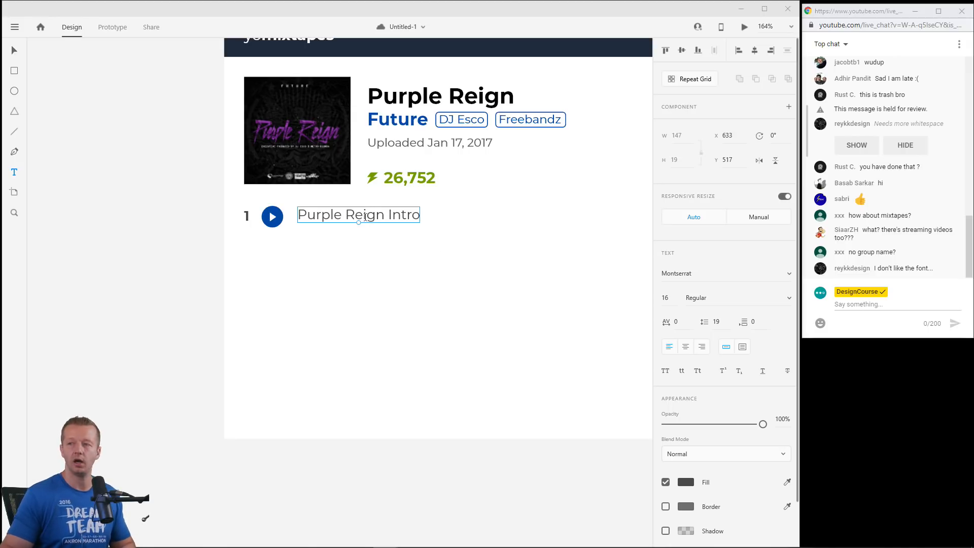
double_click(372, 217)
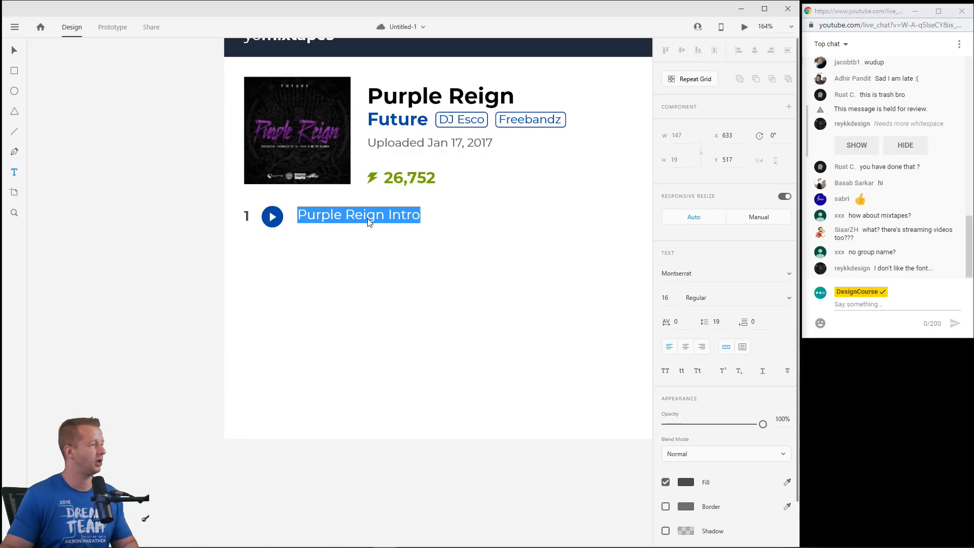
key("Escape")
left_click(685, 482)
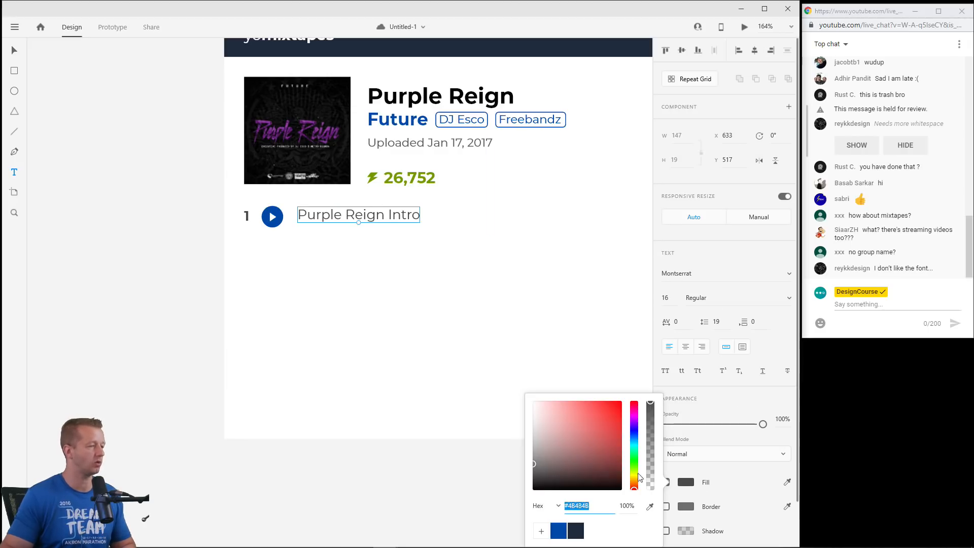
left_click(14, 49)
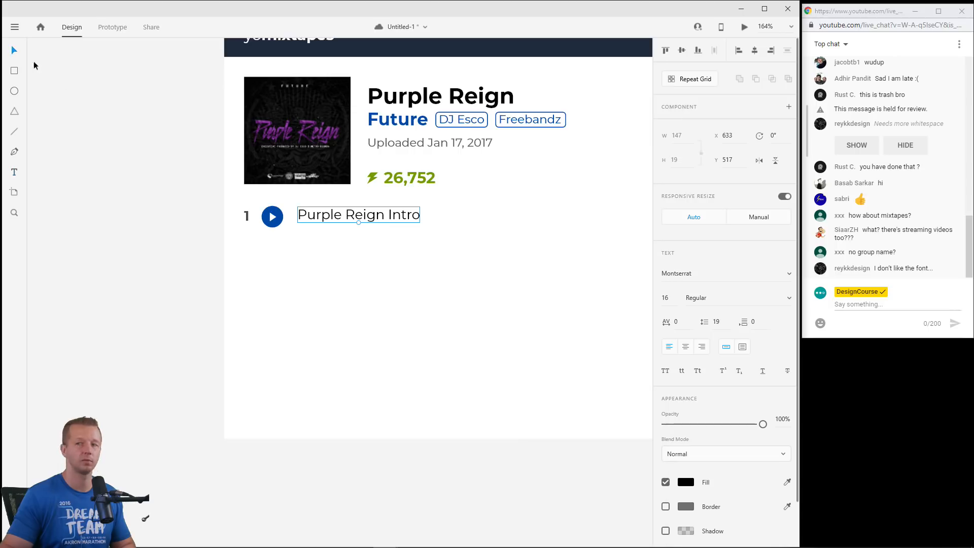
Reposition the number, play button and song title into one aligned row below the album cover, with the title at X 637, Y 527.
left_click(205, 243)
left_click_drag(200, 201, 442, 245)
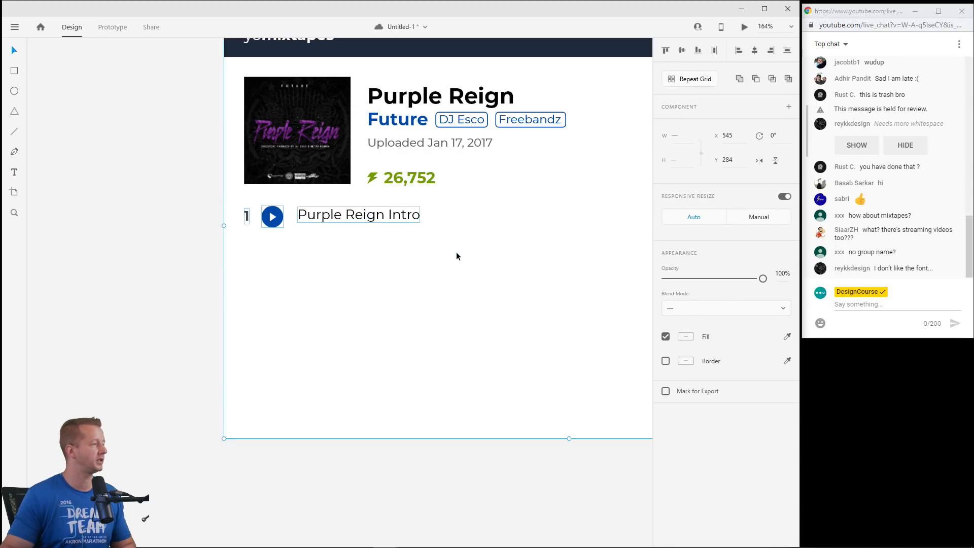
left_click_drag(378, 215, 332, 221)
left_click(330, 220)
left_click(272, 222, "shift")
left_click(344, 234)
left_click(274, 222)
left_click(317, 219, "shift")
left_click(401, 248)
Narrow the white card and its dark header bar equally from the right edge, moving the link icon inward with the header.
scroll(504, 260, "down", 4)
left_click_drag(512, 259, 375, 254)
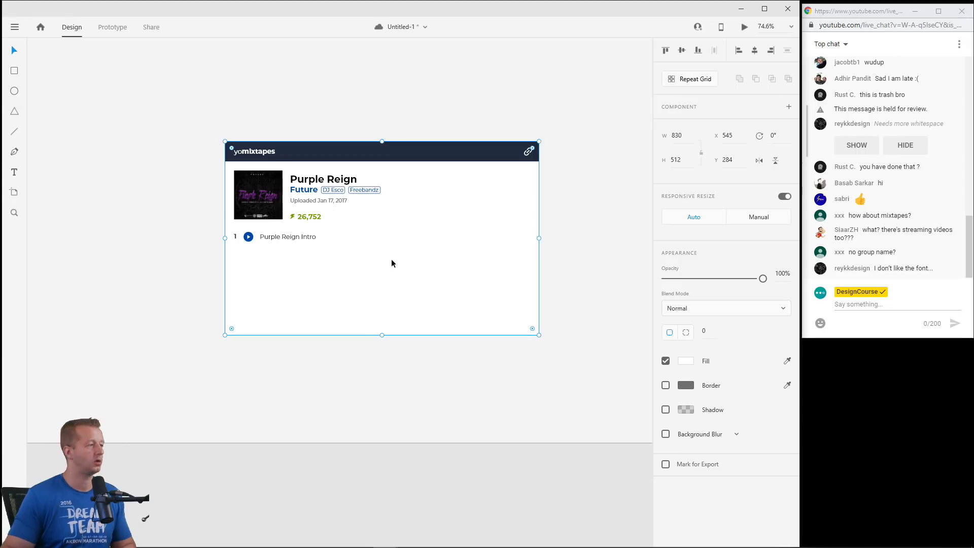
left_click_drag(539, 238, 512, 238)
left_click(530, 152)
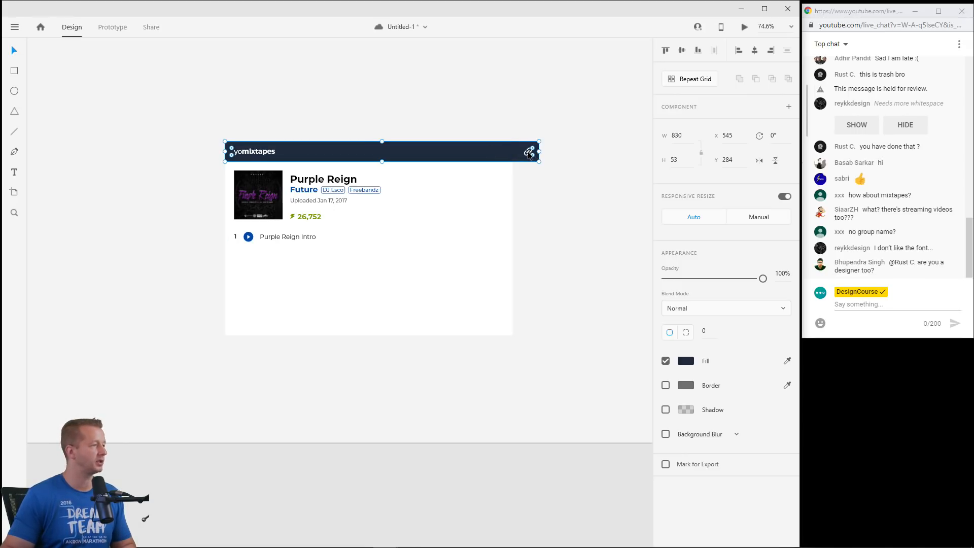
left_click(523, 154, "shift")
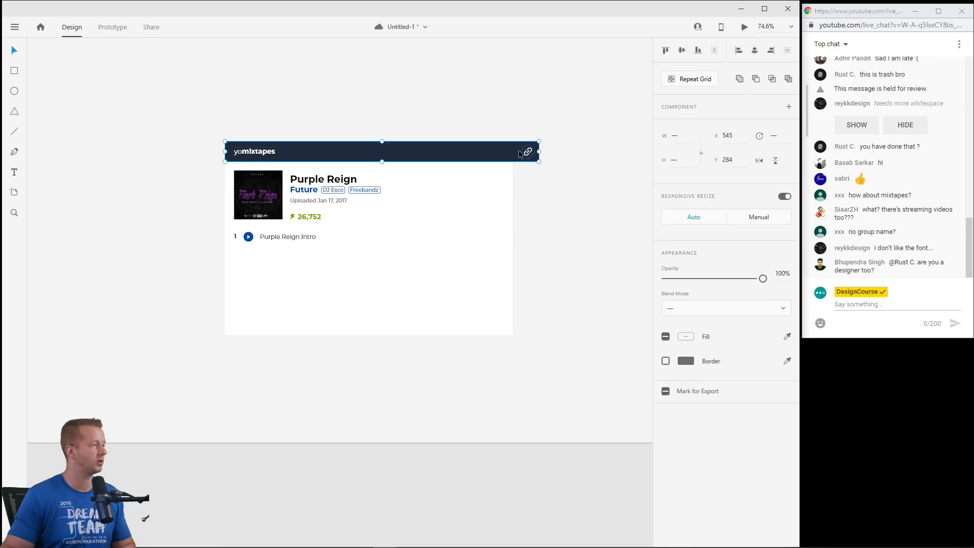
left_click_drag(539, 151, 512, 151)
Narrow the white card and header bar to about 643 wide, keeping the link icon at the header's right end.
left_click(403, 237)
left_click(157, 233)
scroll(175, 264, "up", 3)
left_click_drag(193, 209, 70, 222)
left_click(213, 235)
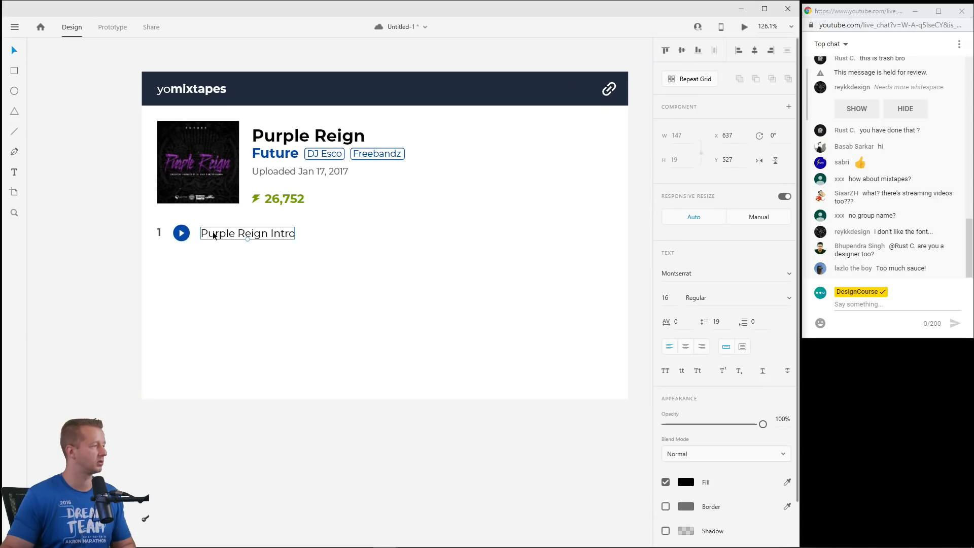
scroll(299, 249, "up", 3)
left_click_drag(315, 260, 252, 263)
scroll(268, 264, "down", 2)
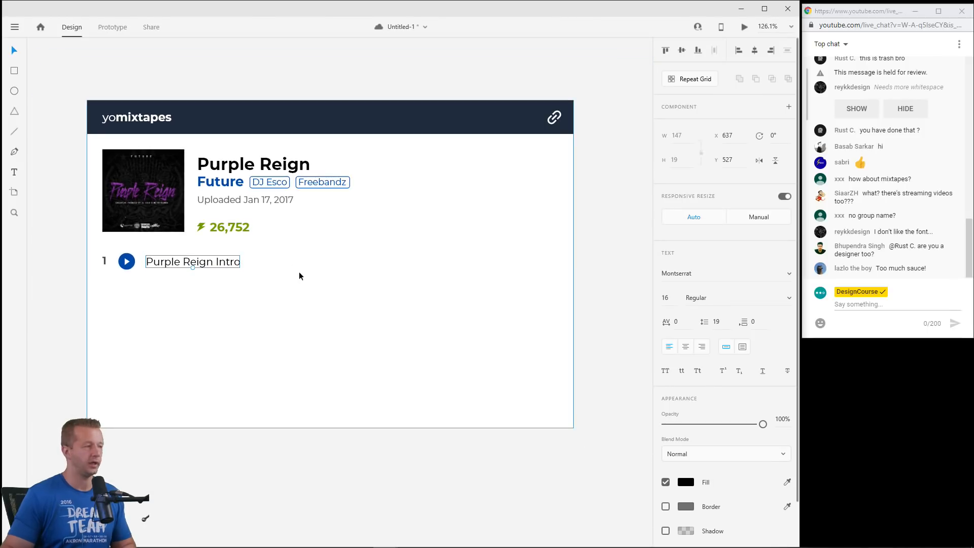
left_click(491, 248)
left_click_drag(573, 272, 498, 265)
left_click(500, 125)
left_click_drag(568, 117, 481, 122)
left_click(528, 150)
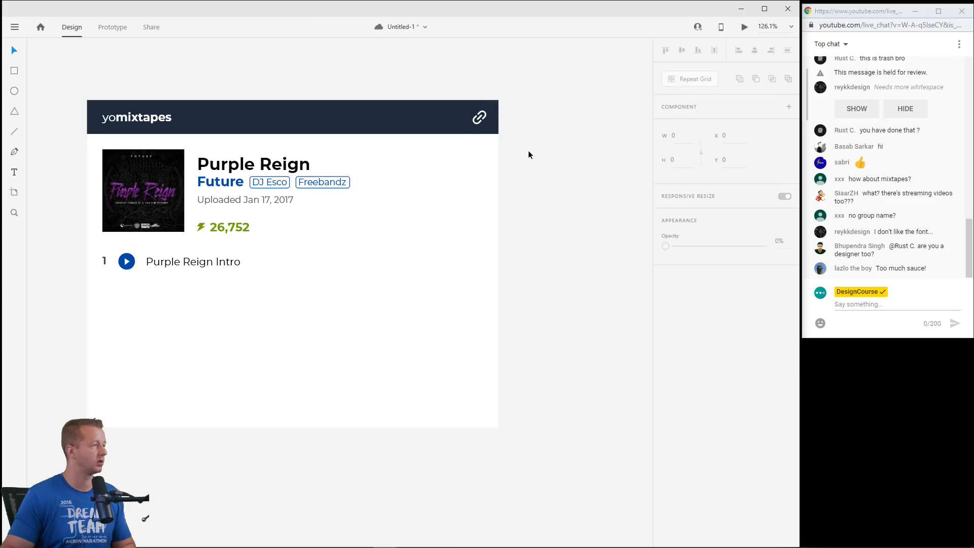
Shorten the white card from its bottom edge to about 435 high.
scroll(197, 284, "up", 2)
left_click_drag(214, 290, 241, 303)
scroll(274, 305, "down", 3)
left_click_drag(372, 344, 371, 336)
left_click(342, 378)
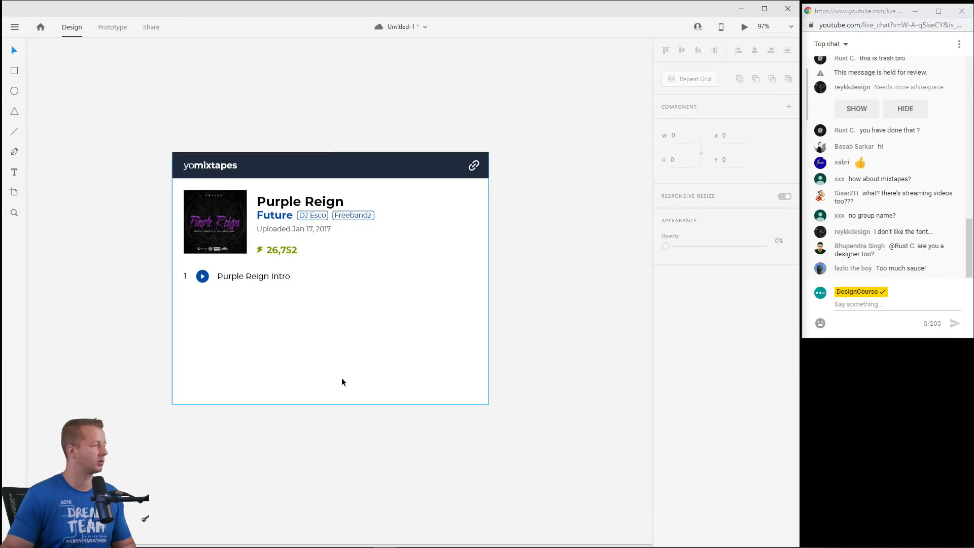
left_click_drag(331, 404, 331, 365)
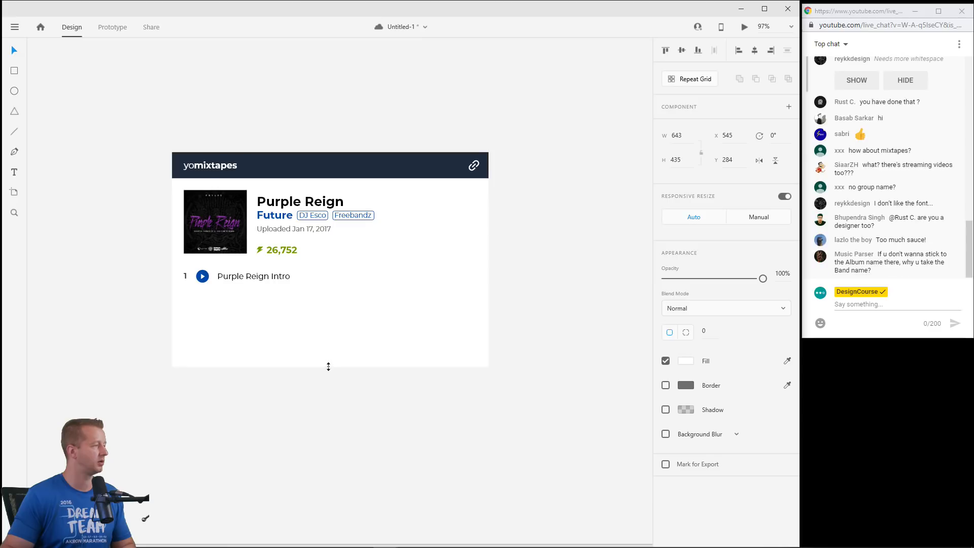
left_click(136, 262)
Duplicate the song title toward the right end of the row and change the copy's text to 00:55.
scroll(147, 256, "up", 4)
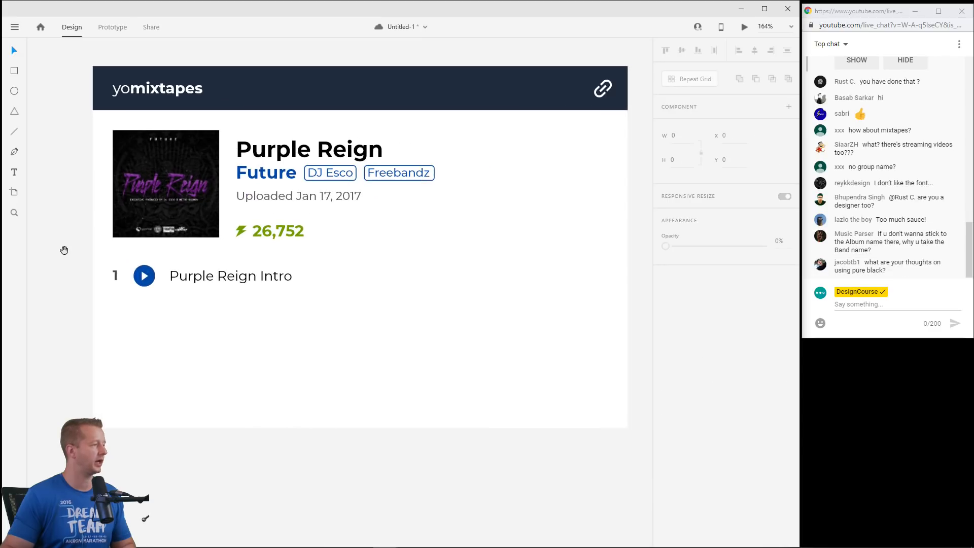
left_click(205, 280)
left_click_drag(204, 280, 516, 279)
double_click(546, 275)
key("ctrl+a")
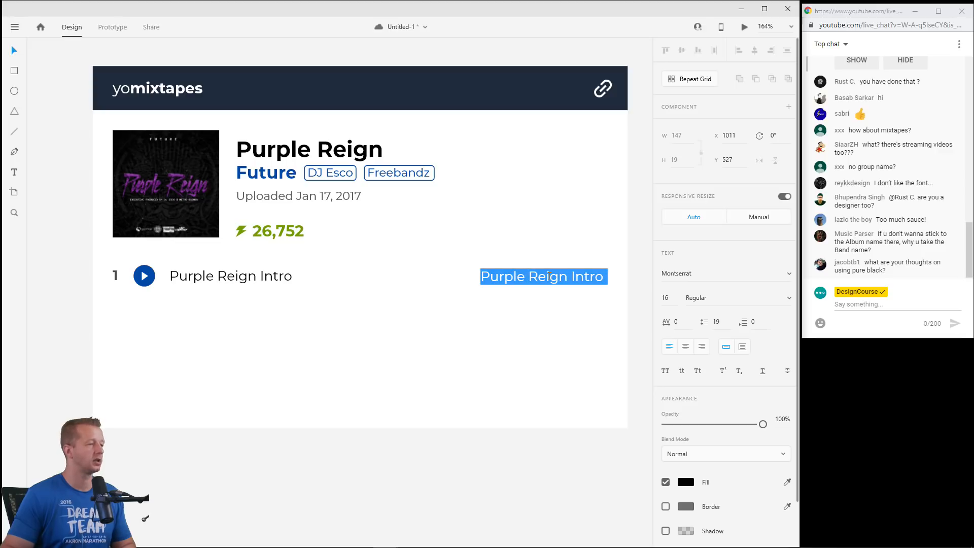
type("00")
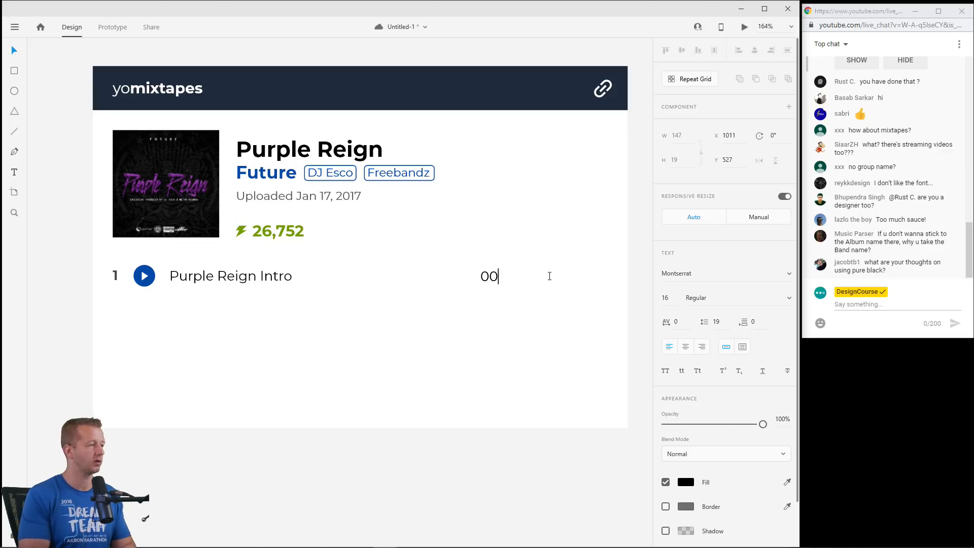
type(":55")
key("Escape")
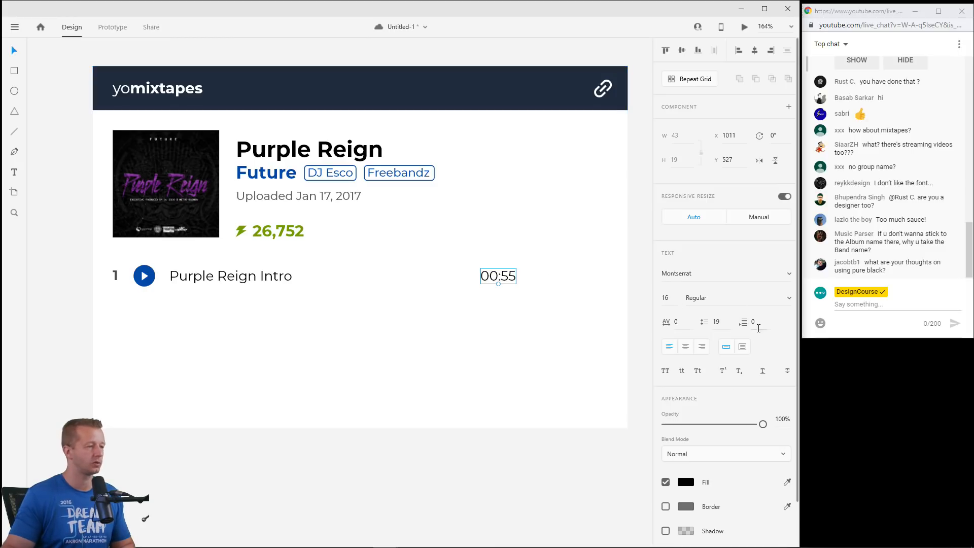
Set the copied 00:55 duration to Bold, check its fill colour and delete the text.
left_click(784, 302)
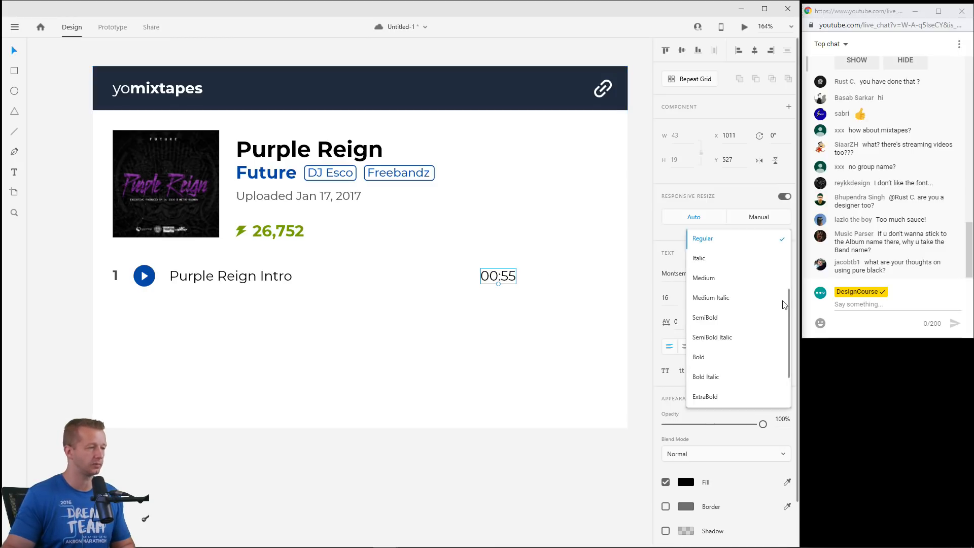
left_click(723, 355)
left_click(685, 482)
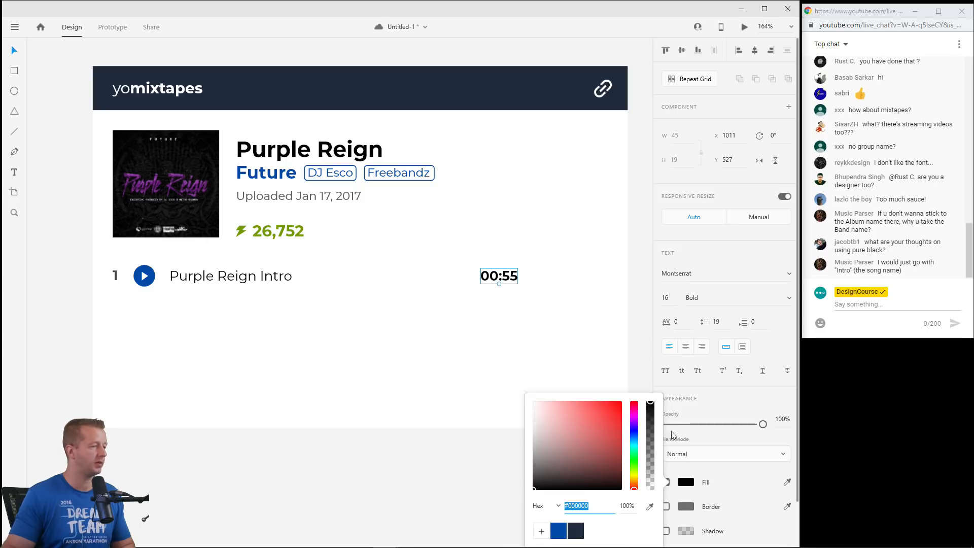
left_click(642, 267)
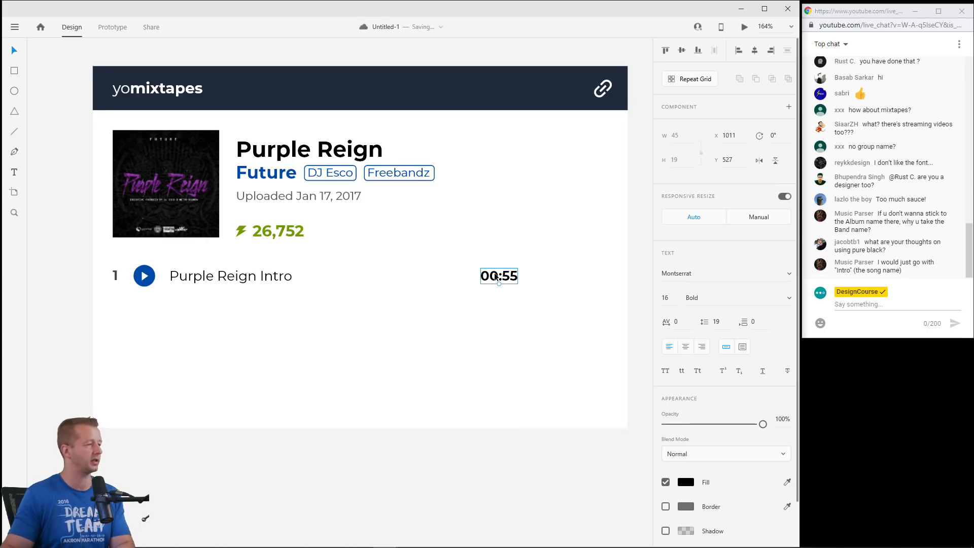
key("Delete")
Duplicate the bold row number, change the copy to 00:55 and place it at the row's right end, about X 1120, Y 526.
left_click_drag(116, 280, 600, 283)
double_click(600, 275)
type("00:55")
key("Escape")
left_click_drag(617, 277, 591, 276)
left_click(640, 254)
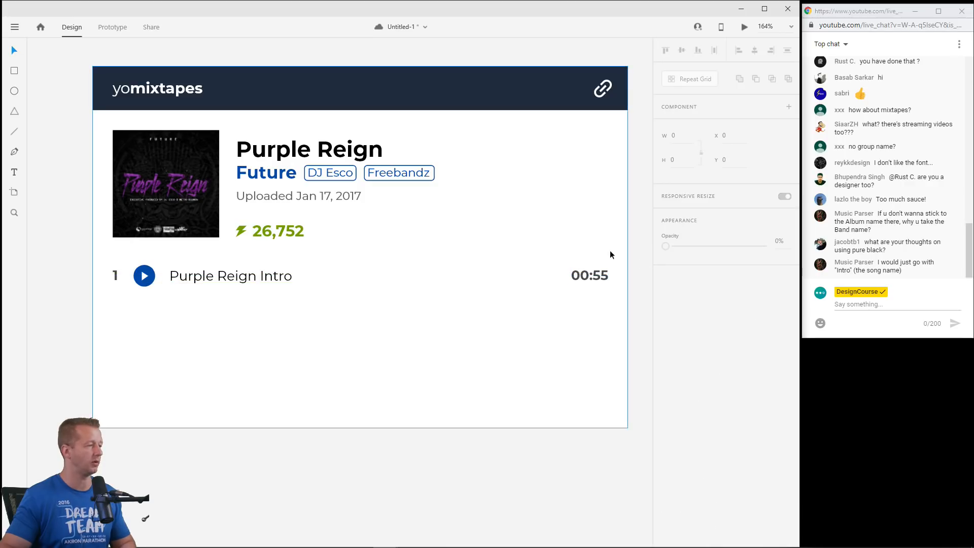
Try a font size of 14 on the 00:55 duration and undo it.
left_click(590, 275)
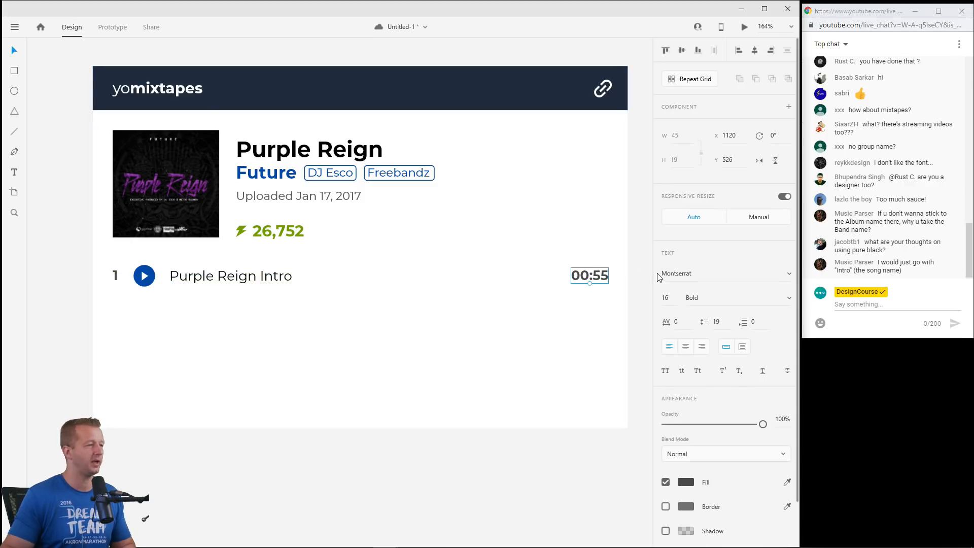
left_click(673, 298)
type("14")
key("Return")
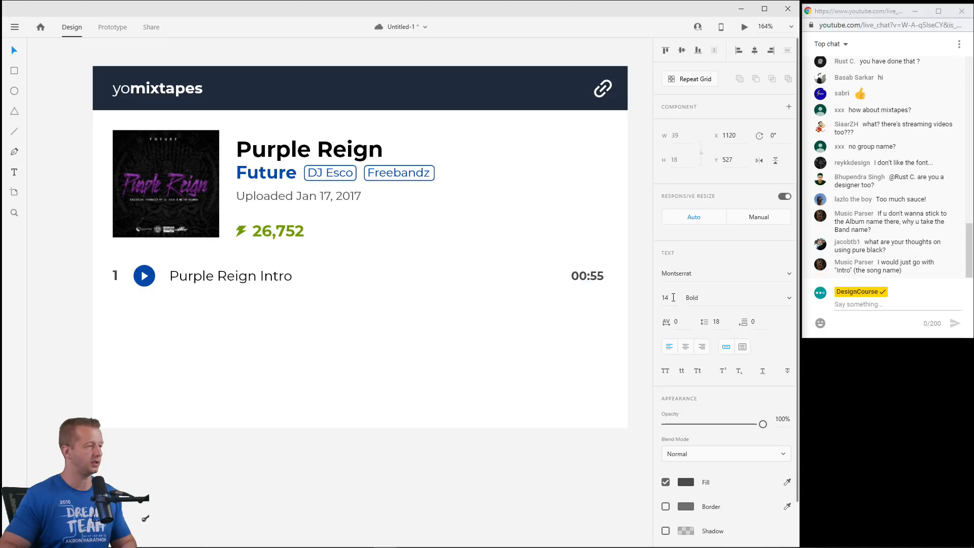
key("ctrl+z")
left_click(633, 263)
left_click(599, 280)
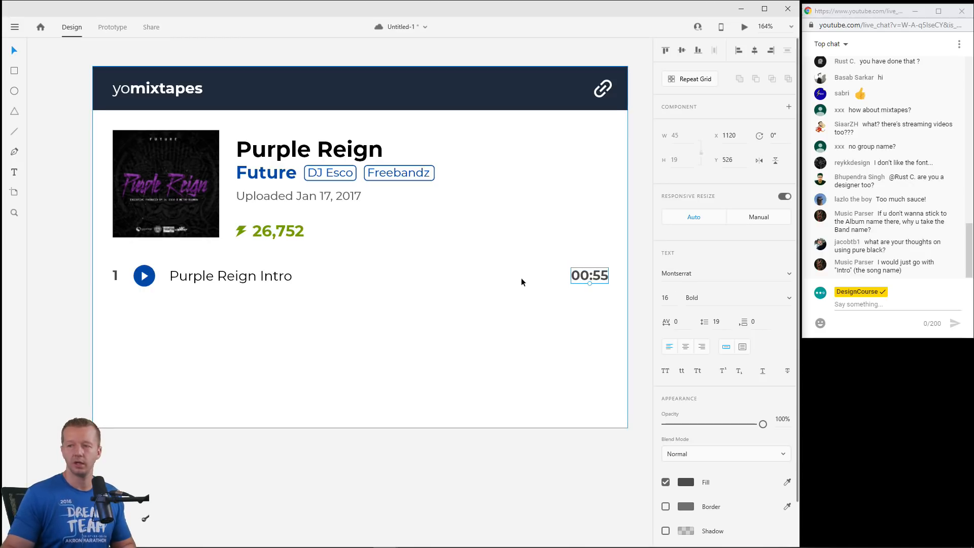
Examine the track rows in the original widget for comparison and return to the redesigned player.
scroll(467, 304, "down", 4)
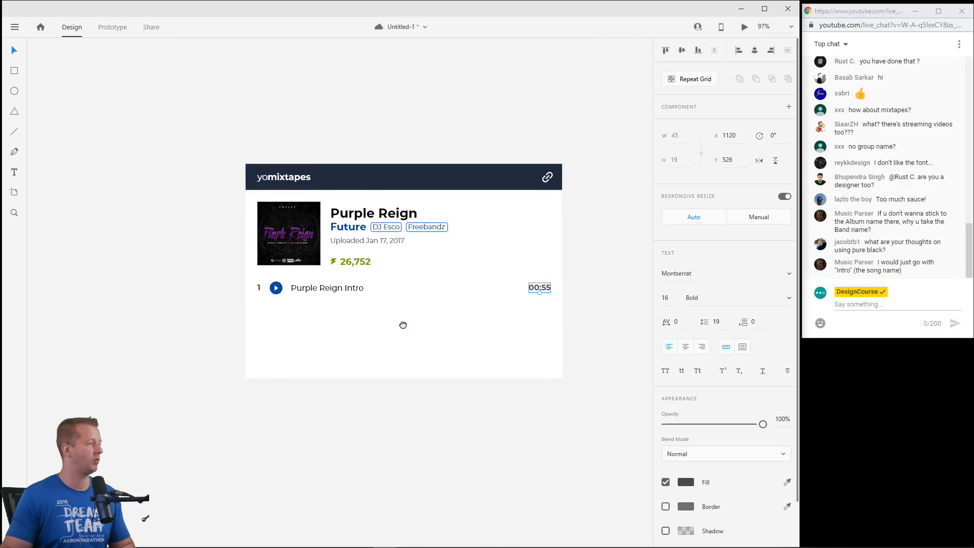
left_click_drag(403, 325, 634, 298)
left_click_drag(249, 313, 693, 306)
scroll(483, 294, "up", 1)
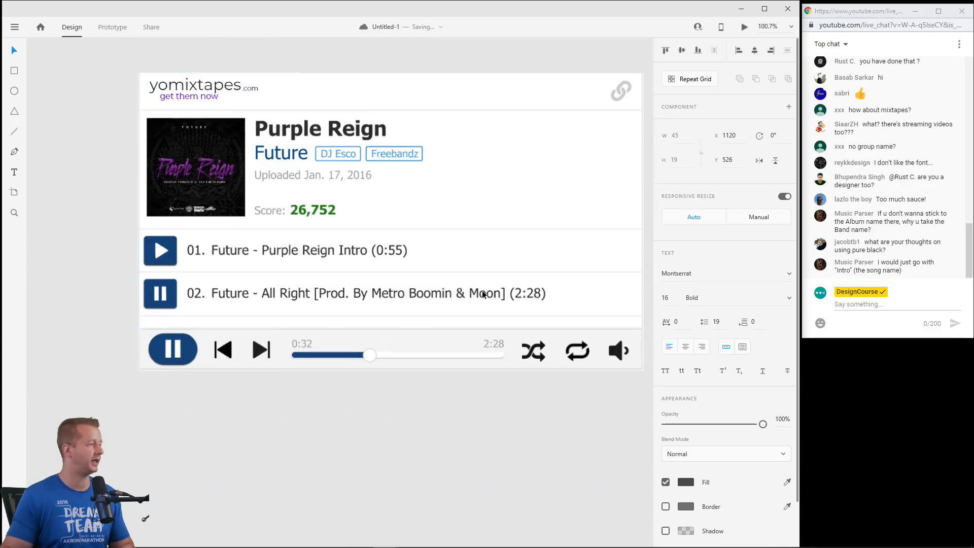
scroll(483, 295, "up", 2)
scroll(447, 287, "down", 3)
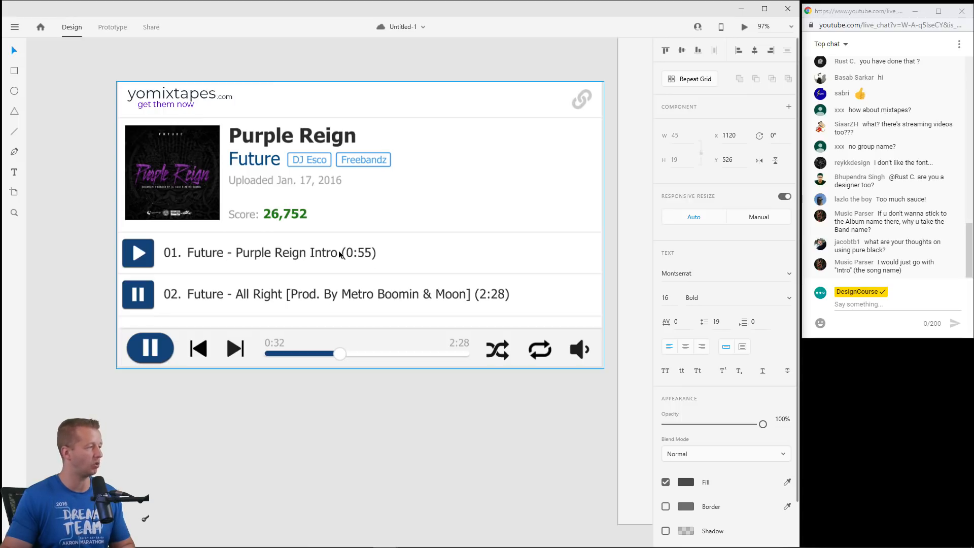
scroll(339, 254, "down", 3)
scroll(440, 256, "right", 5)
scroll(370, 278, "up", 3)
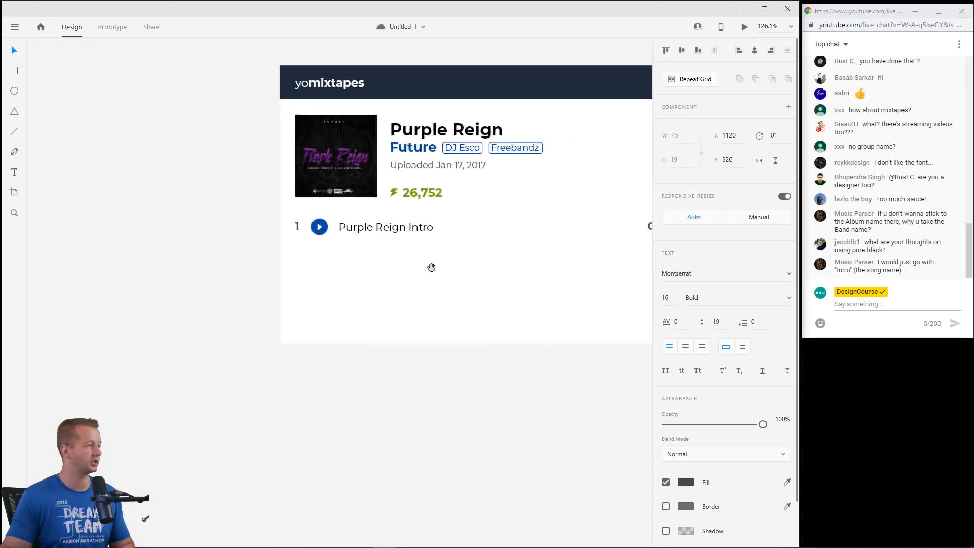
Inspect the redesigned card's track row, checking its number, play button and duration.
scroll(373, 275, "down", 2)
scroll(425, 273, "up", 3)
scroll(425, 273, "down", 3)
left_click(195, 233)
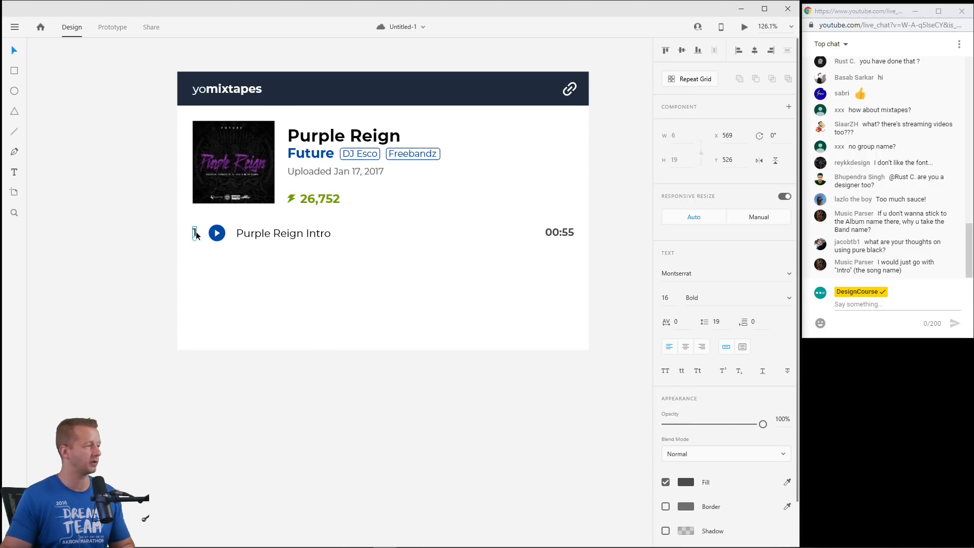
key("Tab")
key("Tab")
key("Tab")
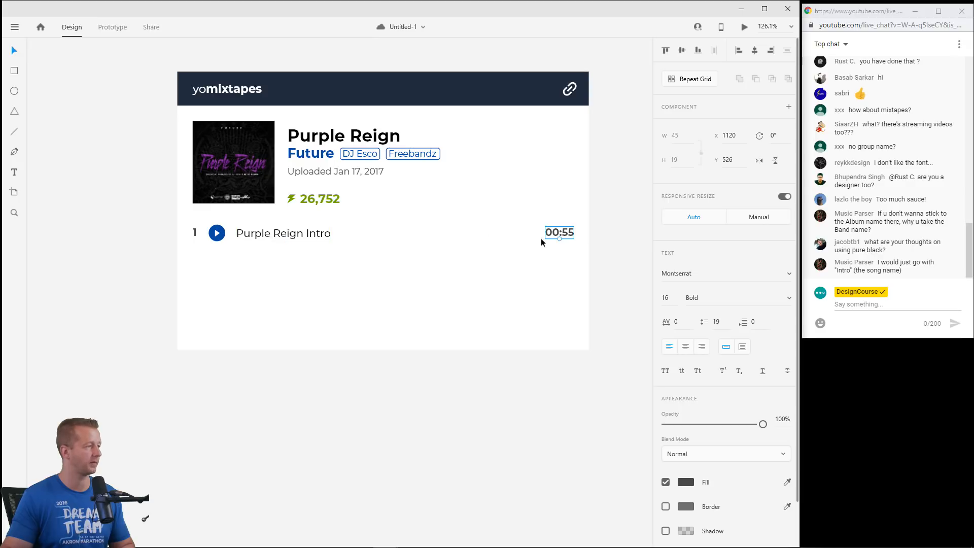
left_click(194, 232)
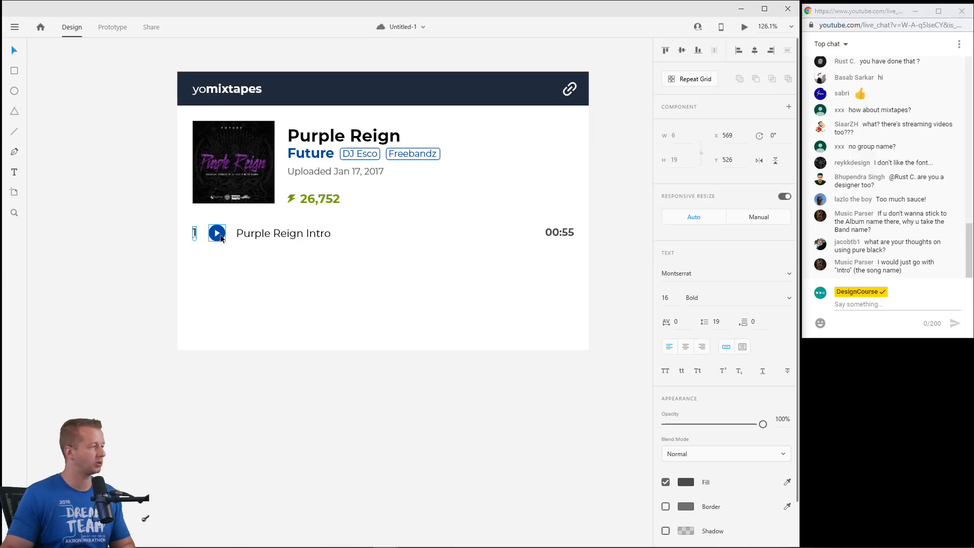
left_click(217, 233, "shift")
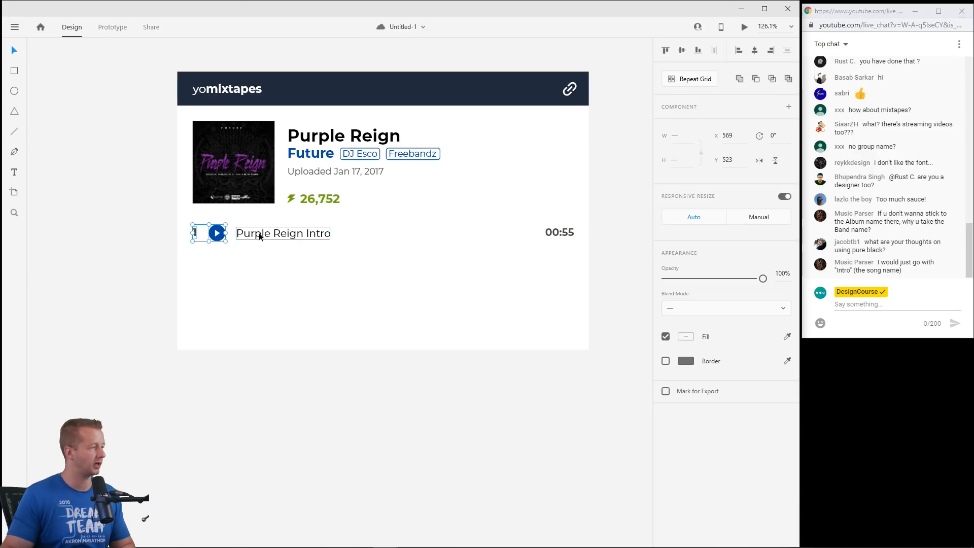
left_click(144, 213)
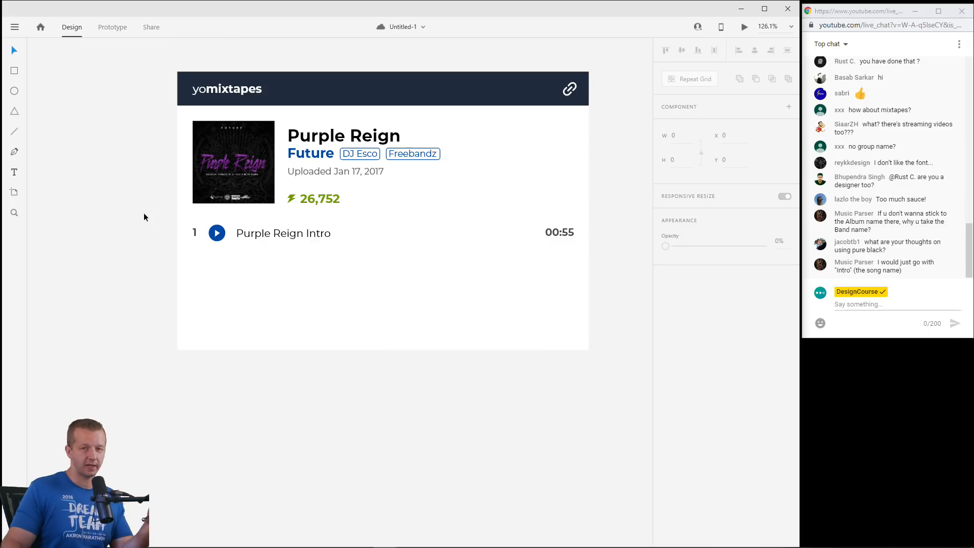
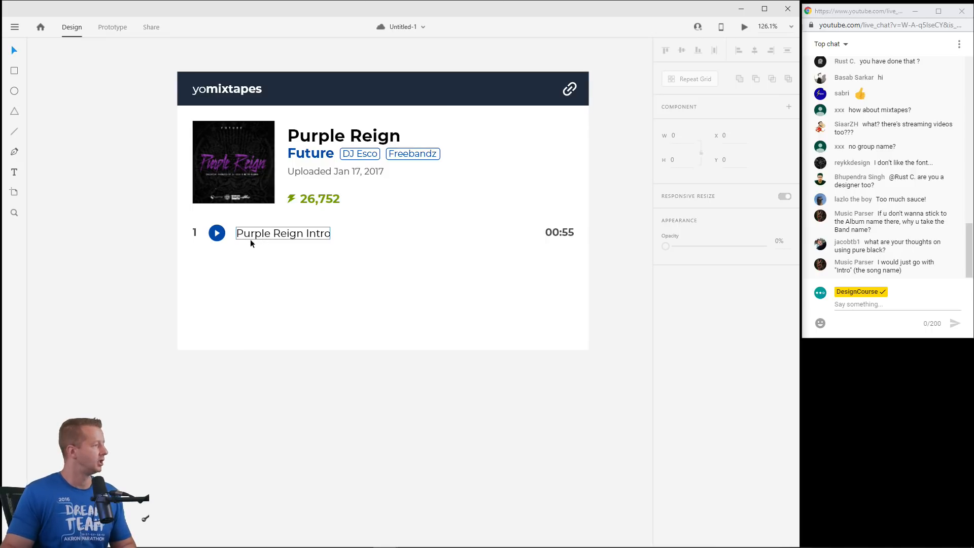
Duplicate the card's white background, shrink the copy to a 643 × 49 strip behind the track row and fill it with #F3F3F3.
left_click(14, 70)
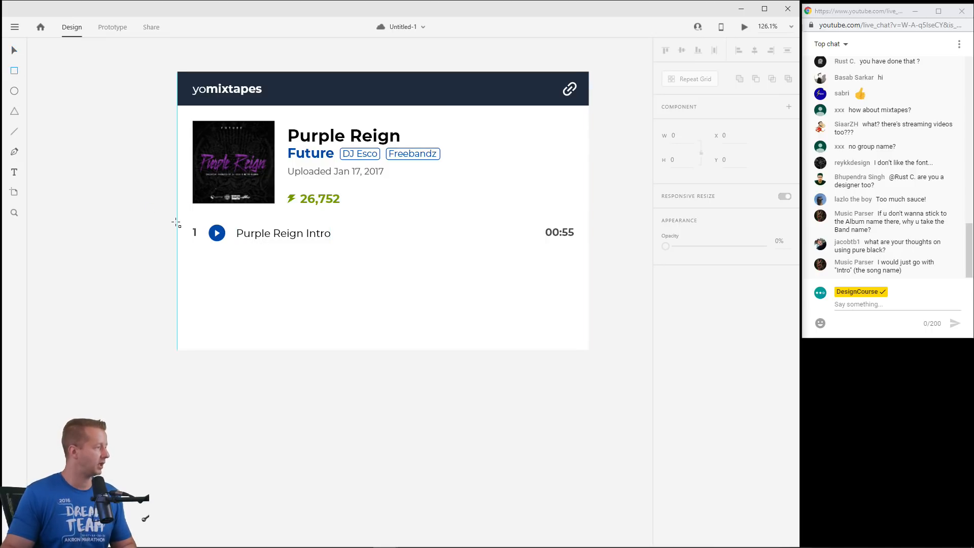
key("v")
left_click(391, 289)
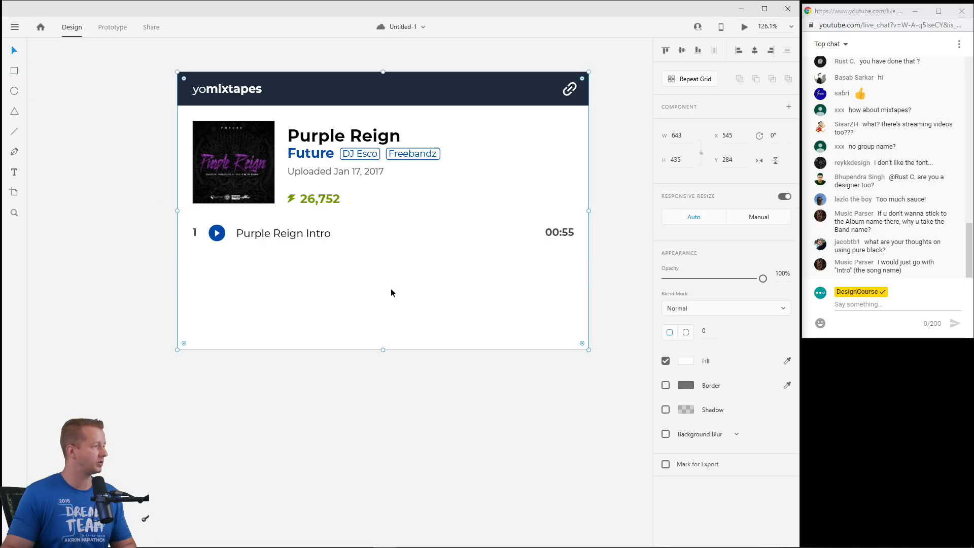
left_click_drag(383, 71, 381, 217)
left_click_drag(383, 350, 387, 249)
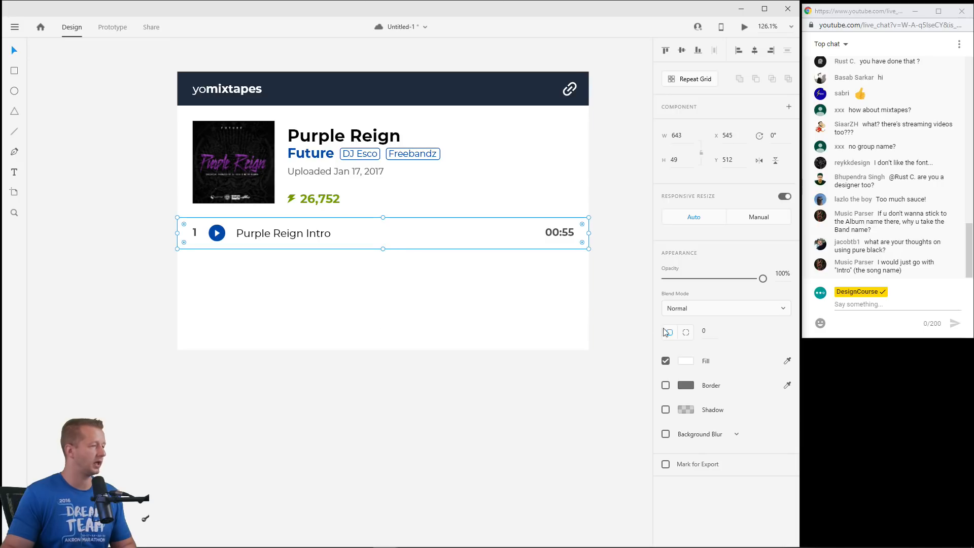
left_click(685, 361)
left_click_drag(533, 306, 531, 306)
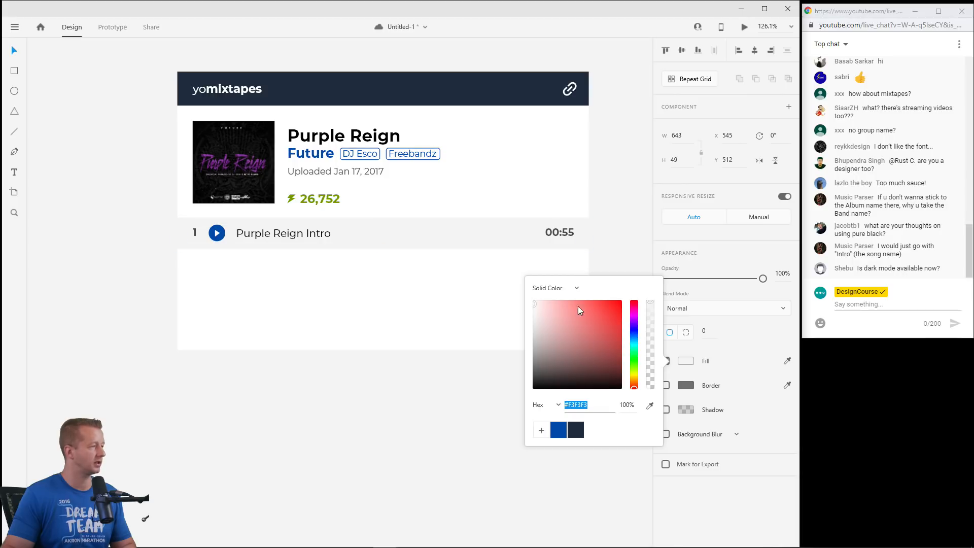
Add a drop shadow to the card's white background with X 4, Y 4 and blur 19.
left_click(394, 286)
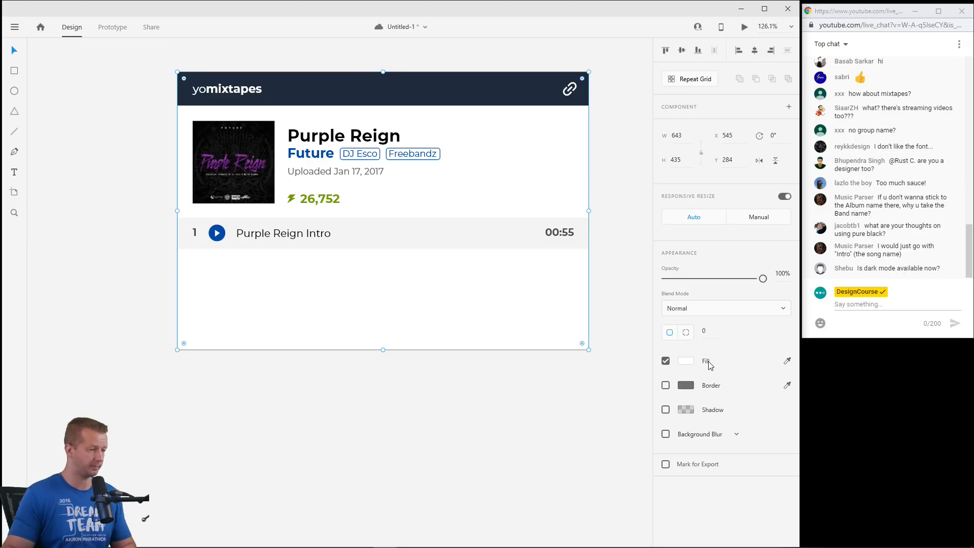
left_click(666, 411)
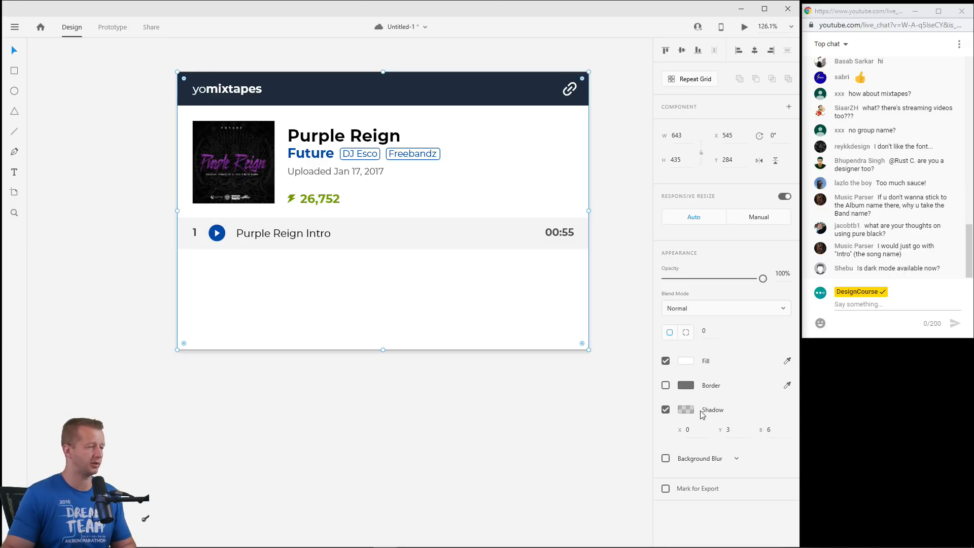
left_click(773, 429)
type("15")
key("Return")
left_click(739, 427)
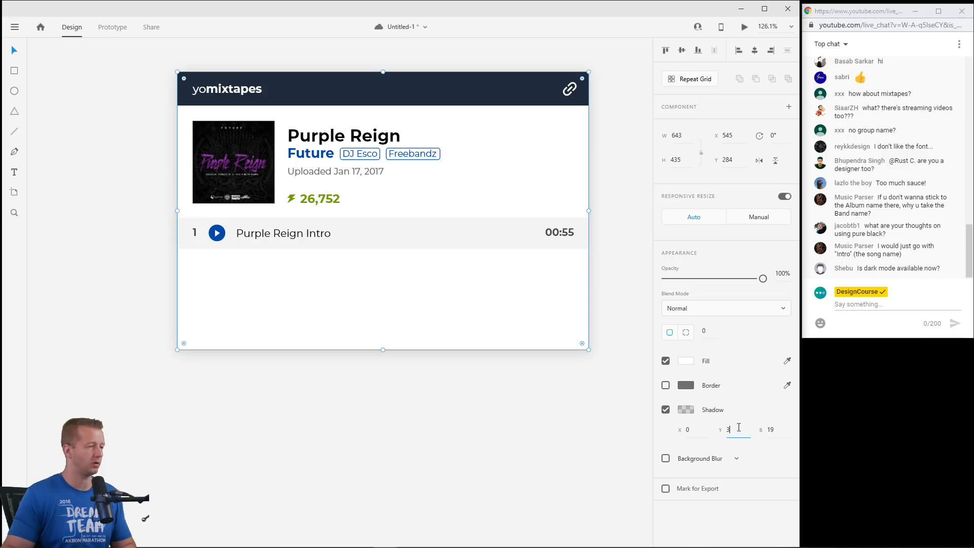
type("4")
key("Return")
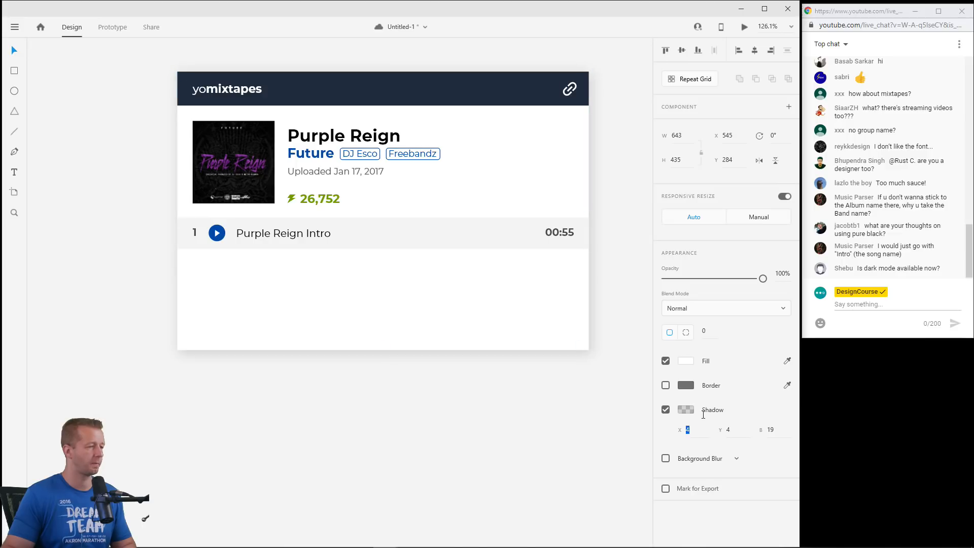
left_click(503, 336)
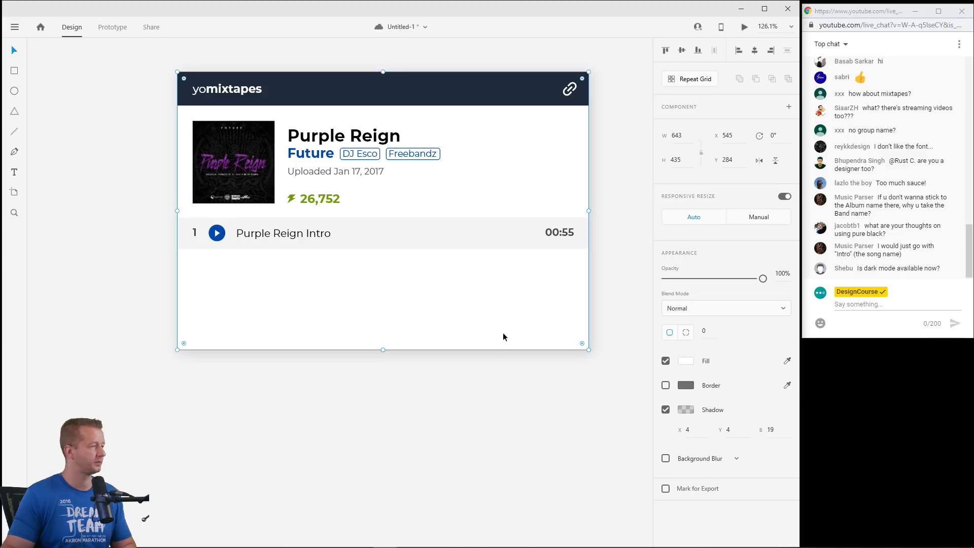
Lower the card shadow's black colour to 9% opacity.
left_click(685, 410)
left_click_drag(649, 417, 653, 425)
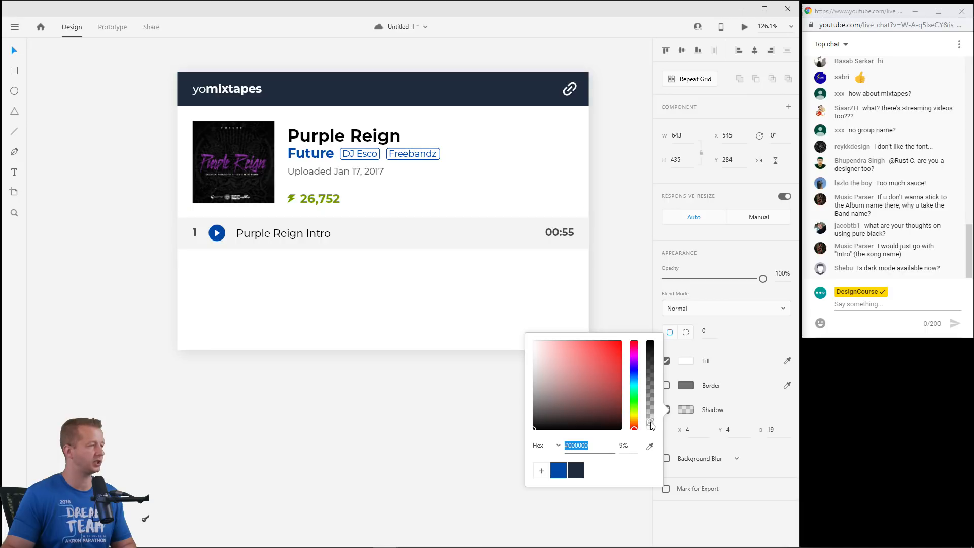
left_click(356, 384)
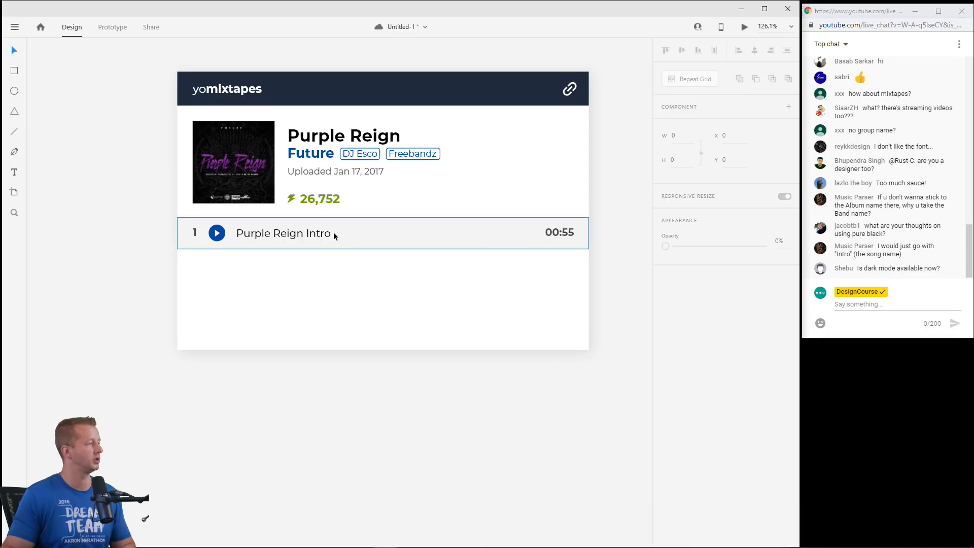
Extend the grey row strip upward to a height of 51 at Y 510, evening the space around the track content.
scroll(333, 232, "up", 3)
scroll(406, 232, "down", 3)
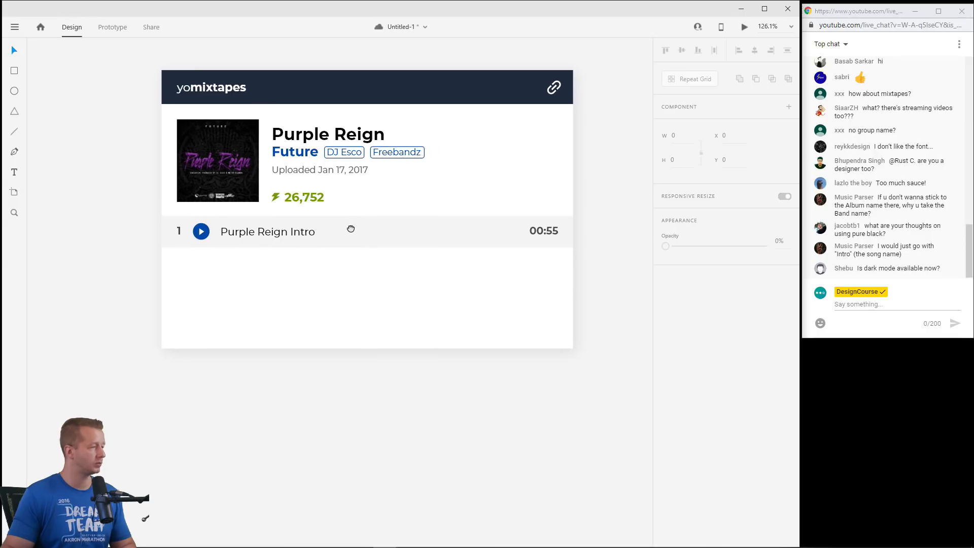
left_click(332, 235)
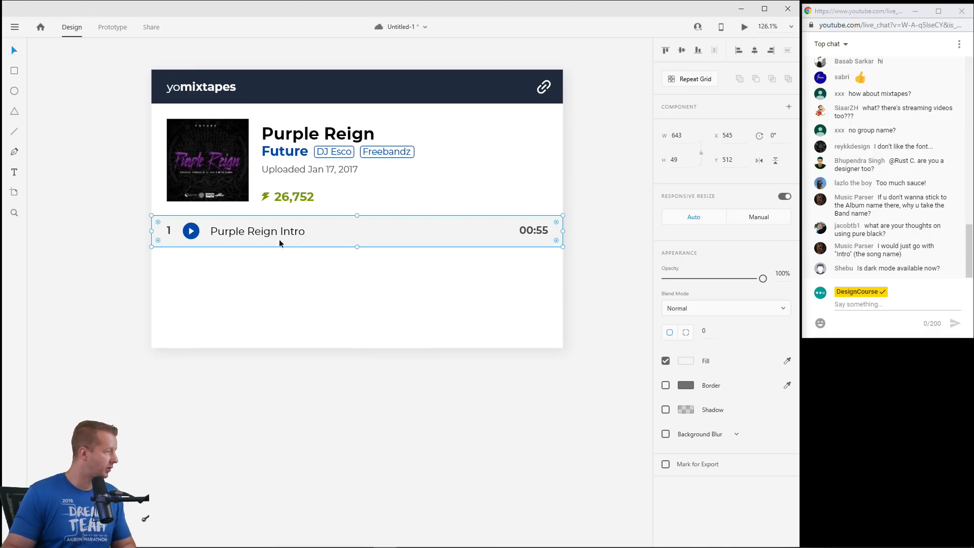
scroll(203, 237, "up", 5)
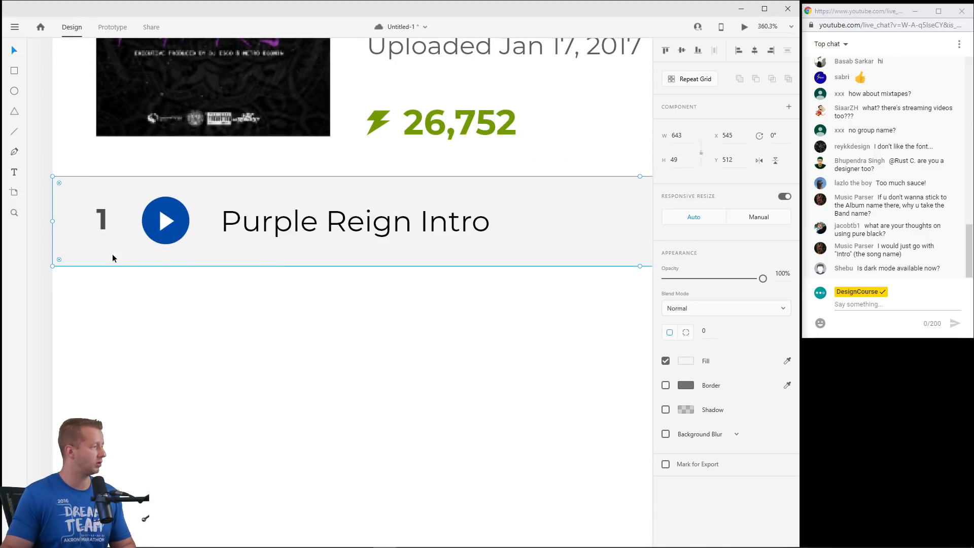
scroll(513, 279, "down", 2)
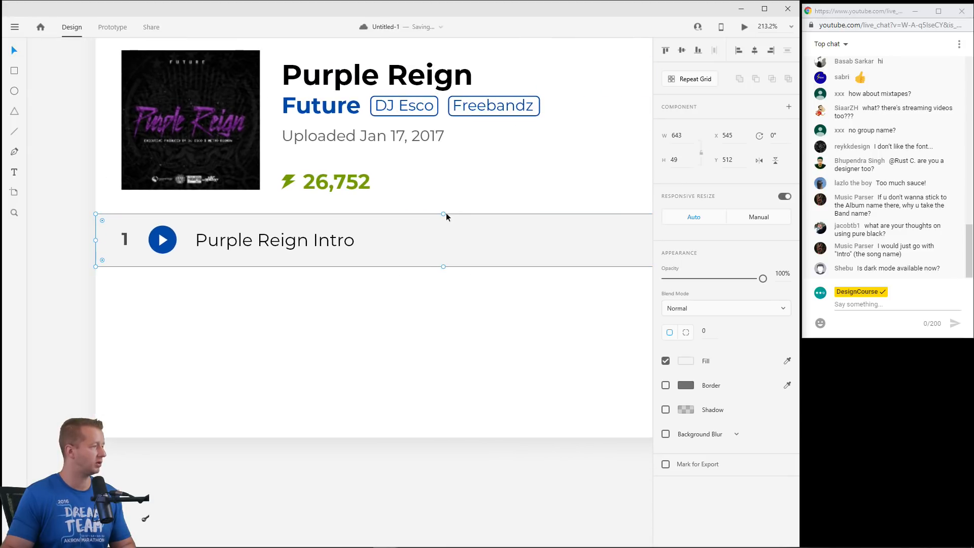
left_click_drag(445, 213, 446, 211)
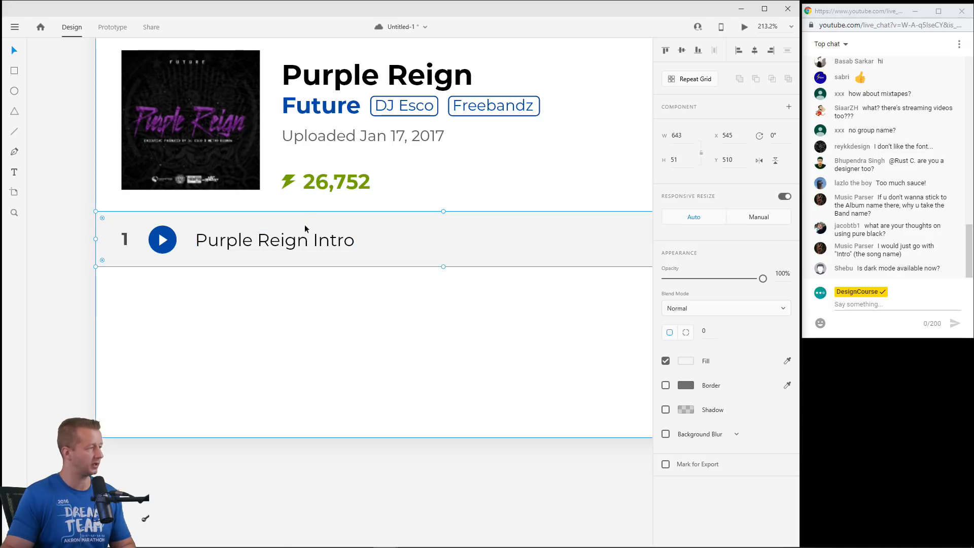
left_click(329, 325)
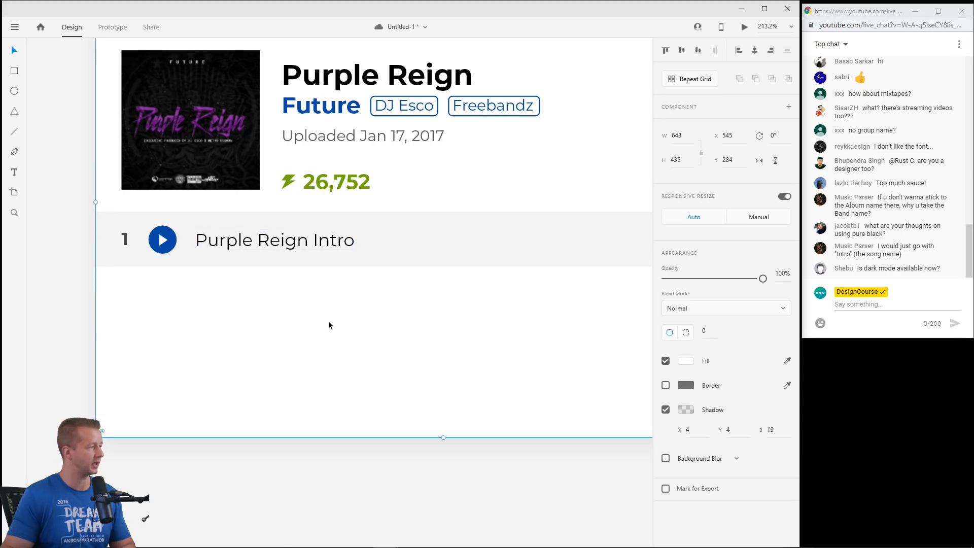
left_click(78, 259)
scroll(78, 259, "down", 6)
left_click_drag(61, 260, 178, 263)
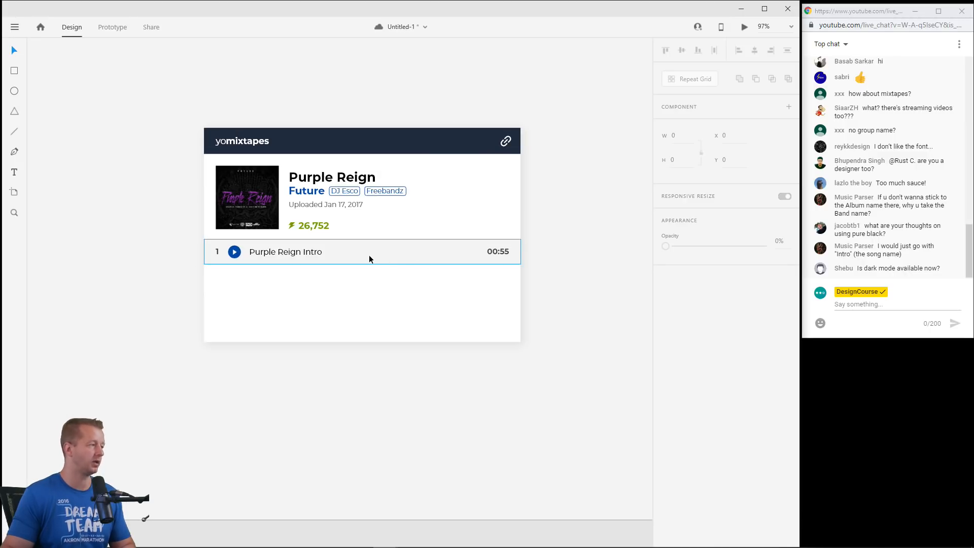
left_click(383, 251)
scroll(348, 273, "up", 3)
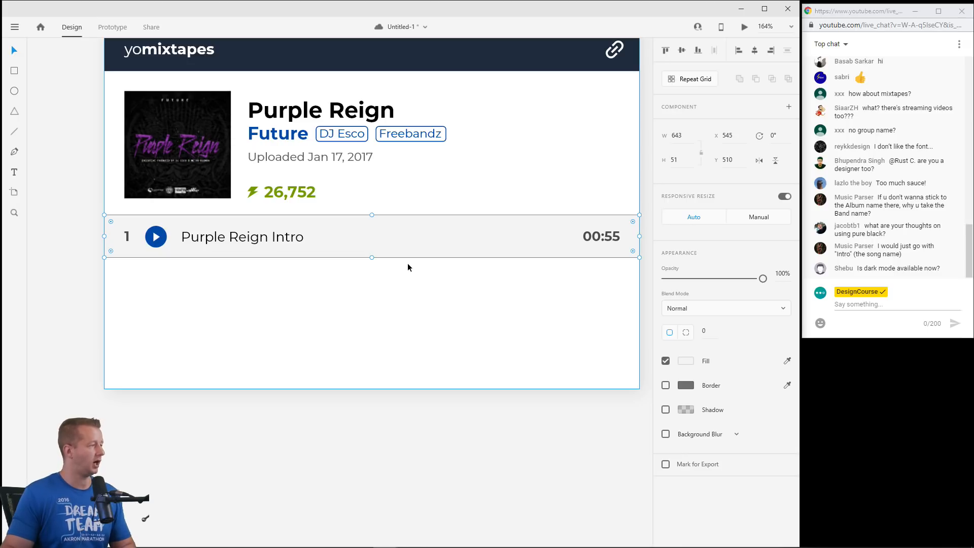
left_click(91, 257)
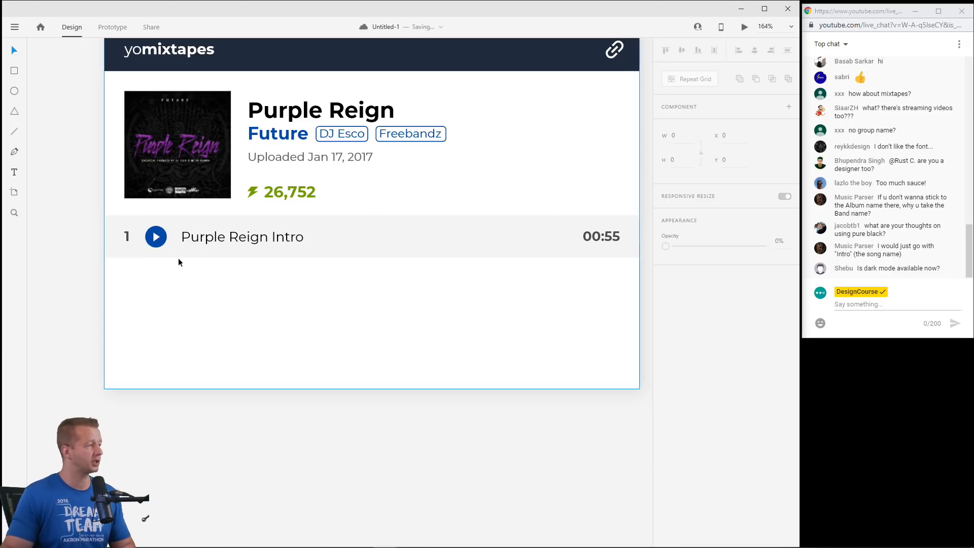
Show the document's layers and inspect the shapes inside the row's play button group.
left_click(158, 238)
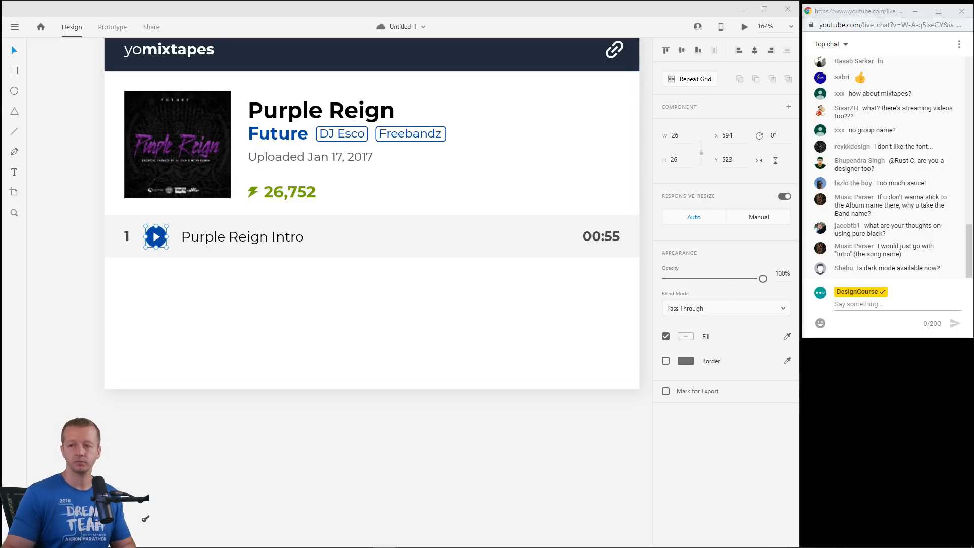
left_click(155, 241)
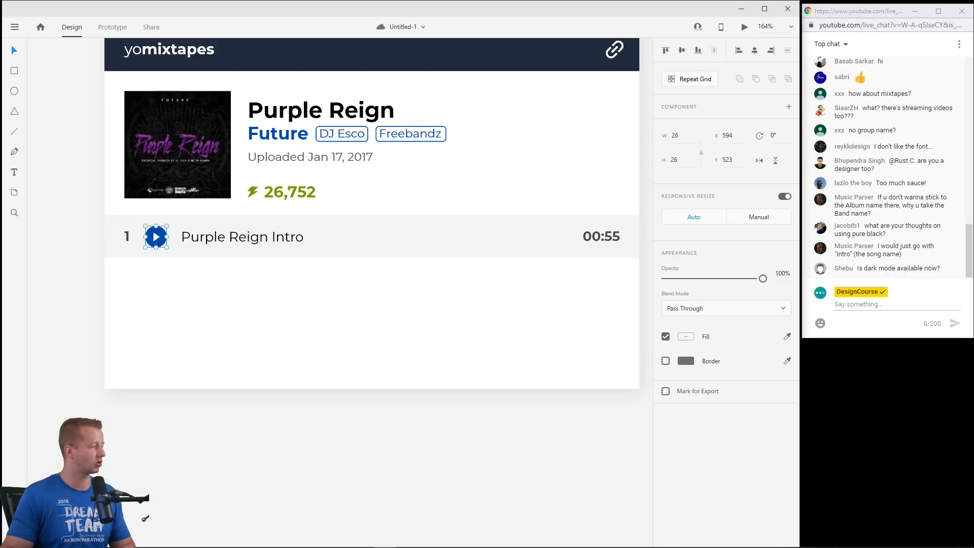
key("ctrl+y")
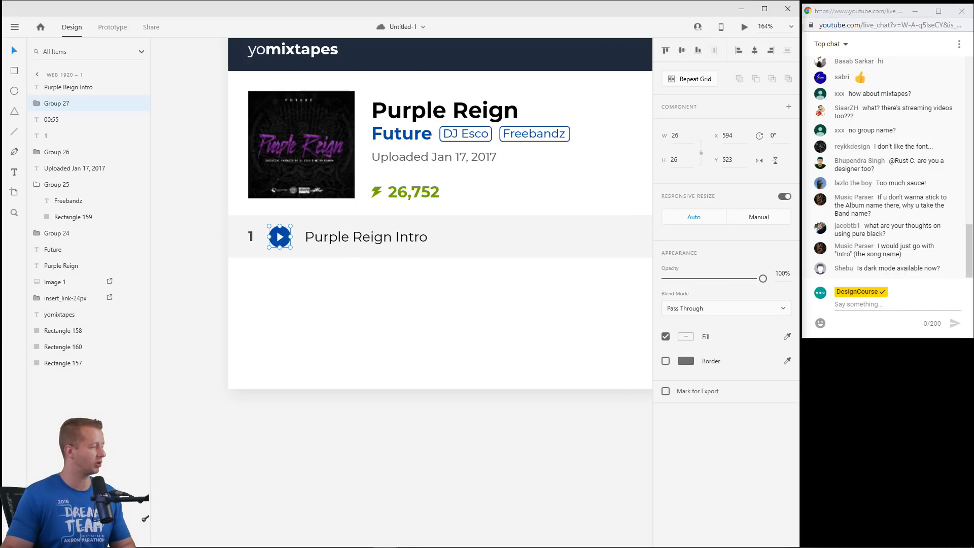
left_click(37, 104)
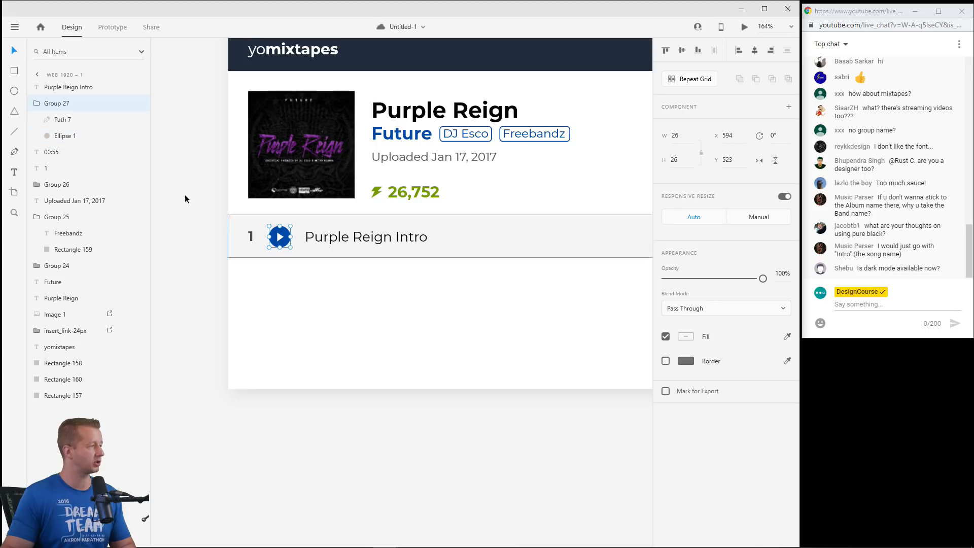
left_click(37, 104)
left_click(208, 272)
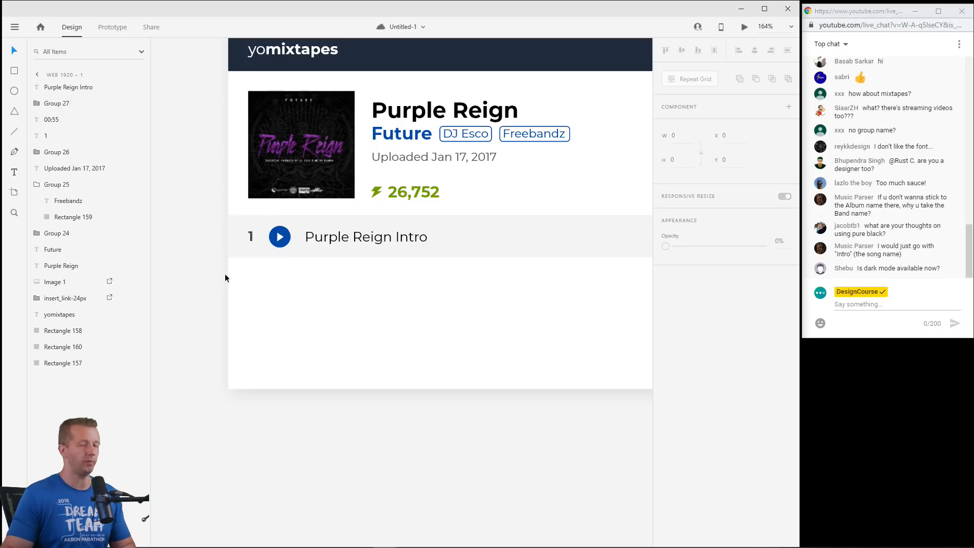
Paste the copied play button group, place it at X 614, Y 545 beside the row's button and set its opacity to 100%.
left_click(278, 239)
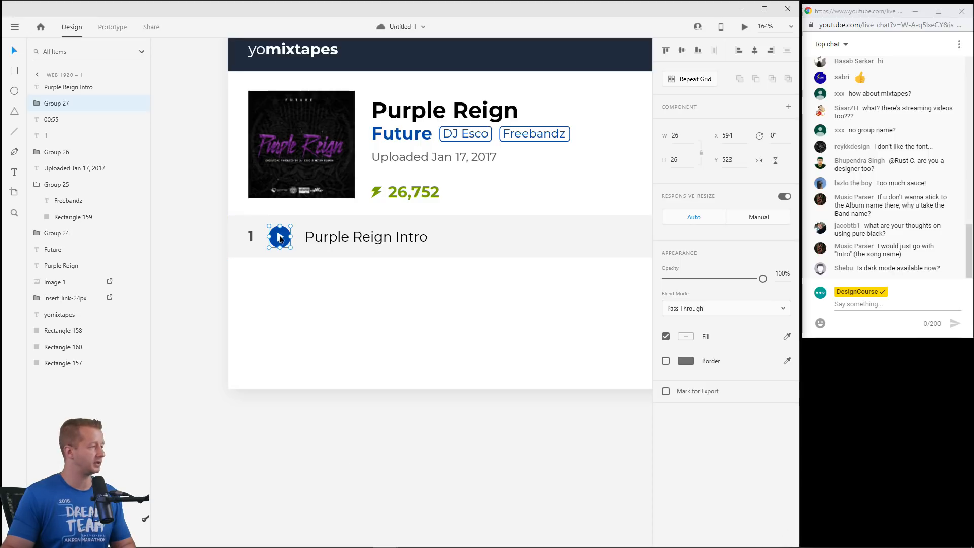
scroll(286, 266, "up", 3)
key("ctrl+v")
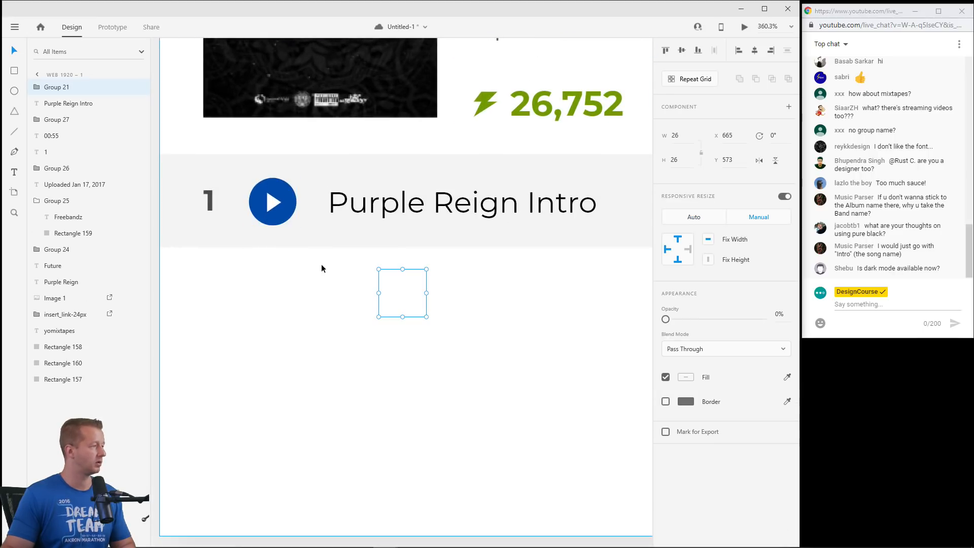
left_click_drag(401, 289, 307, 237)
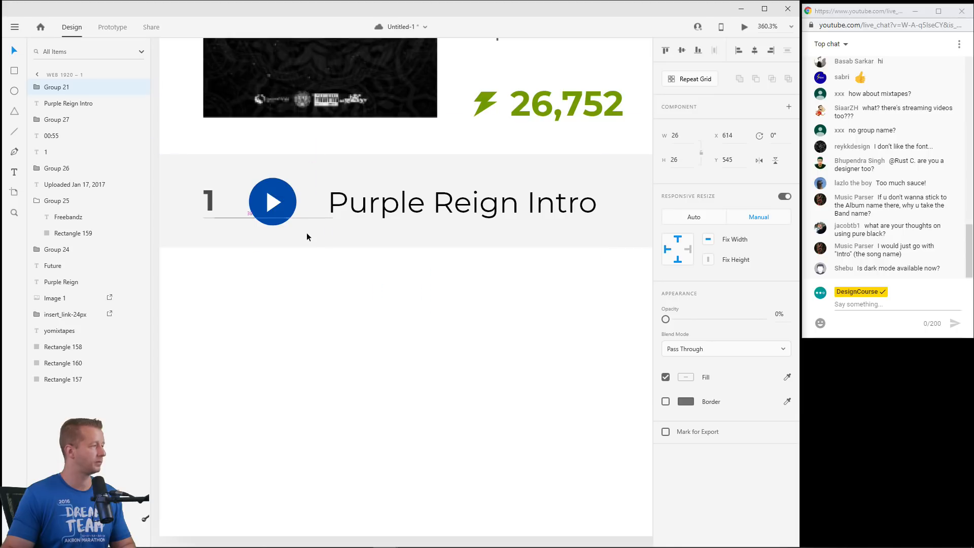
left_click_drag(665, 319, 842, 321)
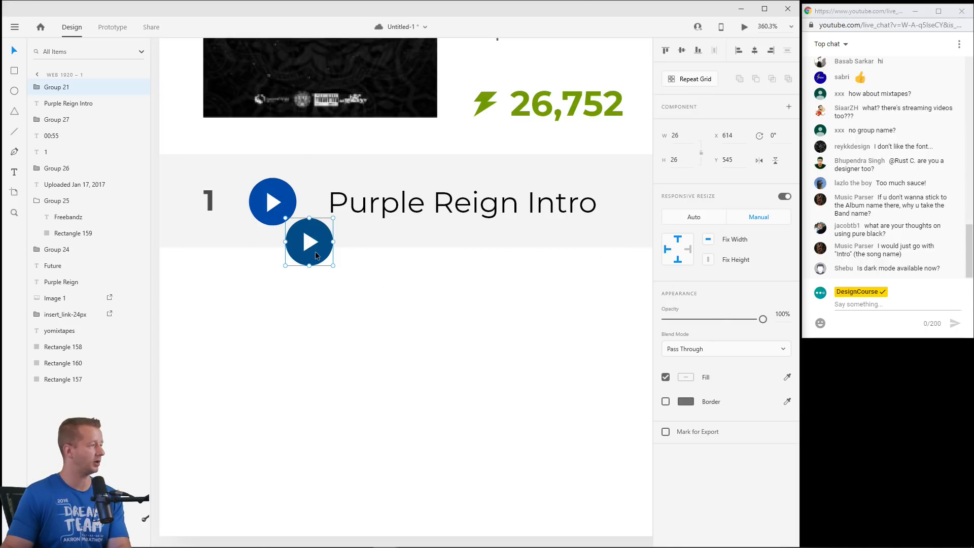
Delete the duplicate play button and move the Purple Reign Intro title to X 673, Y 527, freeing space beside the remaining button.
key("Delete")
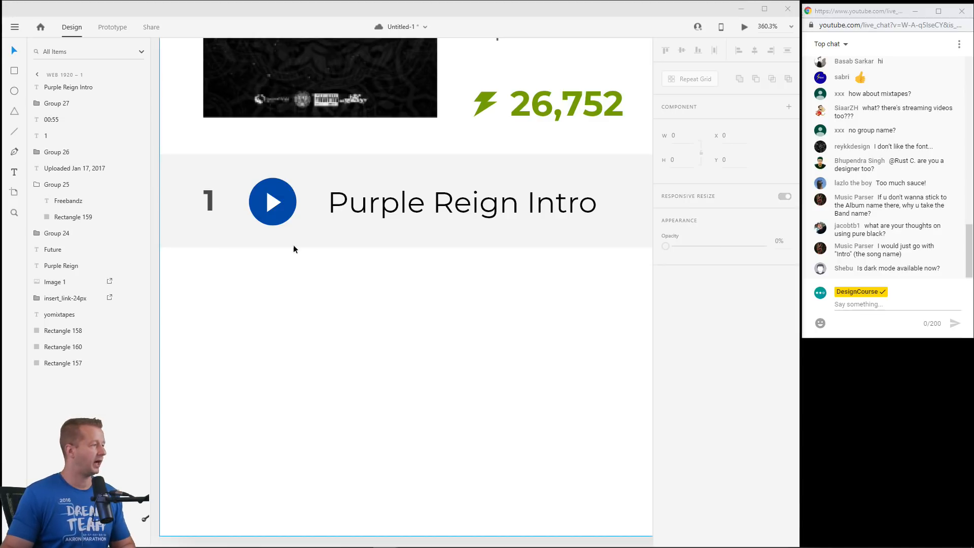
left_click(280, 203)
left_click_drag(342, 205, 408, 205)
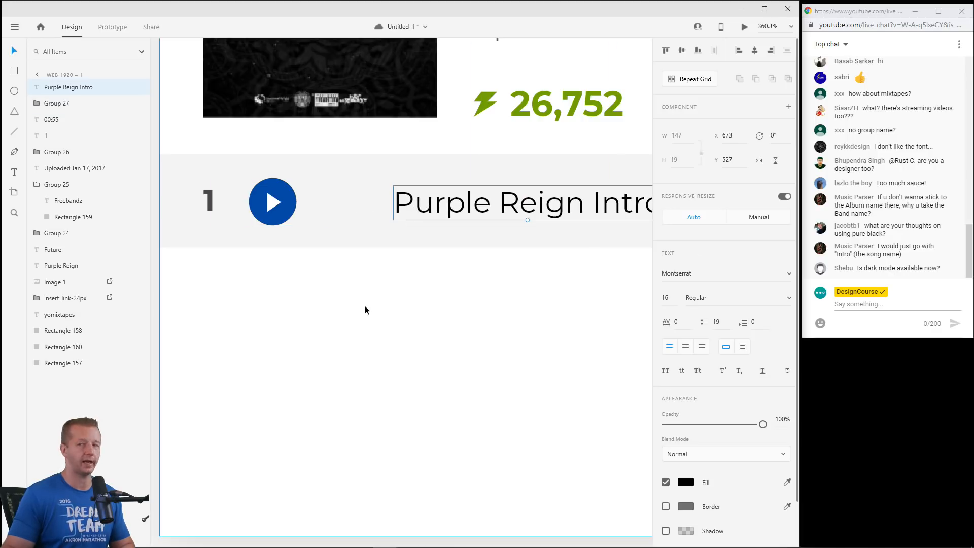
left_click(364, 306)
Draw a closed speaker outline with the Pen tool between the row's play button and title, about 5 wide and 12 high.
left_click(14, 151)
left_click(204, 218)
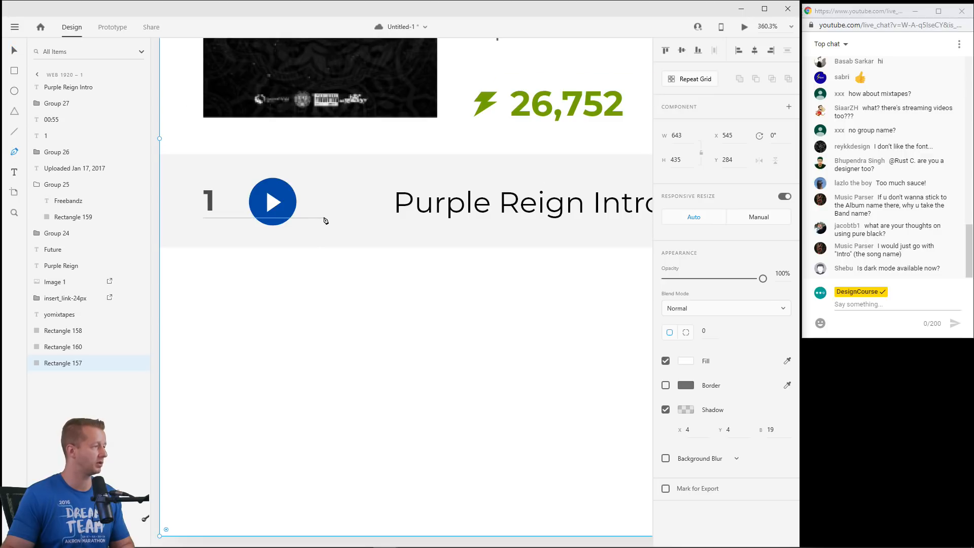
scroll(325, 220, "up", 5)
left_click_drag(384, 222, 383, 200)
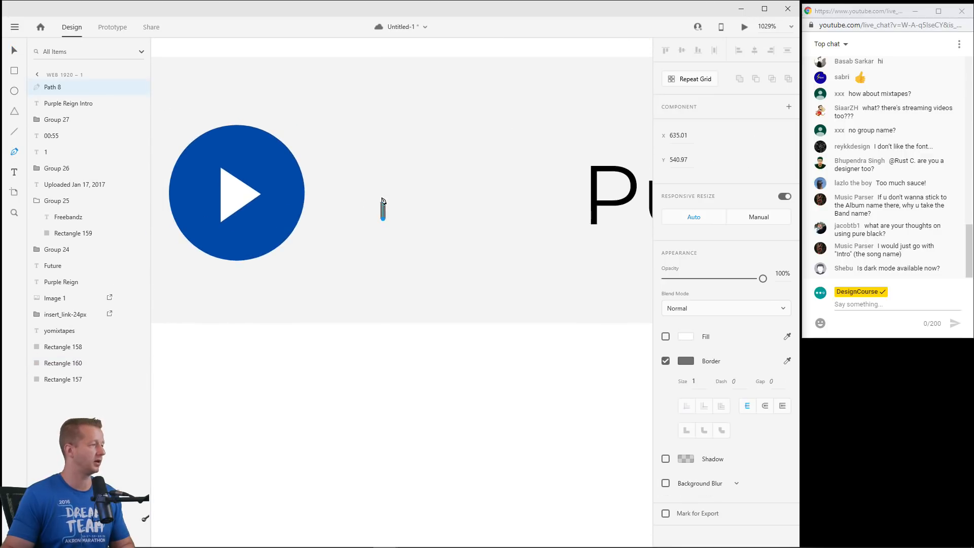
left_click(383, 192)
left_click(395, 191)
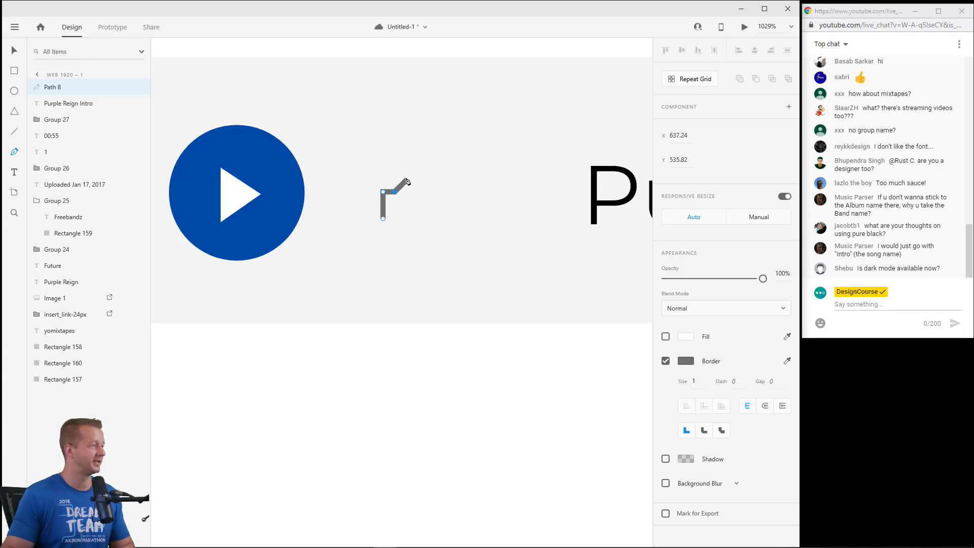
left_click(408, 240)
left_click(397, 226)
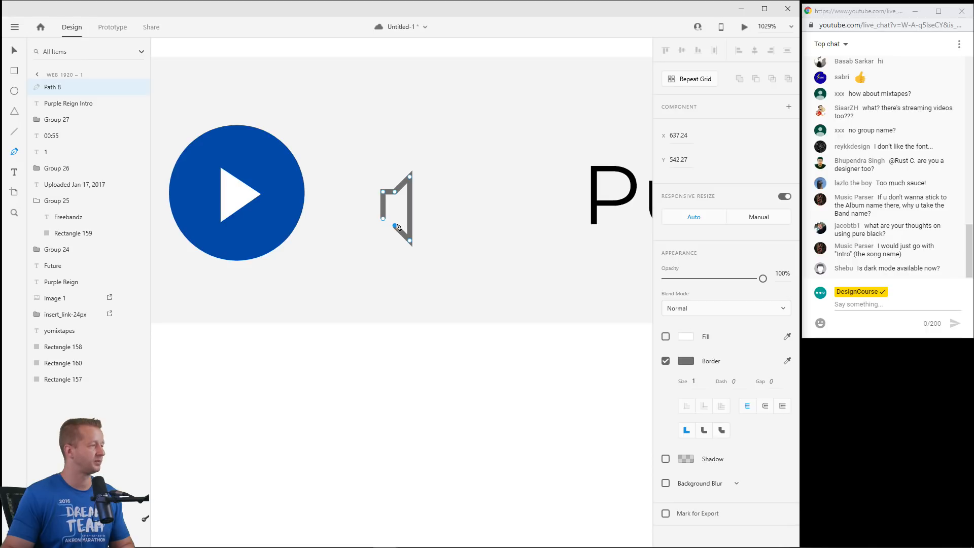
left_click(383, 223)
key("Escape")
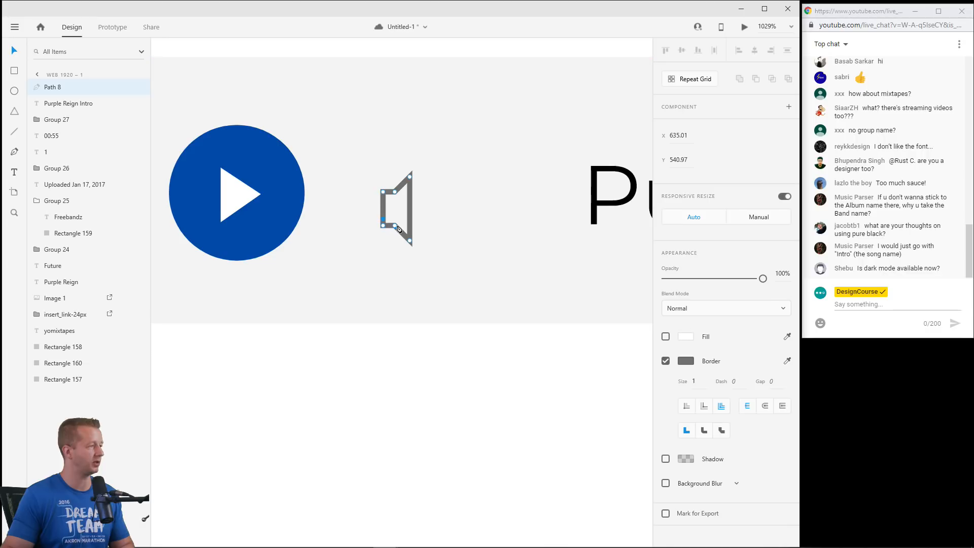
Move the speaker outline's two outer cone corners away from the play button, widening the shape to about 6.2.
left_click(418, 390)
left_click(409, 212)
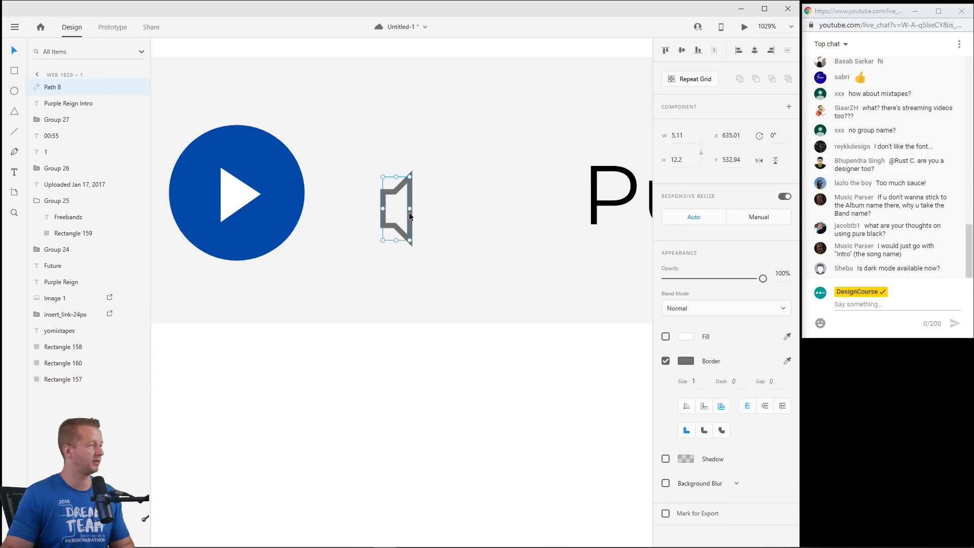
double_click(409, 212)
left_click(411, 241)
left_click(411, 178, "shift")
left_click_drag(410, 181, 415, 180)
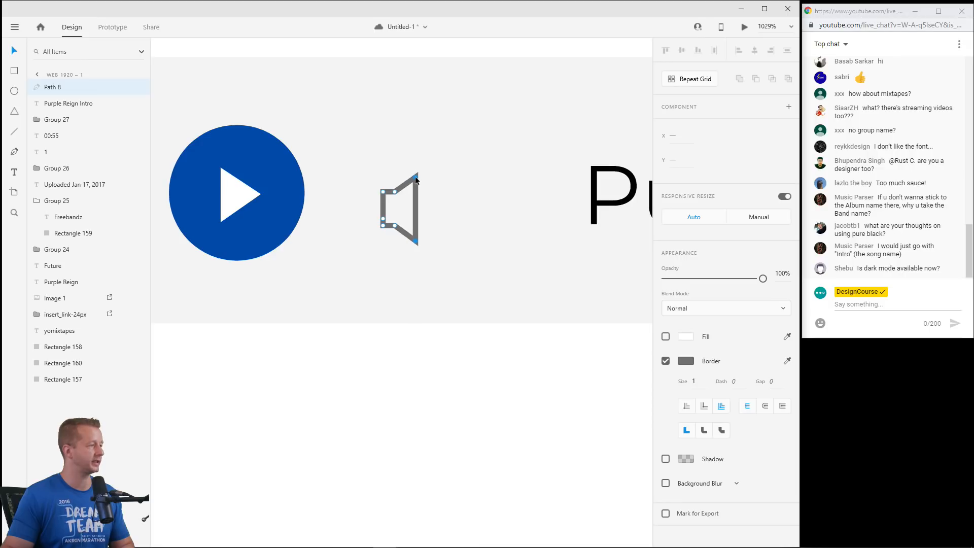
left_click(443, 391)
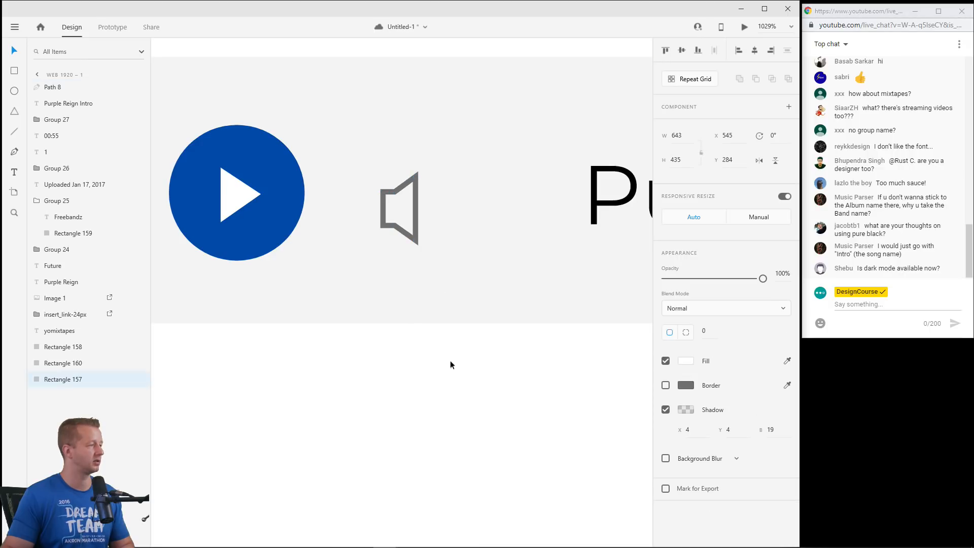
Remove the speaker shape's border and fill it with the blue sampled from the play button.
left_click(416, 223)
left_click(665, 361)
left_click(666, 337)
left_click(787, 337)
left_click(293, 222)
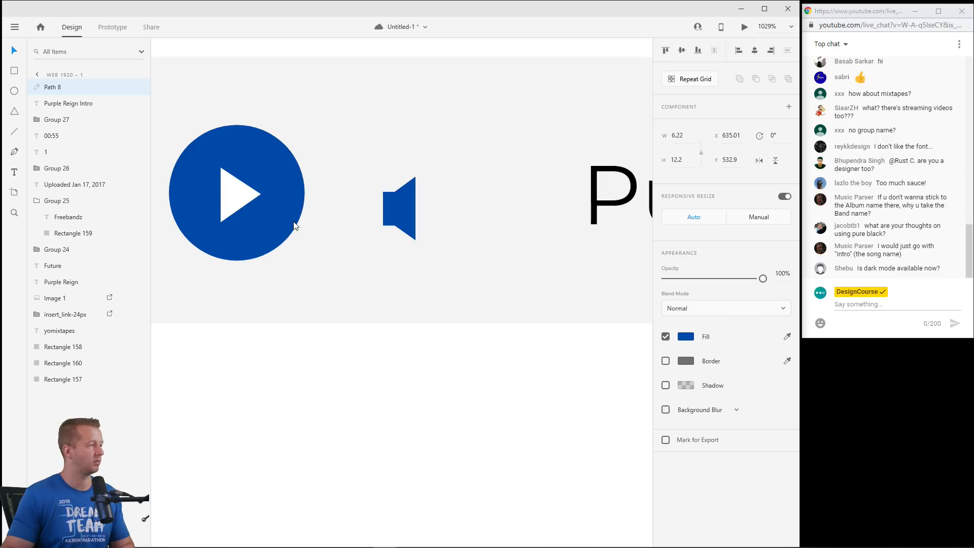
left_click(422, 369)
Draw an outward-curving sound wave about 6.3 high beside the speaker's cone with the Pen tool.
left_click(14, 132)
left_click(14, 151)
left_click(426, 190)
left_click(426, 222)
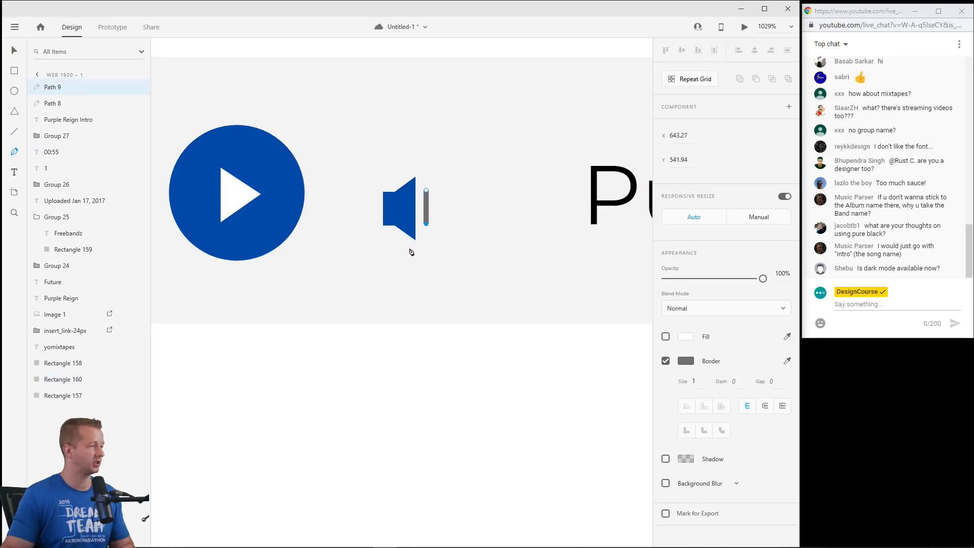
left_click_drag(428, 226, 409, 242)
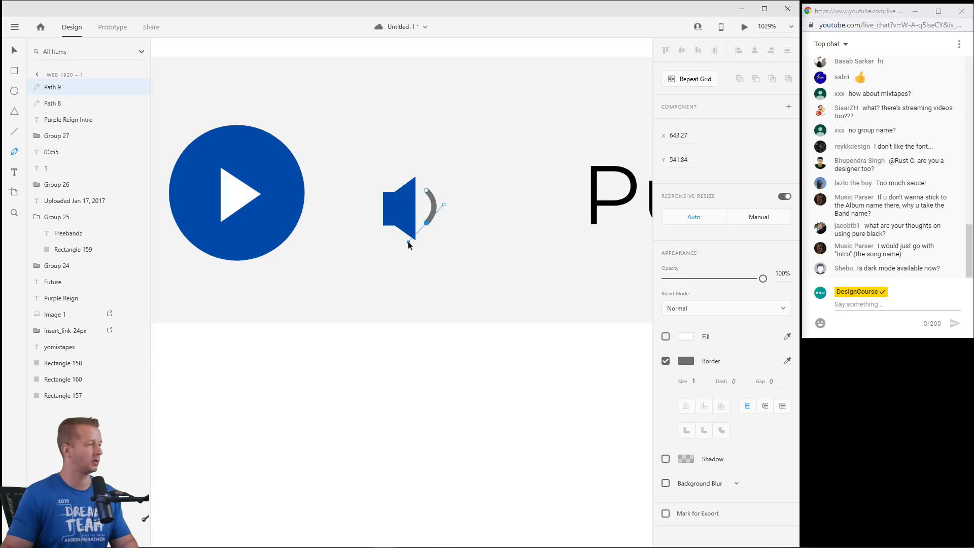
key("Escape")
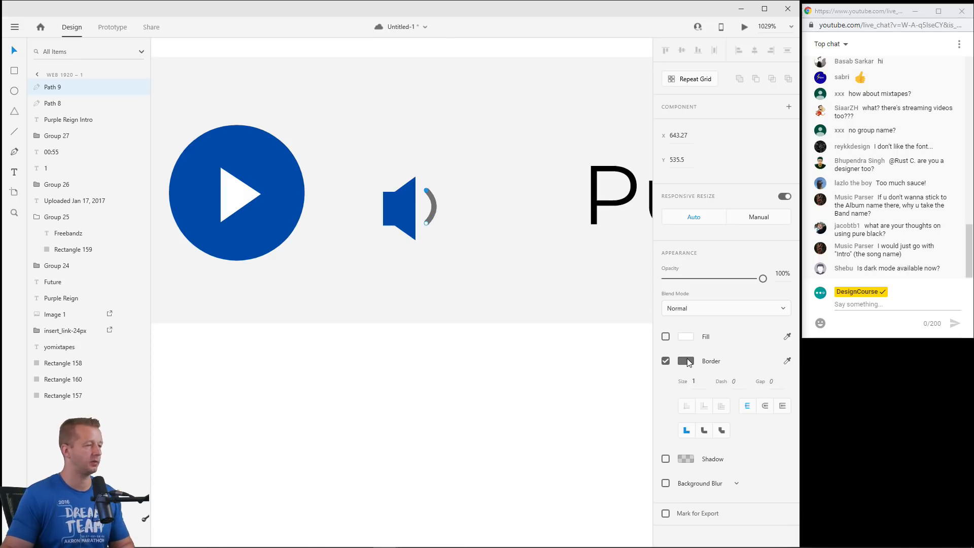
Style the sound wave with a 1.5 border, round caps and the play button's sampled blue #0049A8.
type("1.5")
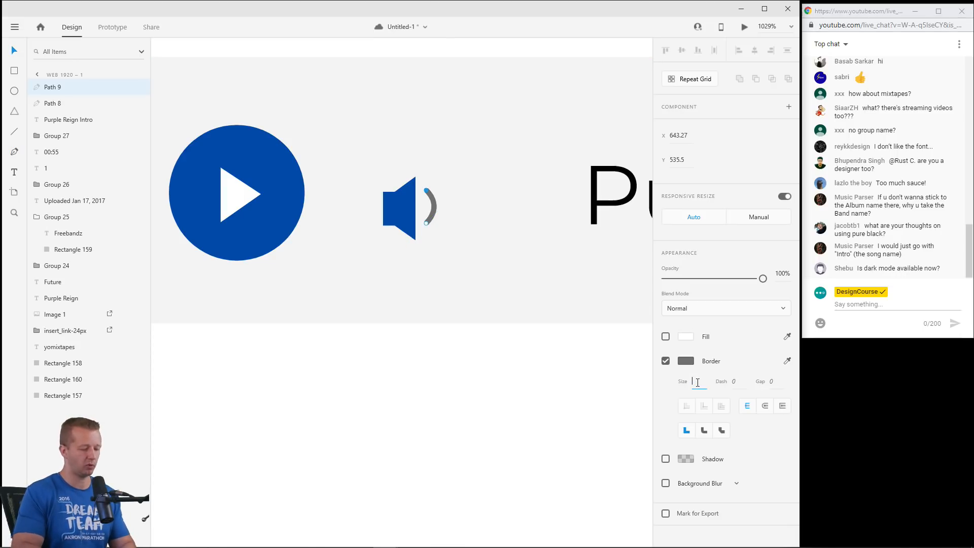
key("Return")
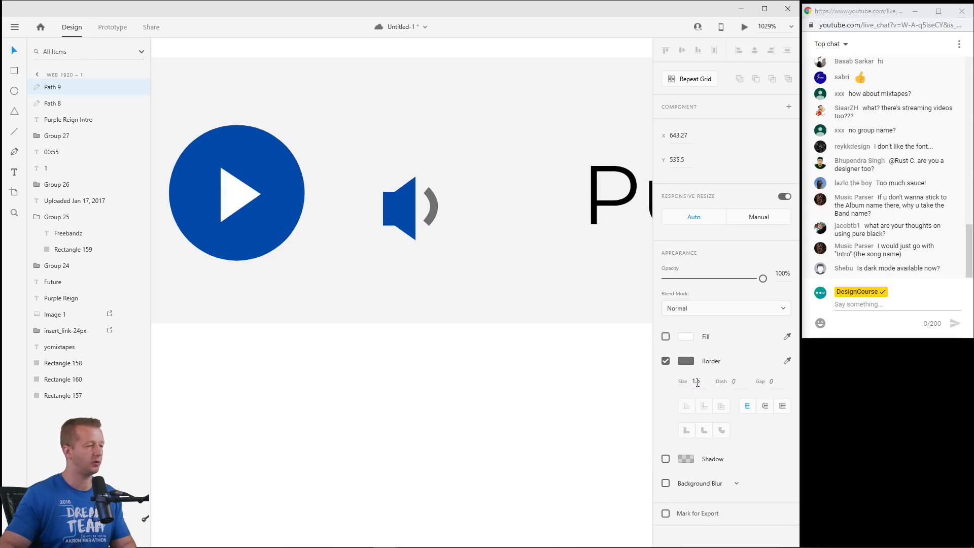
left_click(767, 409)
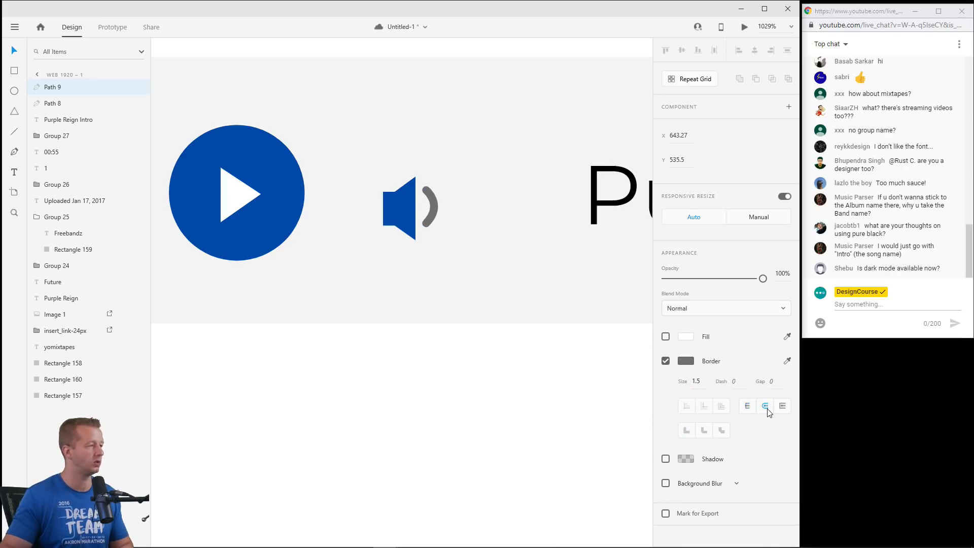
left_click(686, 361)
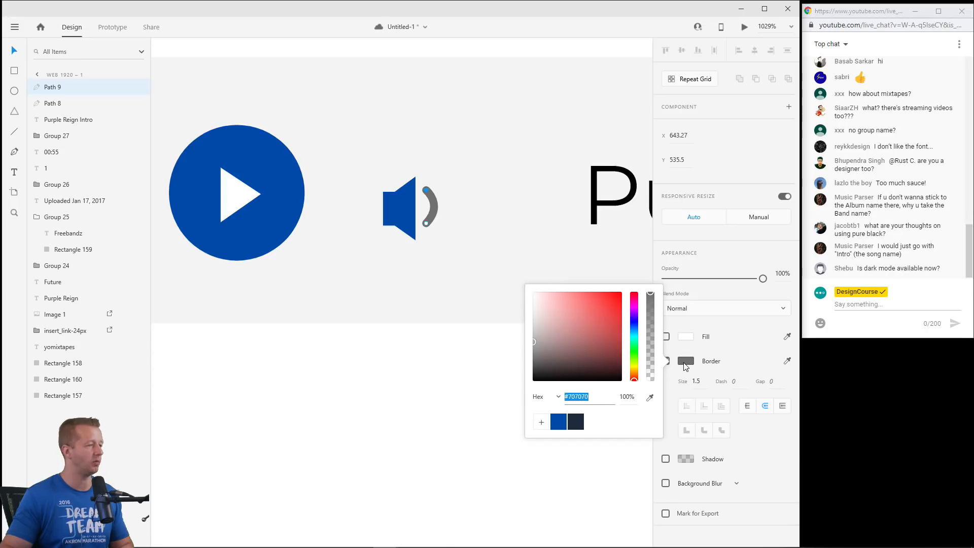
left_click(650, 398)
left_click(288, 213)
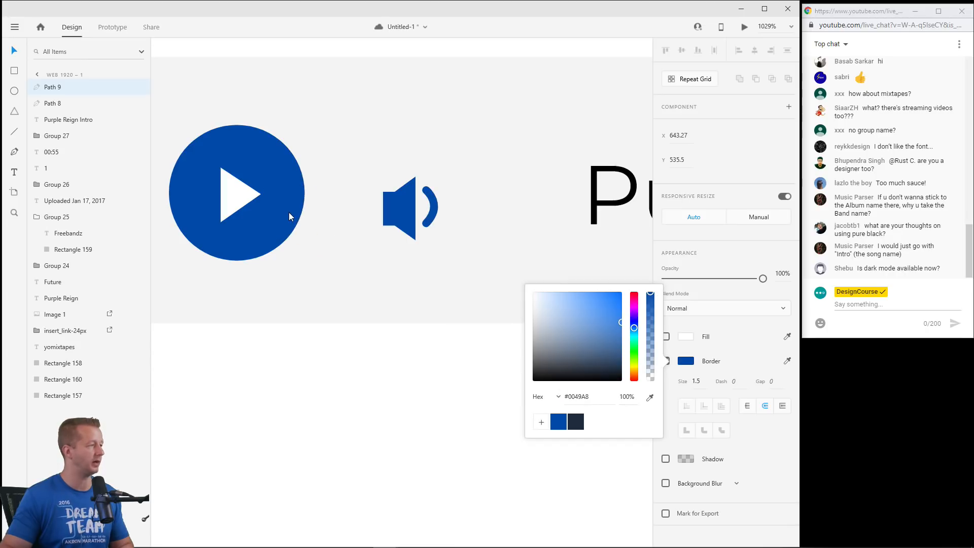
Duplicate the sound wave and enlarge the copy to about 2.3 by 9.6 outside the first, at about X 645.9, Y 533.9.
left_click(421, 220)
double_click(435, 207)
key("ctrl+z")
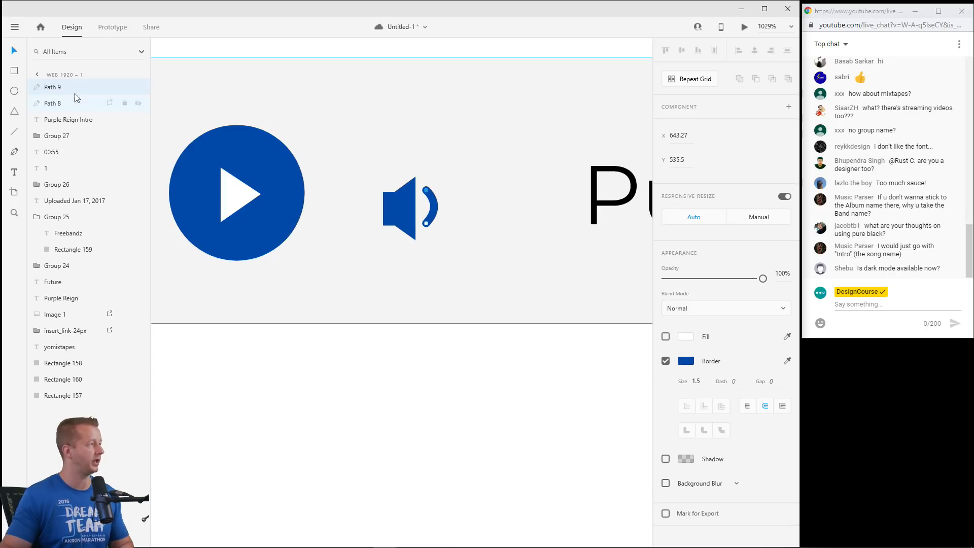
key("ctrl+d")
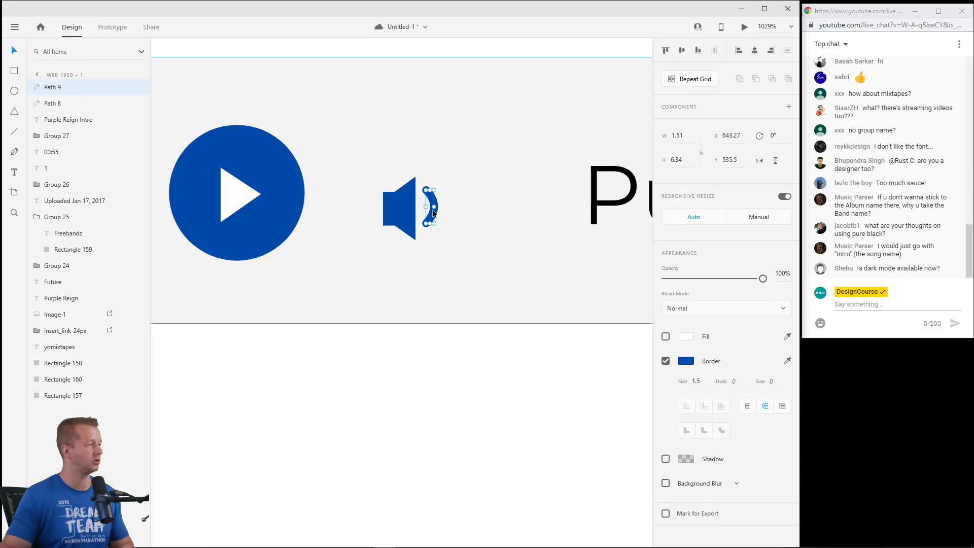
left_click_drag(434, 214, 447, 232)
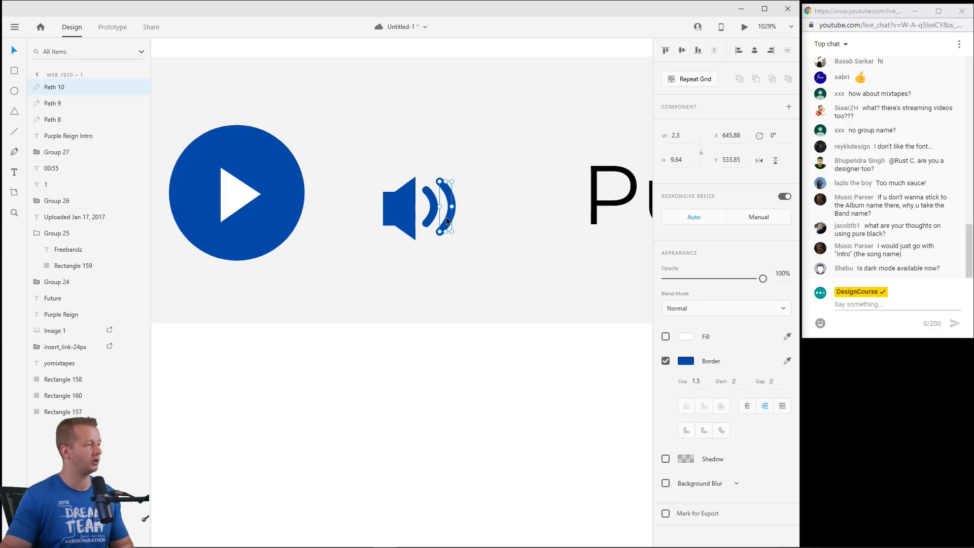
left_click(488, 219)
Group the speaker shape and both sound waves into one icon.
left_click(424, 251)
left_click(401, 208)
left_click(432, 208, "shift")
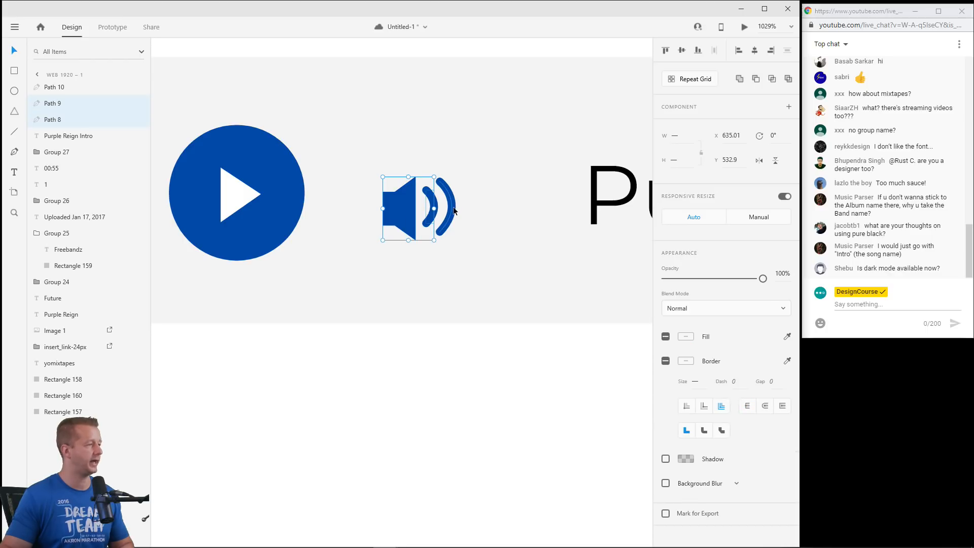
key("ctrl+g")
Enlarge the speaker icon to about 15.8 by 14.7 and place it close beside the play button at about X 624.7, Y 528.7.
scroll(397, 355, "down", 3)
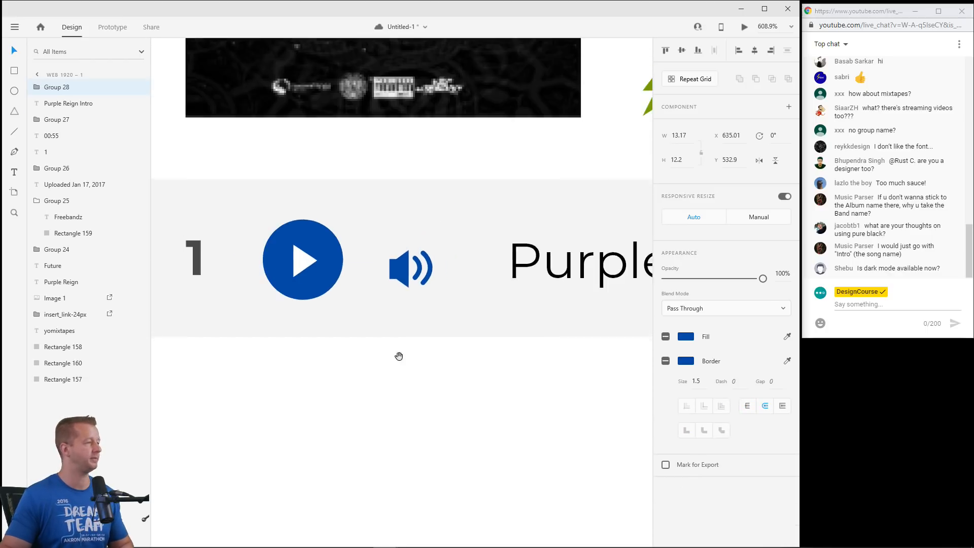
left_click_drag(399, 356, 487, 369)
left_click_drag(490, 274, 495, 249)
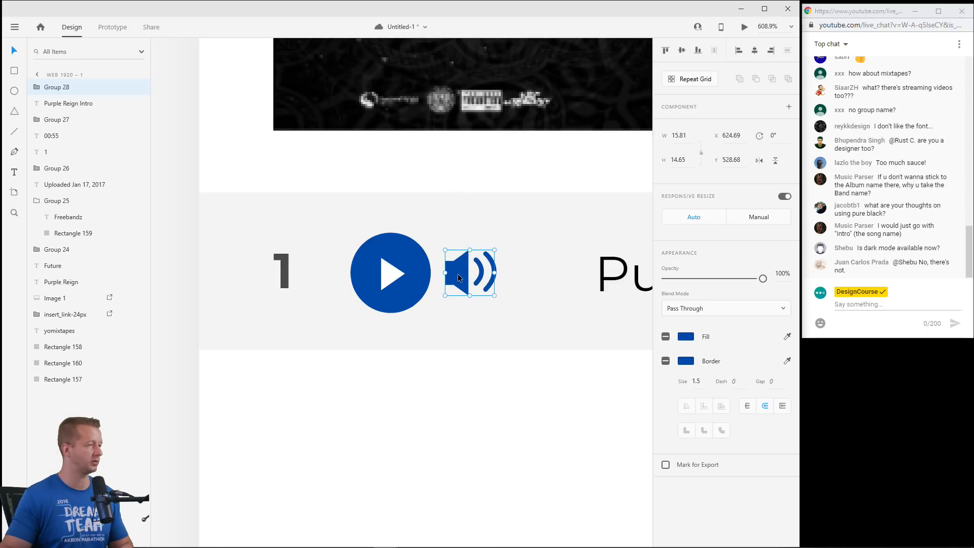
Move the speaker icon onto the blue play button, and place its Group 28 layer directly below Group 27.
mouse_move(458, 278)
left_mouse_down()
mouse_move(375, 282)
mouse_move(457, 277)
left_mouse_up()
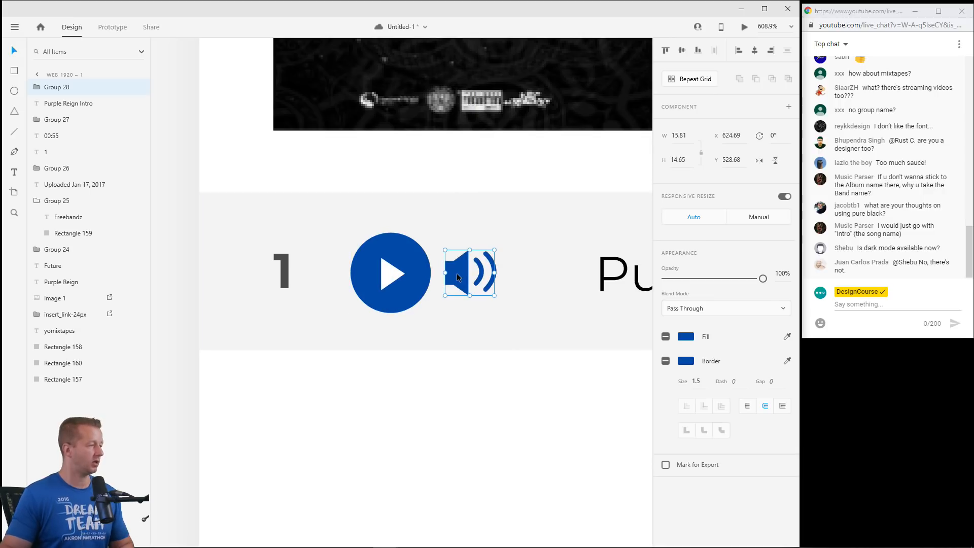
left_click_drag(458, 277, 373, 278)
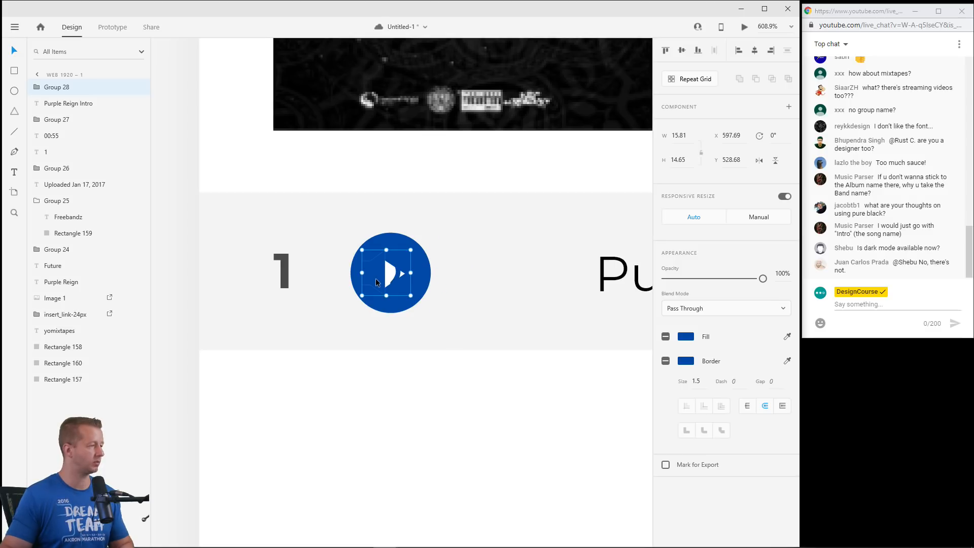
left_click(405, 276)
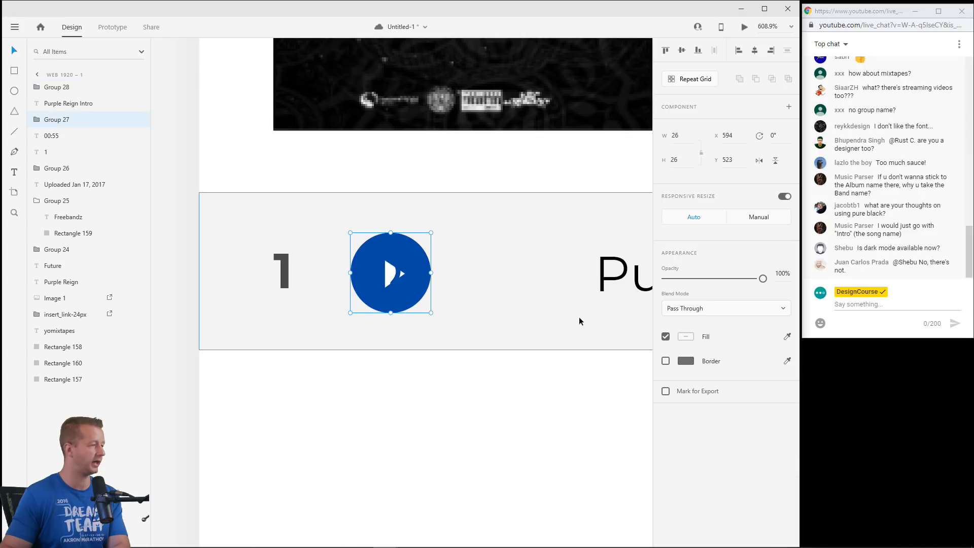
left_click_drag(762, 279, 783, 283)
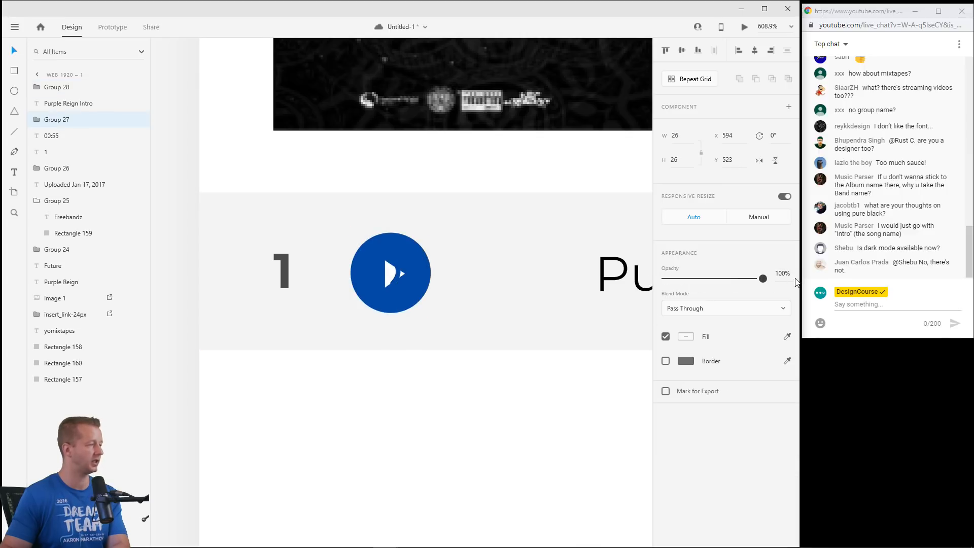
double_click(394, 272)
left_click_drag(49, 87, 60, 122)
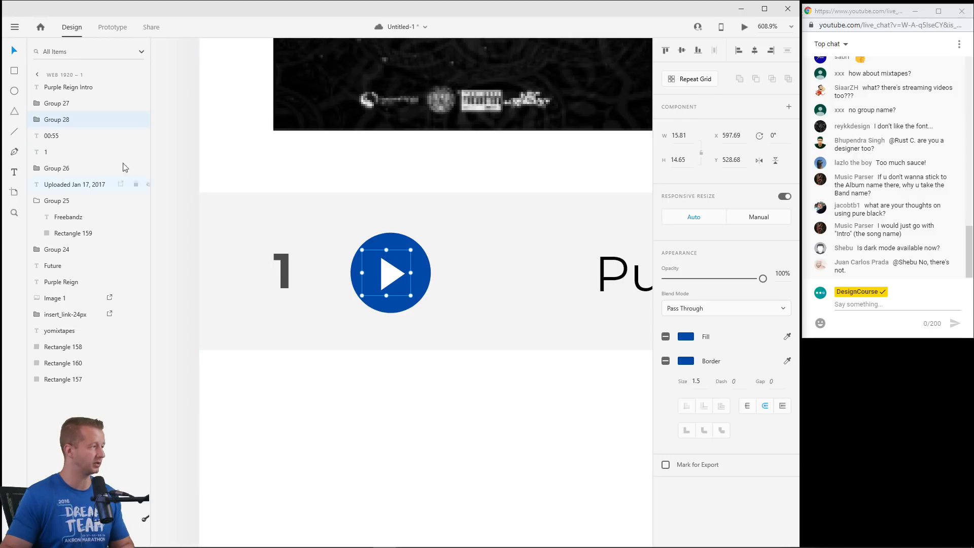
left_click(415, 401)
left_click(392, 274)
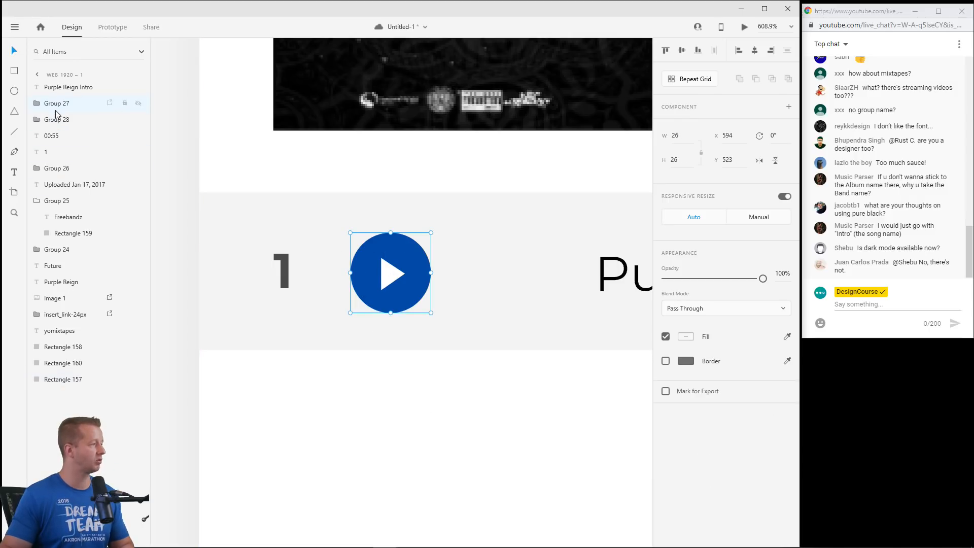
Combine the play button group (Group 27) and the speaker icon group (Group 28) into one component.
left_click(58, 120)
left_click(62, 108)
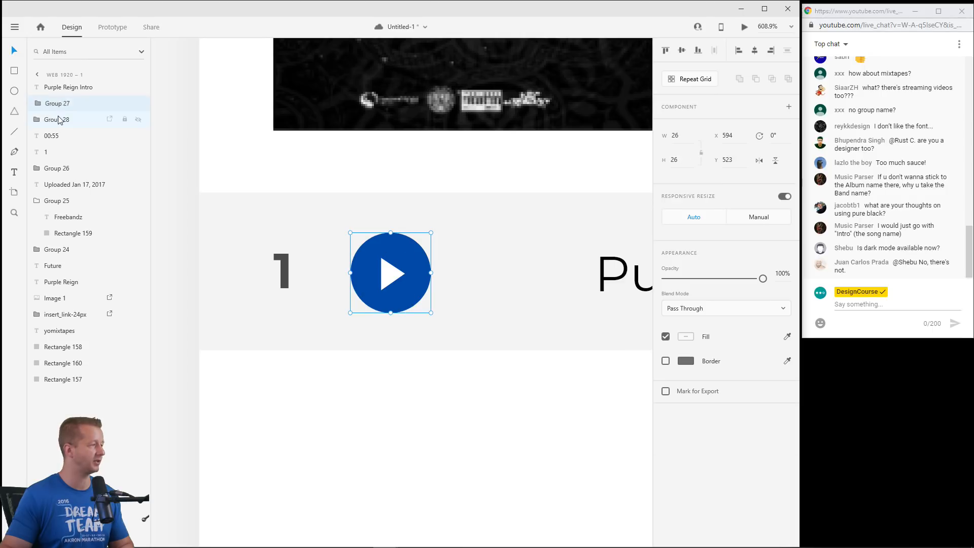
left_click(58, 121, "shift")
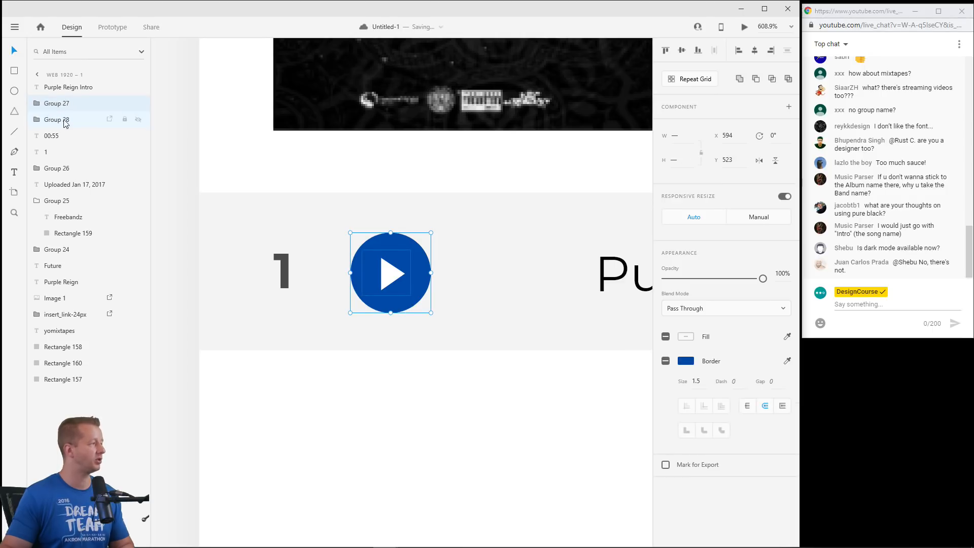
right_click(384, 254)
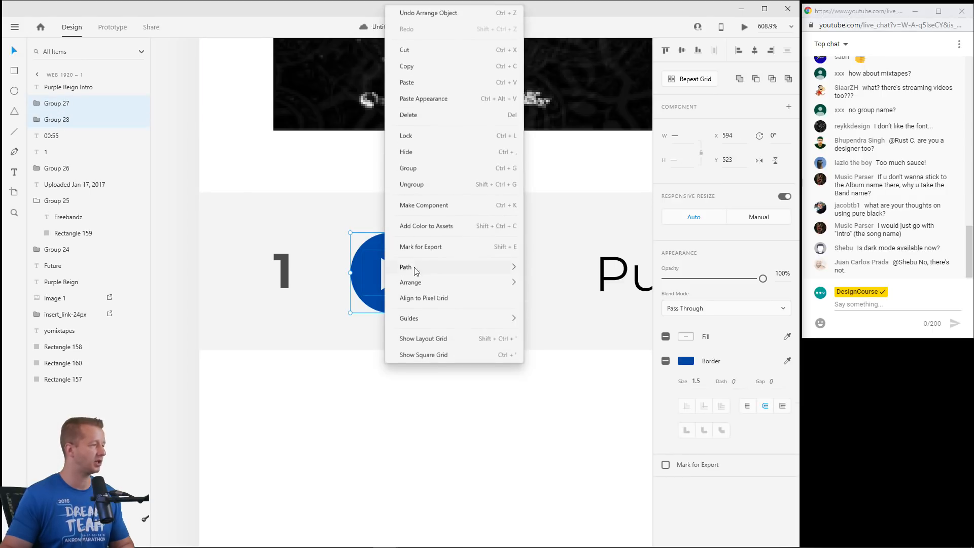
left_click(433, 205)
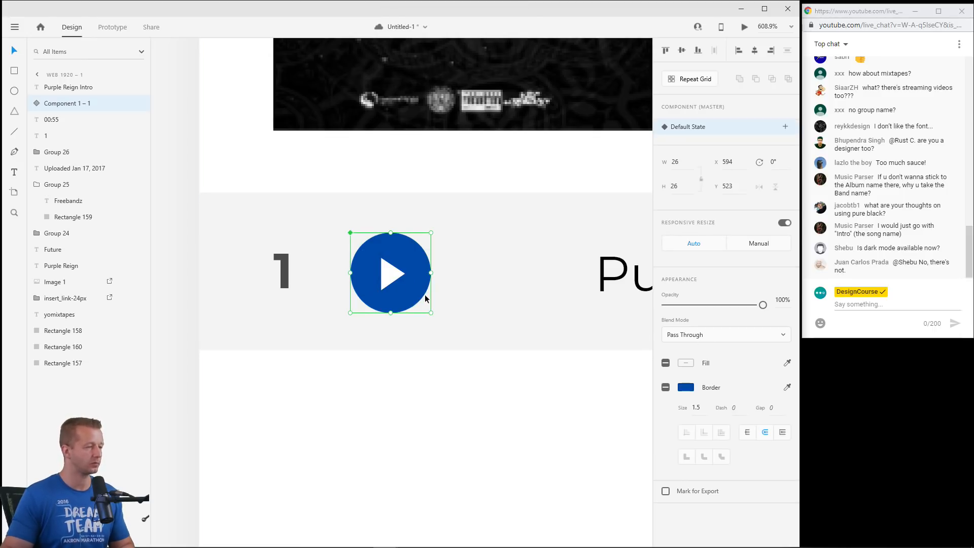
Add a new state named "play" to the play button component.
left_click(786, 126)
left_click(709, 133)
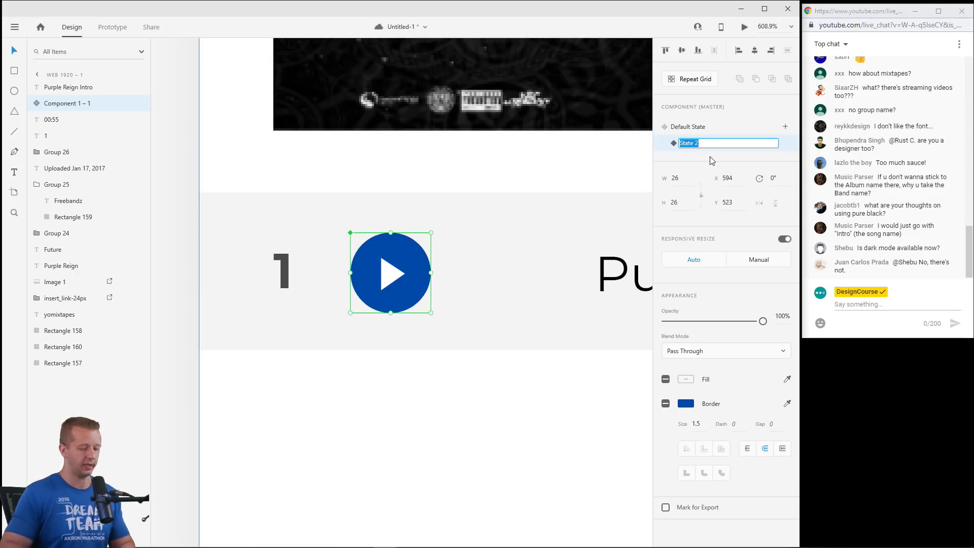
type("play")
key("Return")
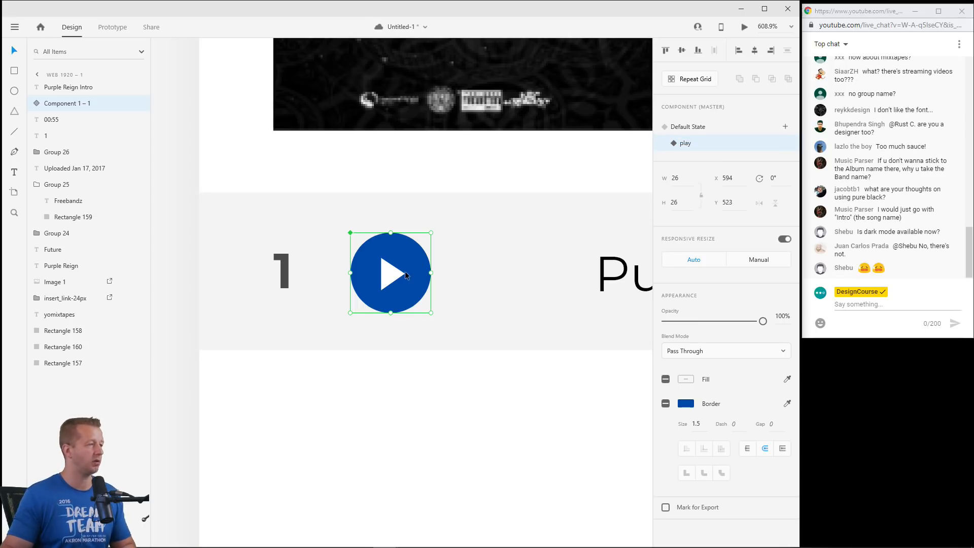
Set the opacity of the play button group (Group 27) to 0% in the component's play state.
double_click(57, 112)
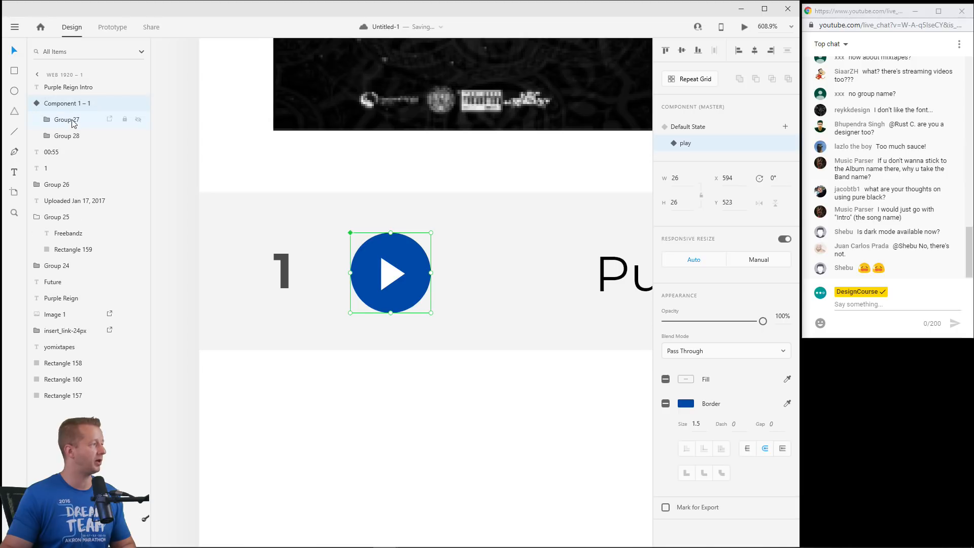
left_click(50, 125)
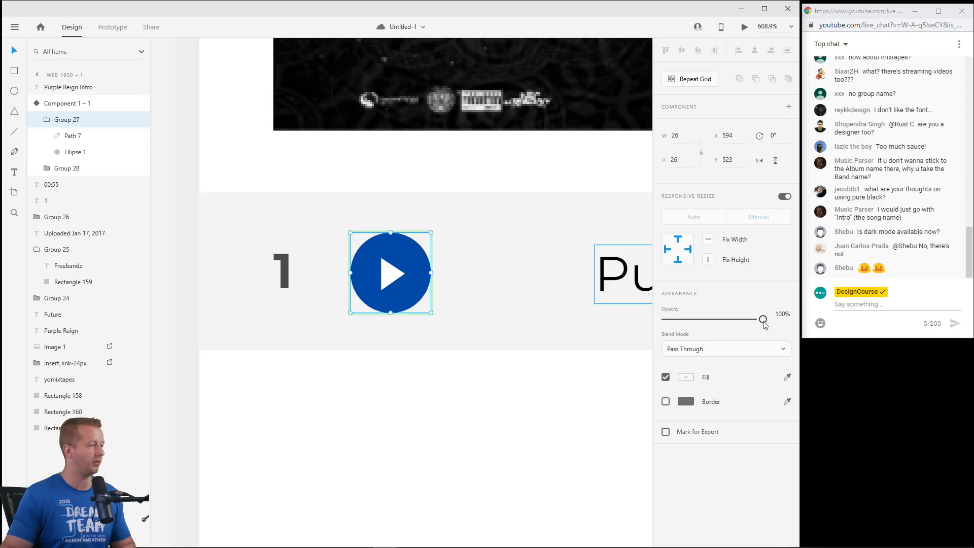
left_click_drag(764, 321, 666, 320)
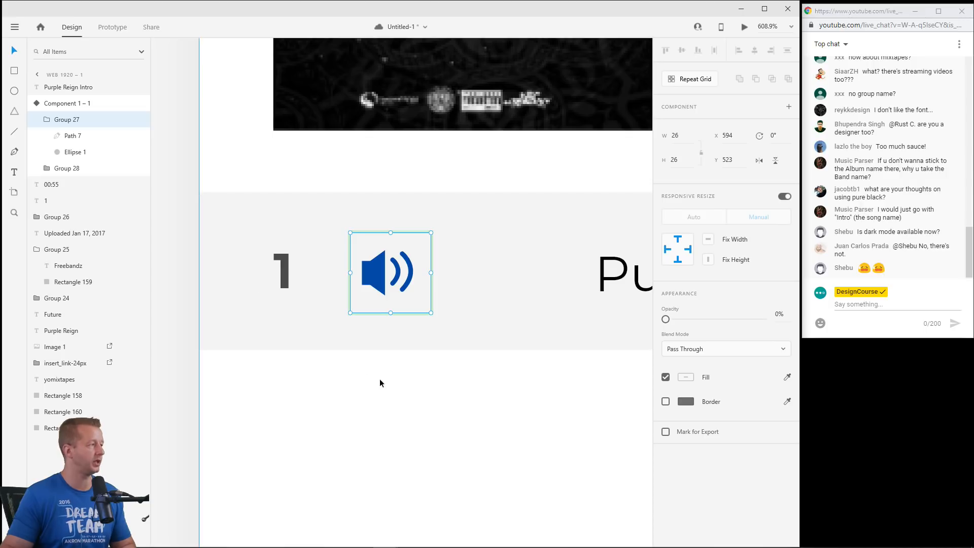
Compare the component's default and play states by switching between them.
left_click(81, 103)
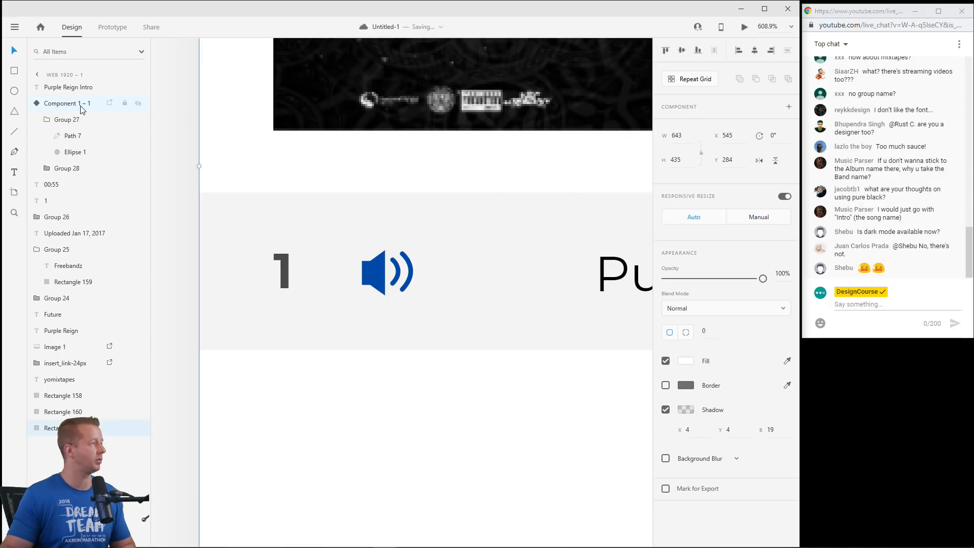
left_click(704, 128)
left_click(700, 143)
left_click(690, 127)
left_click(690, 143)
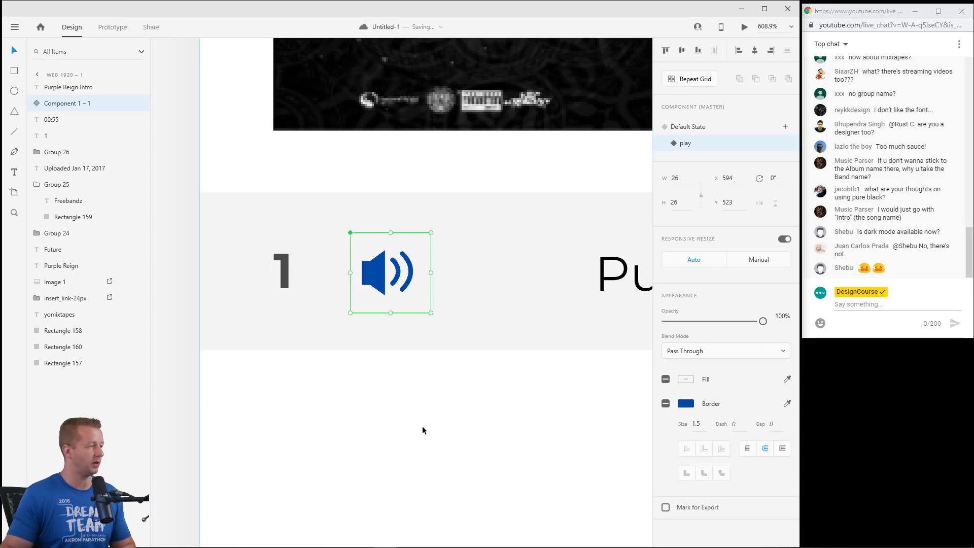
Change to prototyping mode and activate the play button component's default state.
left_click(112, 27)
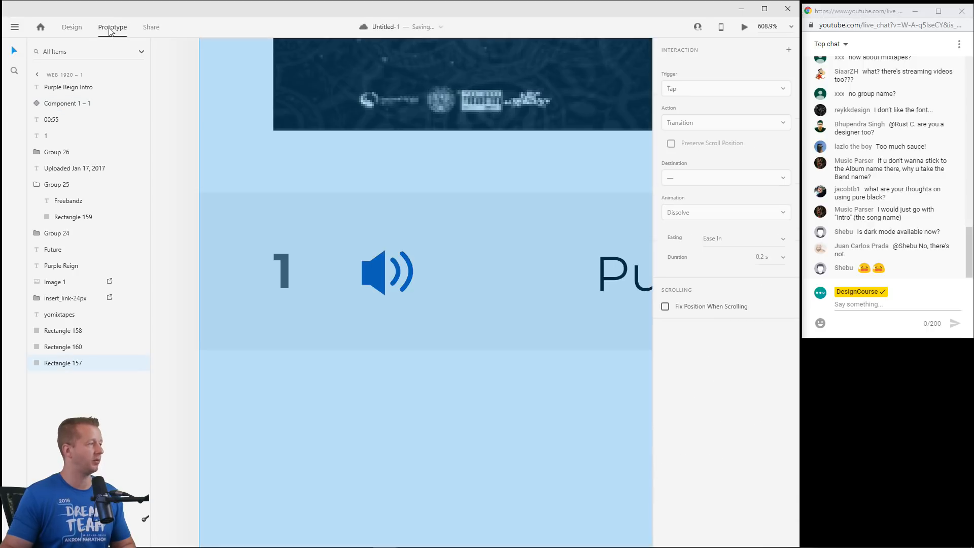
left_click(388, 266)
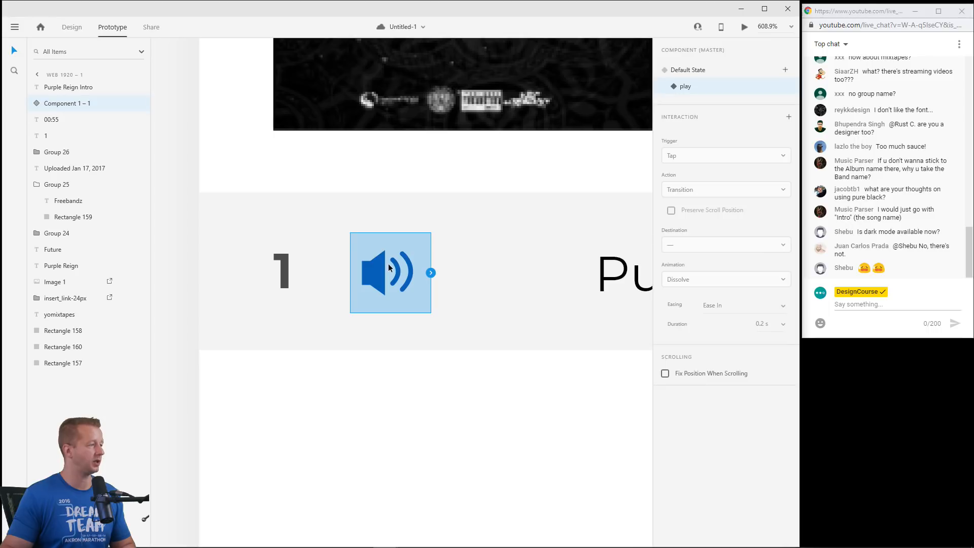
left_click(728, 73)
Try to add a tap interaction to the default state using a Transition with animation None.
left_click(788, 119)
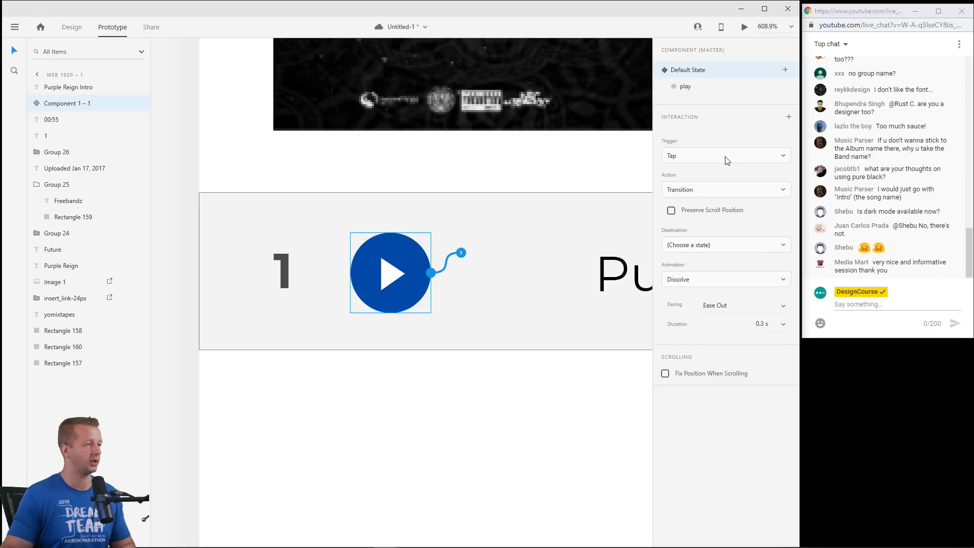
left_click(718, 192)
left_click(710, 196)
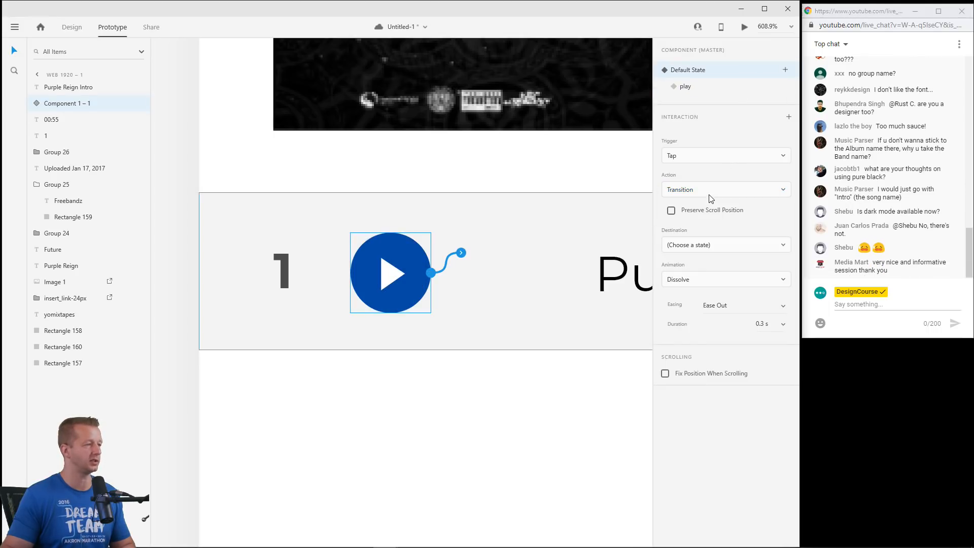
left_click(711, 282)
left_click(684, 267)
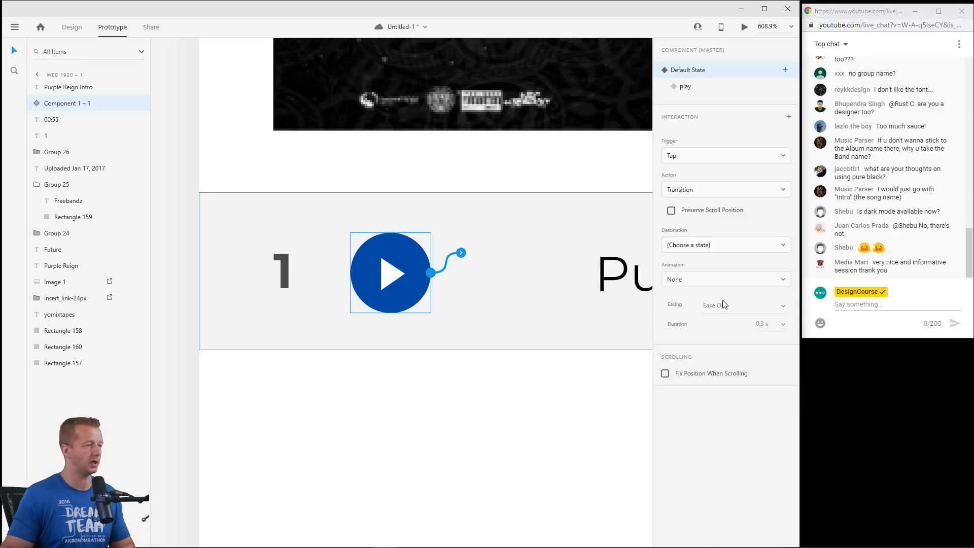
Add a tap interaction to the play state that transitions to Default State with animation None.
left_click(686, 88)
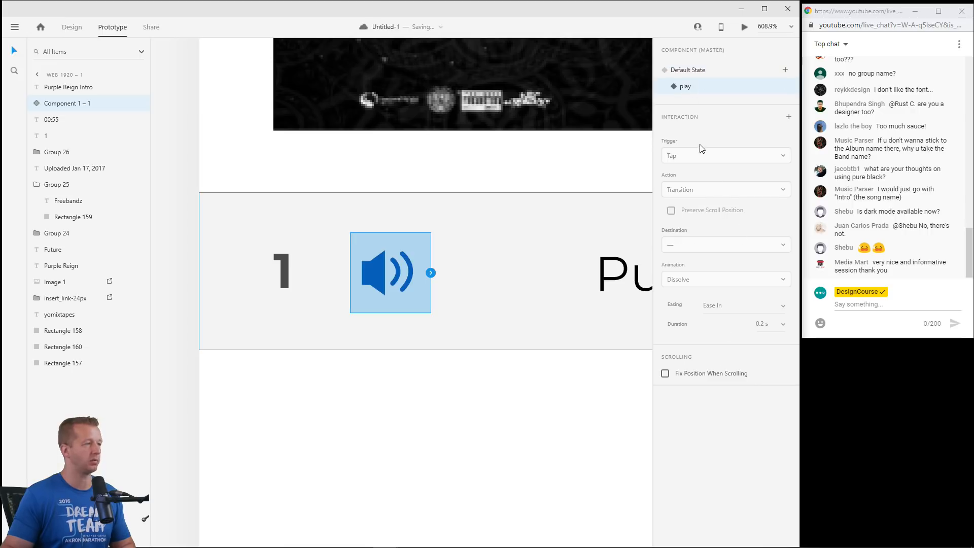
left_click(789, 117)
left_click(700, 244)
left_click(702, 272)
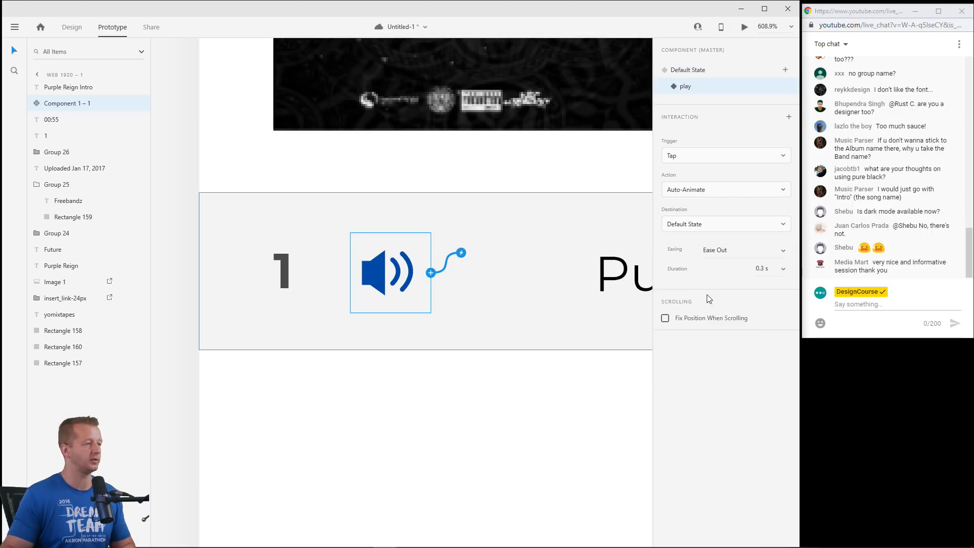
left_click(690, 190)
left_click(689, 168)
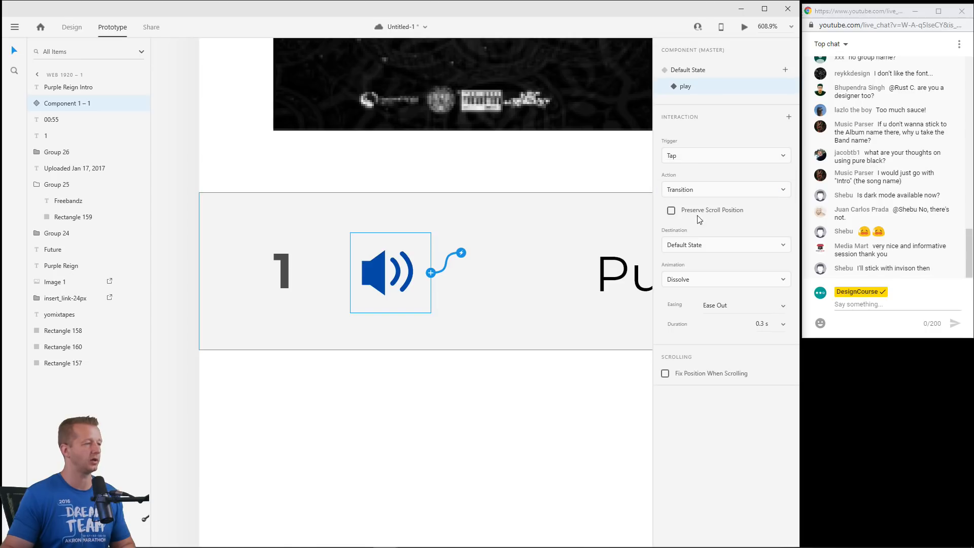
left_click(698, 284)
left_click(698, 282)
Return the component to its default state and check the mixtape card in the prototype preview.
left_click(680, 70)
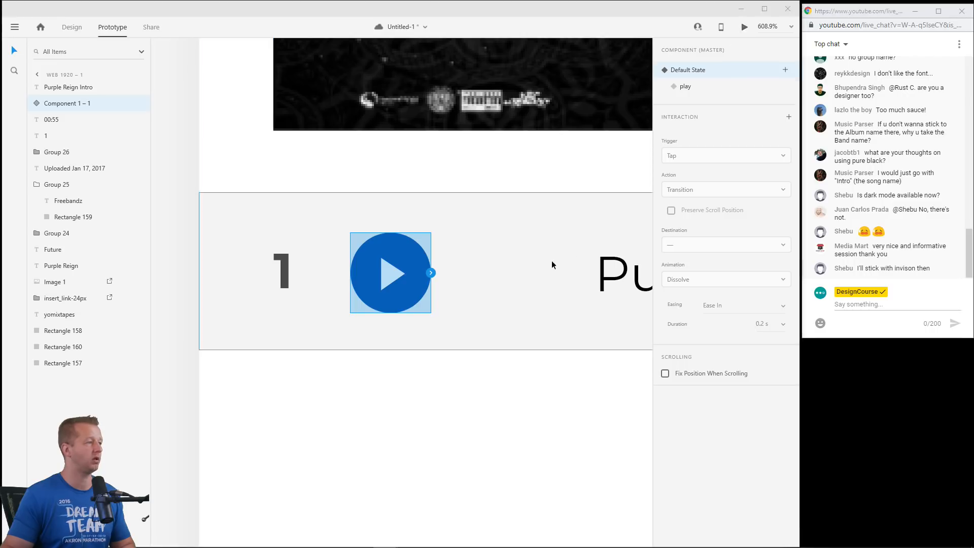
key("ctrl+Return")
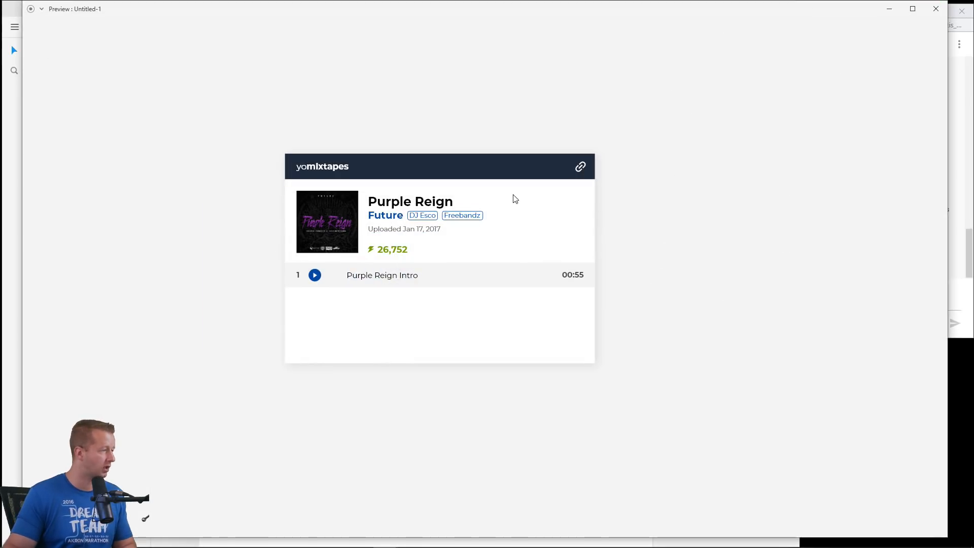
left_click(936, 9)
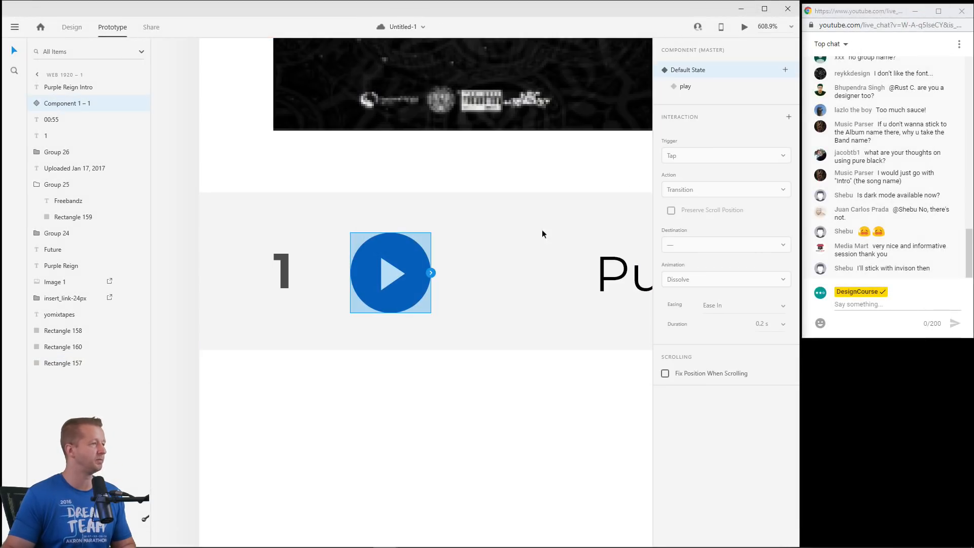
Add a tap interaction to the component's default state that transitions to the play state with animation None.
left_click(72, 31)
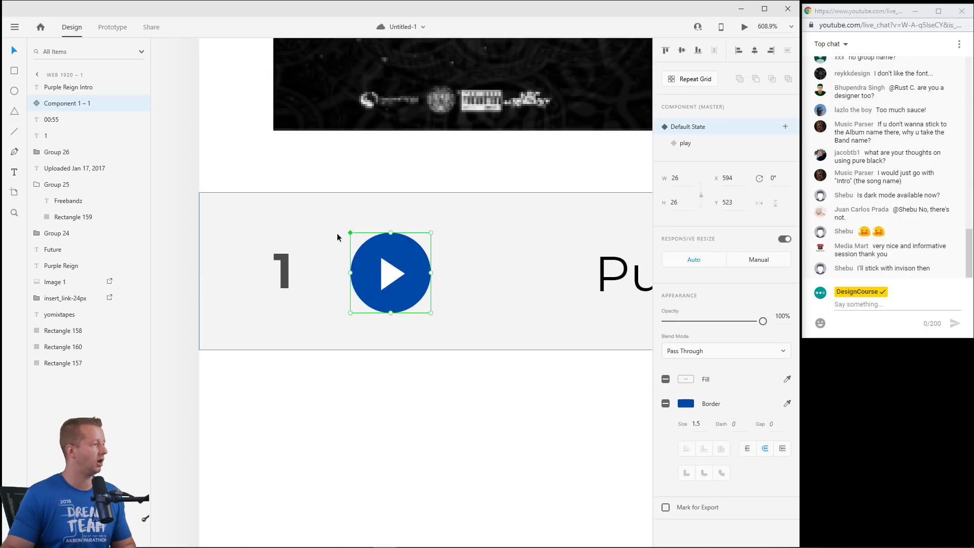
left_click(98, 28)
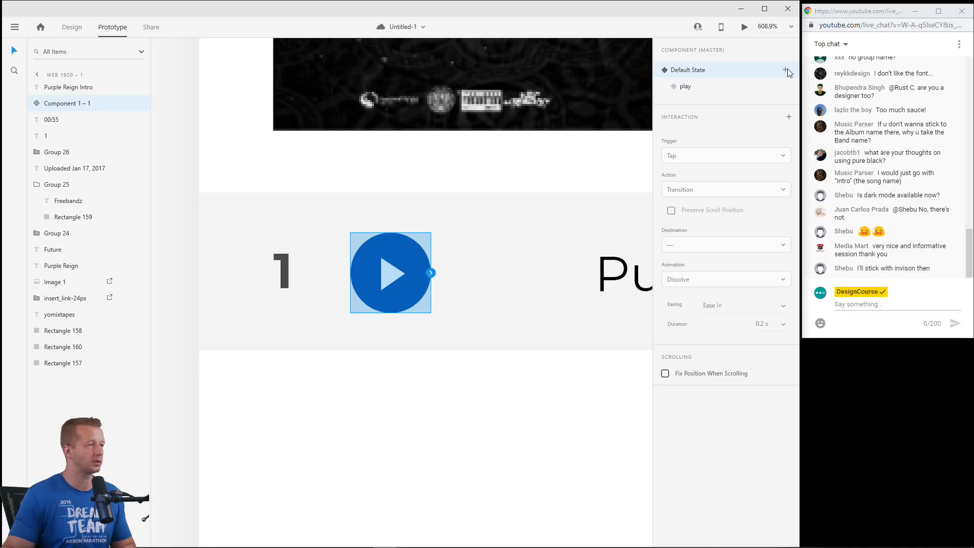
left_click(789, 118)
left_click(695, 244)
left_click(691, 273)
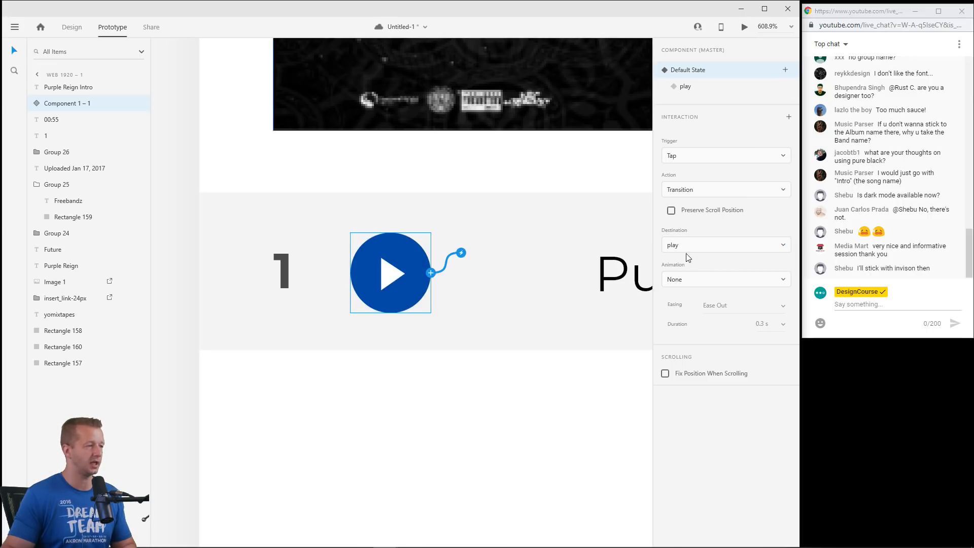
left_click(682, 282)
left_click(684, 284)
Preview the prototype, test the play button on the Purple Reign Intro track, and return to the mixtape card.
key("ctrl+Return")
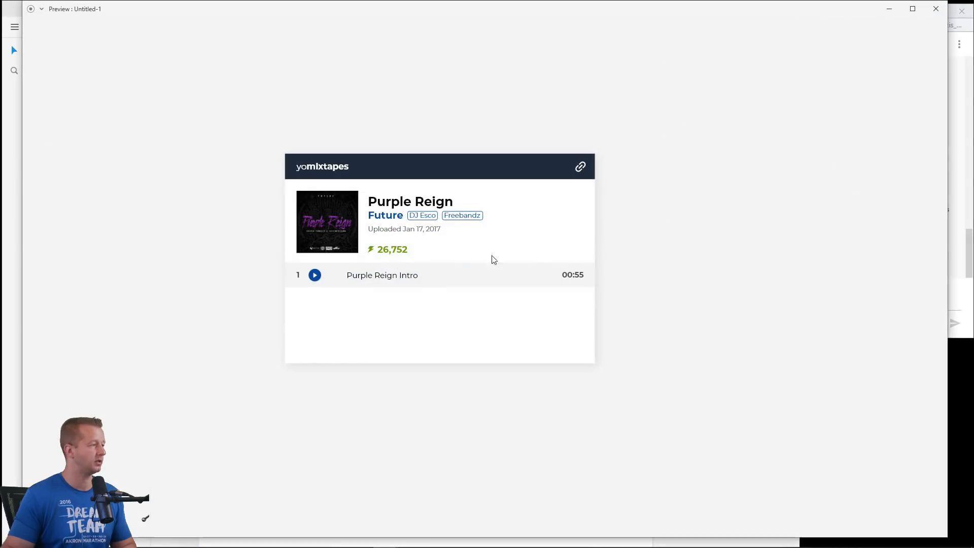
left_click(314, 276)
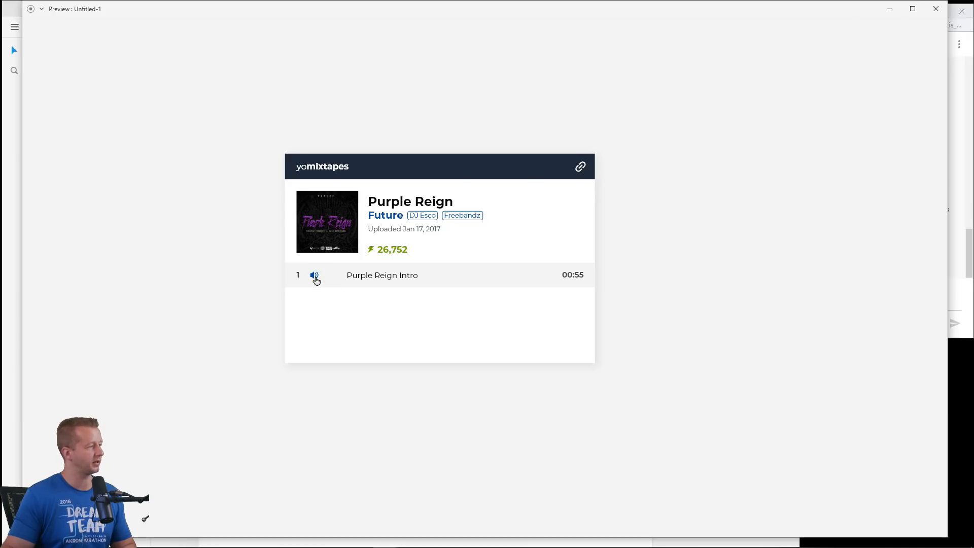
left_click(936, 9)
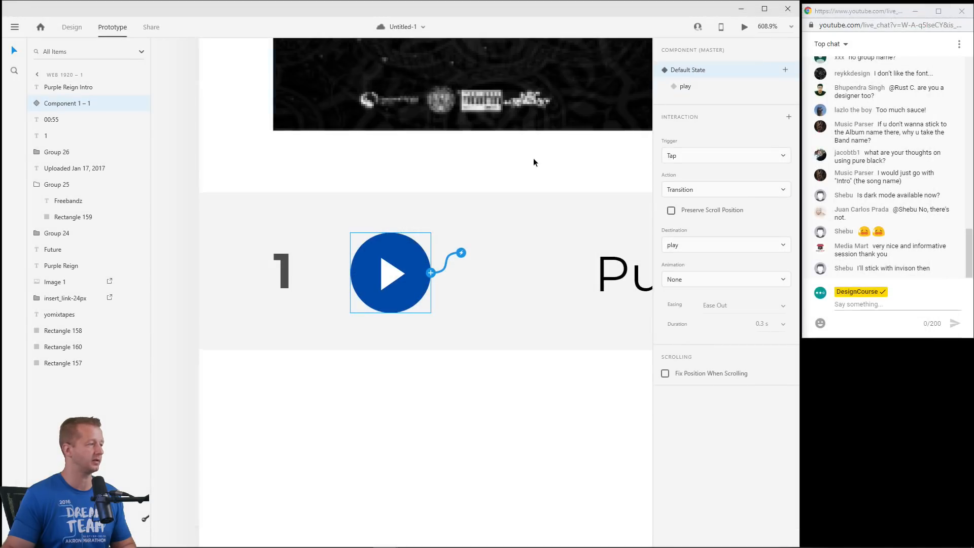
left_click(403, 186)
scroll(403, 185, "down", 5)
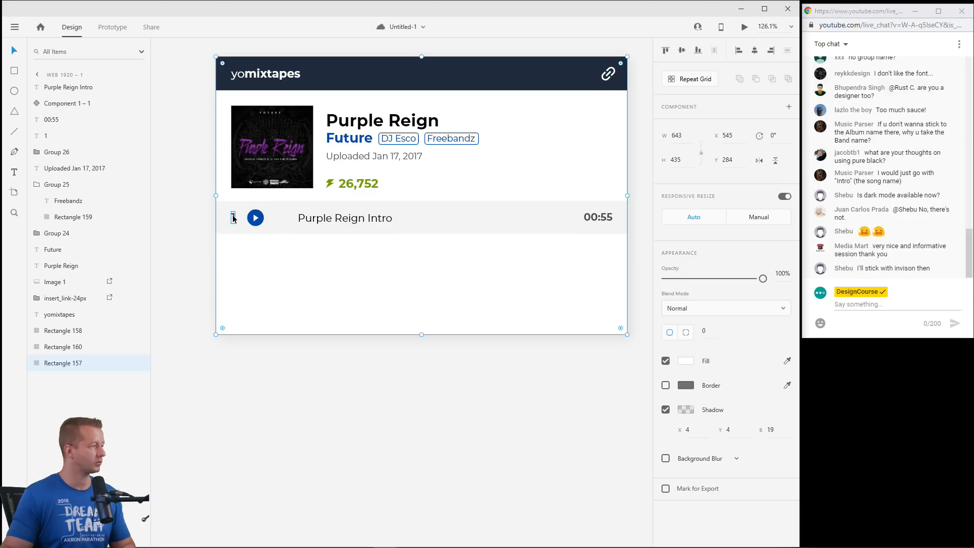
Make a component from the Purple Reign Intro track row, including its number, play button, title, duration and grey background rectangle.
left_click(259, 219)
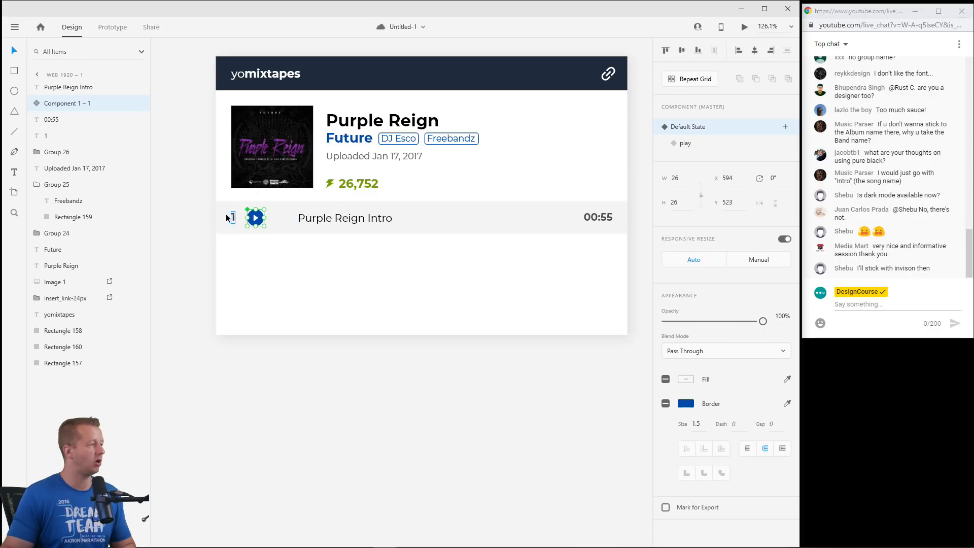
left_click_drag(217, 213, 599, 223)
left_click(531, 293, "shift")
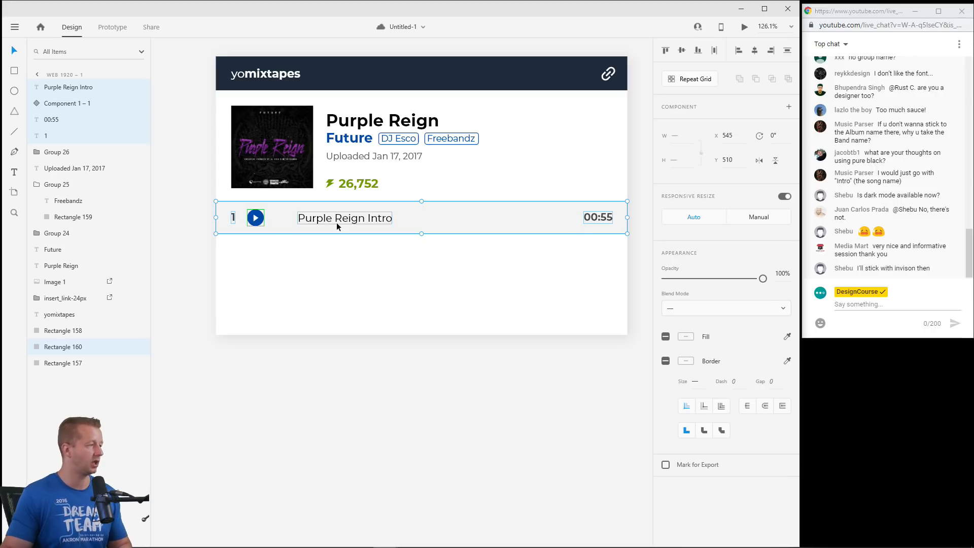
right_click(507, 221)
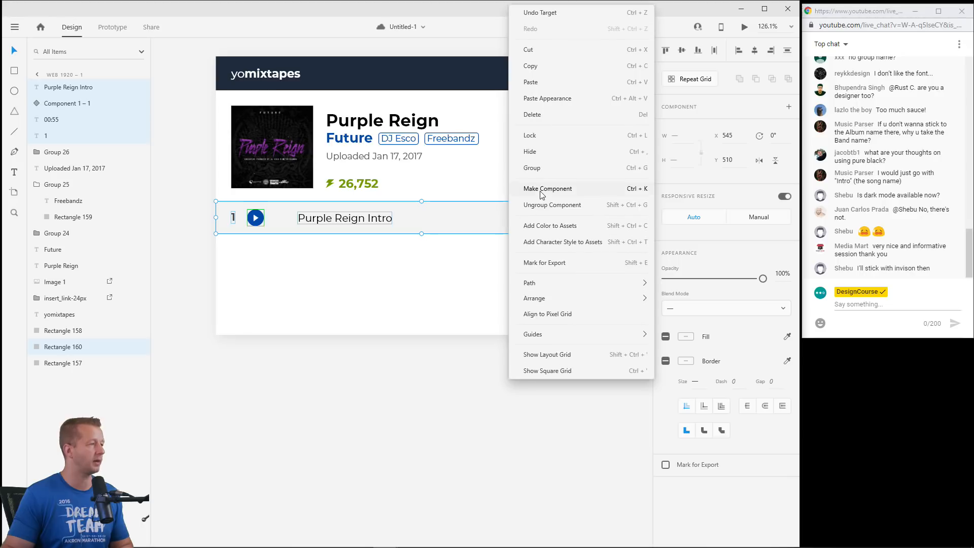
left_click(558, 189)
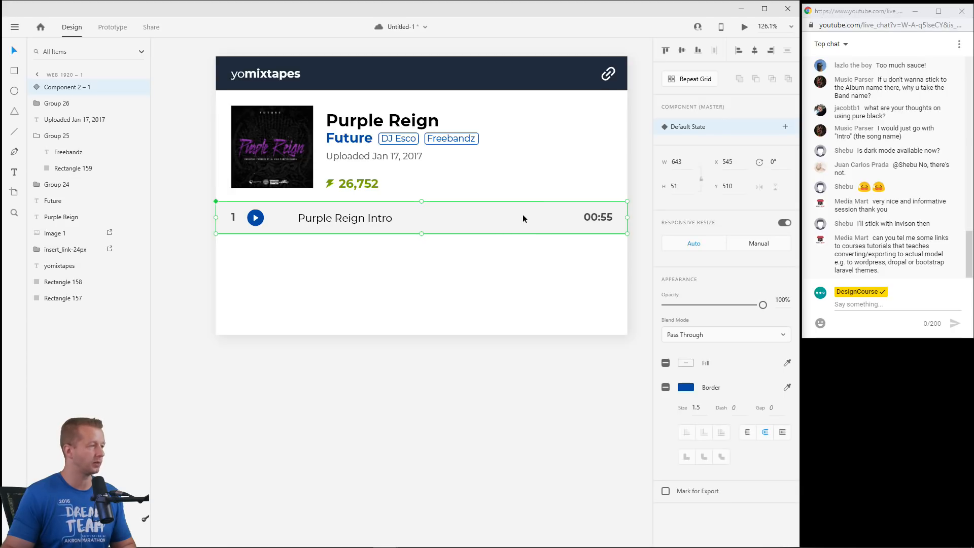
Lower the opacity of the track row's grey background rectangle in the default state until it is fully transparent.
left_click(37, 87)
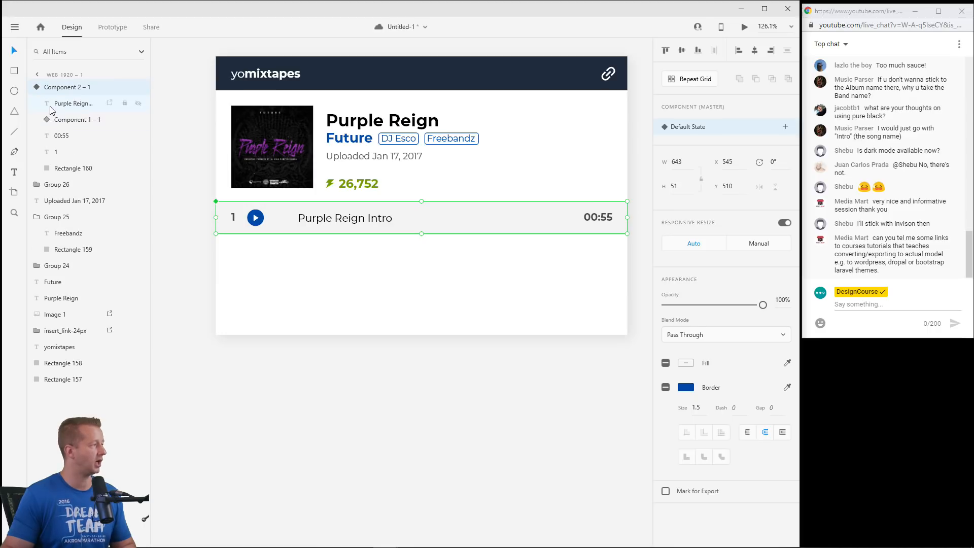
left_click(63, 170)
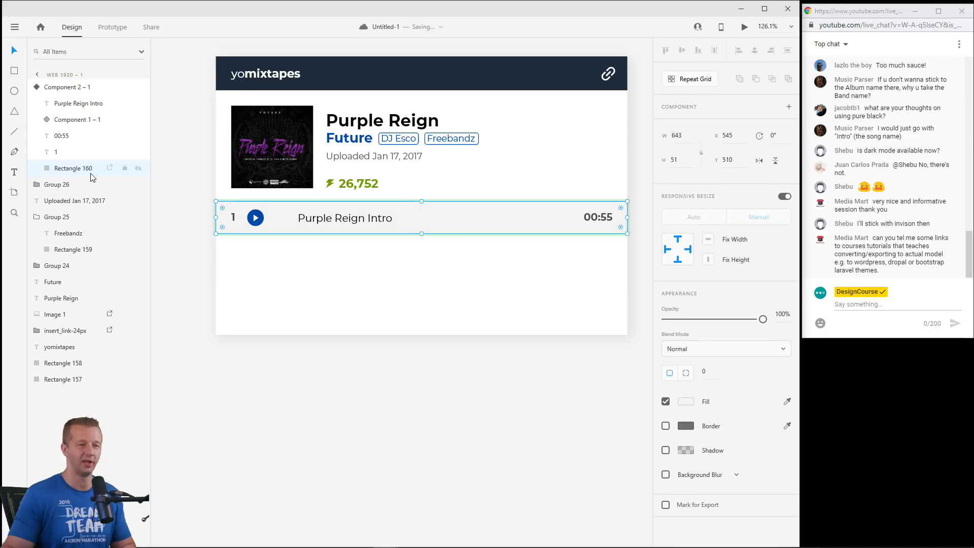
left_click_drag(763, 319, 665, 319)
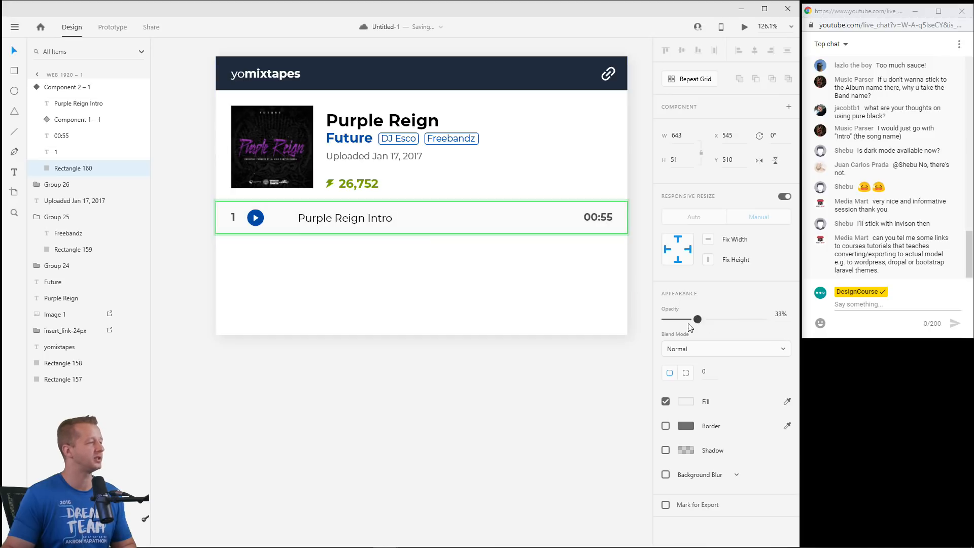
key("Escape")
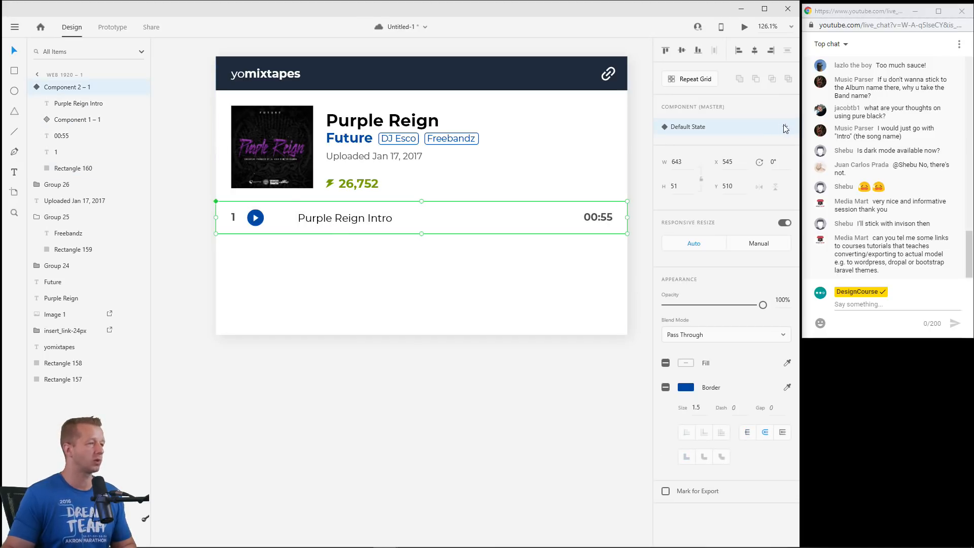
Add a hover state named Hover State to the track row component.
left_click(785, 127)
left_click(705, 148)
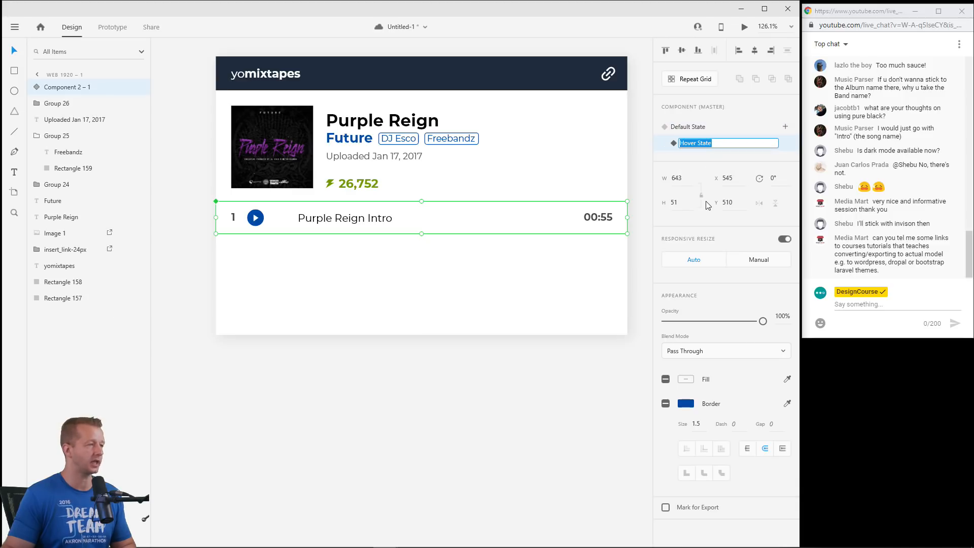
key("Return")
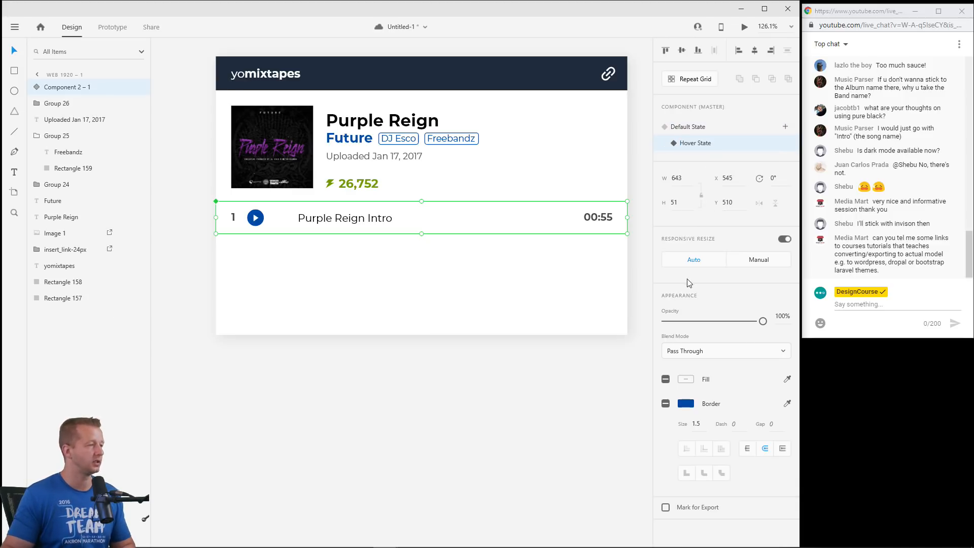
Adjust the opacity of the background rectangle in the track row's Hover State so its grey fill shows.
left_click(36, 87)
left_click(74, 168)
left_click_drag(673, 319, 665, 320)
left_click(466, 364)
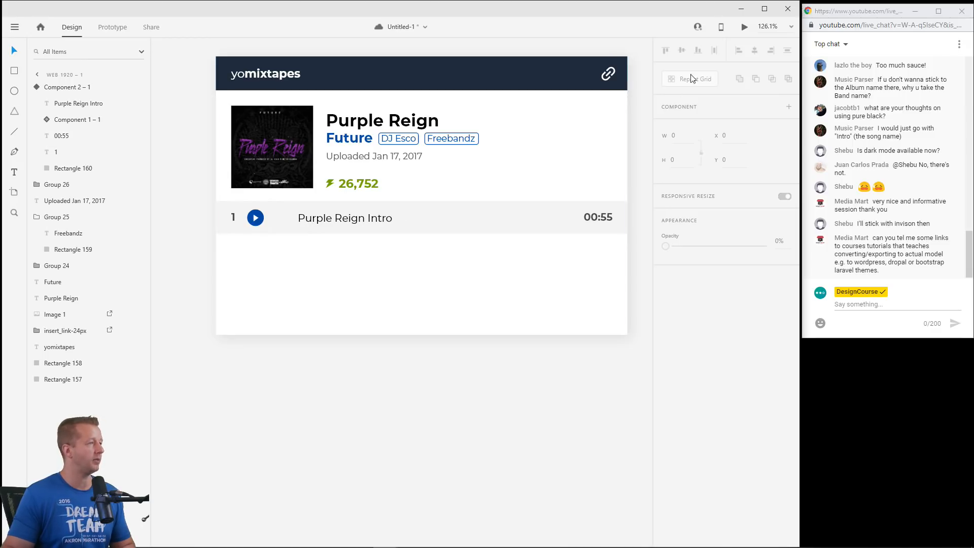
Return the track row component to Default State and check its hover effect in the prototype preview.
left_click(744, 27)
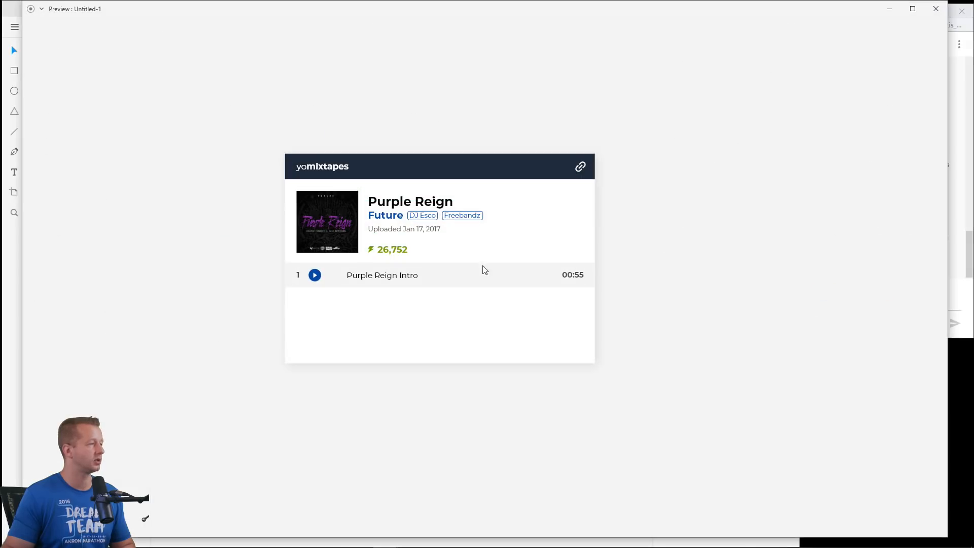
left_click(936, 9)
left_click(439, 218)
left_click(682, 127)
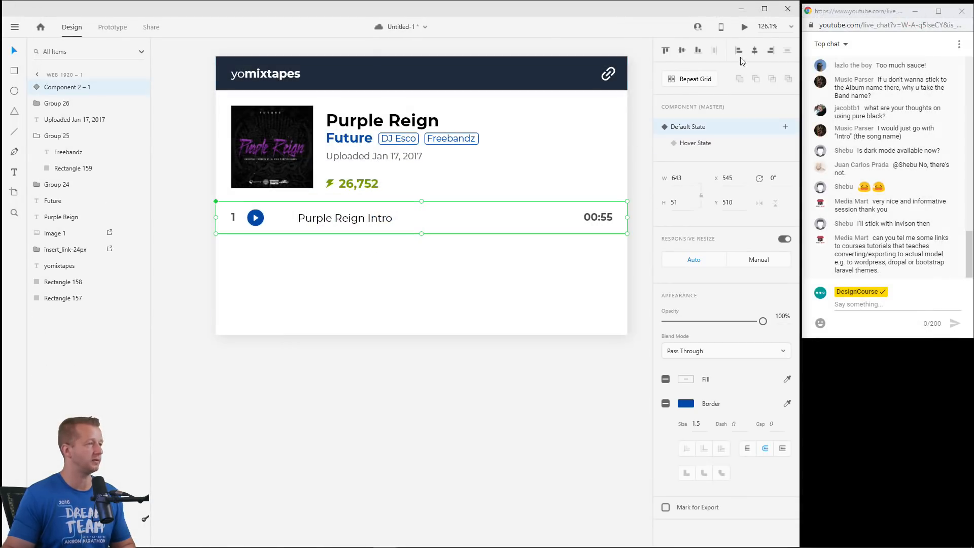
key("ctrl+Return")
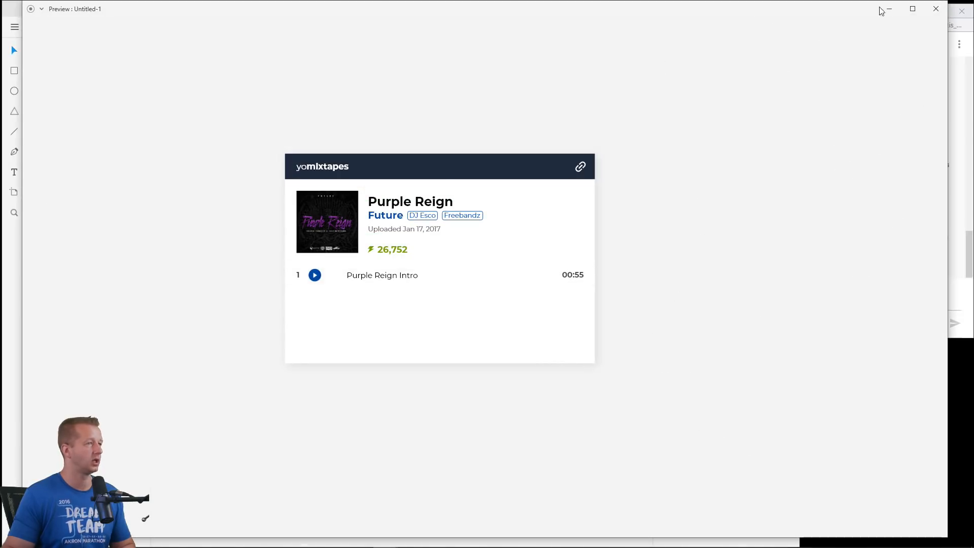
left_click(944, 15)
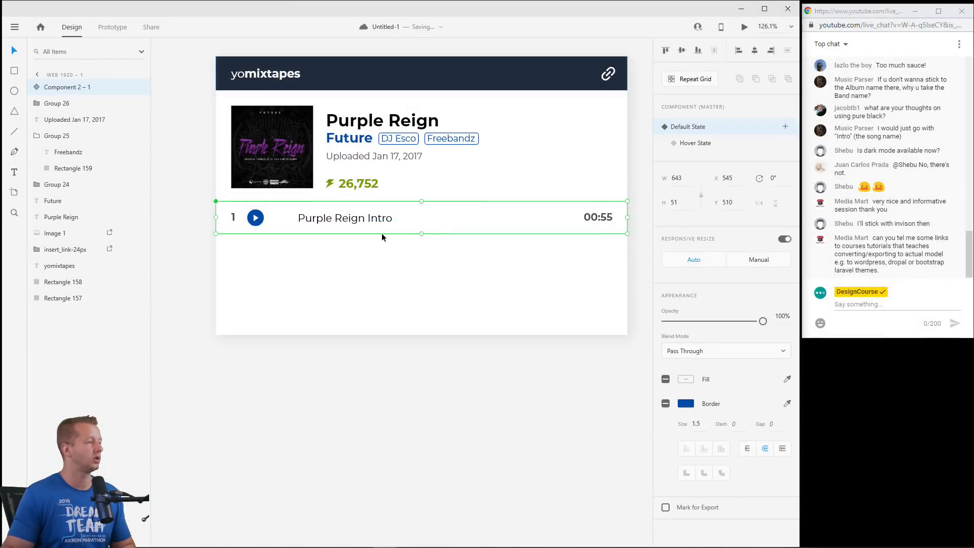
Change the track row's hover interaction from Auto-Animate to Transition with Hover State as destination and animation None.
left_click(112, 28)
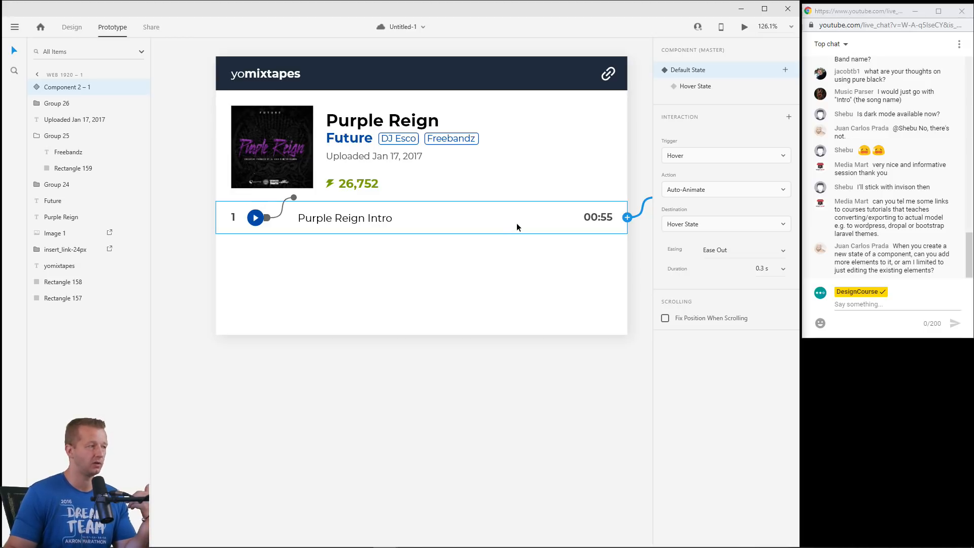
left_click(701, 197)
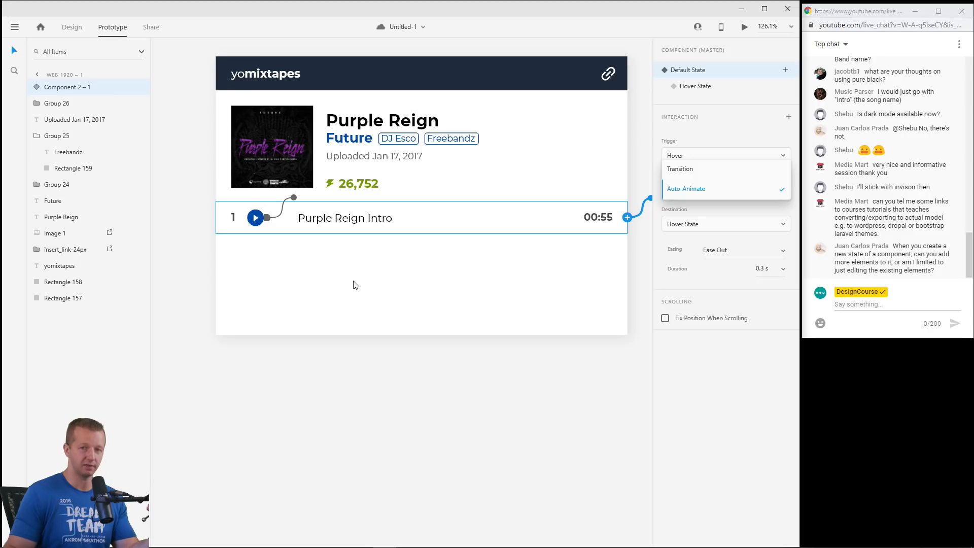
left_click(683, 169)
left_click(689, 282)
left_click(692, 263)
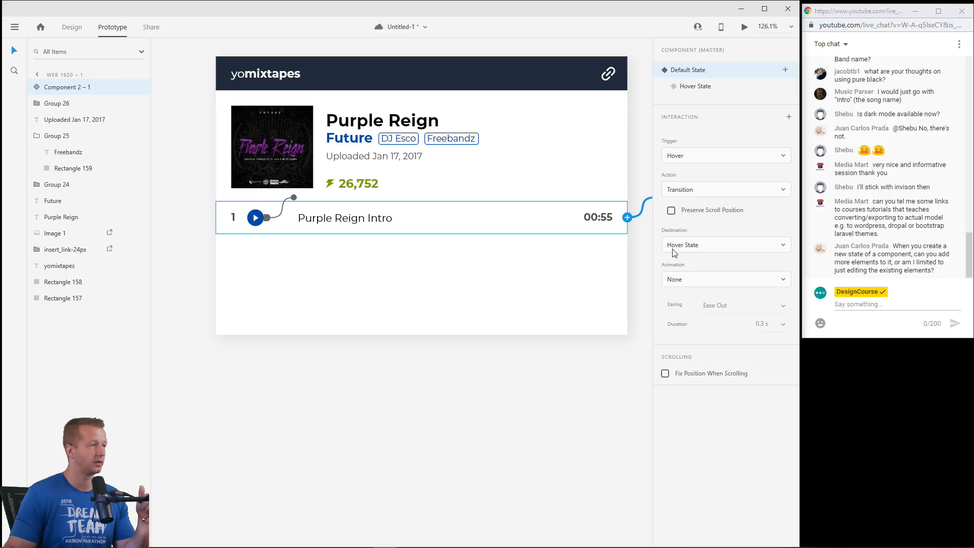
Compare the interaction settings of the row's Hover State and Default State, and preview the hover effect on the card.
left_click(698, 87)
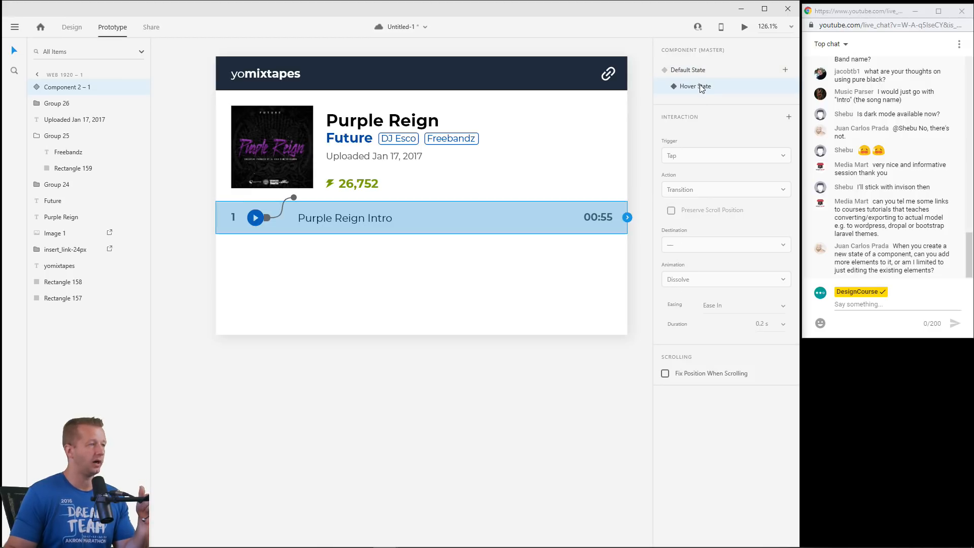
left_click(689, 71)
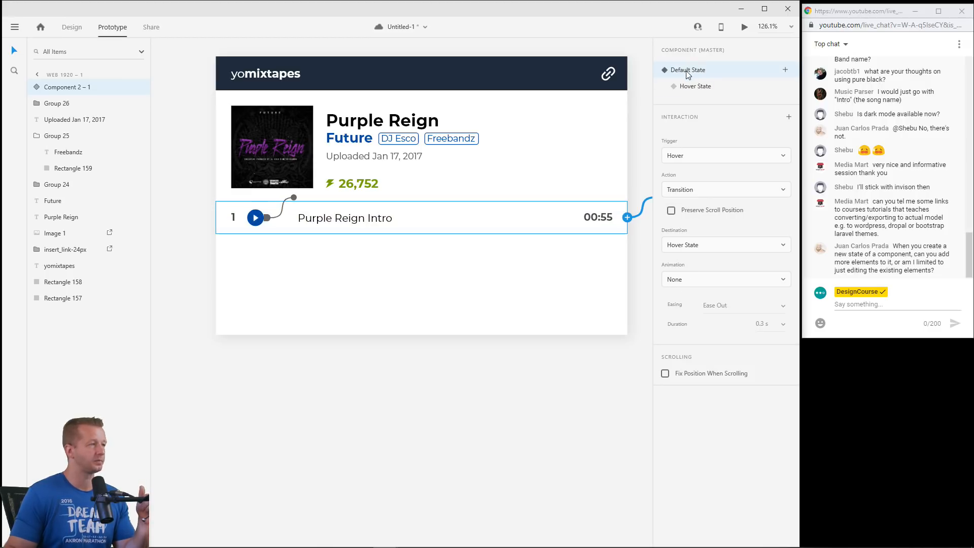
left_click(743, 27)
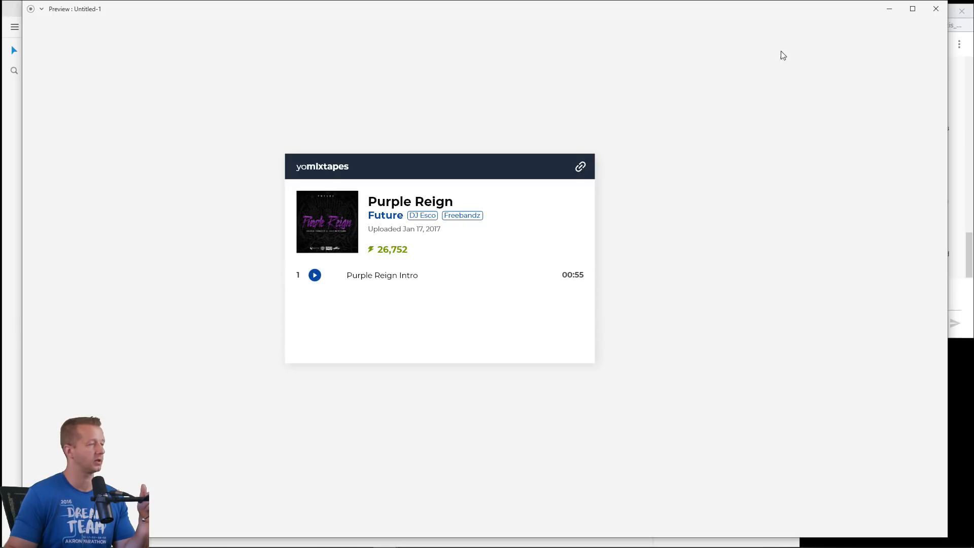
left_click(935, 9)
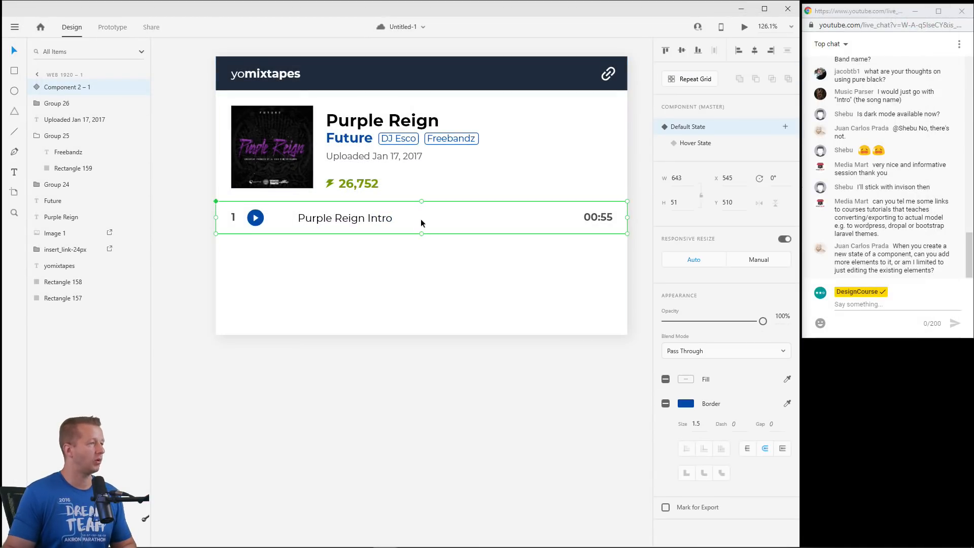
Repeat the track row downward as a grid of four rows and close up the gaps between them.
left_click(701, 84)
left_click_drag(421, 234, 425, 358)
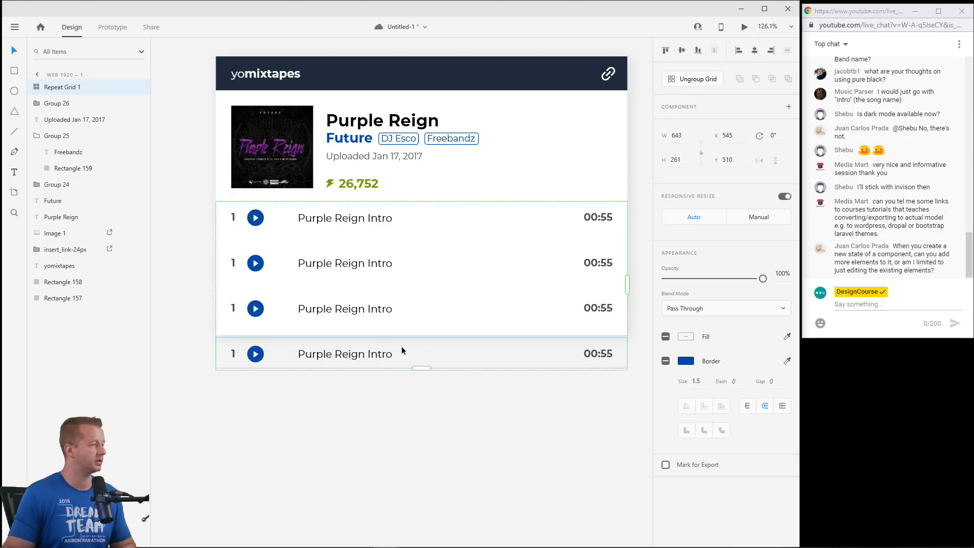
mouse_move(382, 335)
left_click_drag(335, 332, 331, 297)
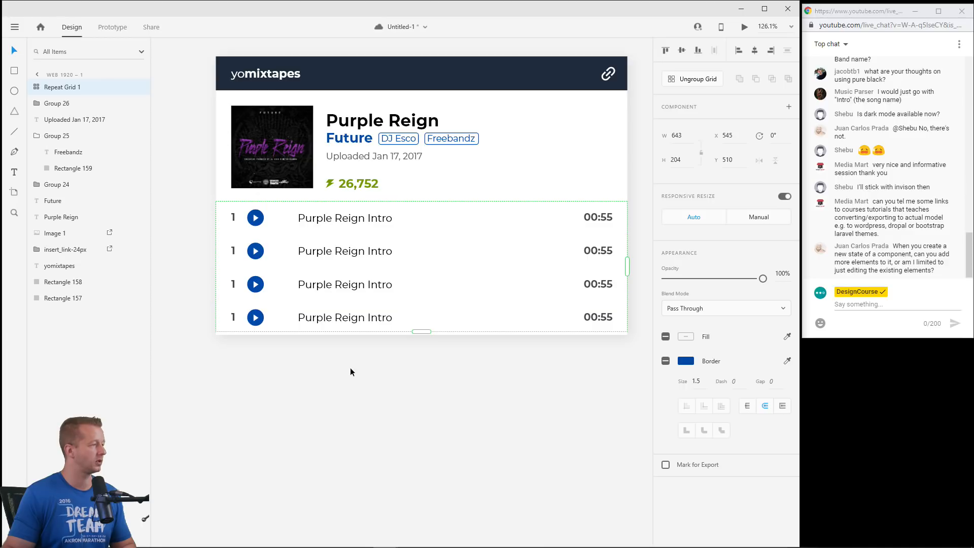
Extend the card's white background to a height of 505 and ungroup the repeat grid into separate track rows.
left_click(380, 333)
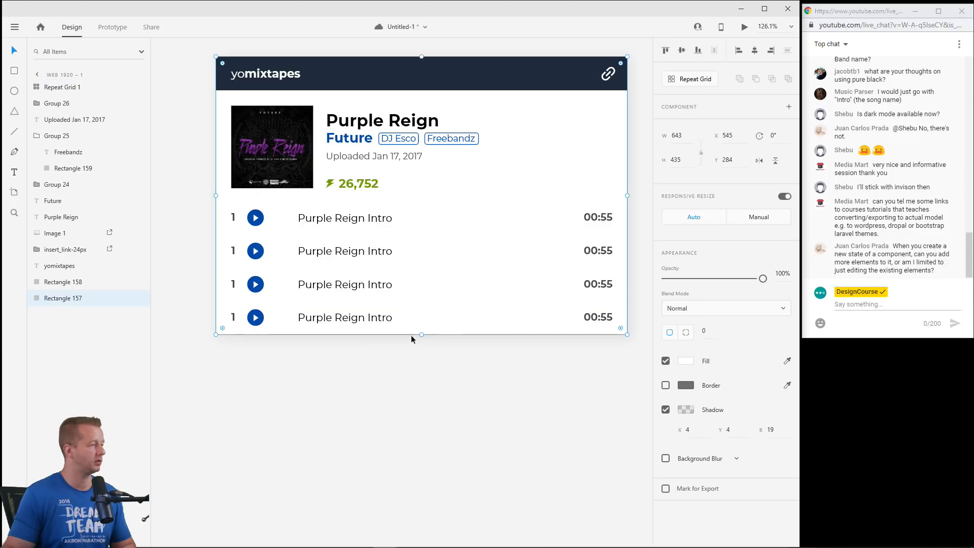
left_click_drag(420, 342, 421, 381)
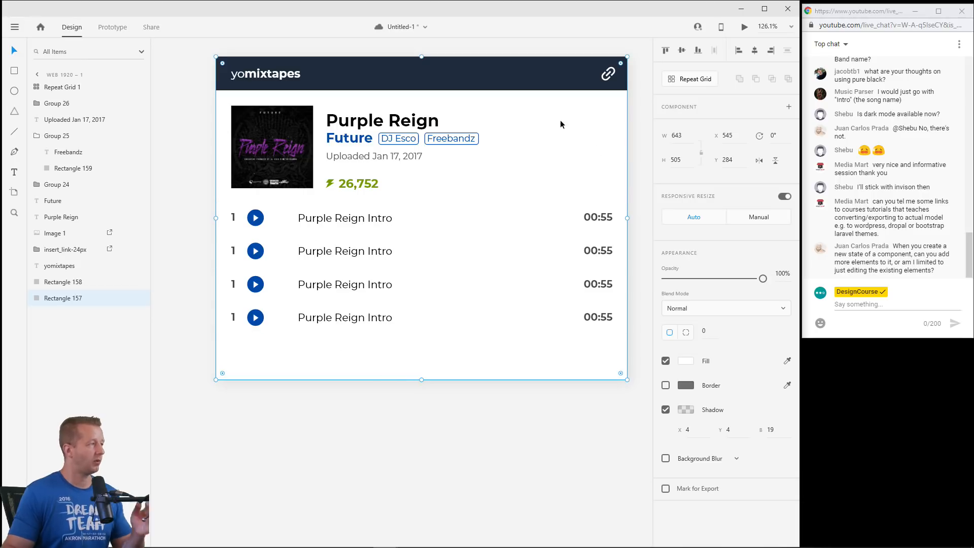
left_click(326, 220)
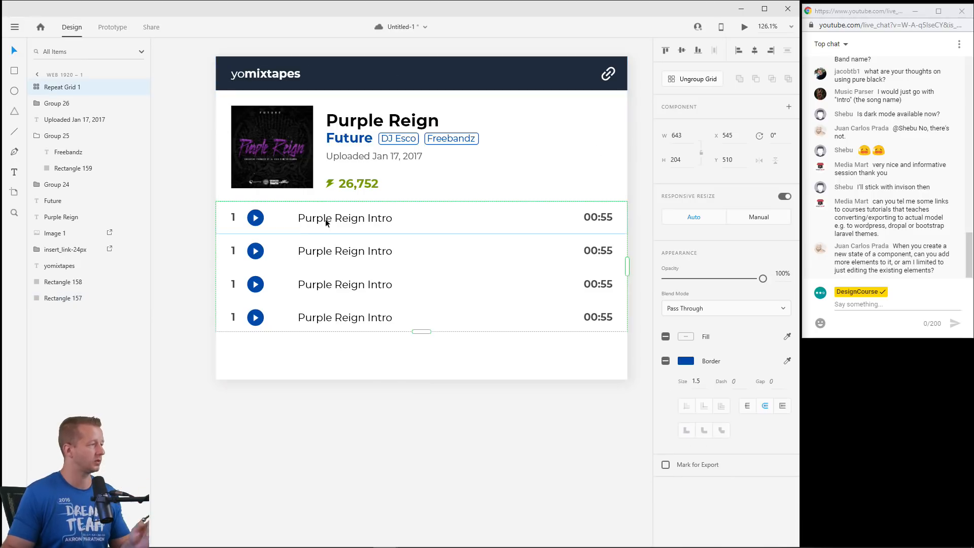
left_click(698, 80)
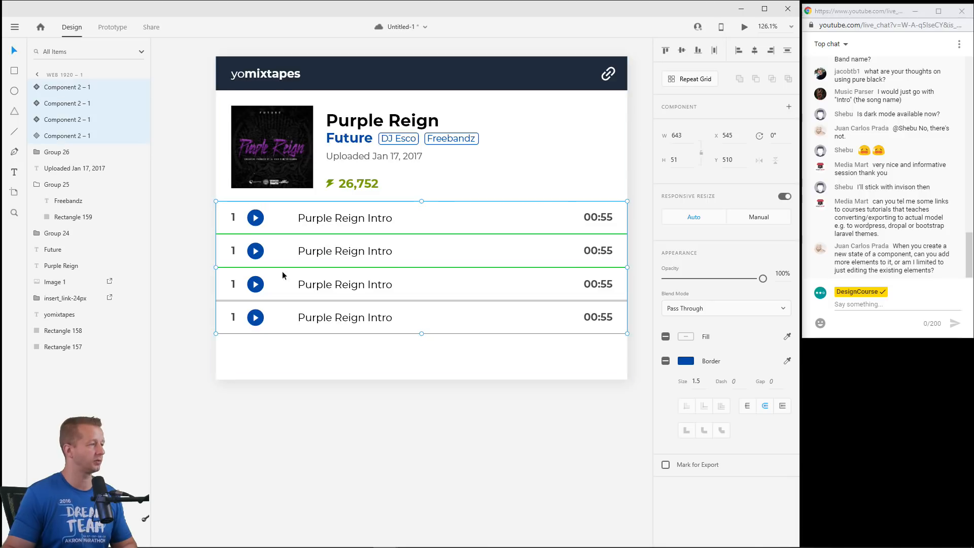
left_click(192, 268)
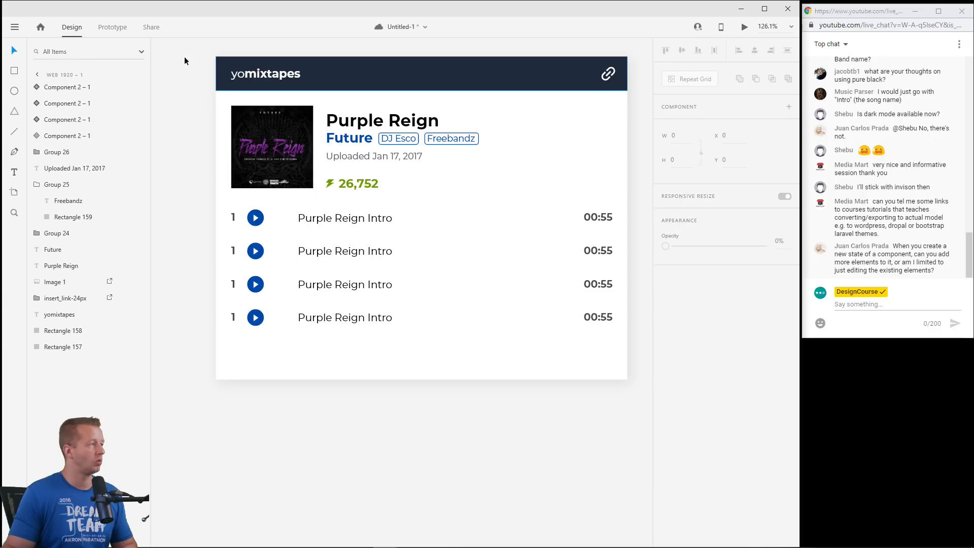
Change the second track row's title to "All right" in its default state.
left_click(356, 222)
left_click(364, 252)
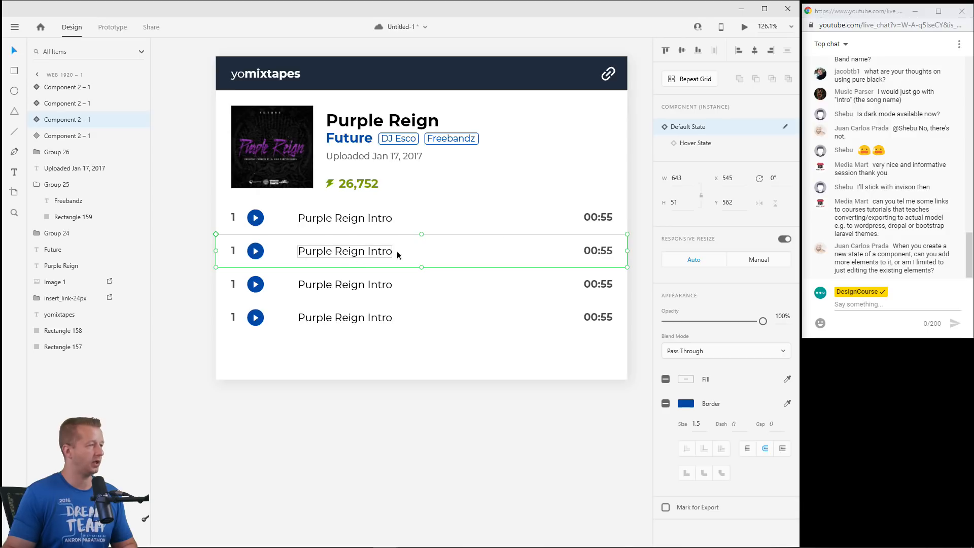
double_click(353, 252)
triple_click(355, 252)
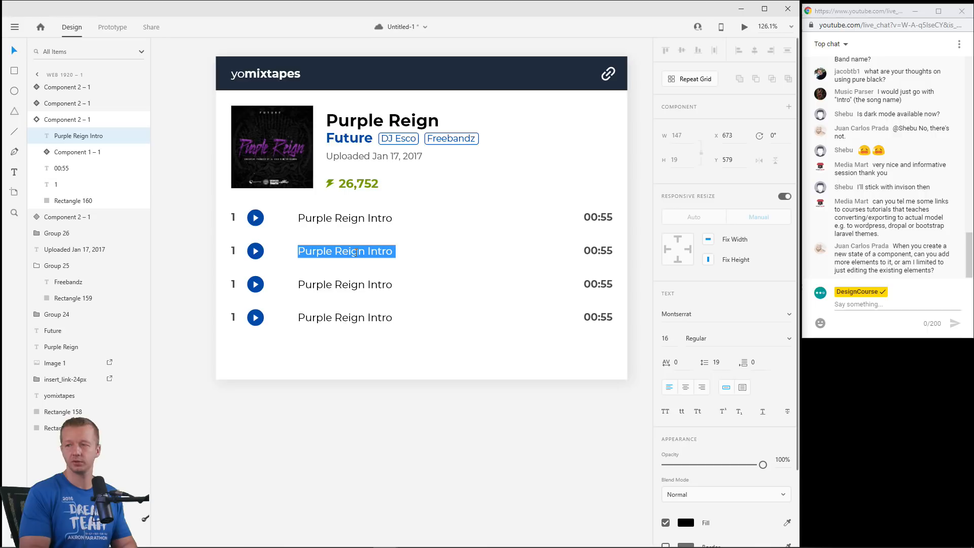
type("All right")
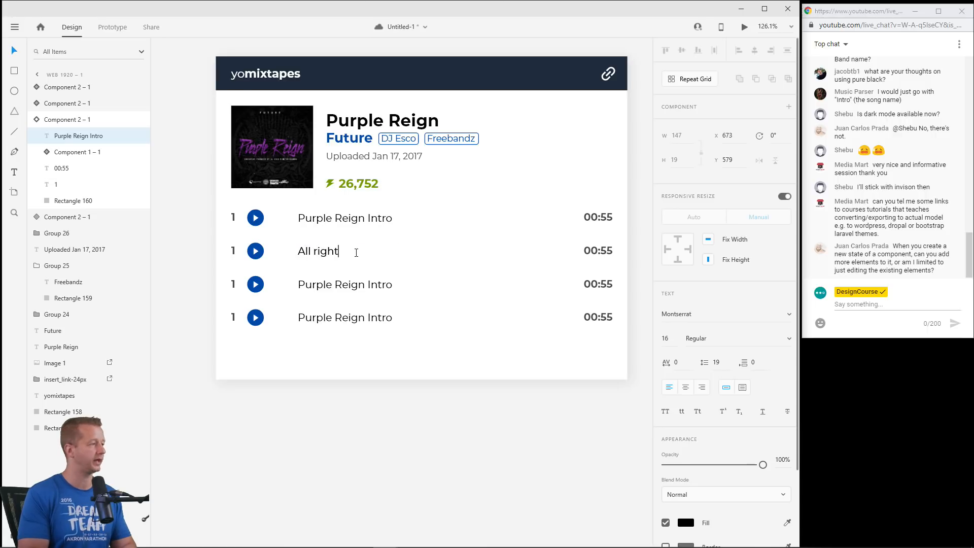
key("Escape")
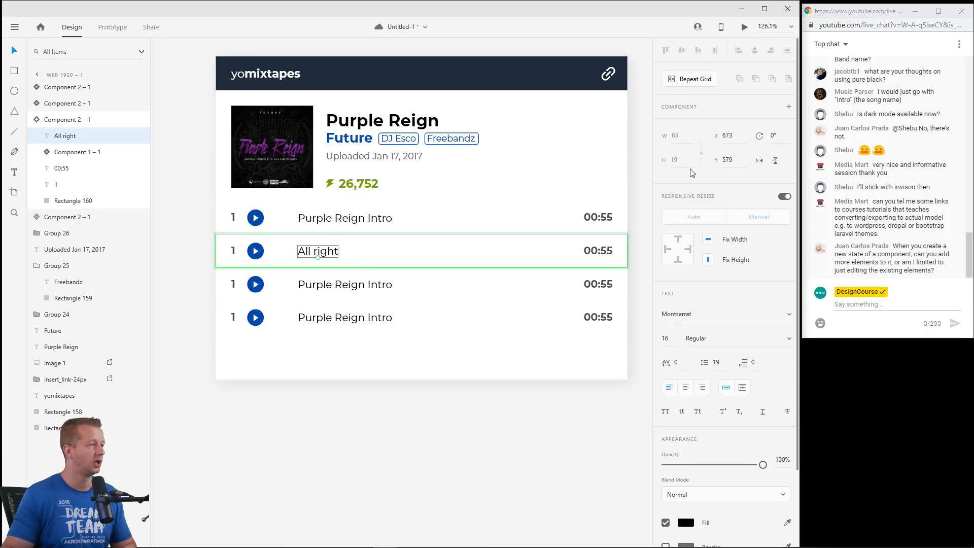
left_click(546, 400)
In the second track row's Hover State, set the title to "All right" and the track number to 2.
left_click(497, 245)
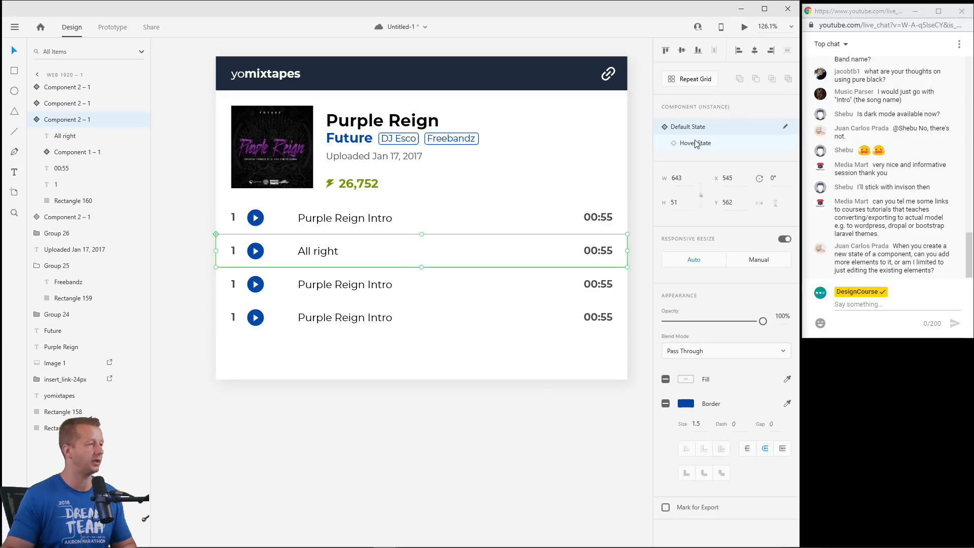
left_click(696, 144)
double_click(362, 252)
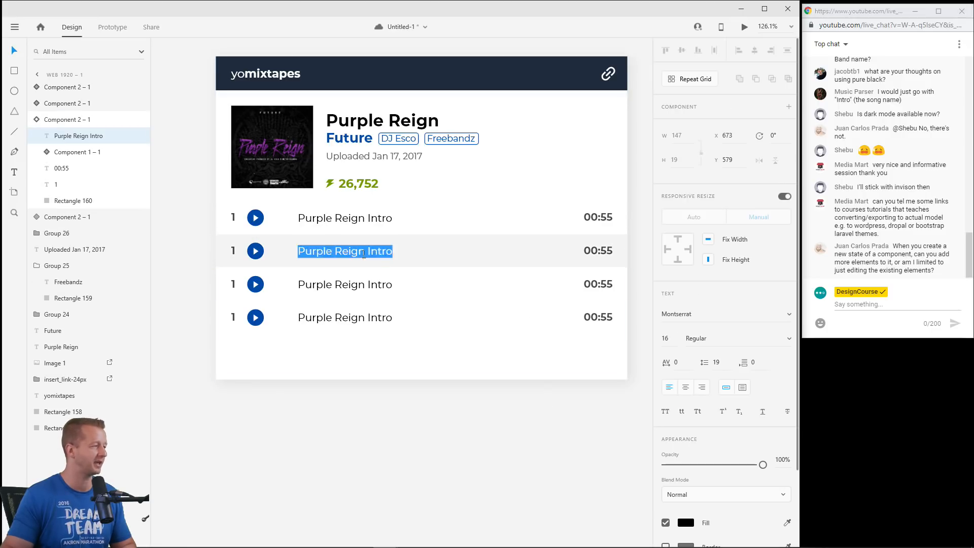
type("All right")
key("Escape")
left_click(233, 251)
double_click(235, 252)
key("Escape")
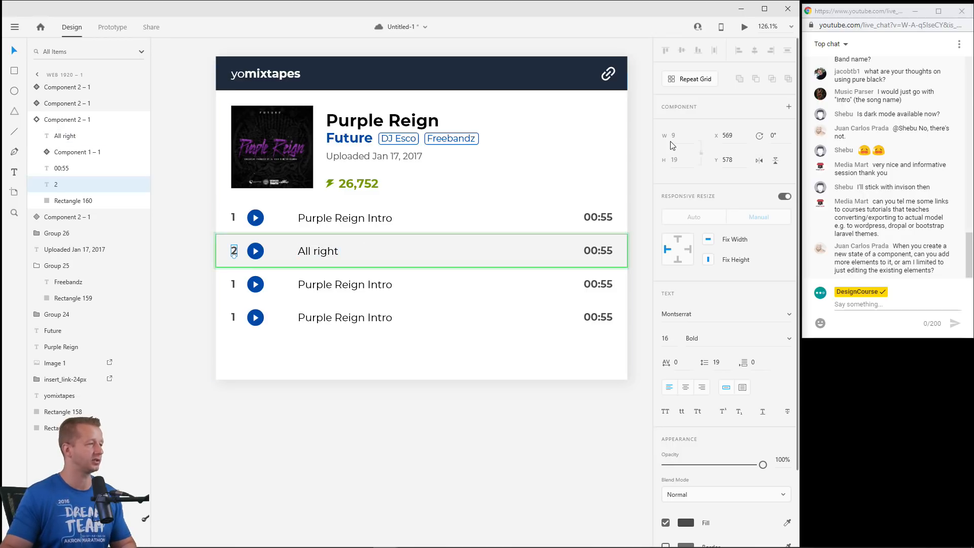
key("Escape")
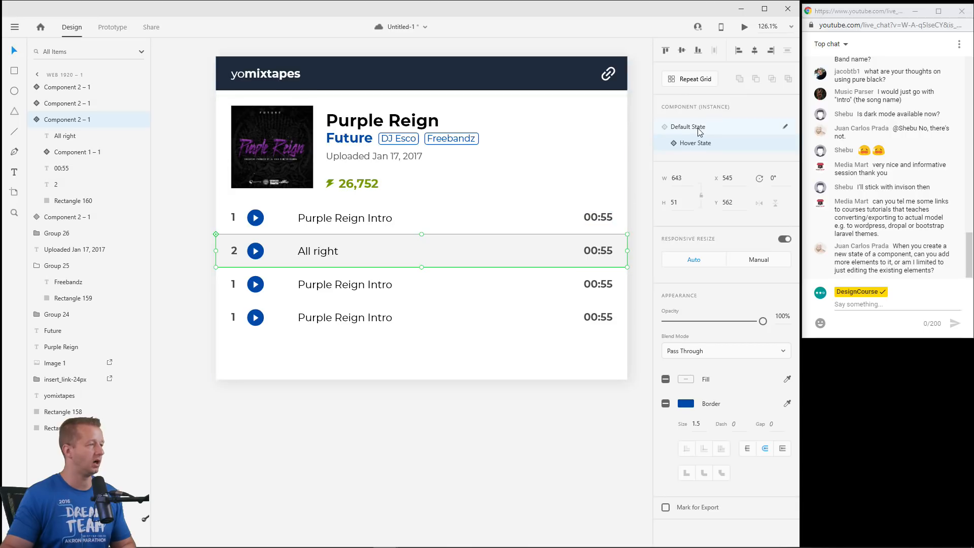
Switch the second track row to its Default State and set its track number to 2.
left_click(696, 128)
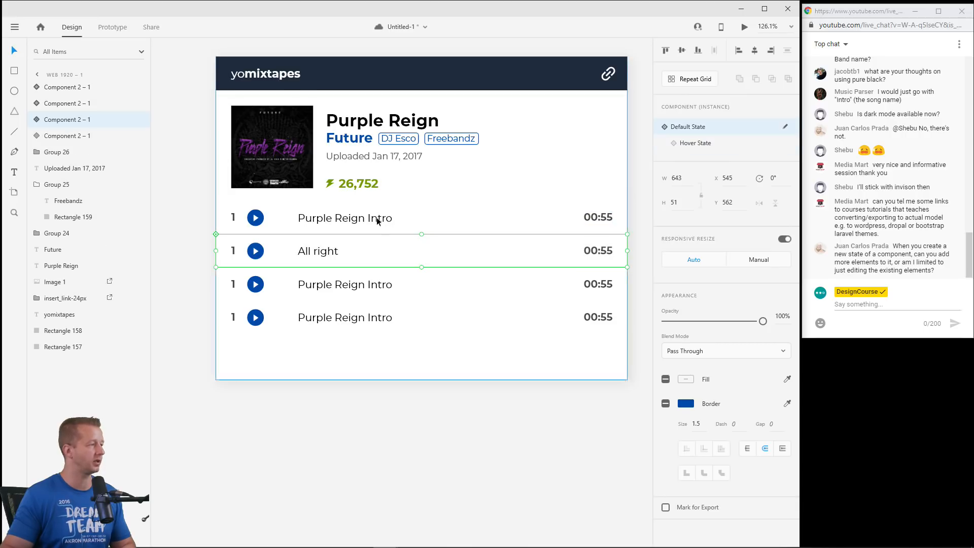
double_click(233, 251)
type("2")
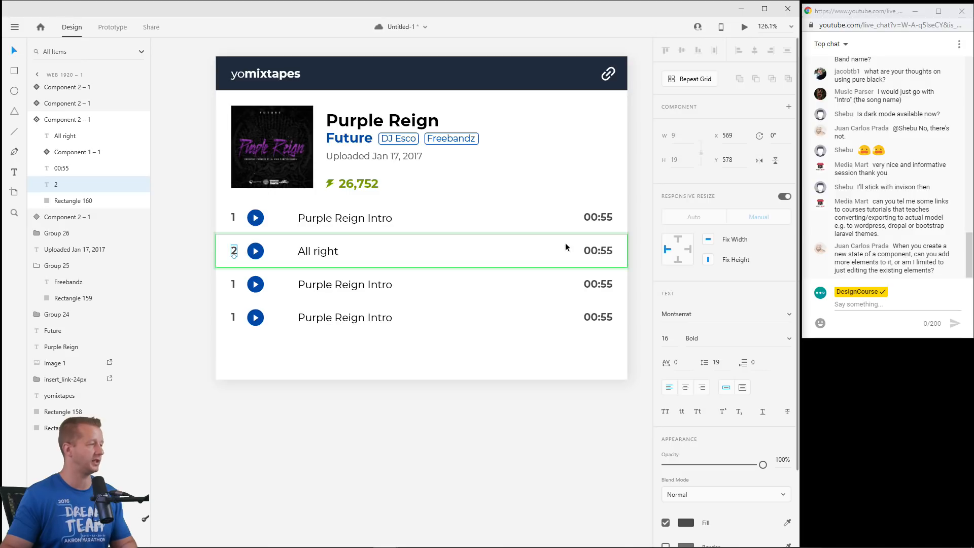
left_click(602, 250)
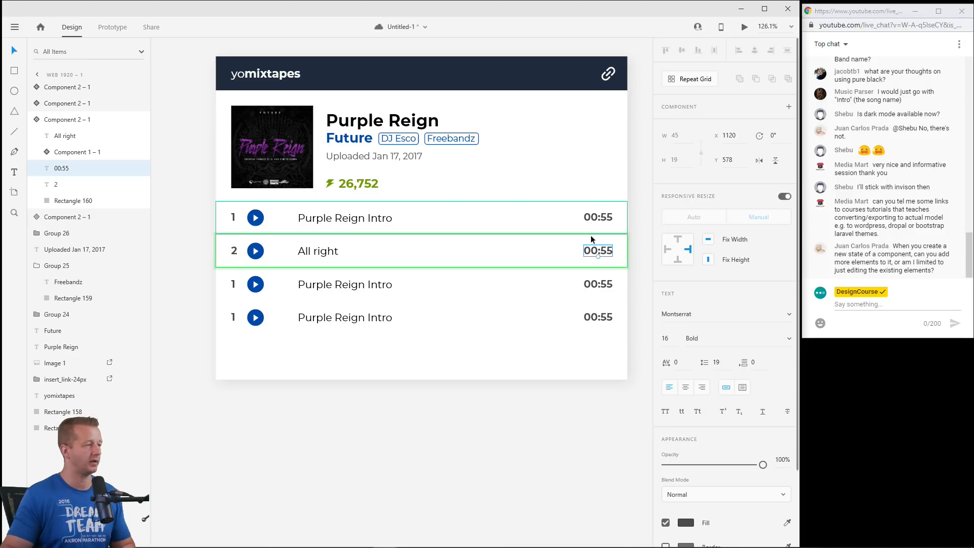
Change the third track row's title to "Yo Sup" in its Default State.
left_click(321, 288)
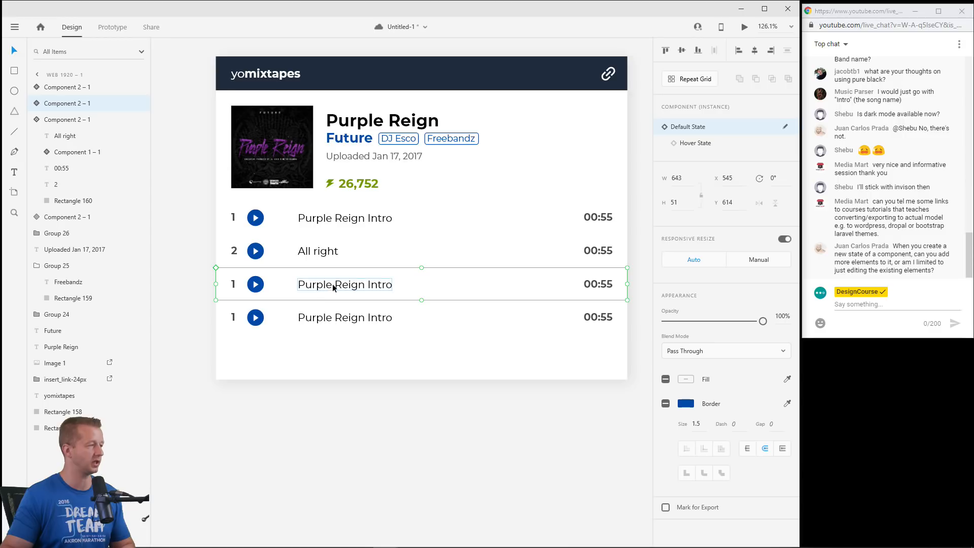
double_click(322, 286)
double_click(322, 286)
key("ctrl+a")
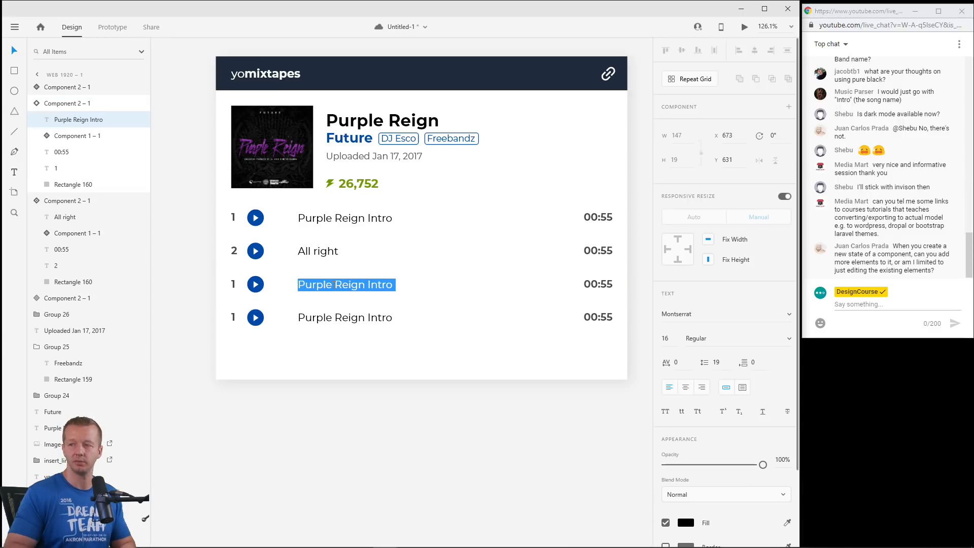
type("?Y")
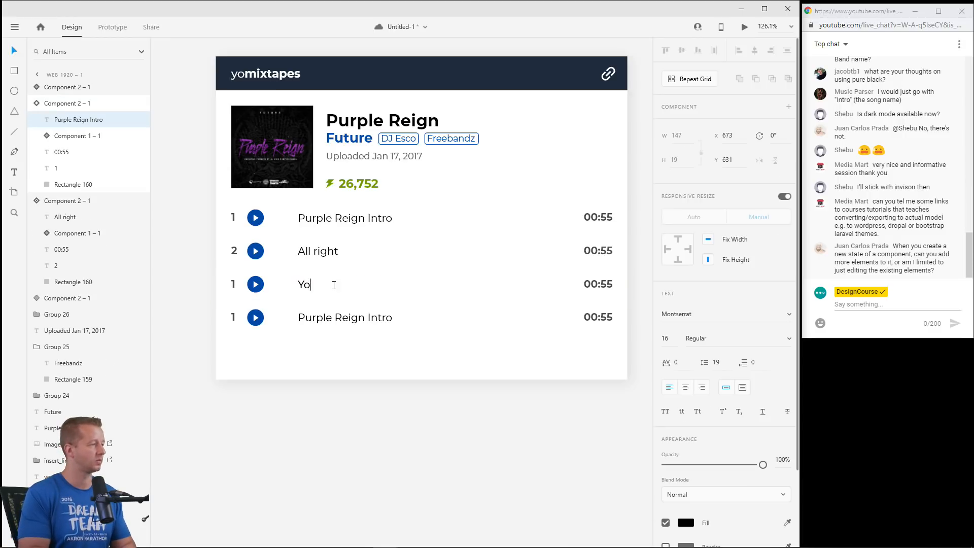
type("o Sup")
key("Escape")
Change the fourth track row's title to "Ain't nothing but a thang" in its Default State.
left_click(342, 320)
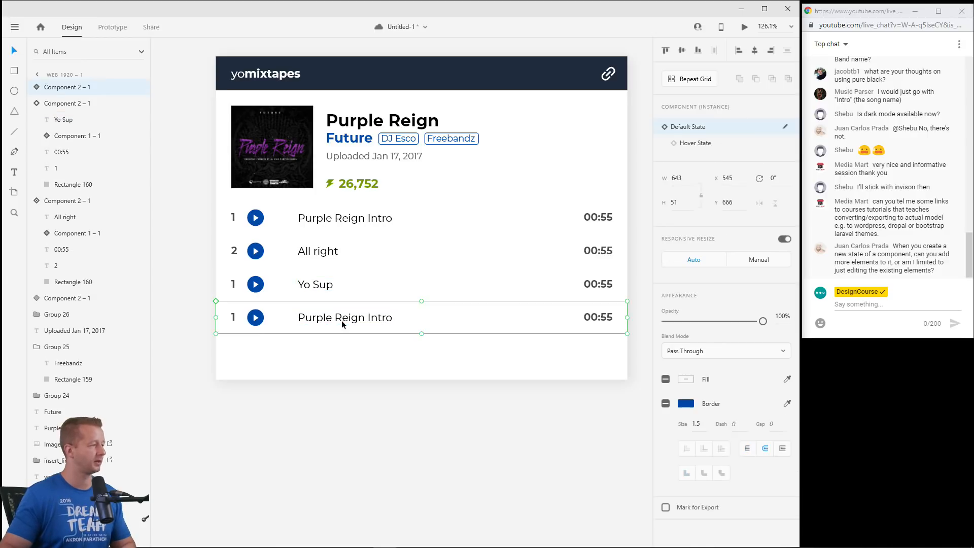
left_click(348, 320)
double_click(348, 320)
key("ctrl+a")
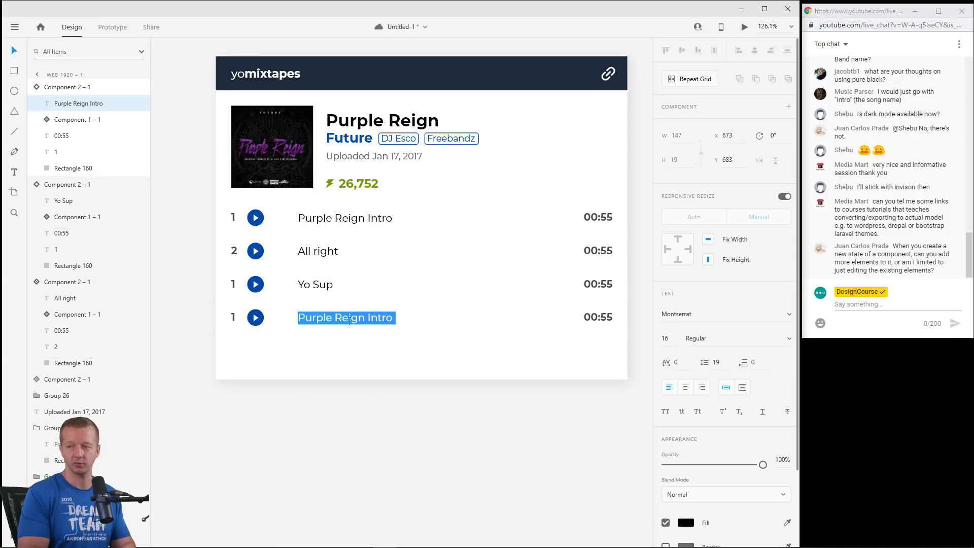
type("Ain't nothing b")
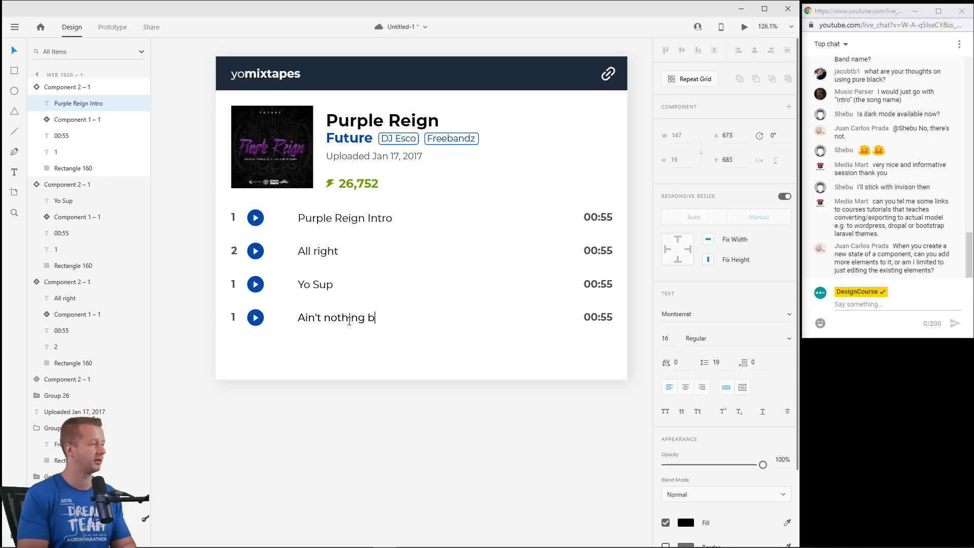
type("ut a thang")
key("Escape")
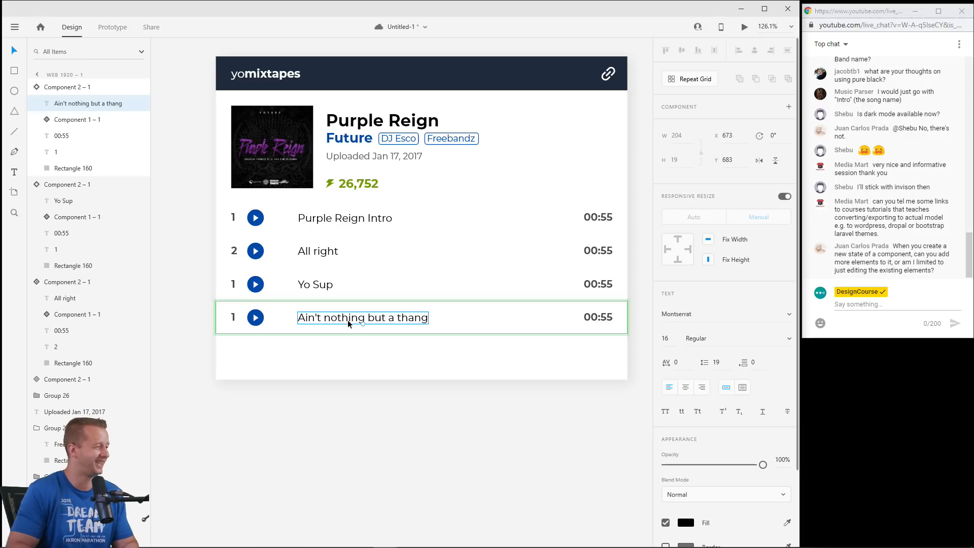
Number the third and fourth track rows 3 and 4 in their Default State.
left_click(233, 286)
left_click(232, 318)
type("4")
left_click(403, 307)
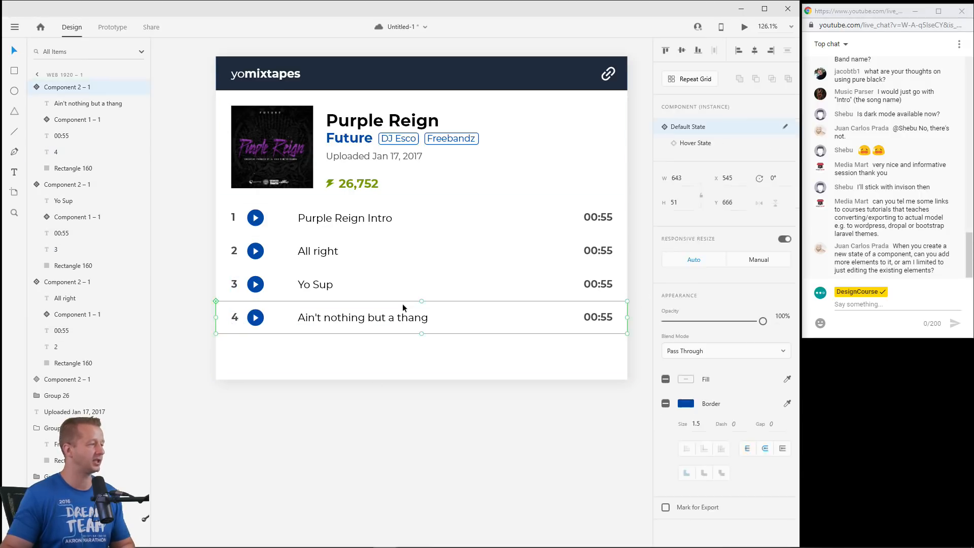
Set the track number to 4 in the fourth track row's Hover State.
left_click(694, 142)
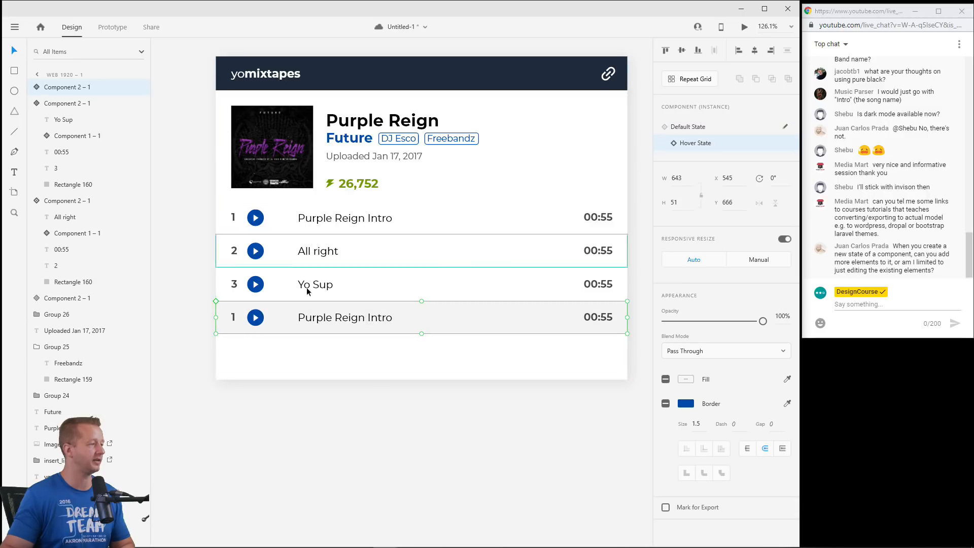
double_click(234, 318)
key("Escape")
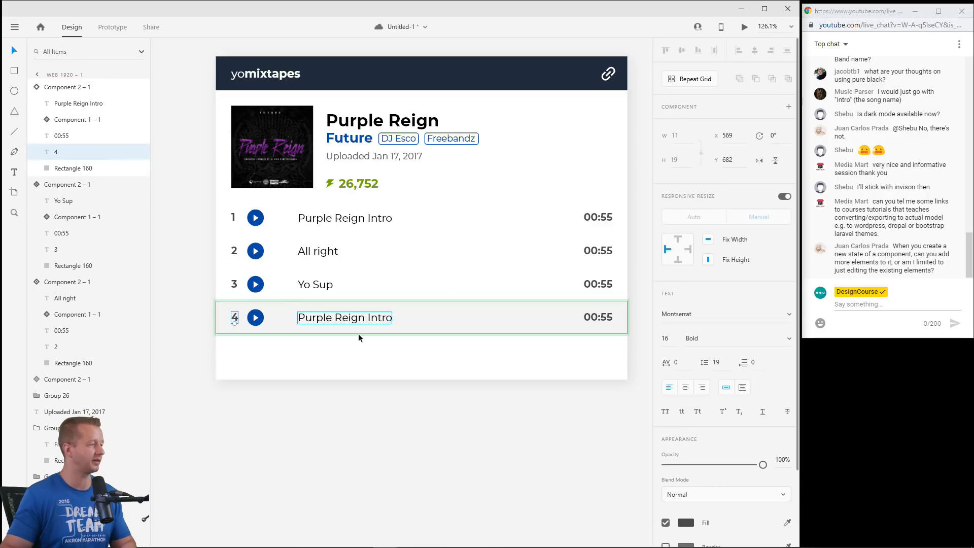
Copy the title "Ain't nothing but a thang" from the fourth row's Default State into its Hover State title.
left_click(377, 327)
left_click(705, 128)
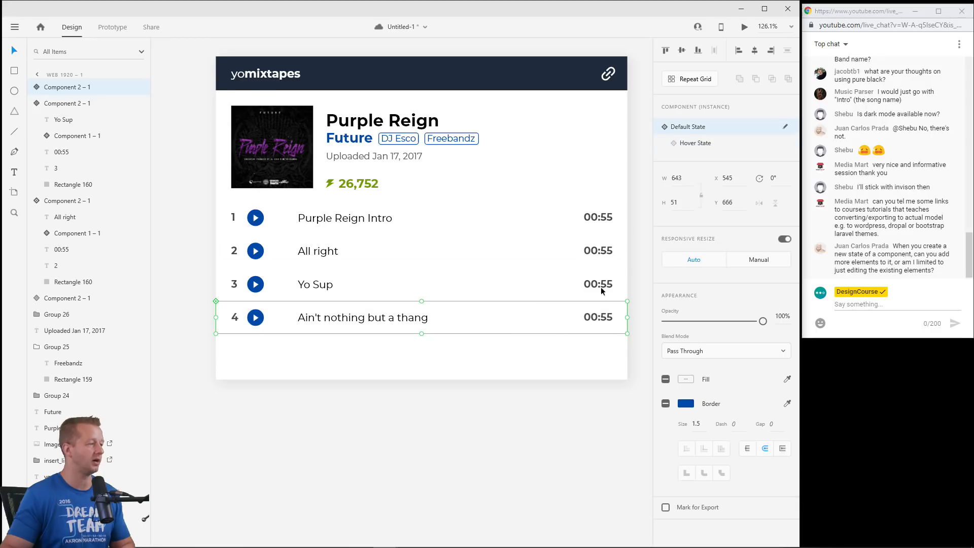
double_click(401, 320)
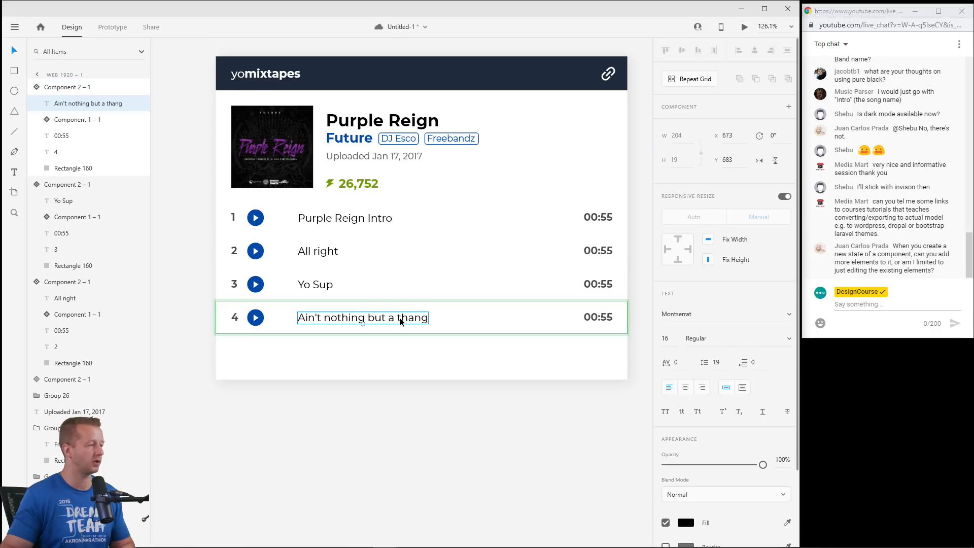
double_click(400, 320)
key("Escape")
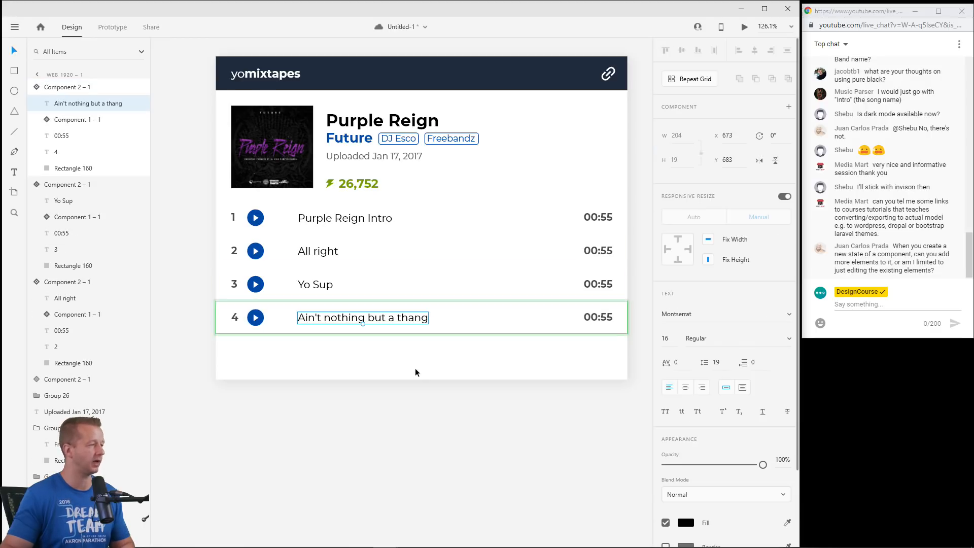
left_click(402, 319)
left_click(703, 145)
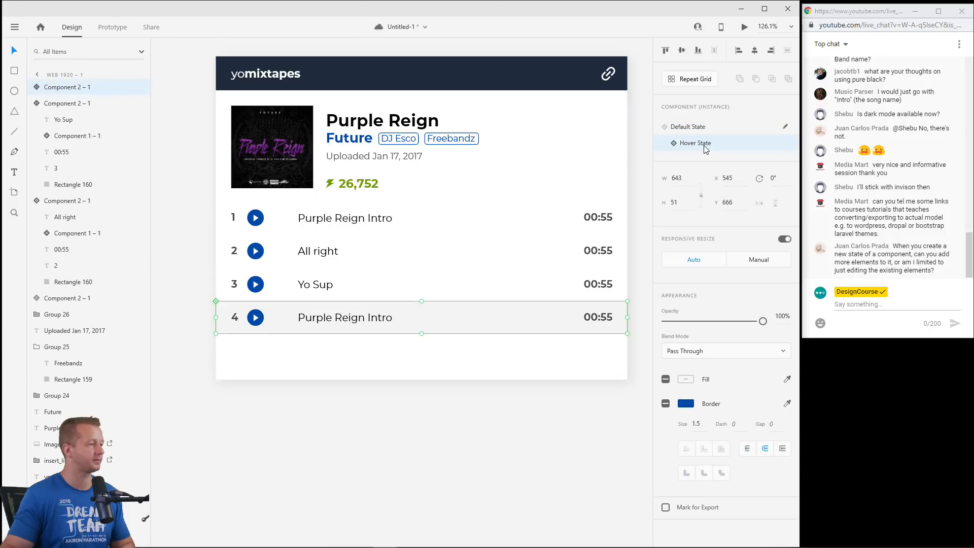
double_click(367, 318)
double_click(368, 318)
type("Ain't nothing but a thang")
key("Escape")
Copy the third track row's default title "Yo Sup" into the title of its Hover State.
double_click(317, 284)
double_click(312, 284)
key("ctrl+c")
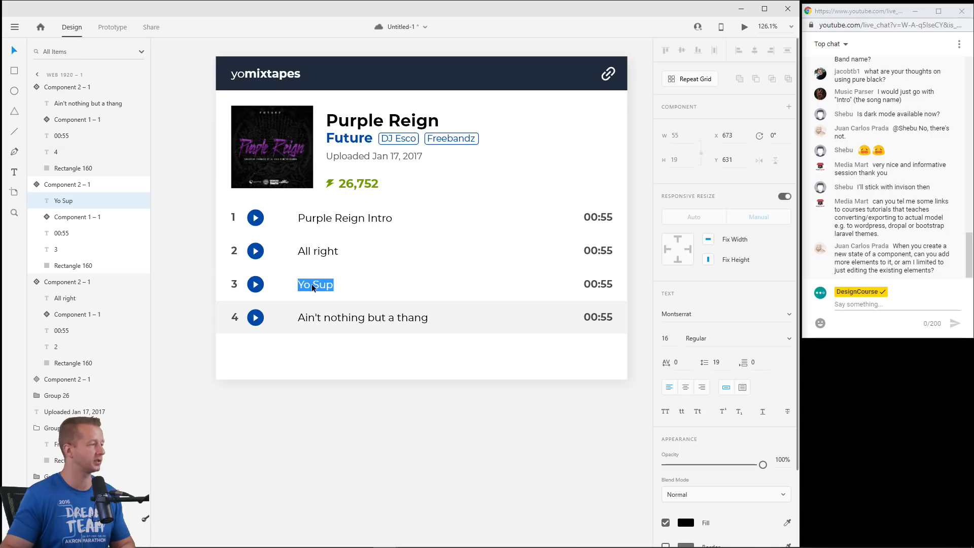
key("Escape")
key("Escape")
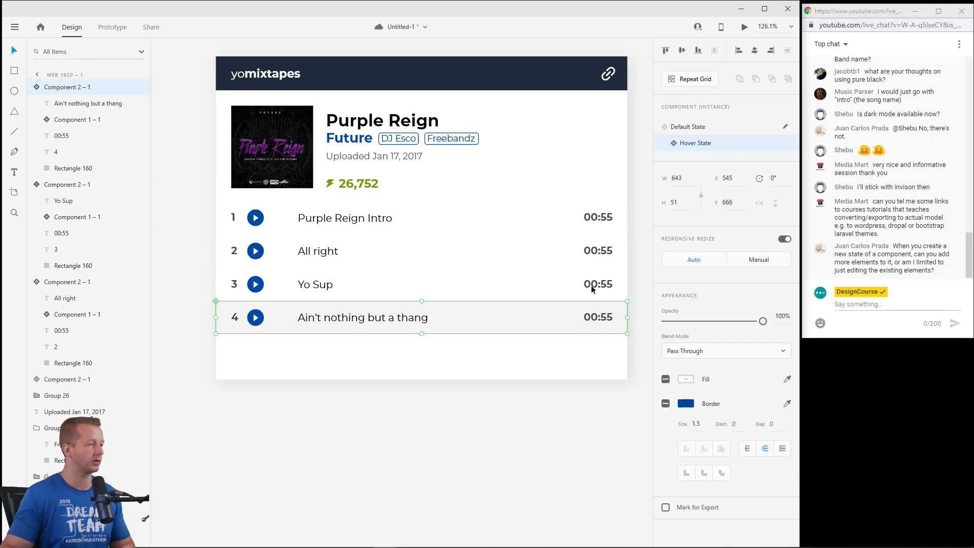
left_click(696, 144)
double_click(309, 286)
double_click(309, 285)
triple_click(308, 285)
key("ctrl+v")
key("Escape")
Set the third row's Hover State track number to 3, and return the third and fourth rows to their Default State.
left_click(429, 313)
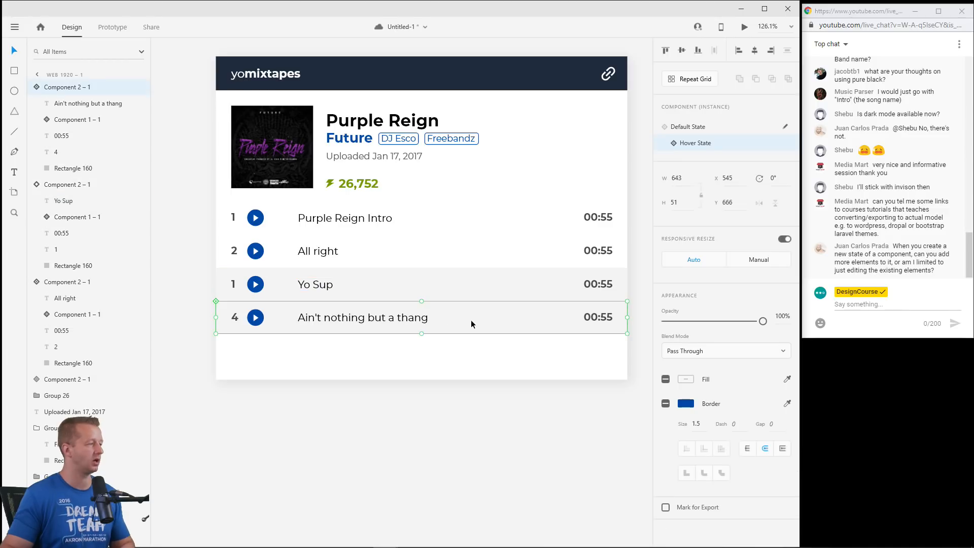
left_click(687, 126)
left_click(528, 279)
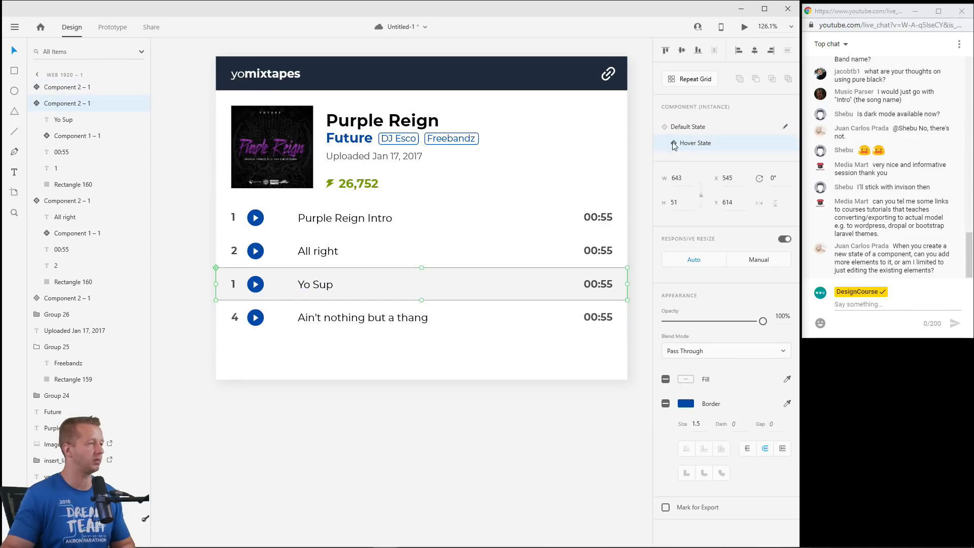
left_click(435, 349)
left_click(309, 285)
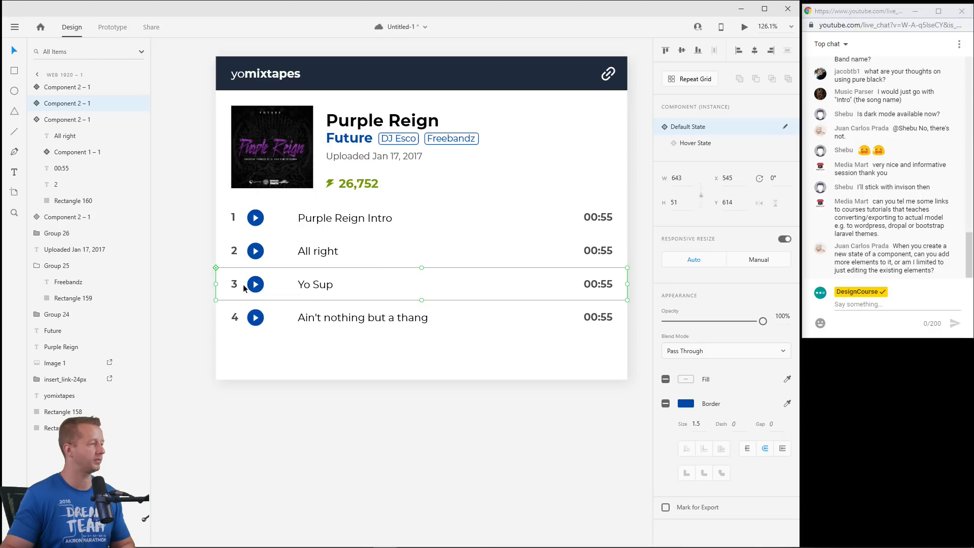
left_click(694, 143)
double_click(234, 287)
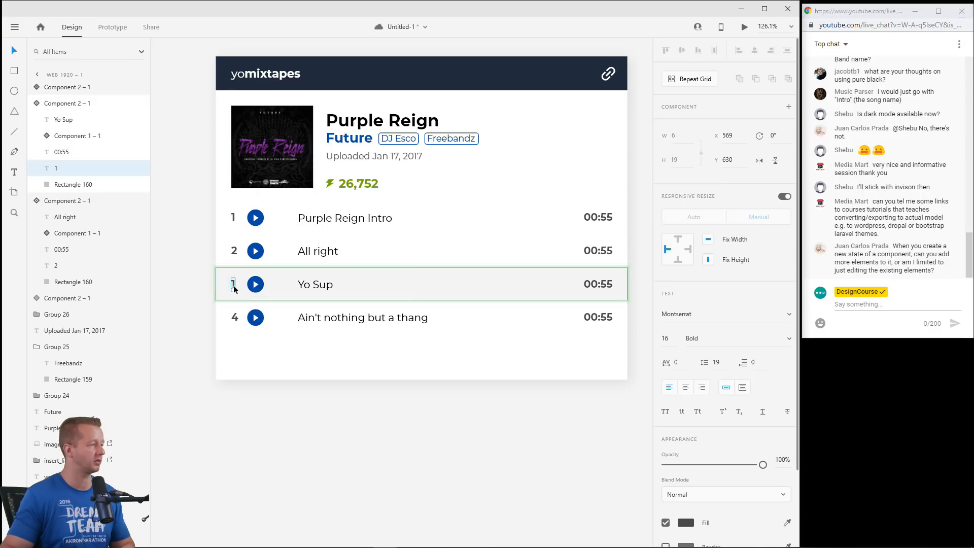
left_click(405, 430)
left_click(440, 290)
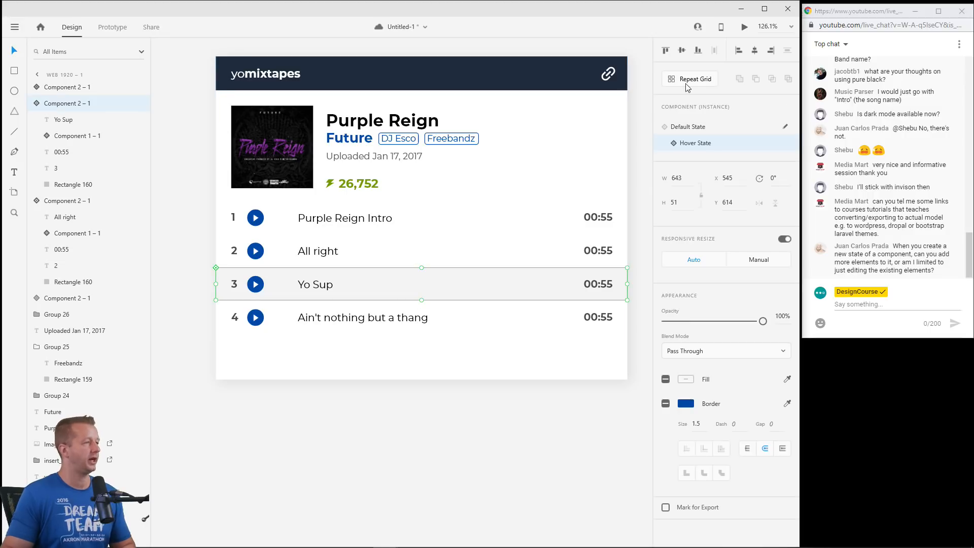
left_click(689, 127)
Preview the card to test the row hover highlights and the play buttons of the first two tracks.
key("ctrl+Return")
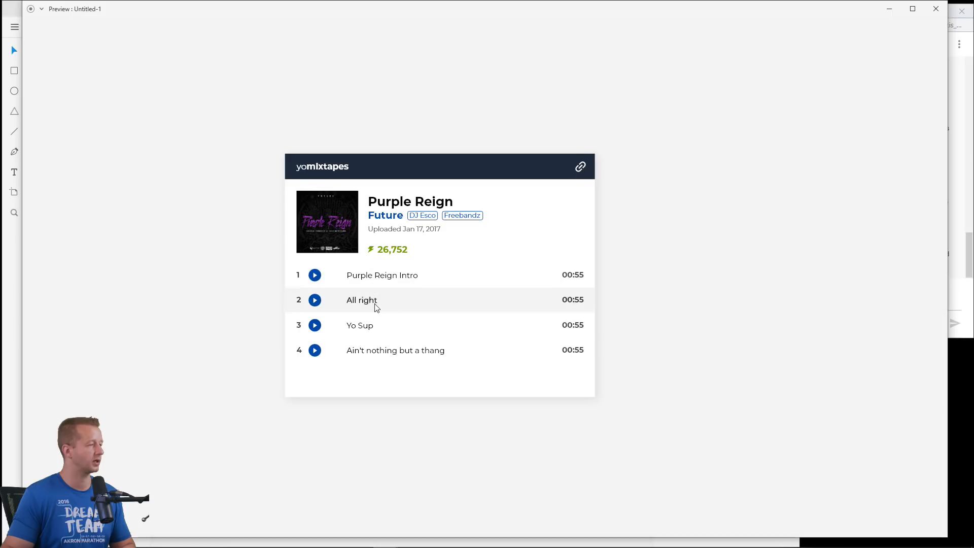
left_click(314, 276)
left_click(315, 302)
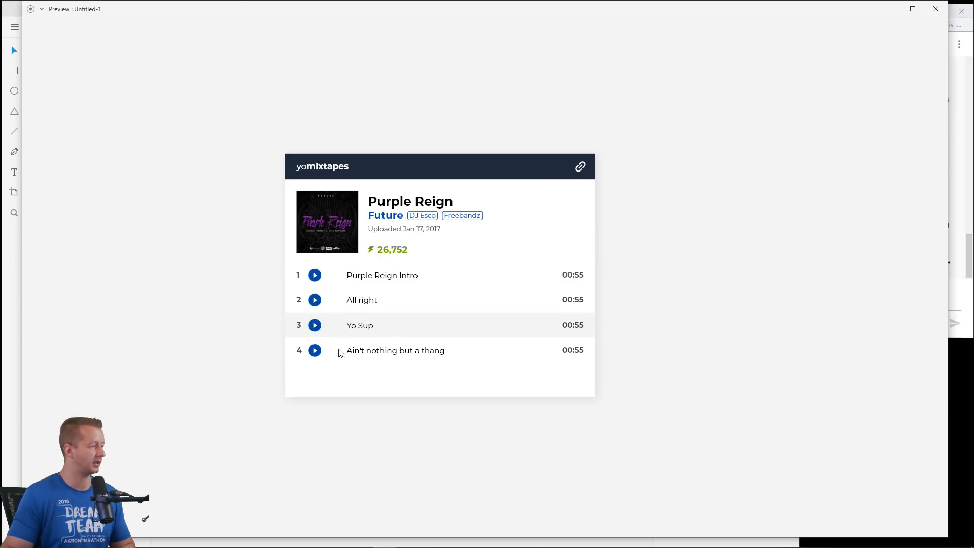
left_click(936, 9)
In the master track row, nudge the play button slightly right and move the title left to X 647.
left_click(257, 218)
double_click(258, 219)
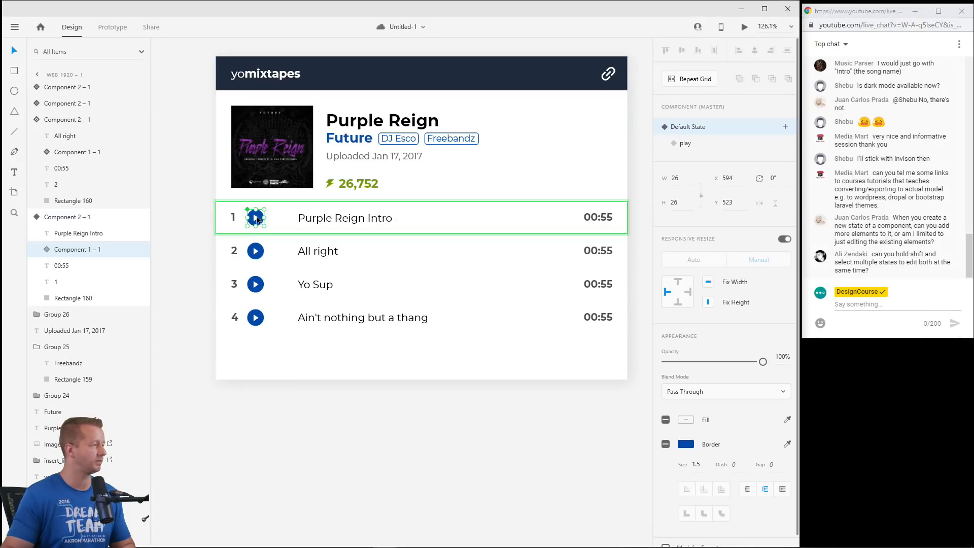
left_click_drag(261, 222, 265, 221)
left_click(313, 218)
left_click_drag(330, 217, 312, 218)
left_click(359, 424)
left_click(319, 219)
double_click(318, 219)
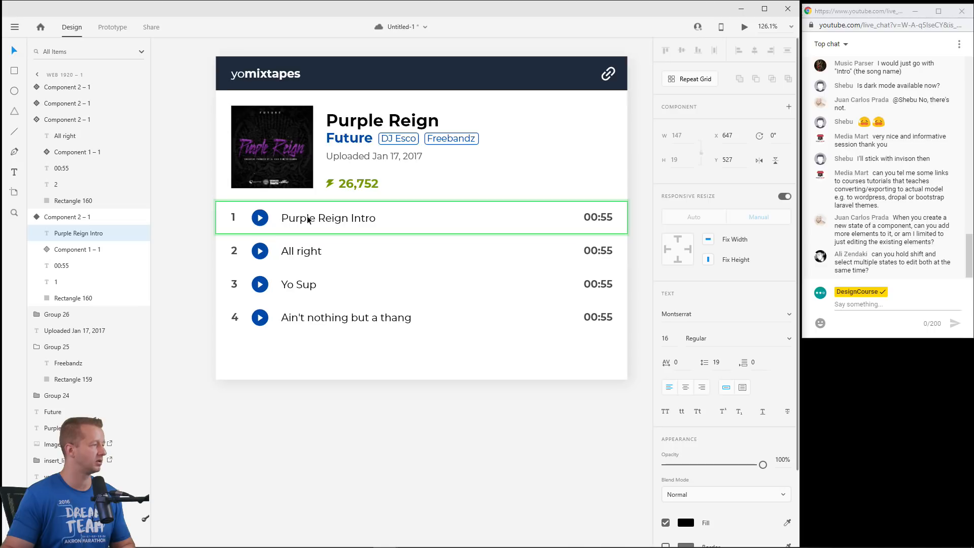
left_click(411, 400)
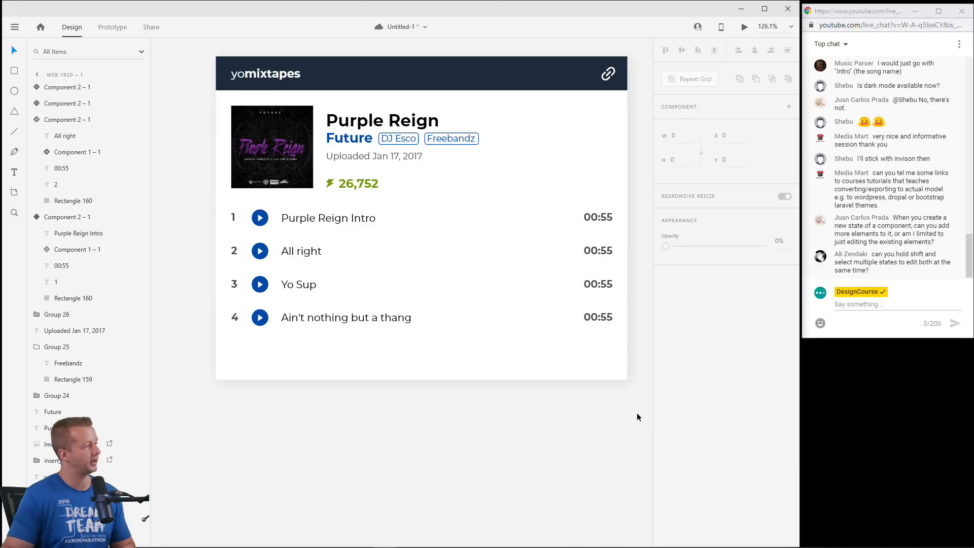
Examine the playback controls in the original yomixtapes reference design, and return to the redesigned card.
scroll(403, 319, "down", 3)
left_click_drag(314, 330, 780, 290)
left_click_drag(426, 284, 389, 295)
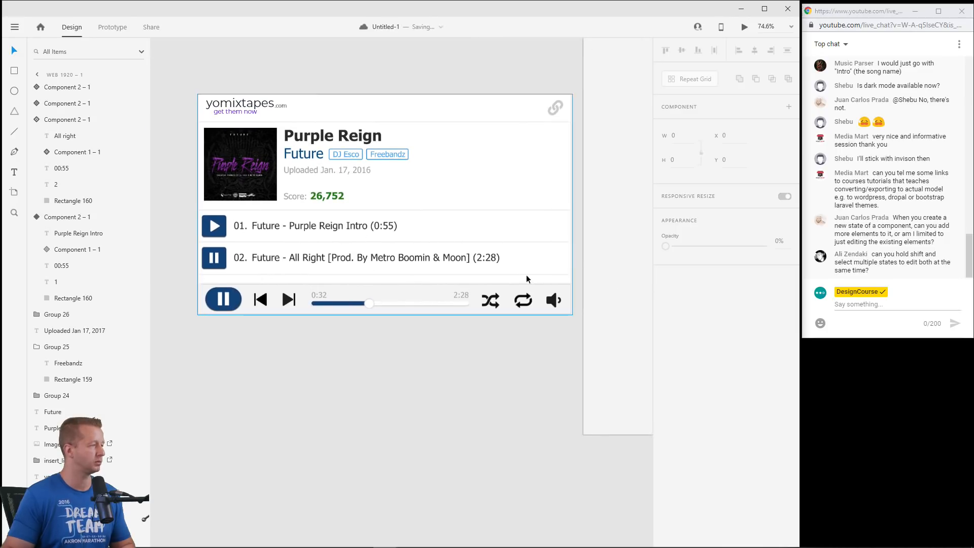
left_click_drag(525, 275, 189, 256)
scroll(303, 263, "up", 3)
scroll(280, 229, "down", 1)
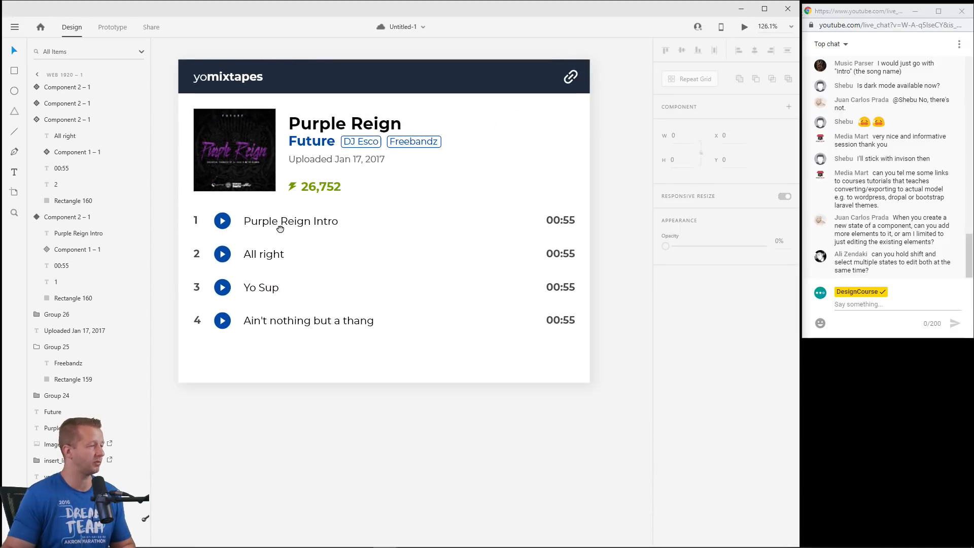
Compare the playback bar of the original yomixtapes design with the empty area below the redesigned card's four track rows.
left_click_drag(280, 228, 295, 224)
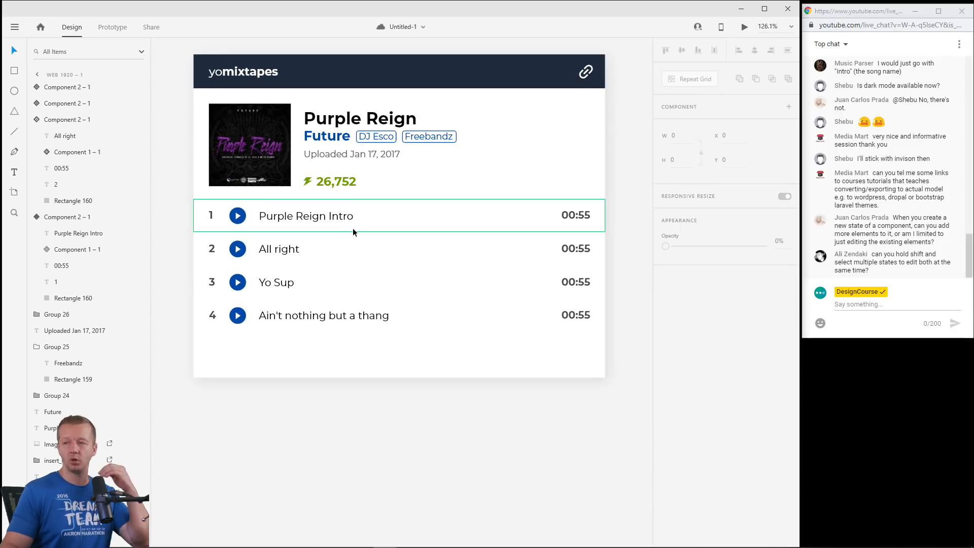
left_click_drag(280, 257, 466, 208)
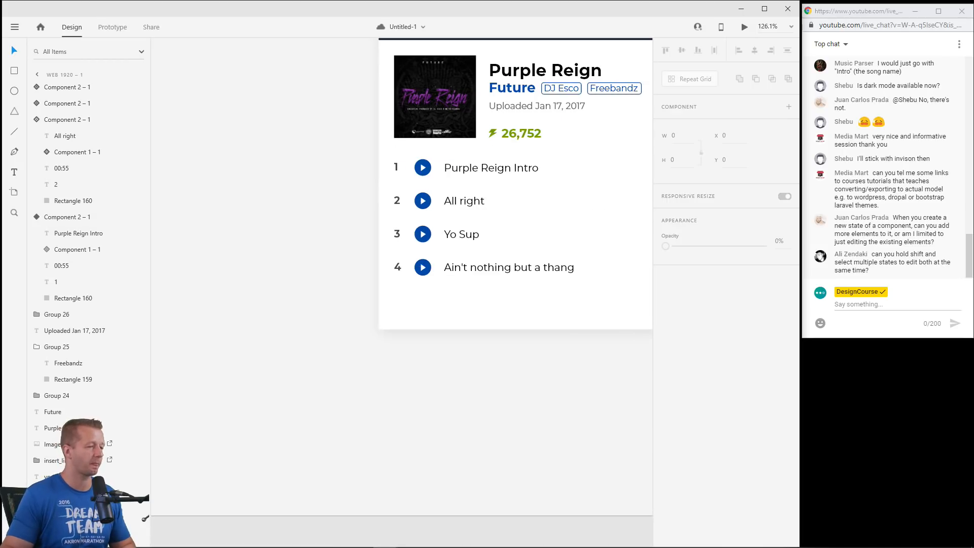
scroll(337, 320, "left", 15)
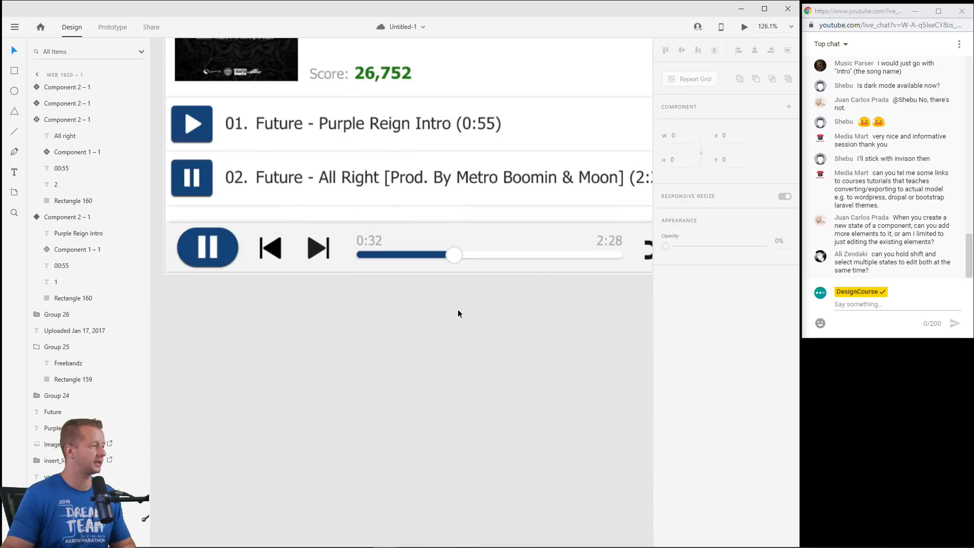
scroll(458, 313, "down", 5)
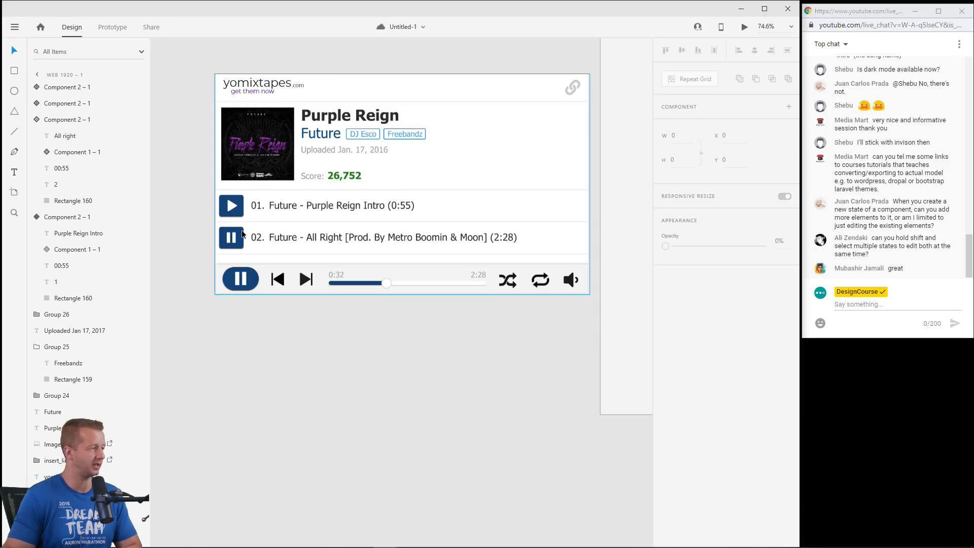
left_click(290, 347)
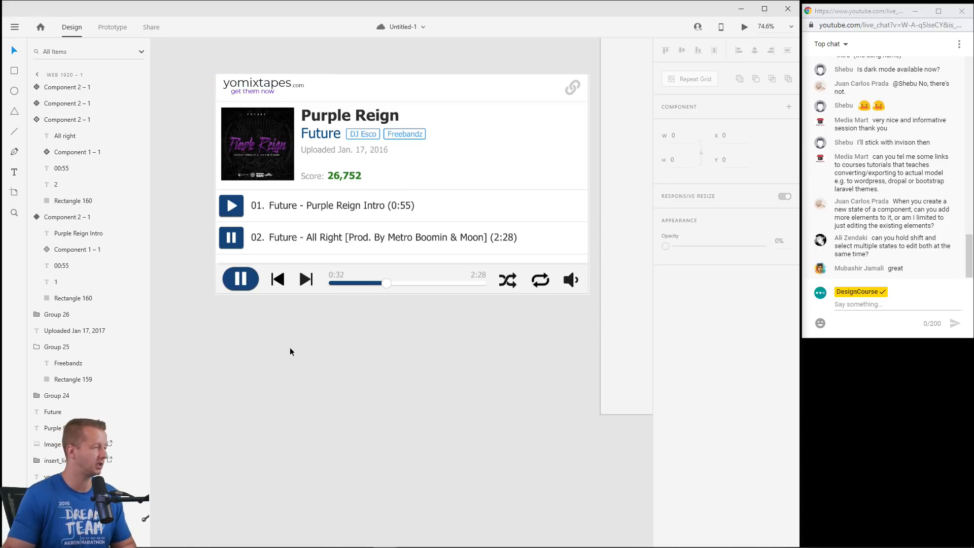
scroll(416, 327, "down", 3)
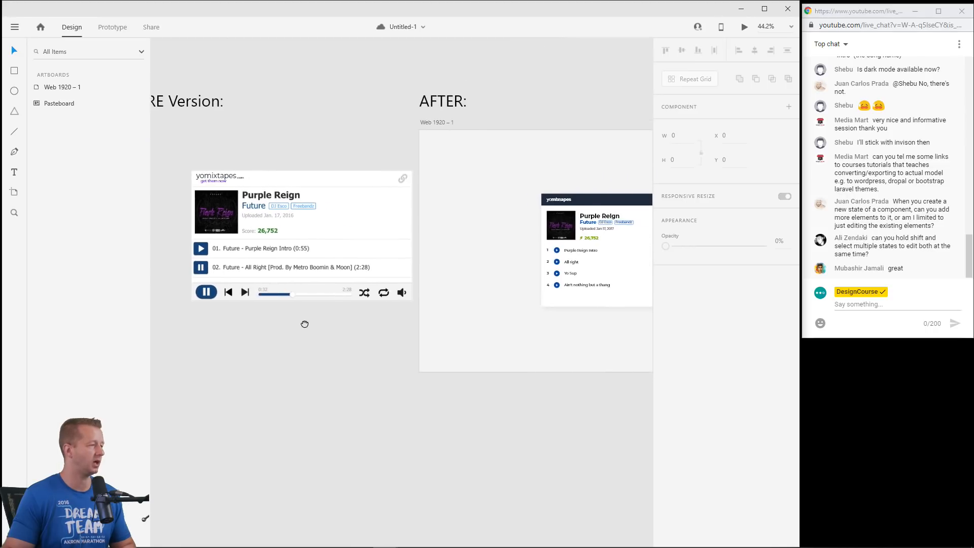
left_click(255, 283)
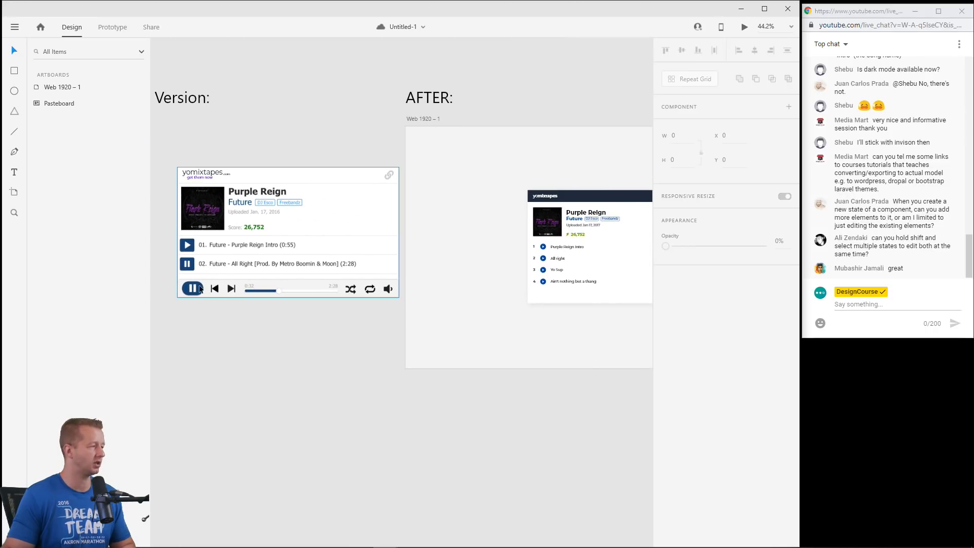
left_click_drag(597, 322, 455, 317)
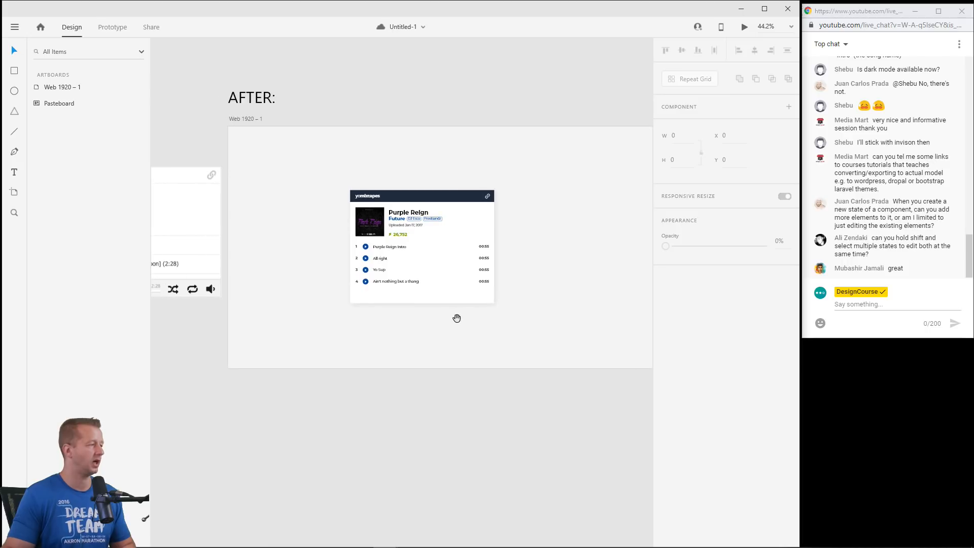
scroll(378, 323, "up", 2)
scroll(379, 323, "up", 4)
left_click_drag(434, 285, 348, 392)
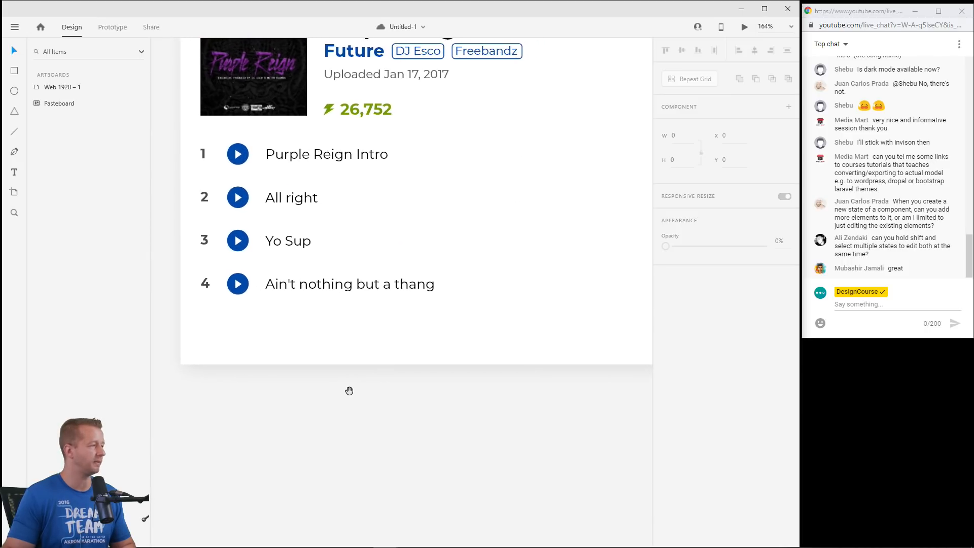
scroll(446, 382, "down", 1)
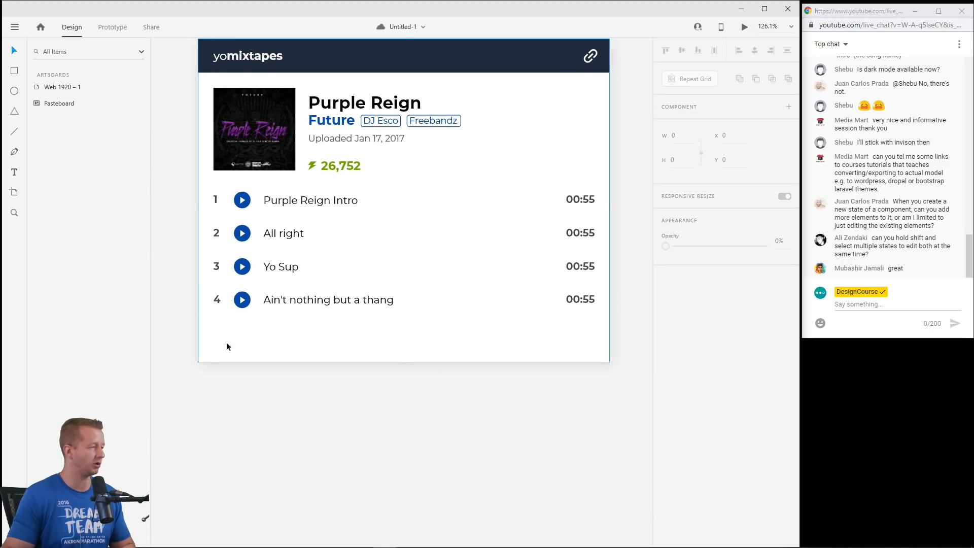
Duplicate the card background as a 643 × 66 bar along the card's bottom edge and fill it with the play buttons' blue.
left_click(342, 317)
left_click_drag(374, 205, 376, 323)
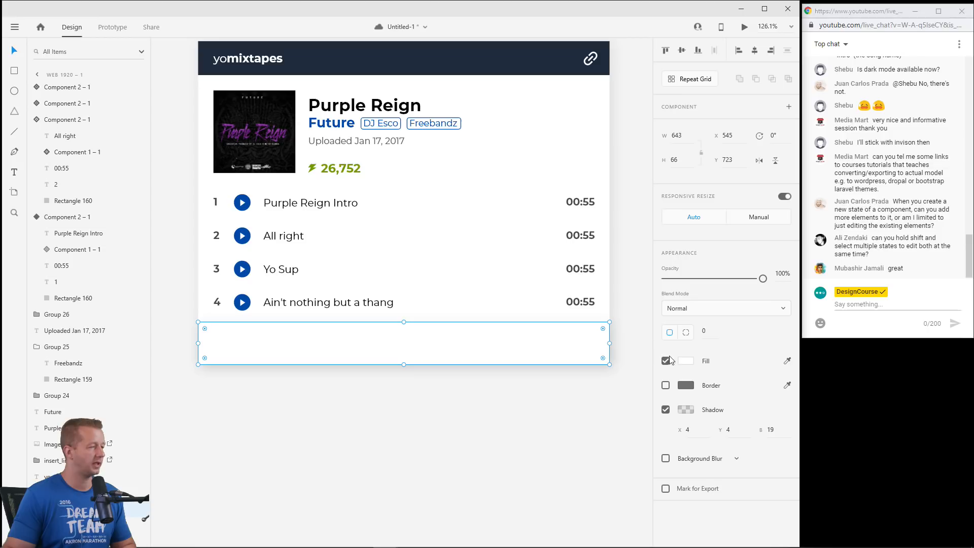
left_click(787, 363)
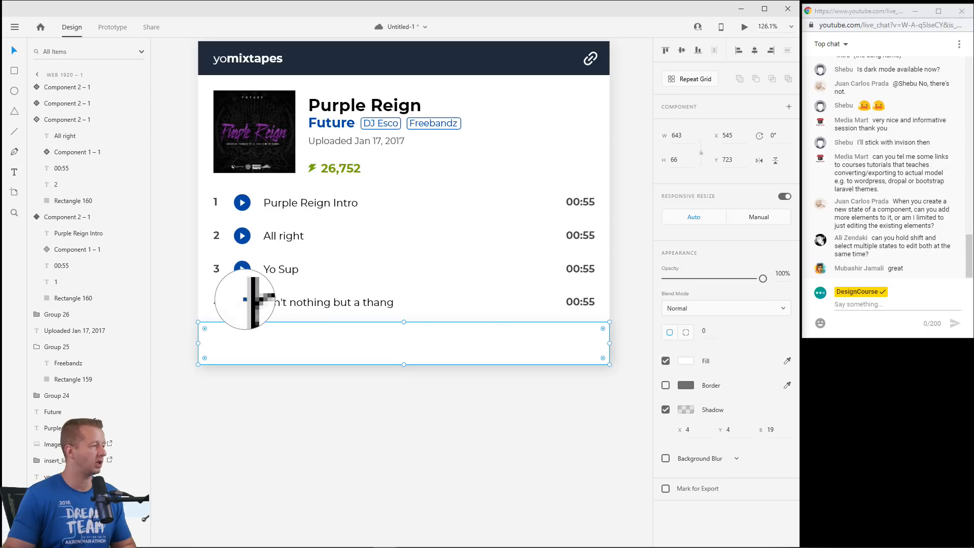
left_click(241, 299)
left_click(353, 407)
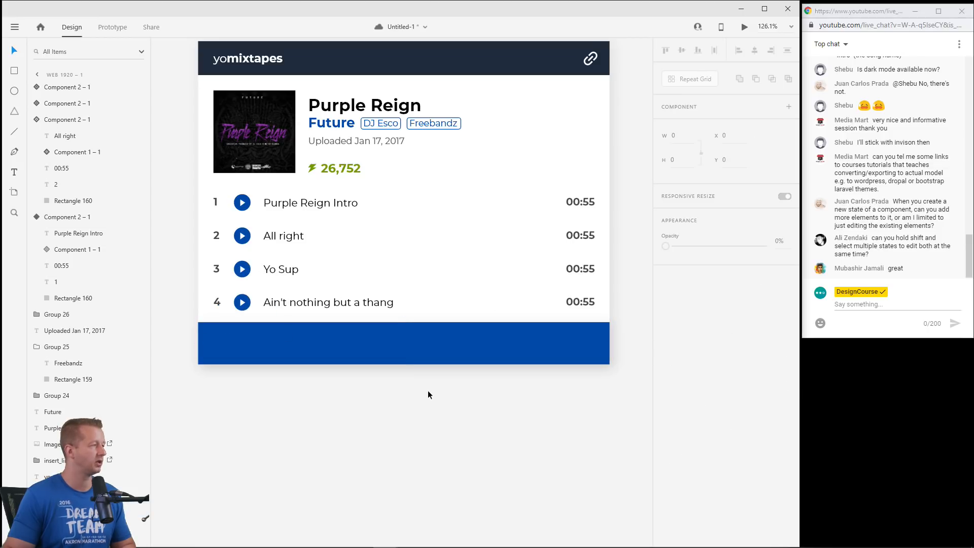
Reduce the blue bar's height to 57 from its upper edge, leaving a gap below the fourth track row.
scroll(427, 391, "down", 3)
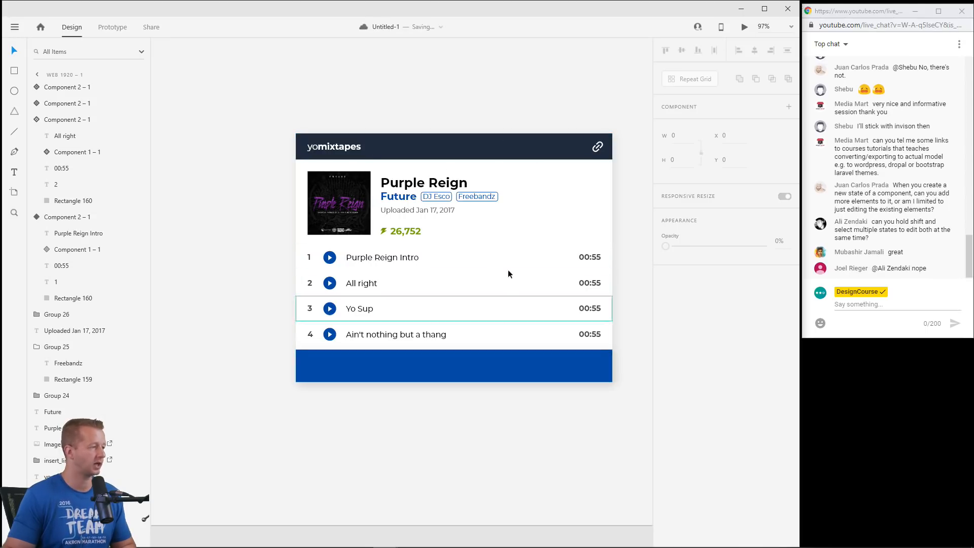
left_click(455, 368)
left_click_drag(454, 351, 454, 355)
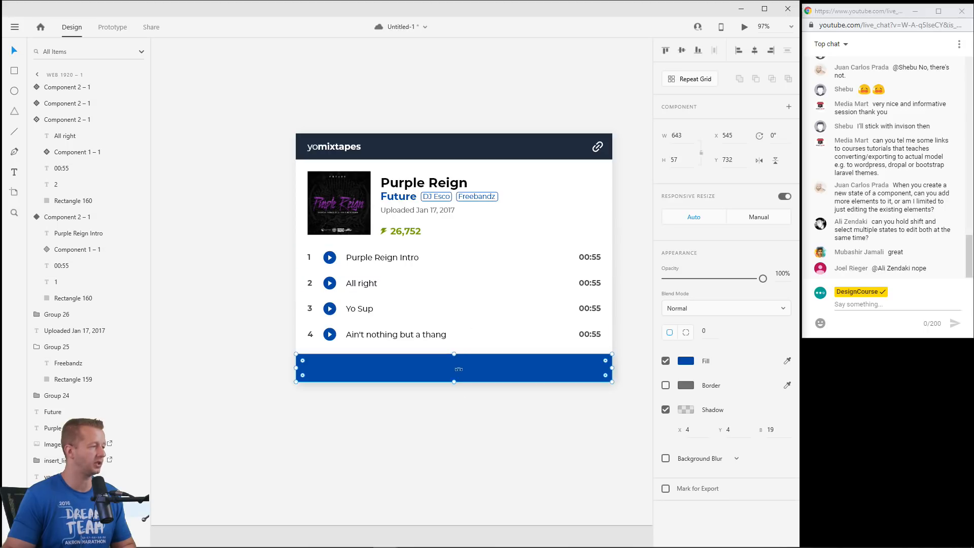
left_click(465, 441)
scroll(426, 391, "down", 3)
scroll(414, 372, "up", 3)
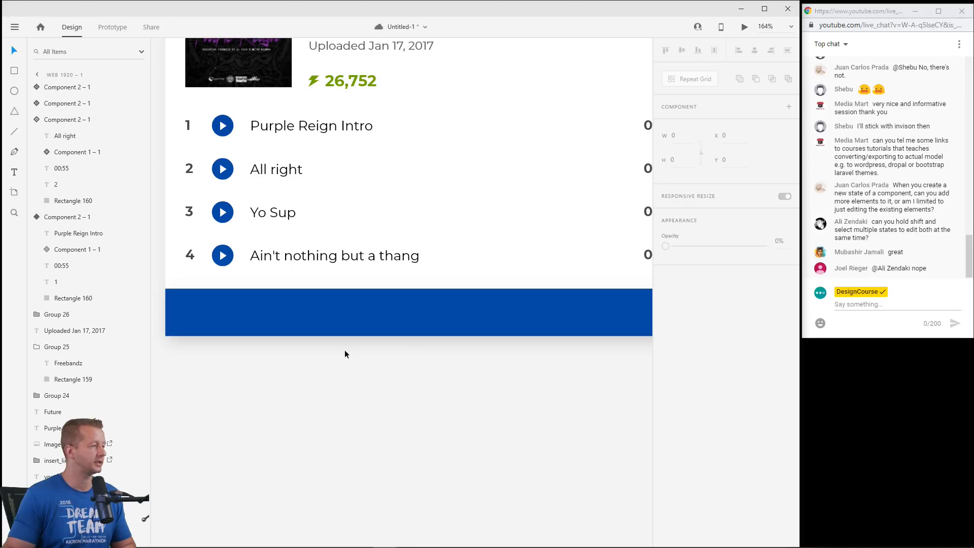
key("ctrl+0")
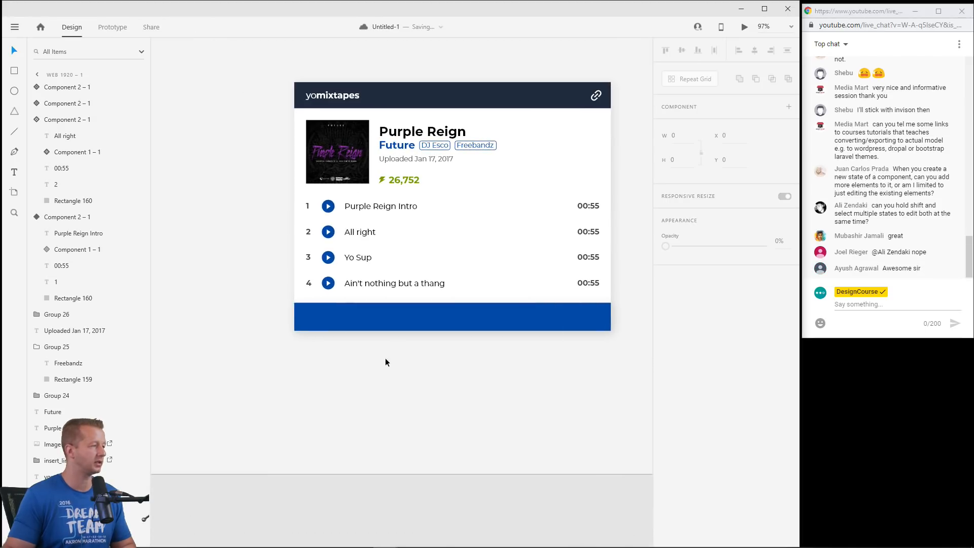
Paste the play, previous and next buttons and place them at the start of the blue bar, with the play button at X 566, Y 745.
left_click(441, 317)
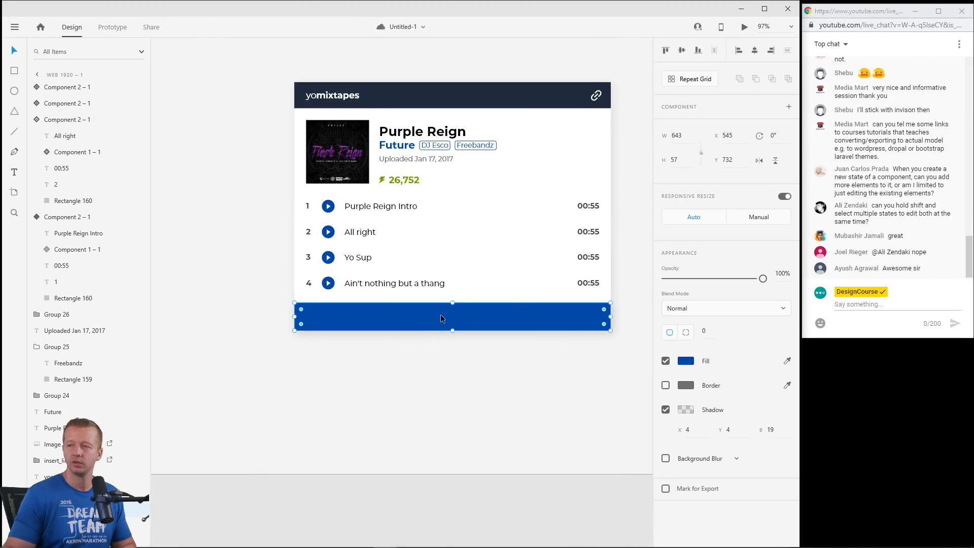
left_click(379, 361)
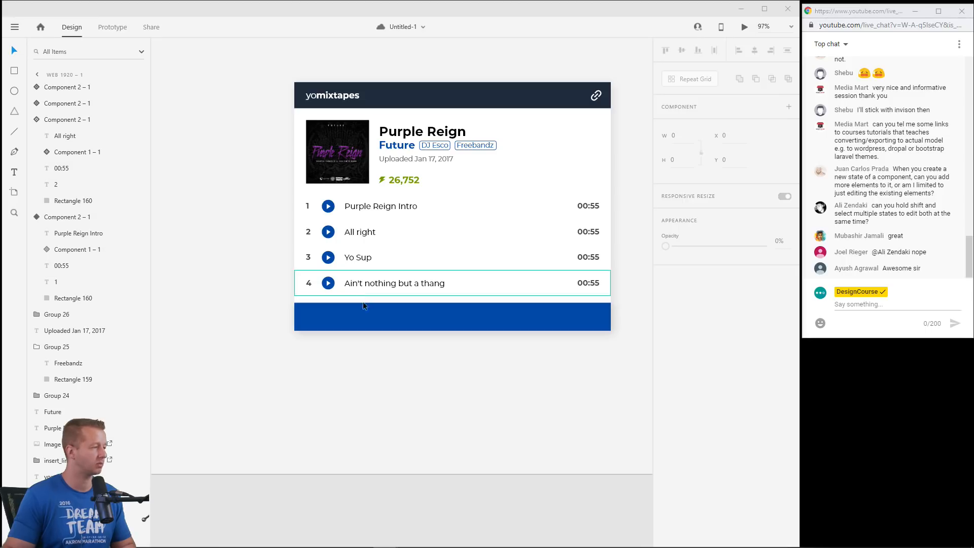
left_click(360, 318)
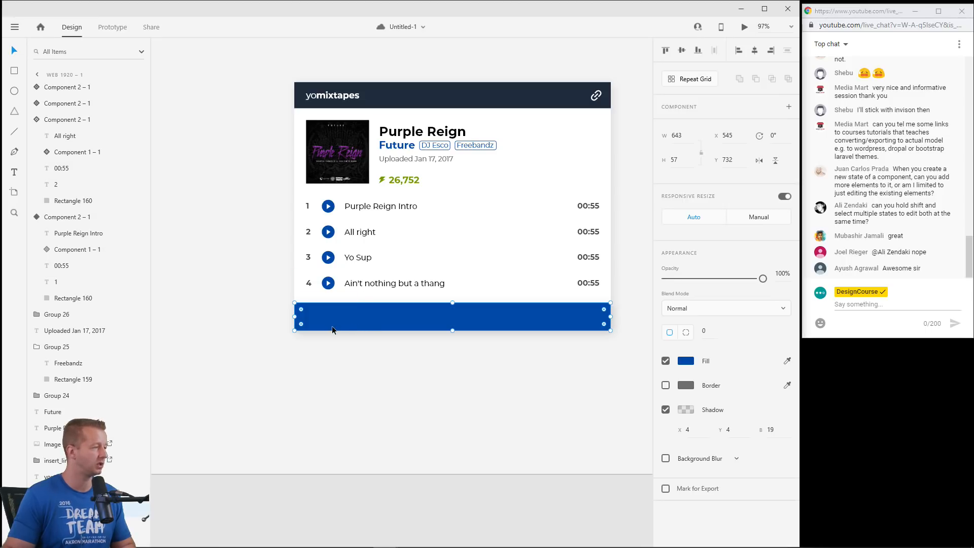
key("ctrl+v")
left_click_drag(271, 253, 376, 336)
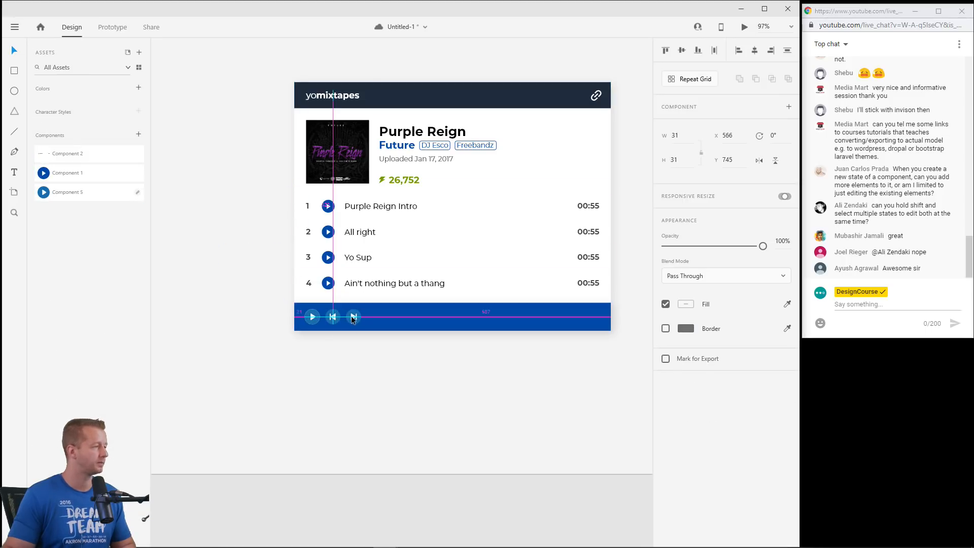
scroll(330, 361, "up", 5)
left_click_drag(348, 303, 360, 308)
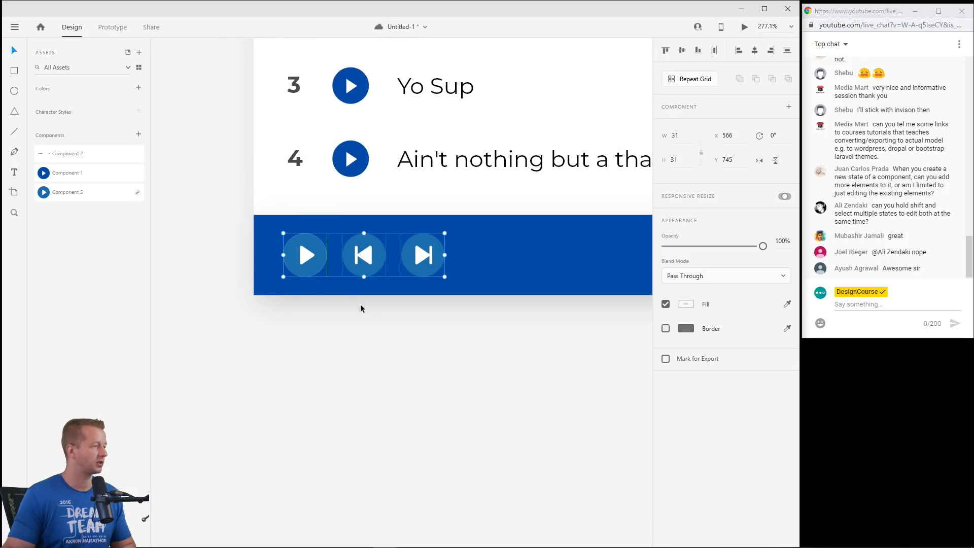
left_click(241, 242)
Change the fill of the bar's play button circle to bright blue #006FFF and save that color as a swatch.
left_click(318, 248)
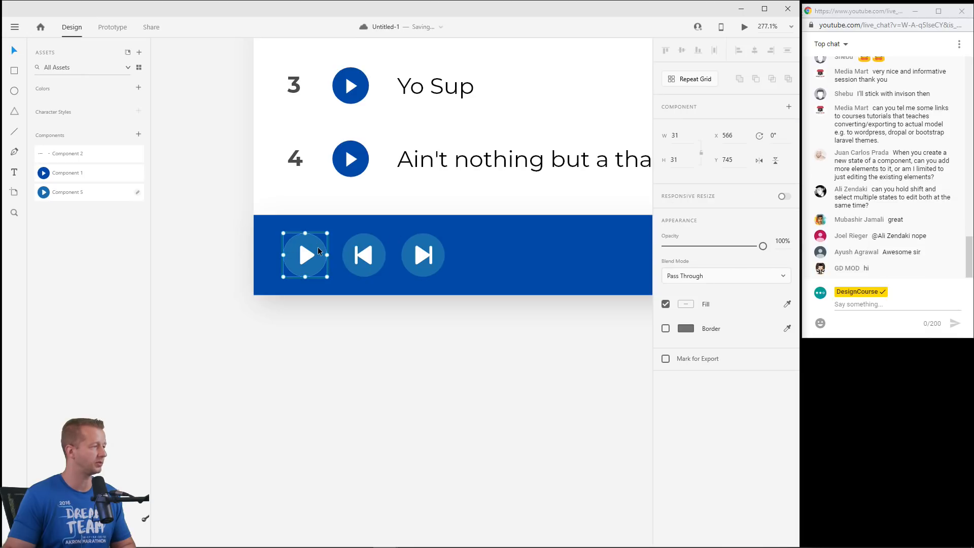
double_click(317, 247)
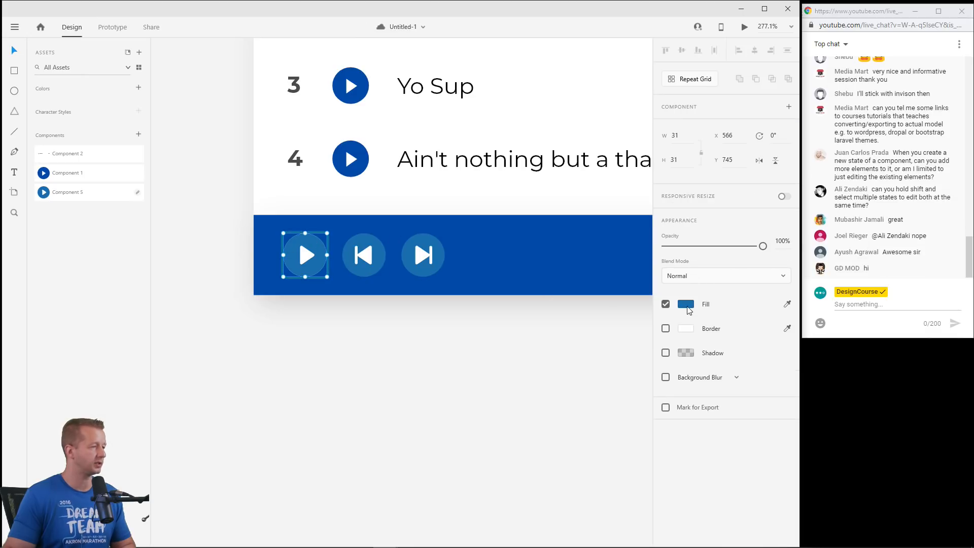
left_click(787, 304)
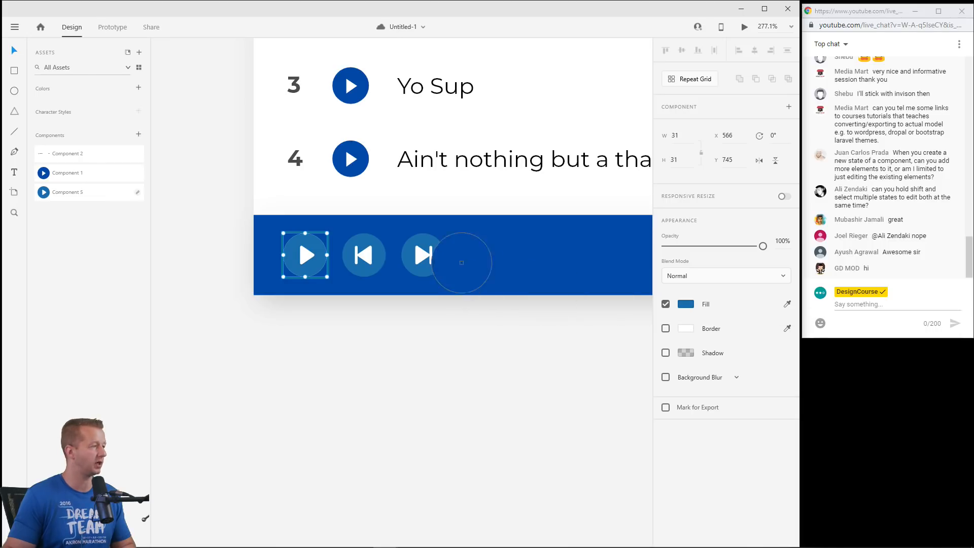
left_click(487, 259)
left_click(690, 305)
left_click_drag(595, 270, 632, 252)
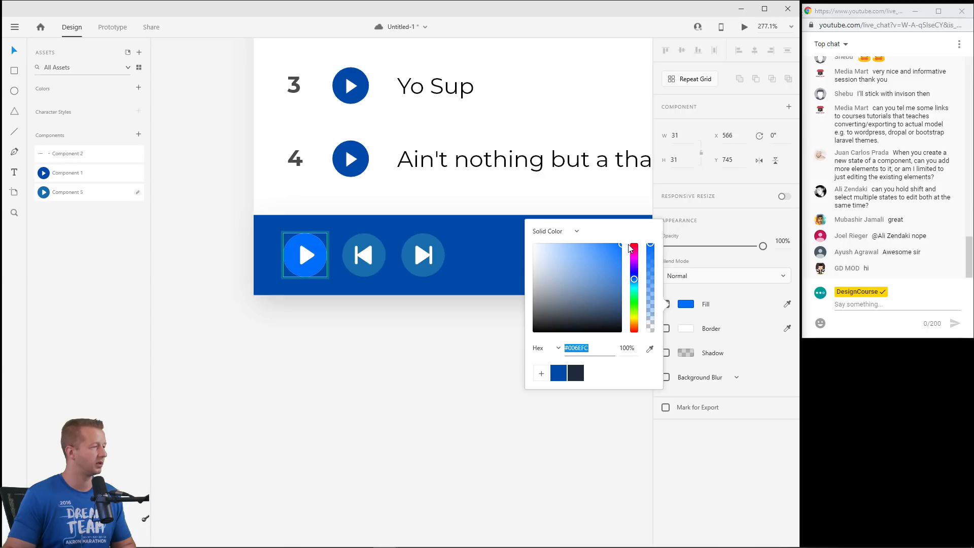
left_click(541, 373)
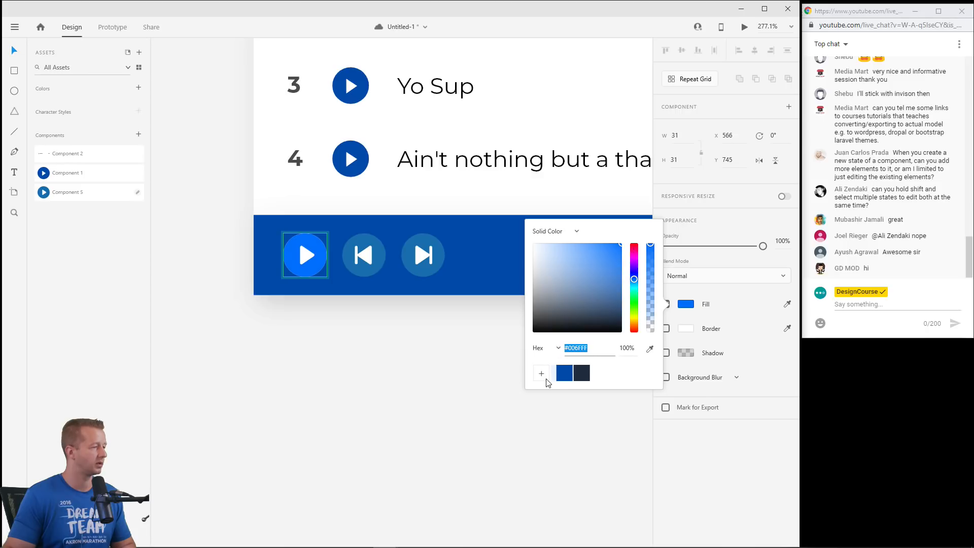
Fill the previous button's circle with the saved bright blue swatch and change the next button's circle to a brighter blue.
left_click(368, 242)
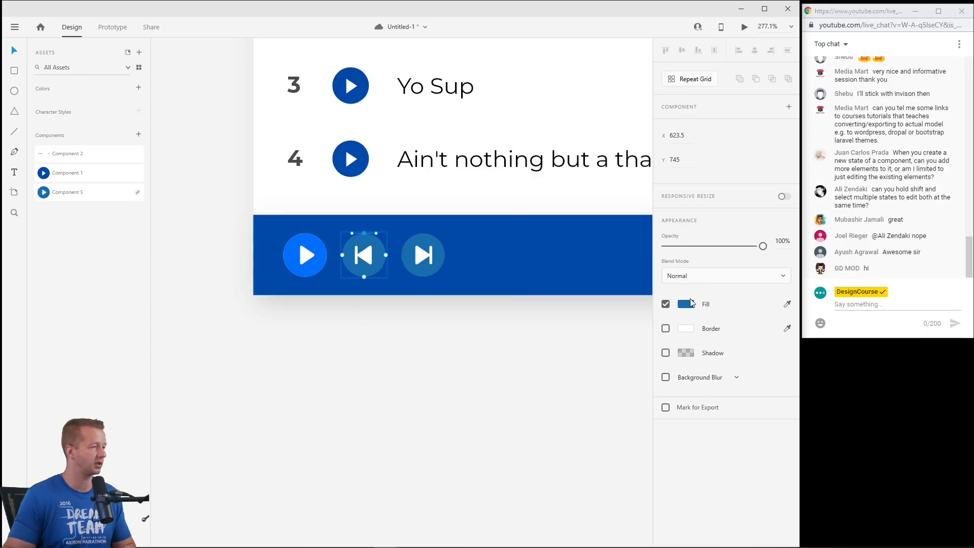
left_click(691, 304)
left_click(558, 373)
left_click(423, 254)
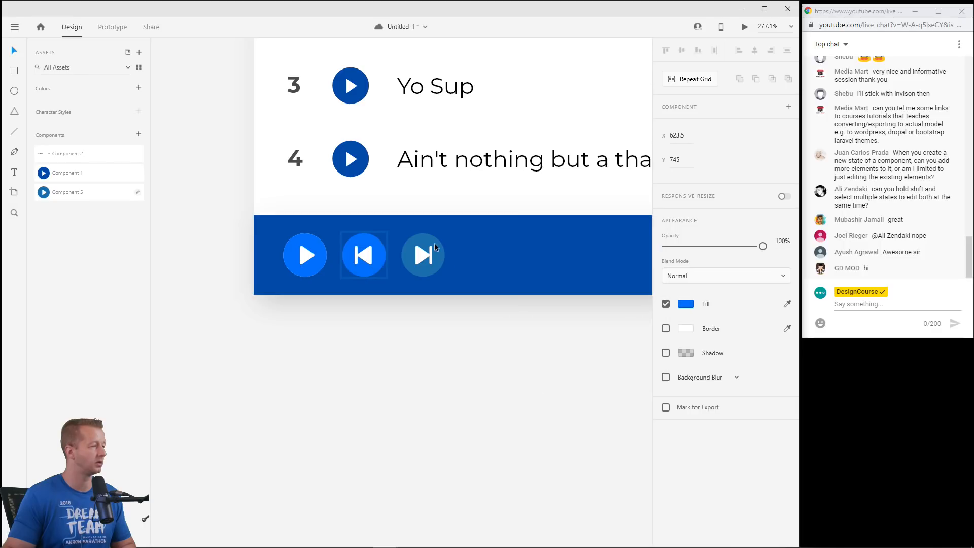
left_click(690, 305)
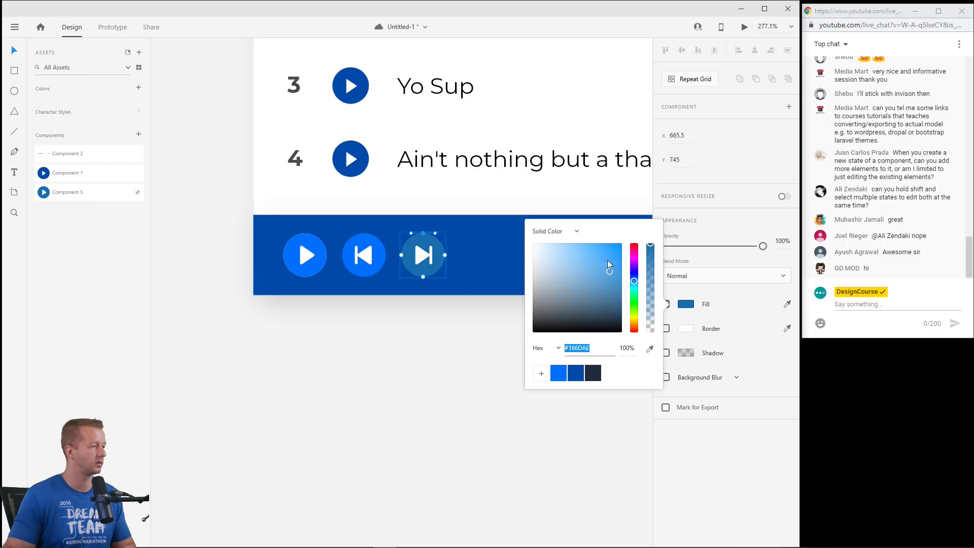
left_click(559, 373)
left_click(463, 327)
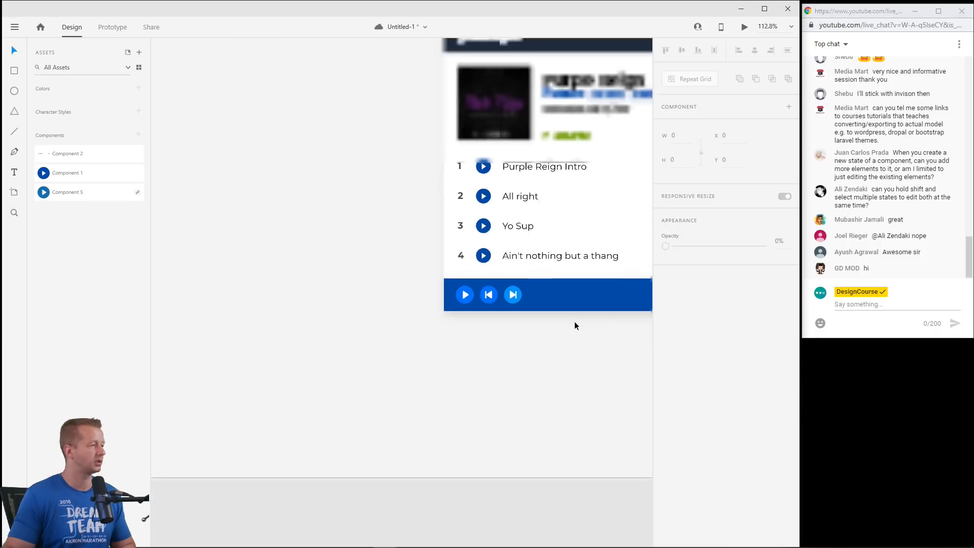
Check the new playback buttons against the track rows, and examine the progress bar and remaining controls in the original yomixtapes design.
scroll(575, 321, "down", 5)
scroll(412, 334, "up", 3)
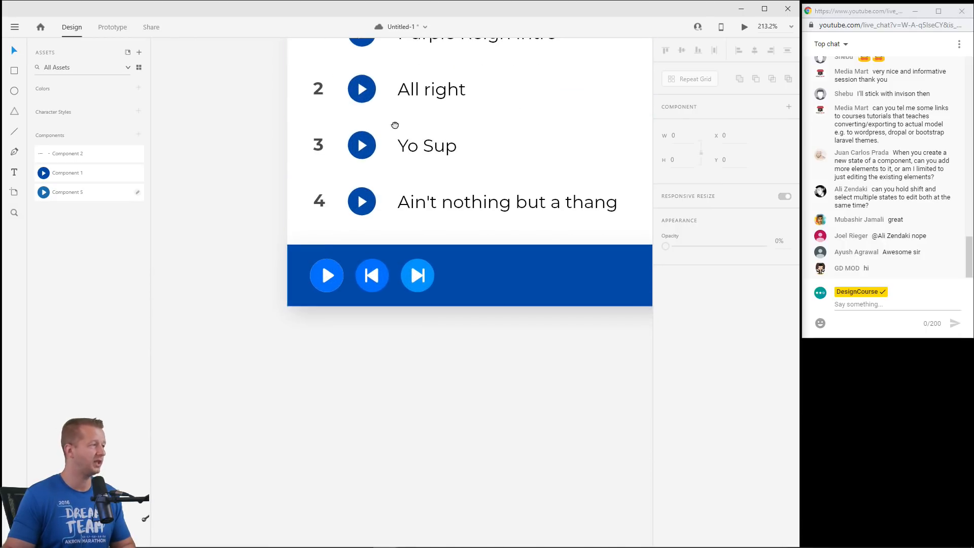
scroll(375, 132, "up", 2)
left_click(331, 203)
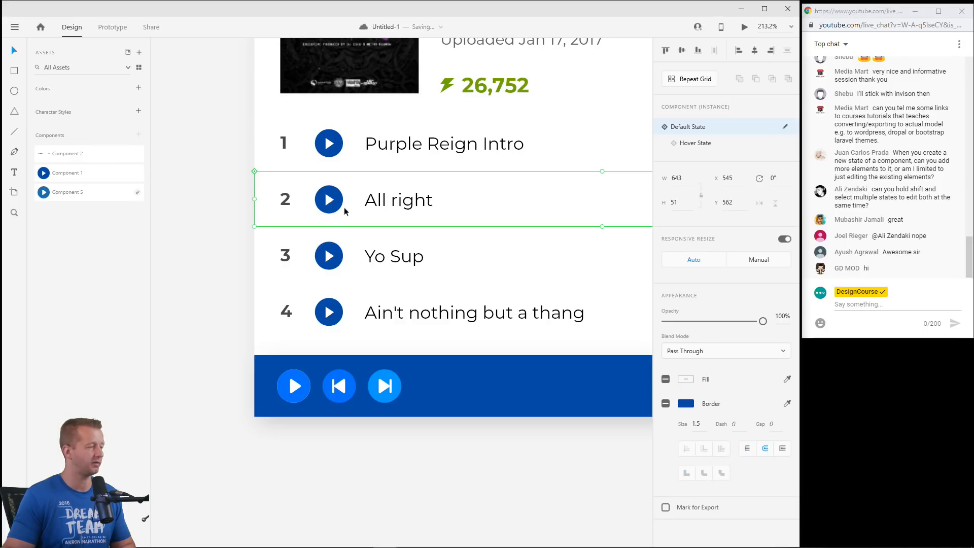
left_click(331, 437)
scroll(489, 388, "down", 5)
left_click_drag(339, 319, 571, 310)
scroll(396, 315, "up", 2)
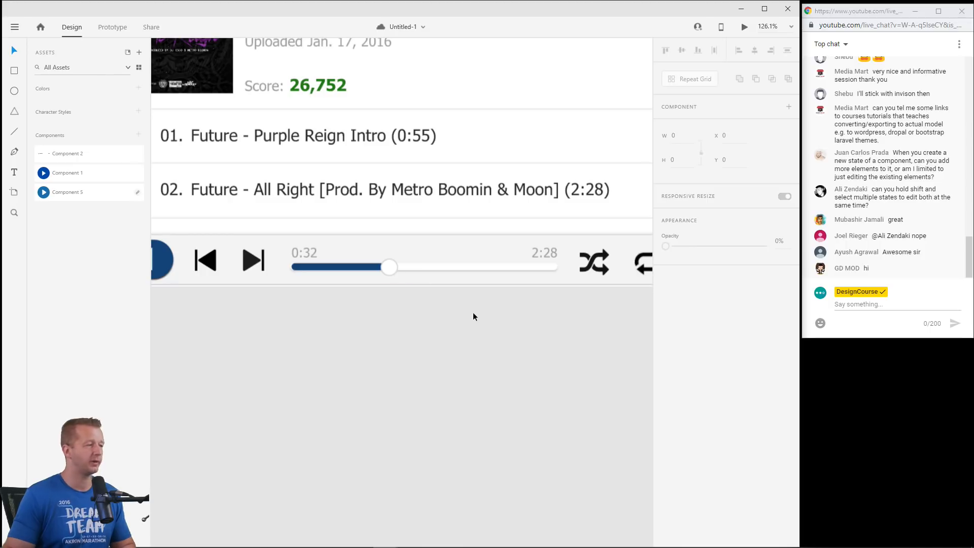
scroll(520, 307, "down", 1)
scroll(520, 308, "down", 1)
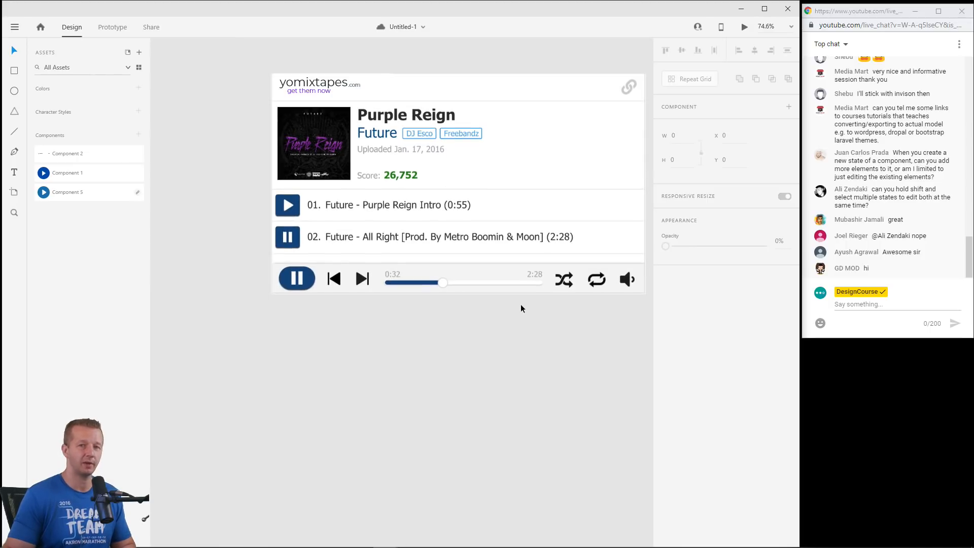
Paste the audio waveform shape and place it in the blue bar after the next button, at X 687, Y 756.
left_click_drag(507, 319, 271, 324)
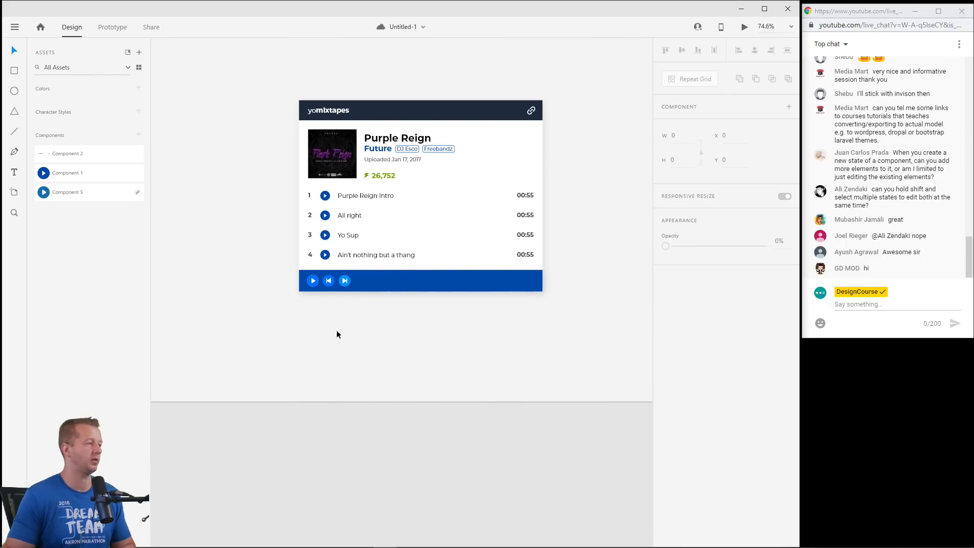
scroll(370, 298, "up", 4)
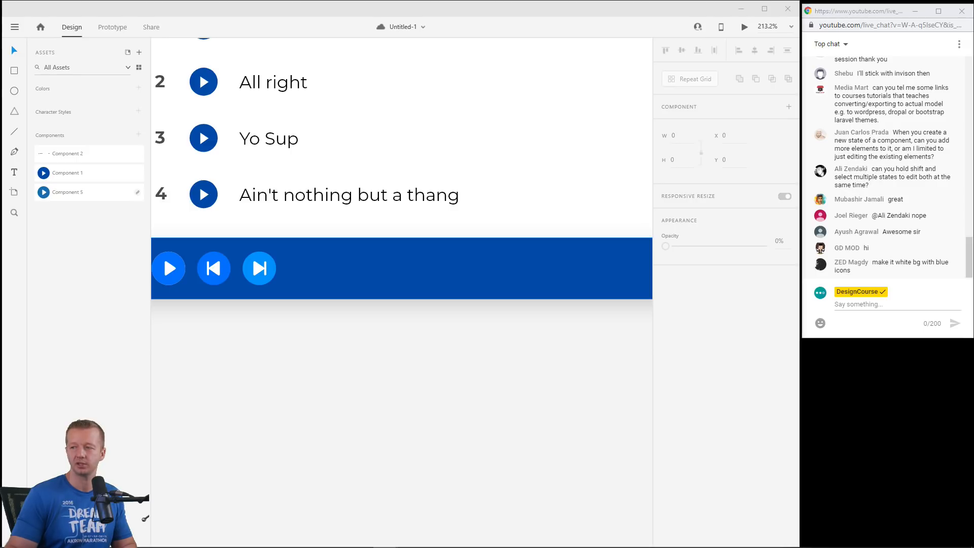
left_click(646, 441)
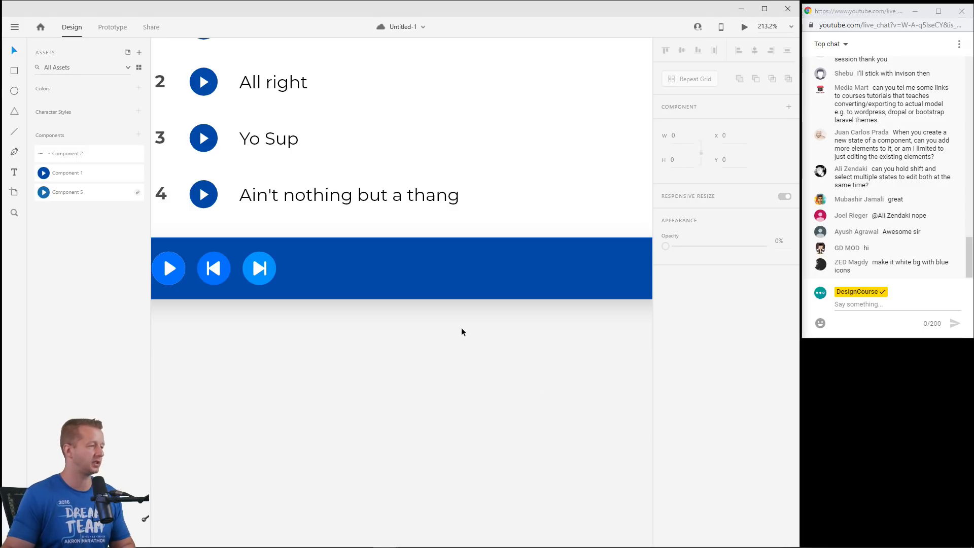
left_click_drag(400, 321, 332, 313)
scroll(299, 305, "down", 2)
key("ctrl+v")
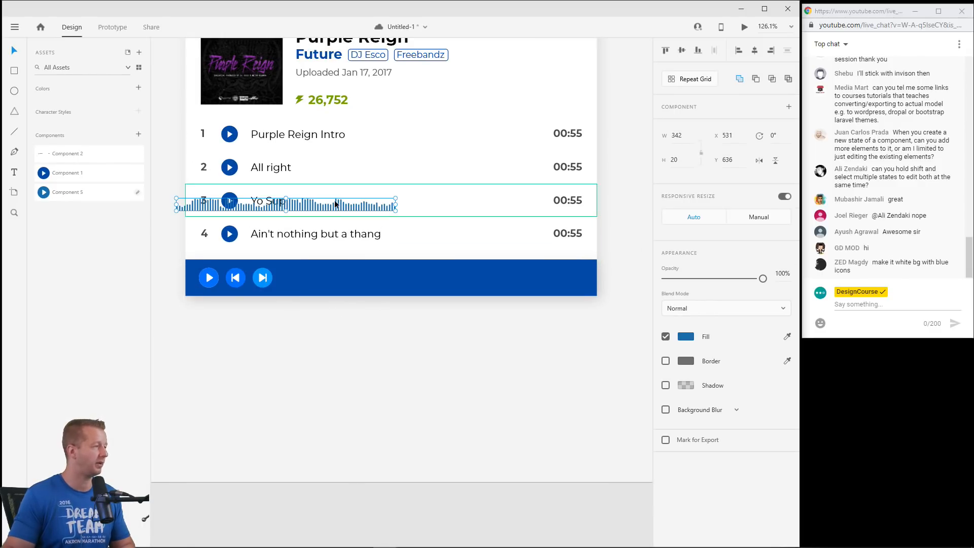
left_click_drag(396, 203, 436, 274)
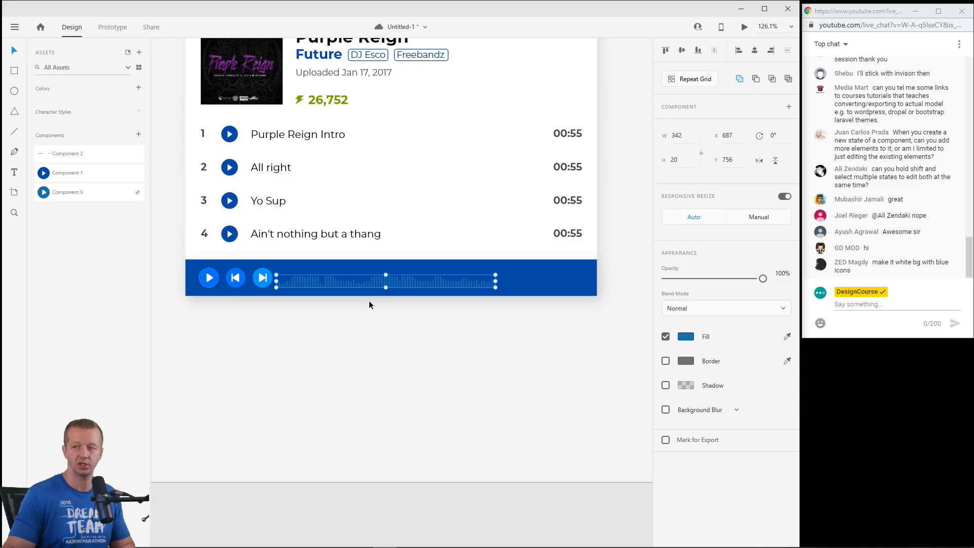
Fill the waveform with the saved bright blue swatch and reposition it in the bar at X 699, Y 761.
left_click(686, 337)
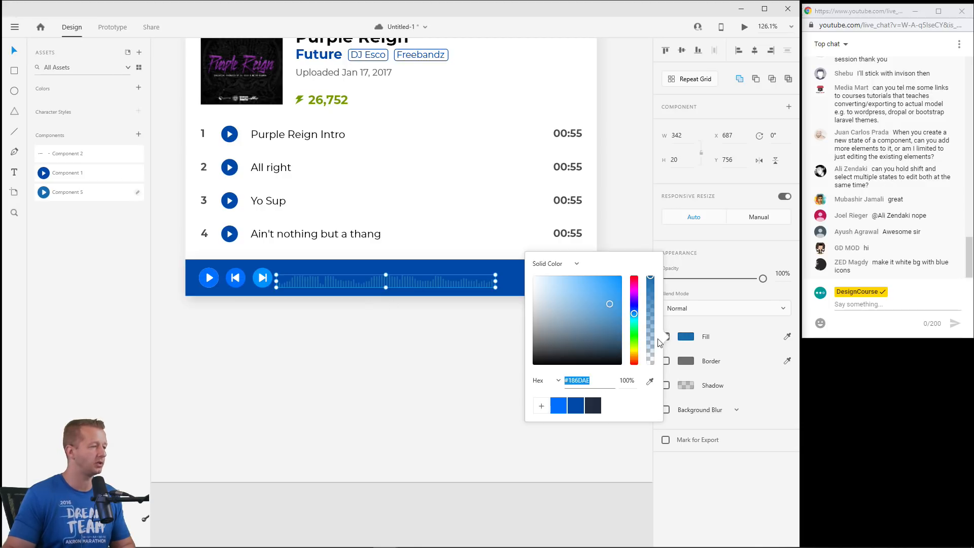
left_click(558, 415)
left_click(337, 334)
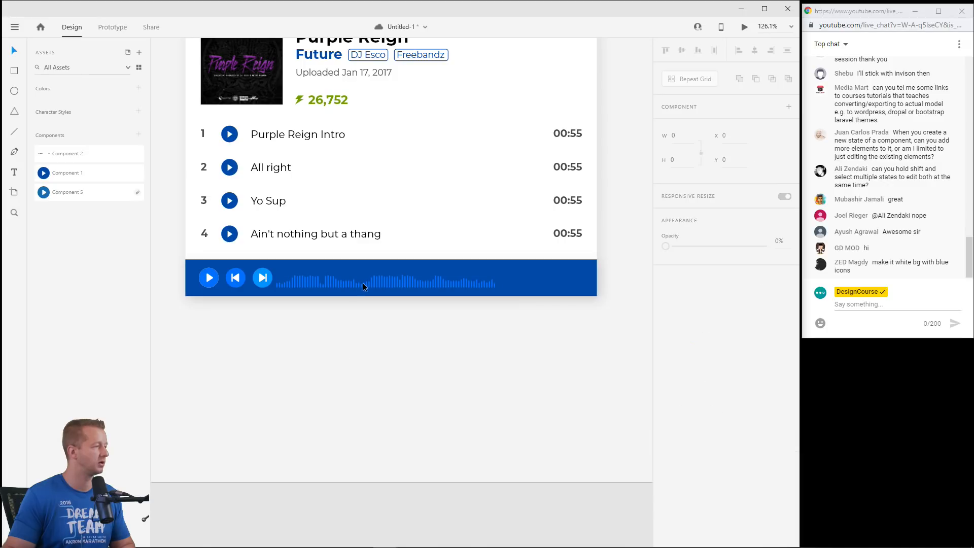
left_click(371, 281)
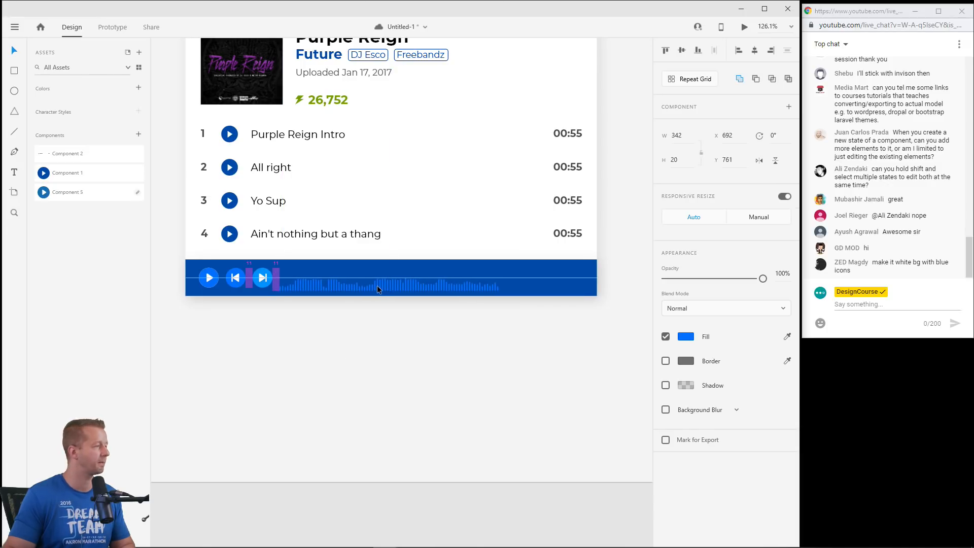
left_click(372, 325)
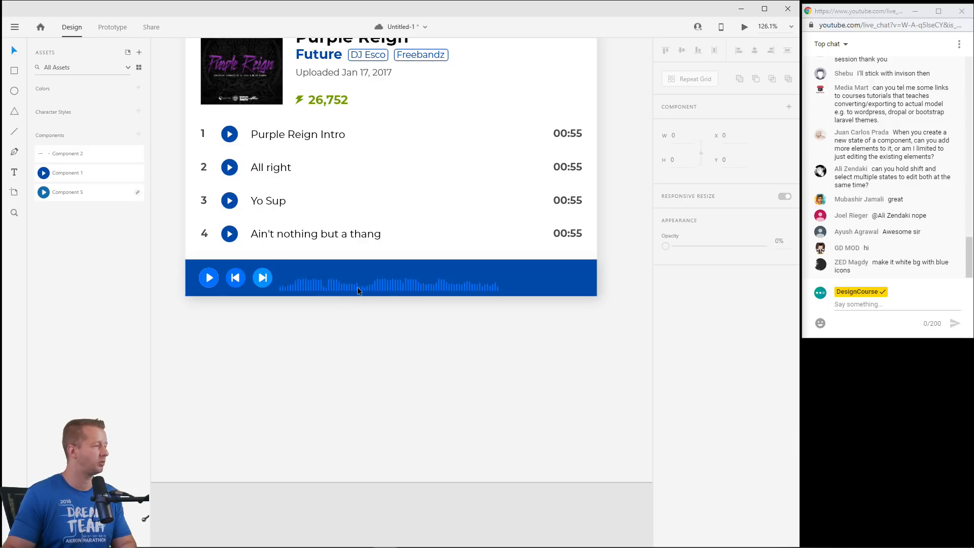
left_click(357, 288)
left_click_drag(357, 291, 364, 287)
left_click(330, 325)
scroll(330, 325, "left", 10)
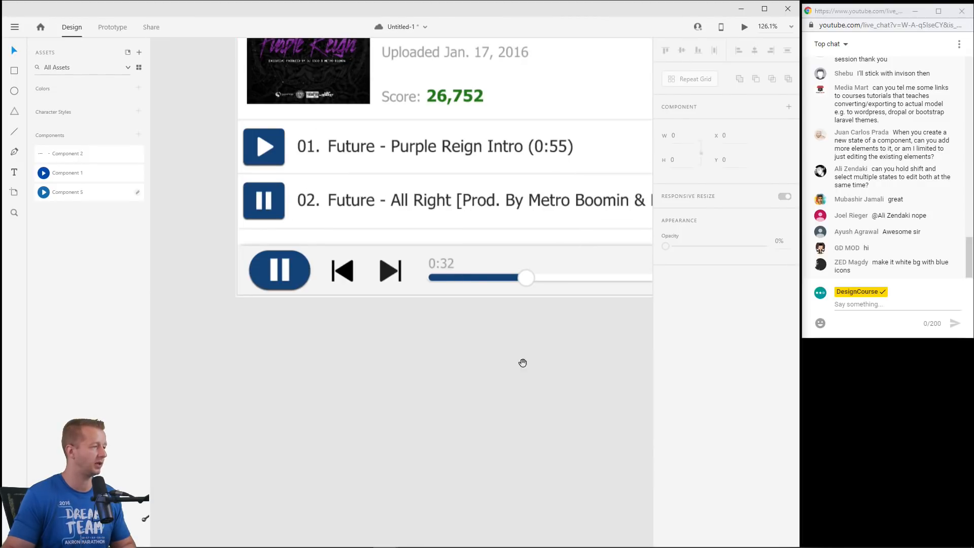
scroll(522, 363, "right", 5)
scroll(504, 358, "right", 12)
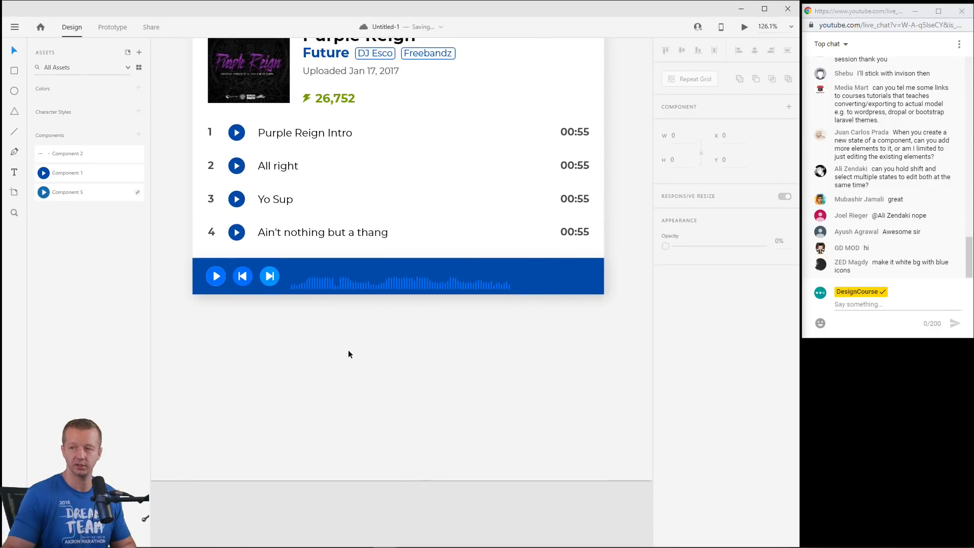
left_click(572, 236)
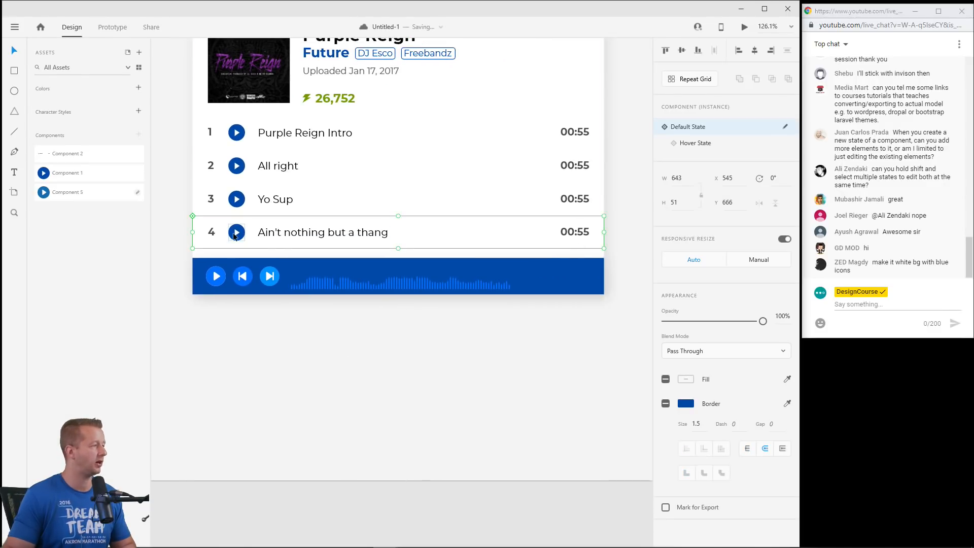
left_click(501, 323)
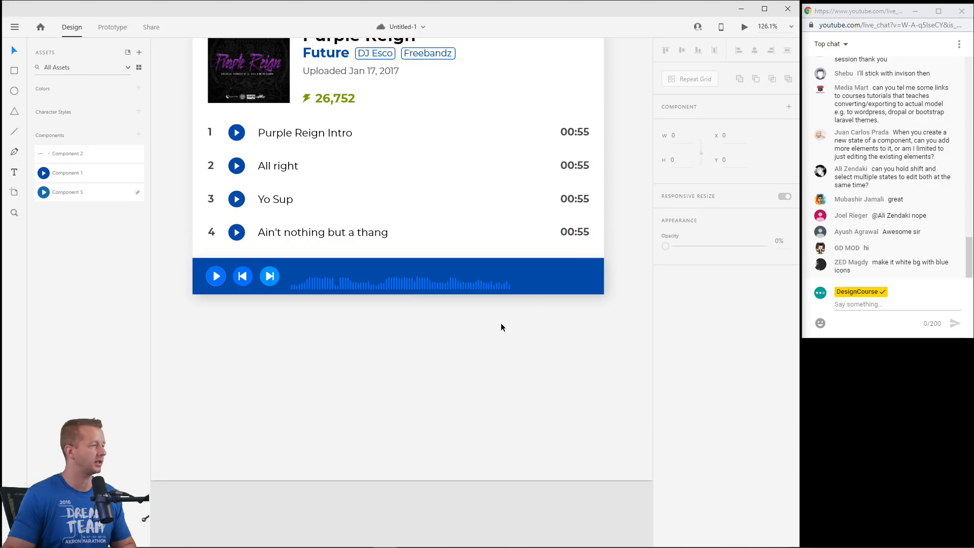
left_click(356, 279)
left_click(355, 284)
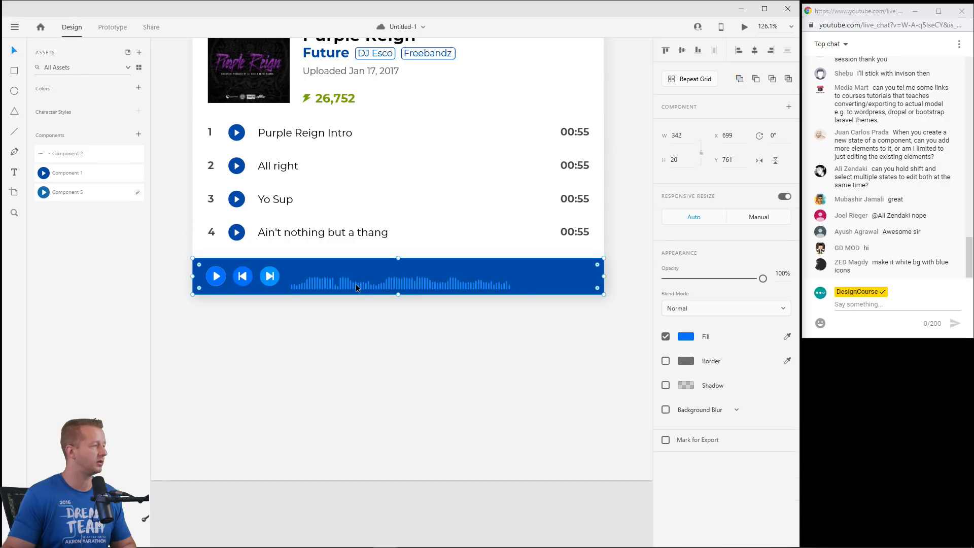
key("ctrl+v")
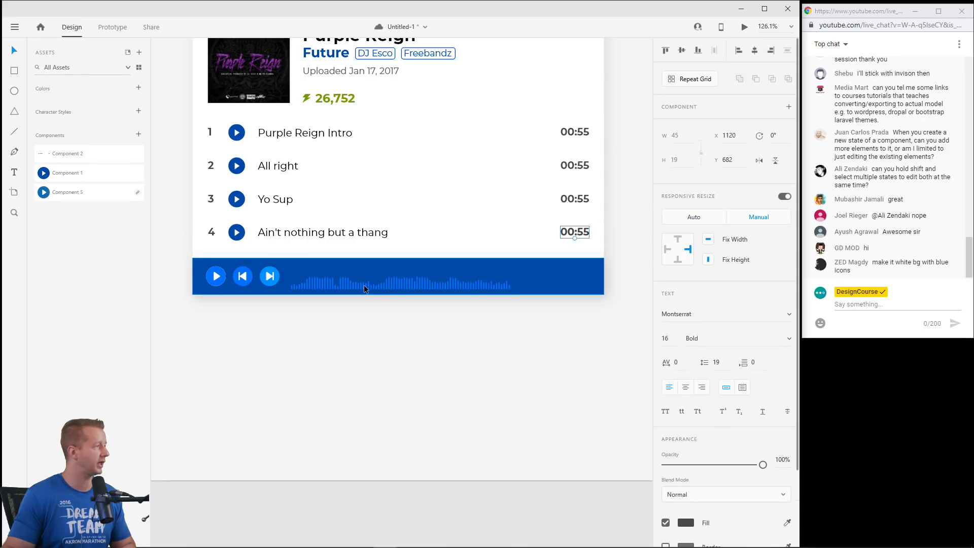
left_click(364, 284)
key("ctrl+y")
left_click(361, 355)
double_click(212, 231)
key("ctrl+d")
mouse_move(66, 218)
left_mouse_down()
mouse_move(64, 96)
mouse_move(62, 222)
left_mouse_up()
key("ctrl+z")
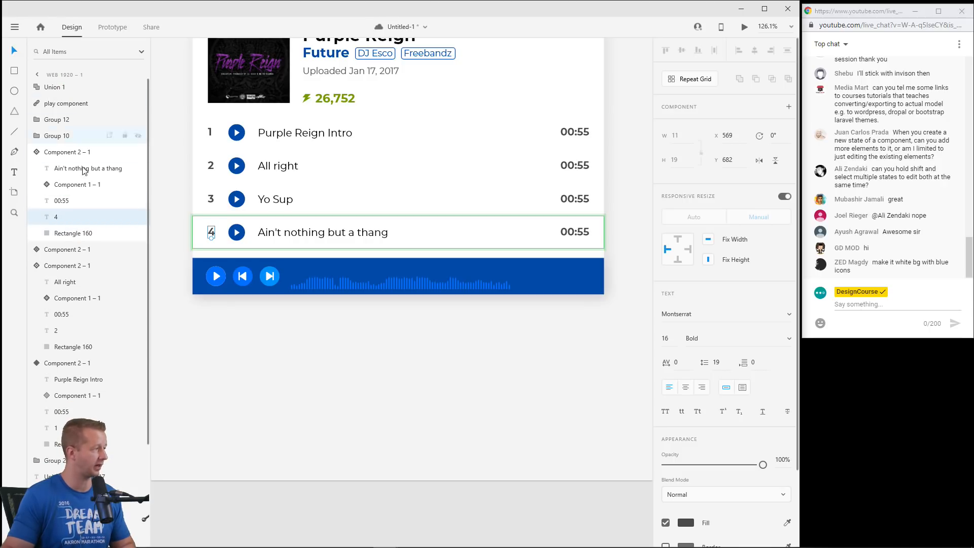
Add a text label reading 0:45 above the start of the waveform, at X 699, Y 735.
left_click(239, 298)
key("p")
key("t")
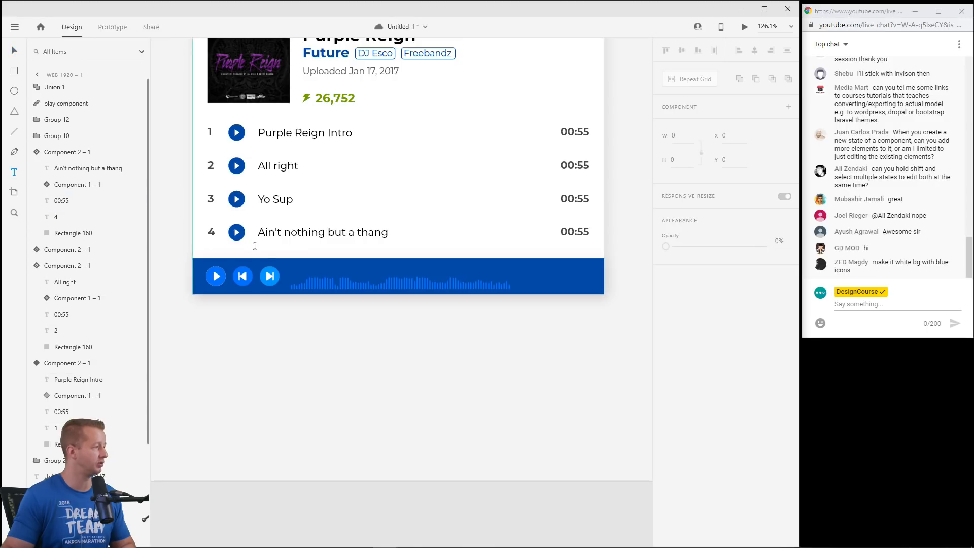
left_click(292, 267)
type("0:45")
key("Escape")
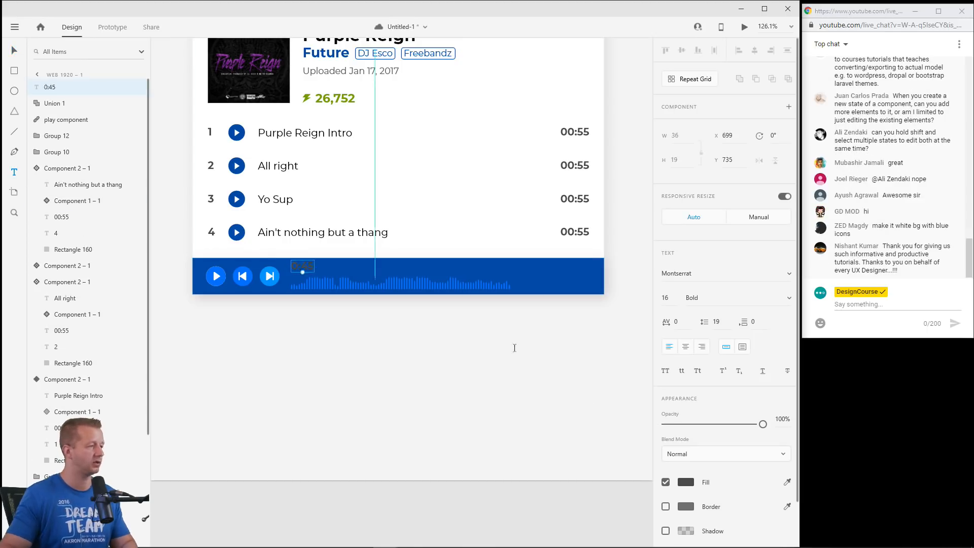
Change the fill of the 0:45 label to a light blue.
left_click(685, 483)
left_click(563, 531)
left_click_drag(598, 409, 582, 391)
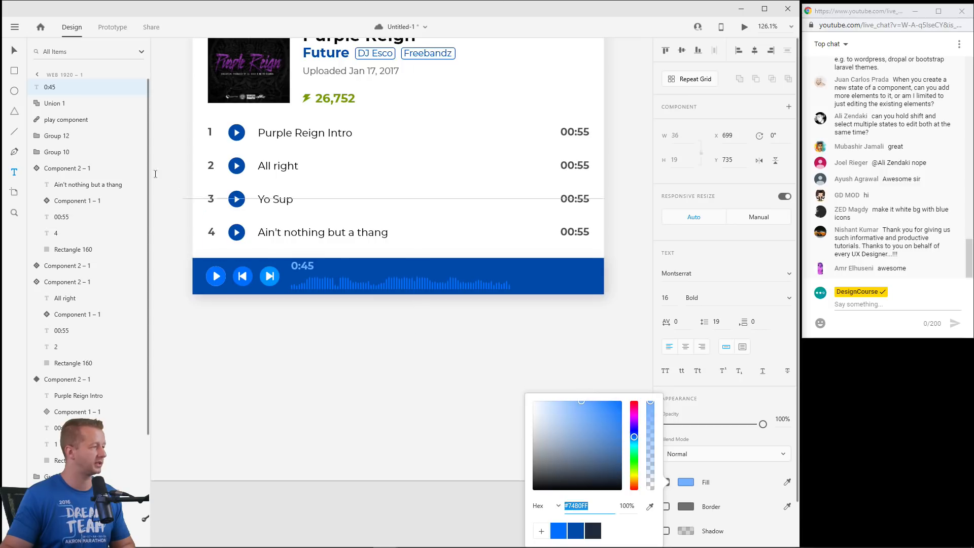
left_click(13, 50)
Set the 0:45 label's font size to 14 and lower it to Y 738, closer to the waveform.
scroll(248, 269, "up", 5)
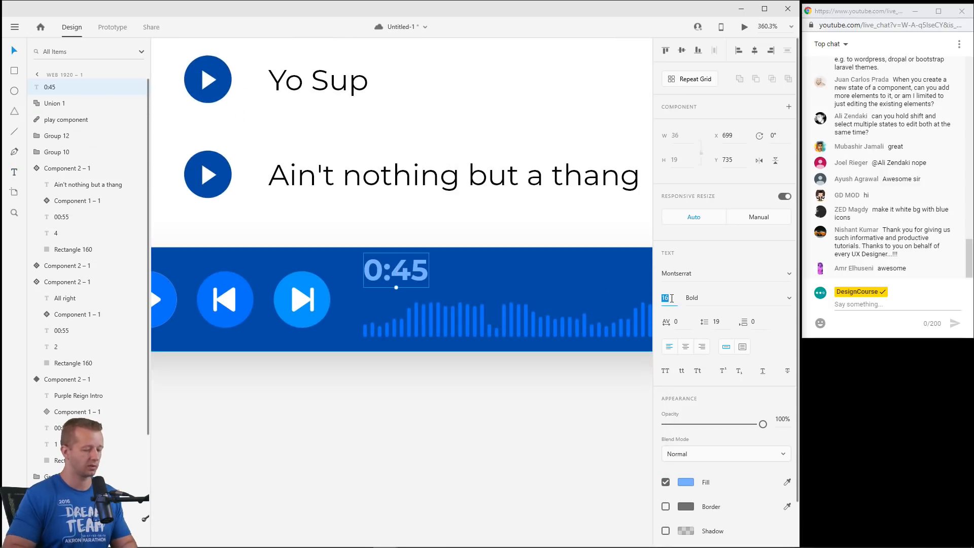
type("14")
key("Return")
left_click(378, 279)
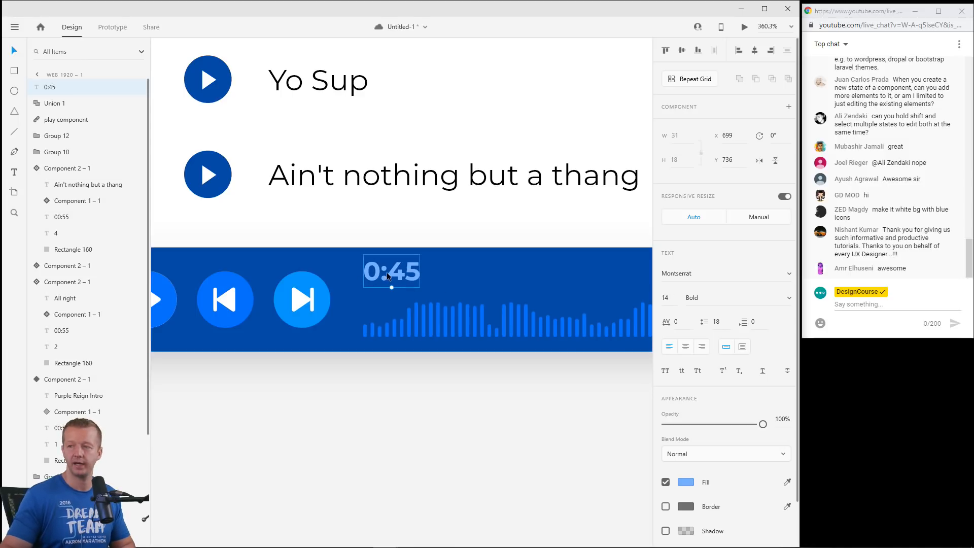
mouse_move(397, 275)
left_mouse_down()
mouse_move(393, 283)
mouse_move(397, 276)
left_mouse_up()
Duplicate the 0:45 label toward the waveform's end and undo the copy's move.
scroll(498, 390, "down", 4)
left_click_drag(460, 400, 319, 342)
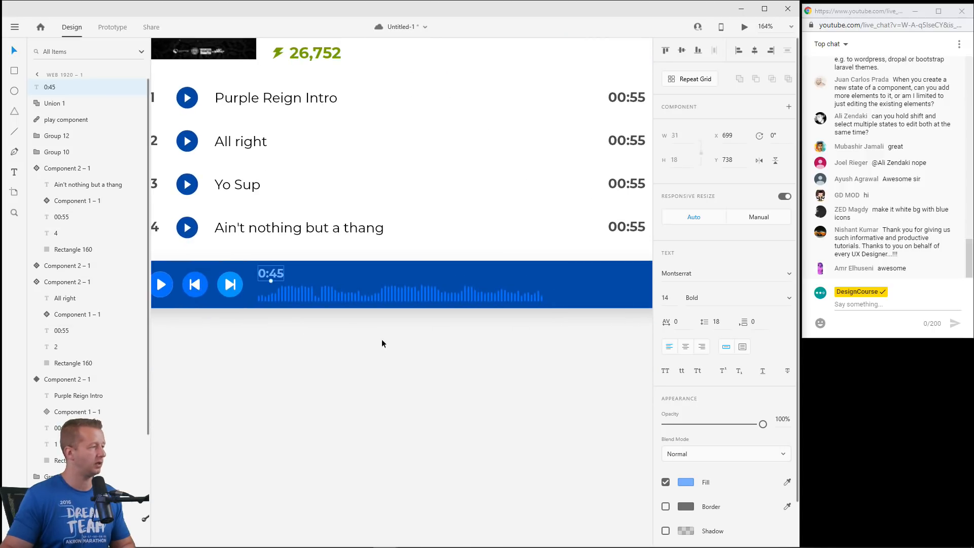
left_click_drag(272, 275, 528, 279)
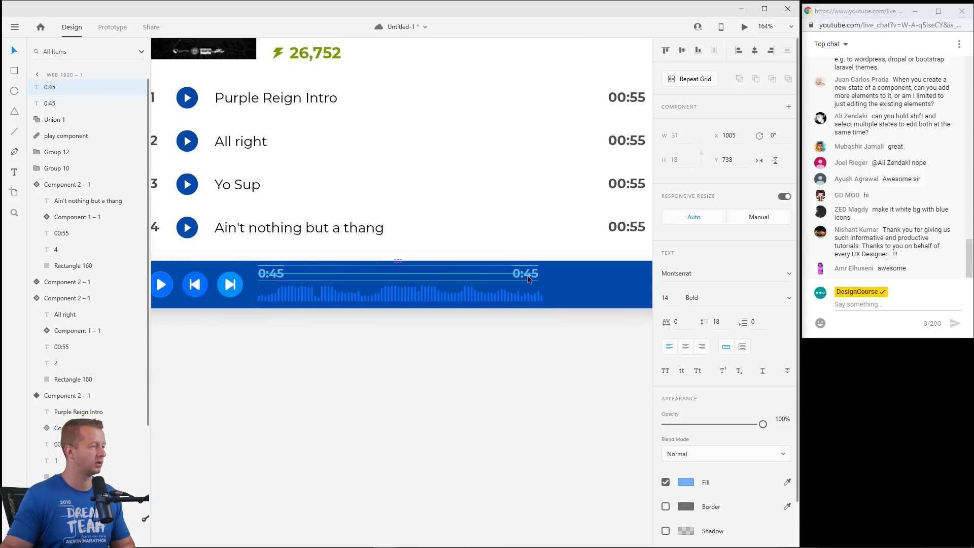
key("ctrl+z")
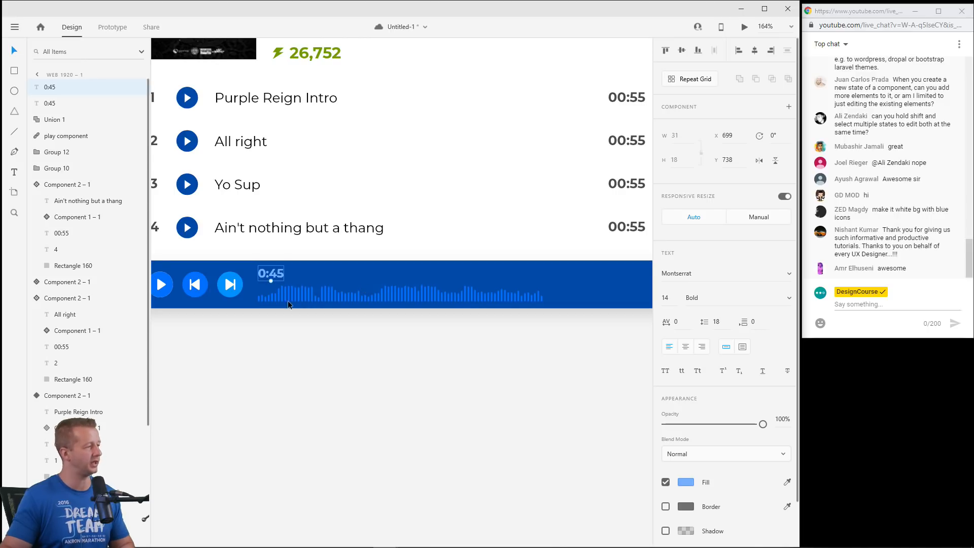
Make the blue playback bar slightly taller by extending its lower edge.
scroll(329, 323, "down", 3)
scroll(343, 332, "up", 3)
left_click_drag(336, 338, 339, 283)
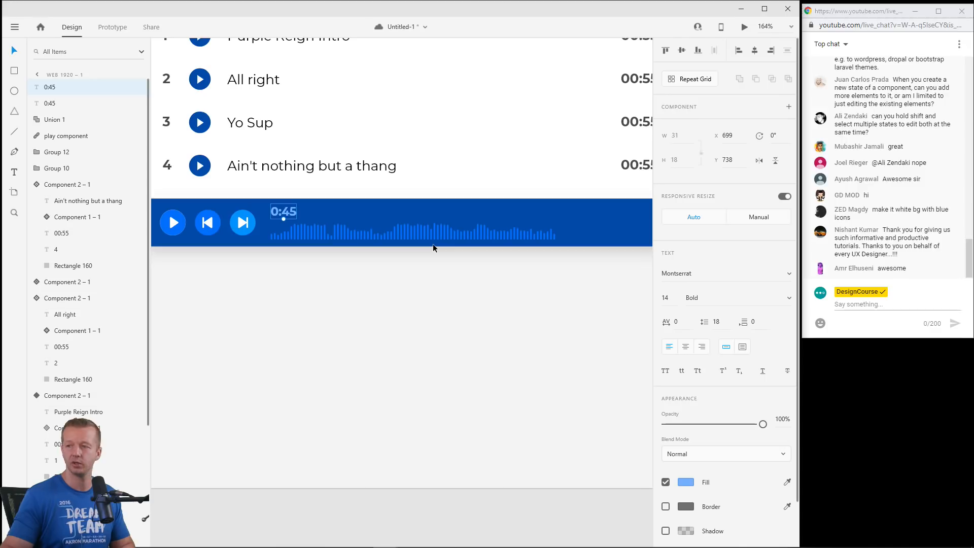
left_click(495, 209)
left_click_drag(410, 247, 481, 289)
Move the play, previous and next buttons down together to Y 750 and lower the waveform slightly in the bar.
left_click(268, 235)
left_click(312, 235, "shift")
left_click(347, 234, "shift")
left_click_drag(347, 234, 346, 239)
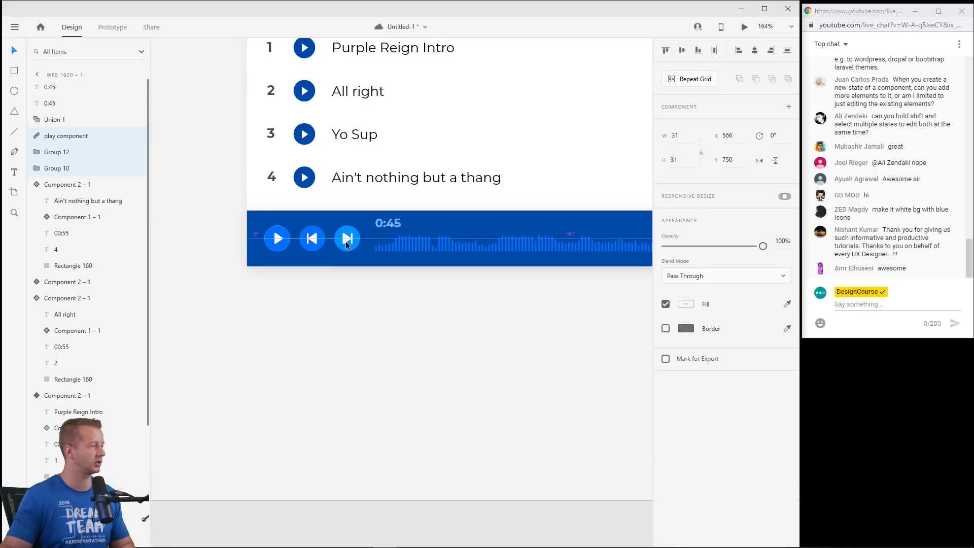
left_click(392, 243)
left_click_drag(412, 247, 412, 252)
Lower both 0:45 labels to Y 744 and place the duplicate above the end of the waveform at X 1010.
left_click(388, 223)
scroll(472, 337, "right", 5)
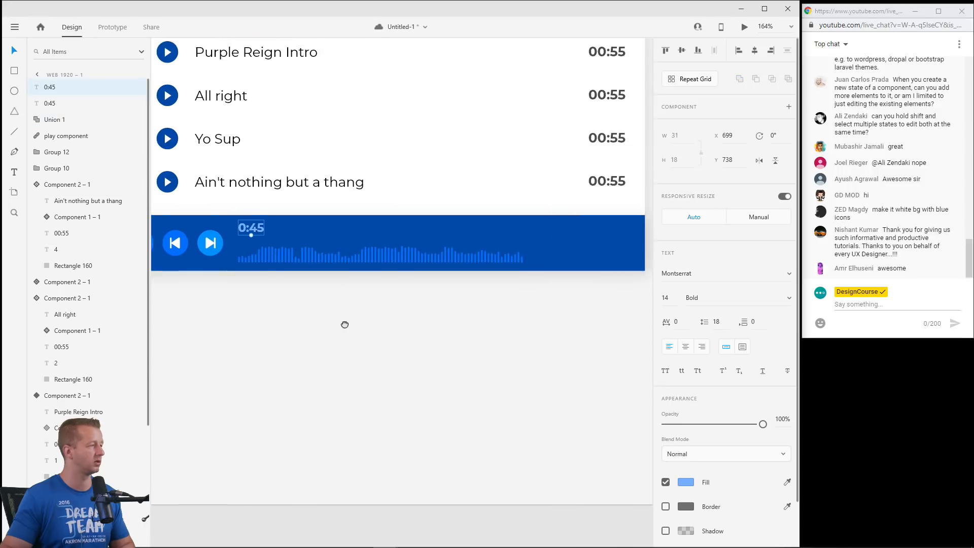
key("ctrl+z")
left_click_drag(221, 220, 467, 224)
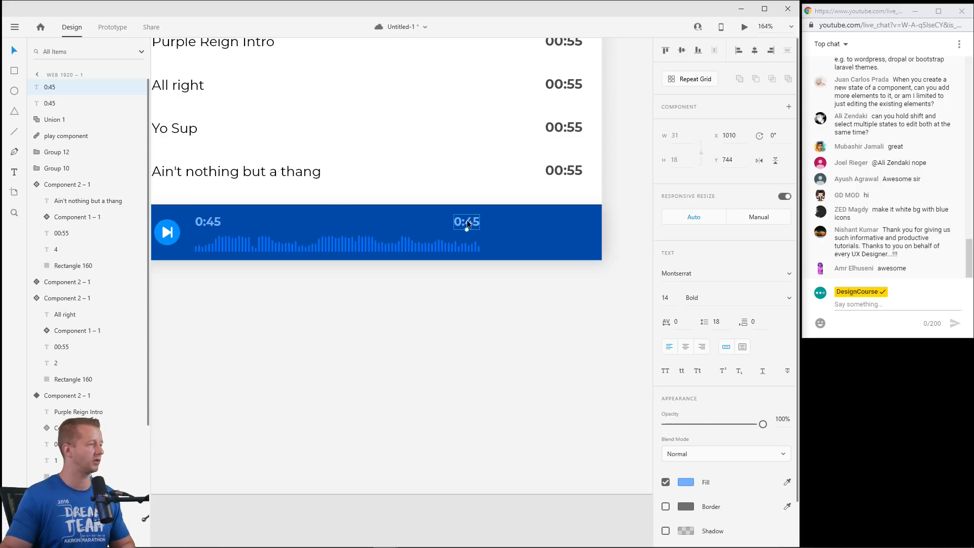
Change the duplicate time label's text to 5:39 and align its end with the end of the waveform.
double_click(468, 223)
type("5:39")
key("Escape")
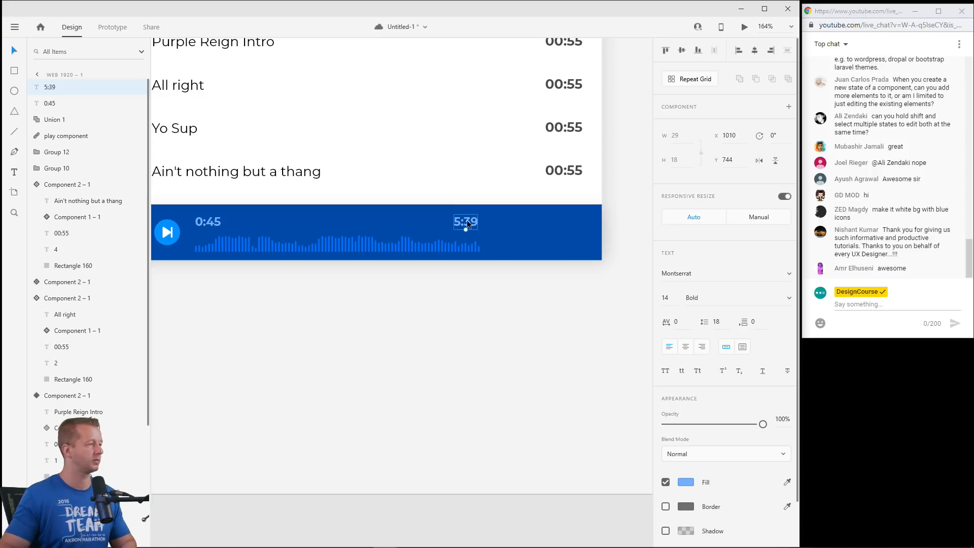
left_click_drag(469, 223, 471, 222)
left_click(493, 349)
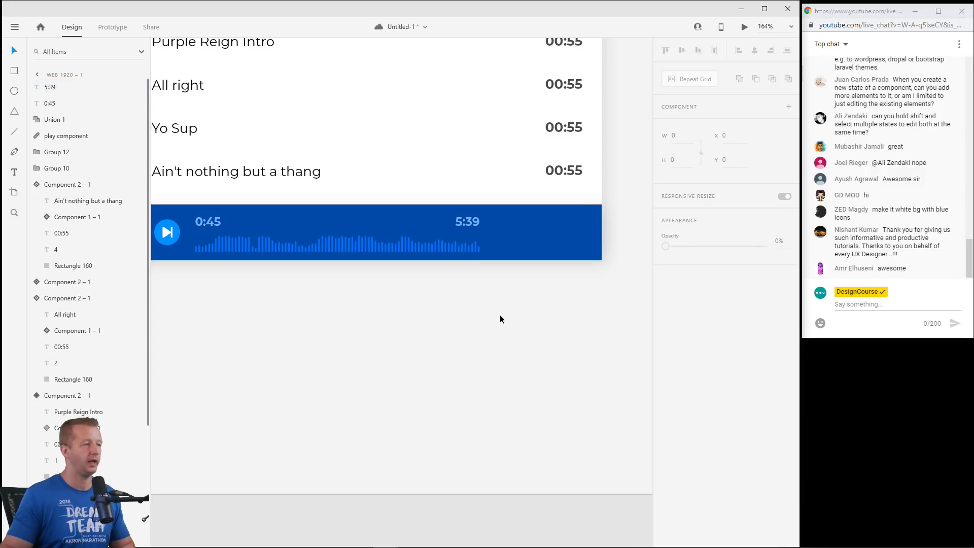
Compare the playback bar with the original design, examining the shuffle, repeat and volume controls still missing.
scroll(443, 294, "down", 5)
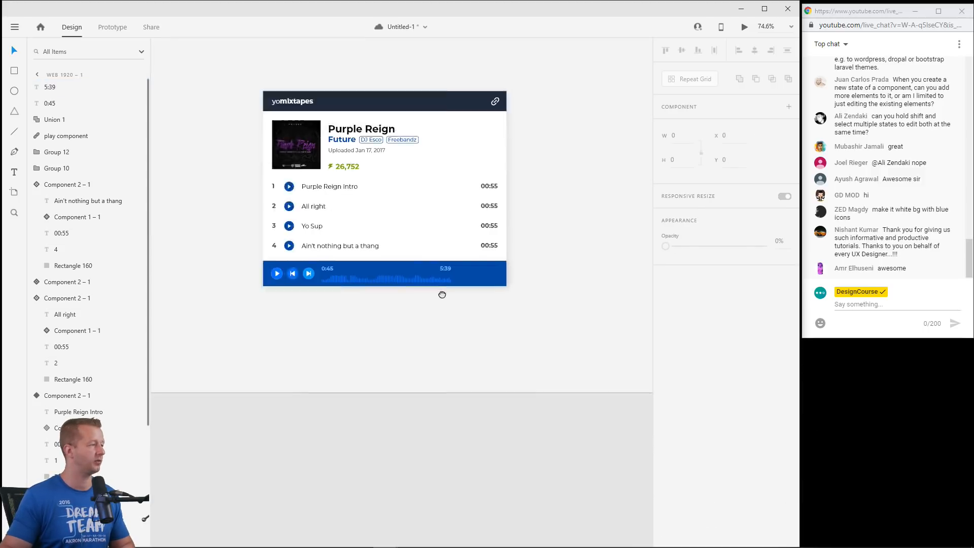
scroll(556, 303, "up", 3)
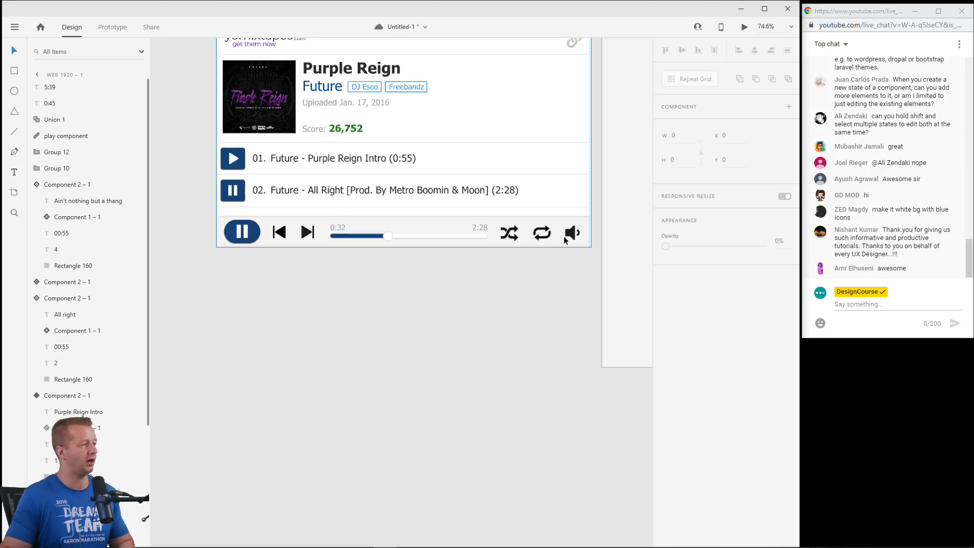
left_click(544, 260)
scroll(521, 295, "down", 2)
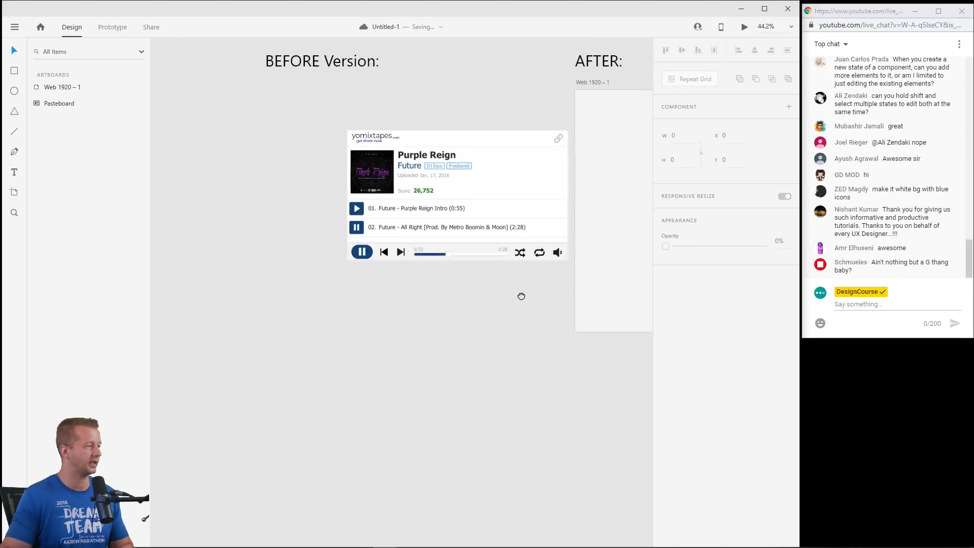
scroll(522, 296, "right", 5)
scroll(435, 282, "up", 5)
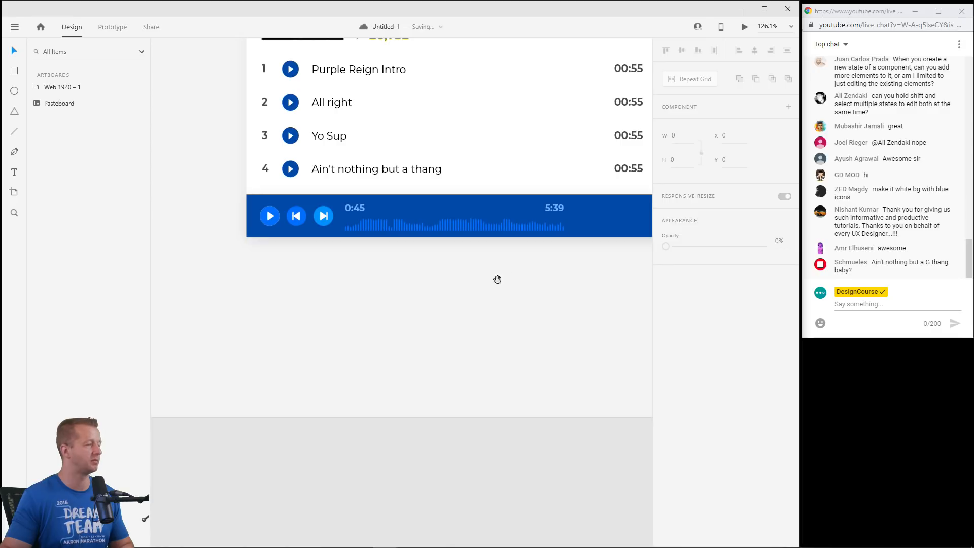
scroll(498, 279, "right", 2)
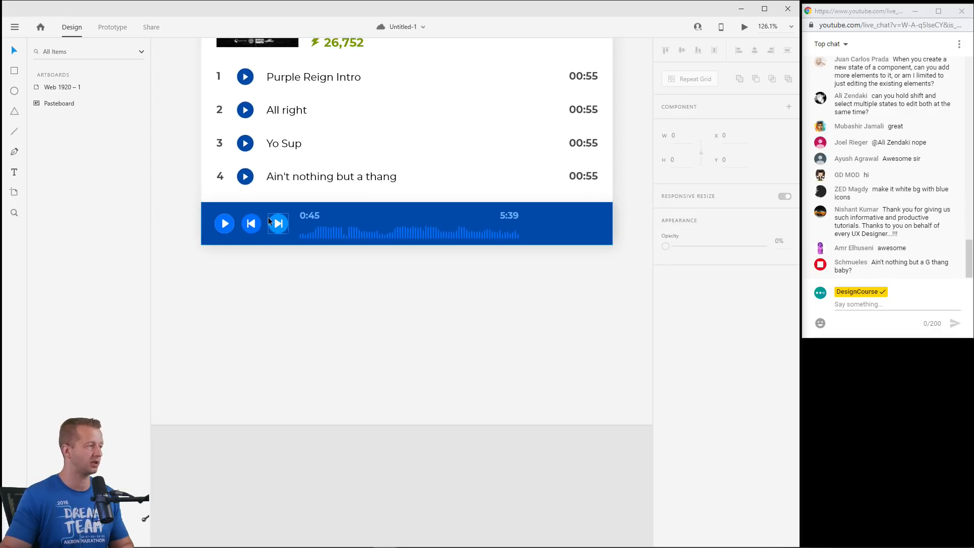
Match the fill of the next button's circle to the previous button's blue with the eyedropper and save the document.
left_click(224, 223)
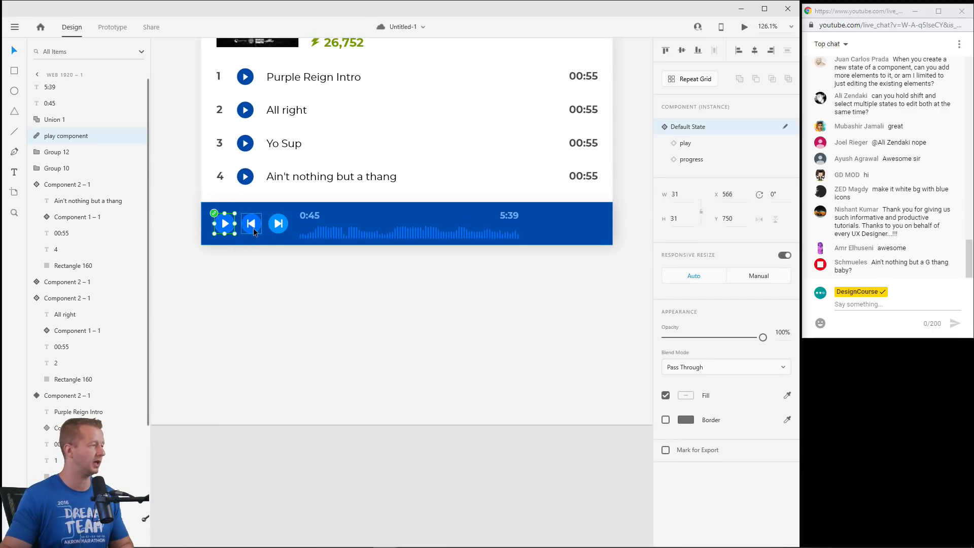
scroll(254, 224, "up", 3)
left_click(309, 209)
left_click(311, 207)
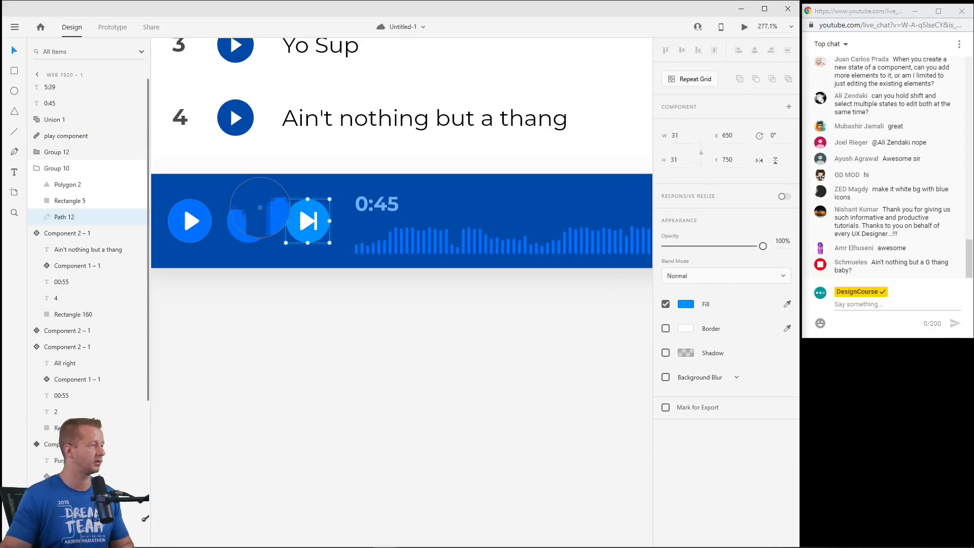
left_click(373, 306)
scroll(476, 304, "down", 3)
scroll(415, 315, "down", 3)
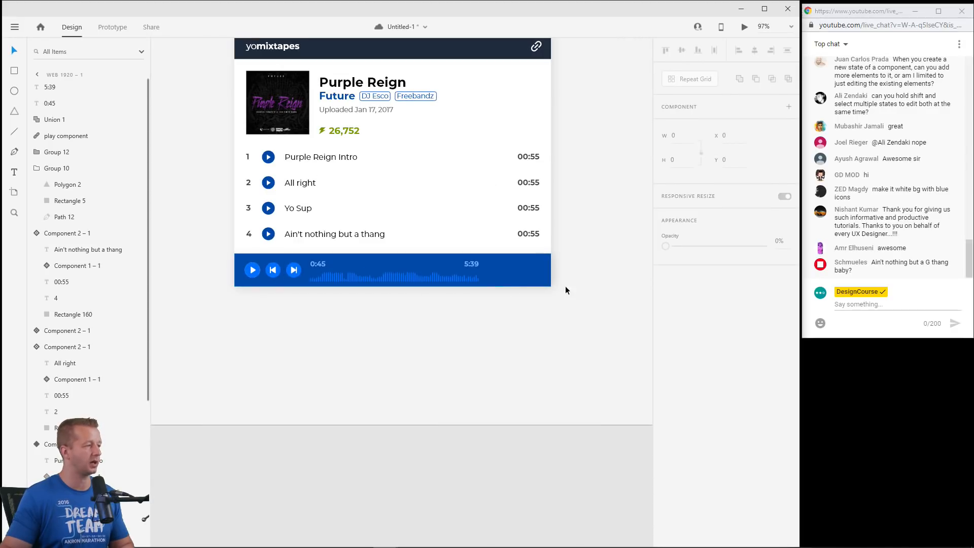
key("ctrl+s")
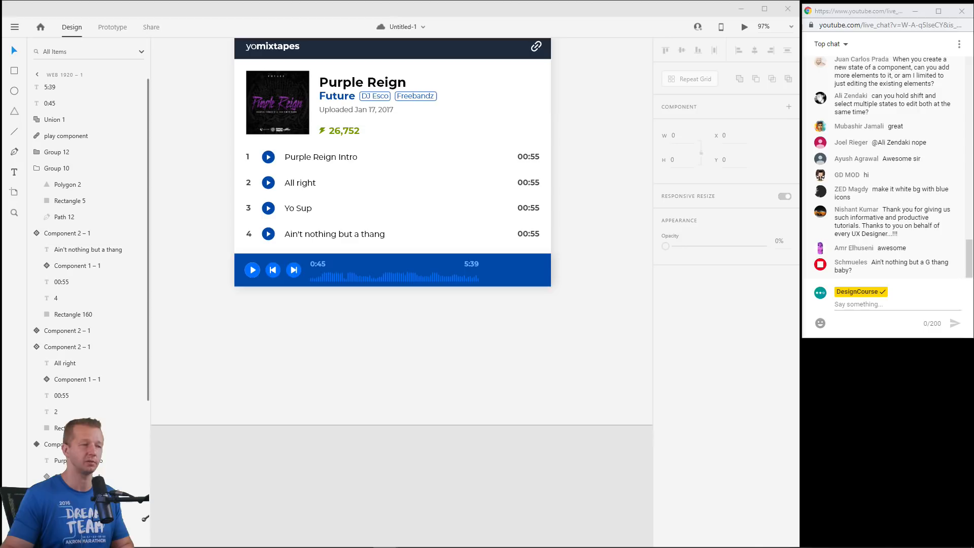
Paste the shuffle, repeat and volume icons, place them after the waveform at X 1066.1, Y 758.02, vertically centred in the bar, and save.
key("ctrl+v")
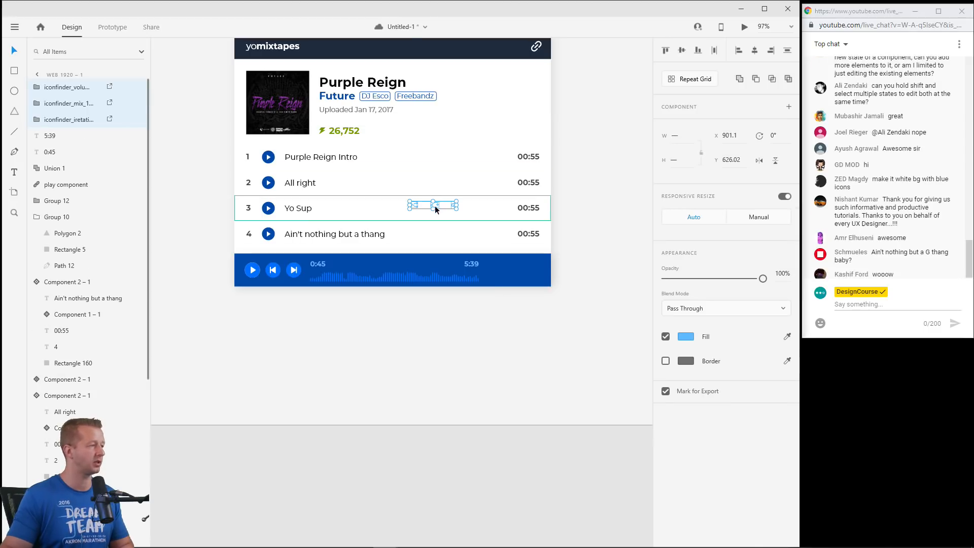
left_click_drag(437, 202, 425, 288)
scroll(486, 304, "up", 5)
key("Left")
key("Left")
key("Left")
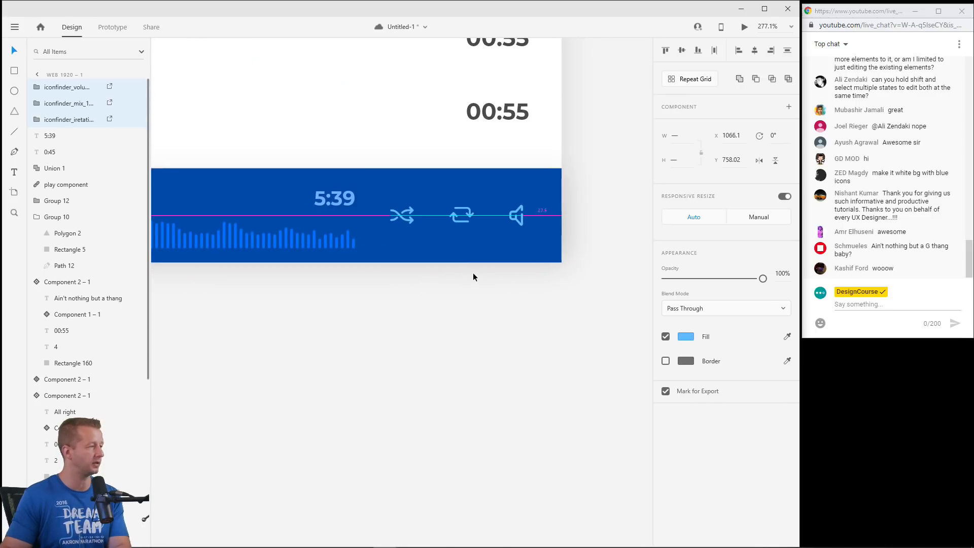
left_click(436, 296)
scroll(380, 281, "down", 6)
left_click_drag(323, 307, 435, 302)
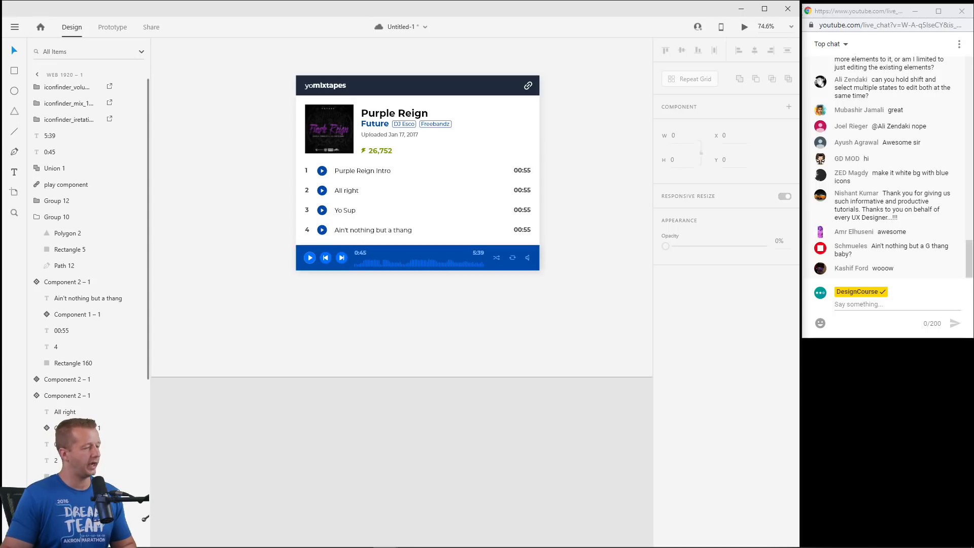
key("ctrl+s")
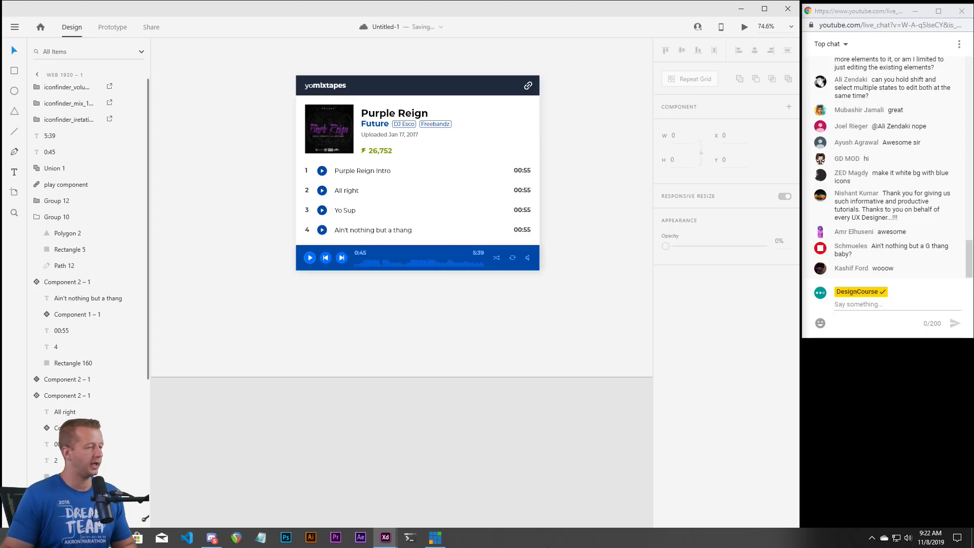
left_click(308, 256)
scroll(355, 272, "up", 3)
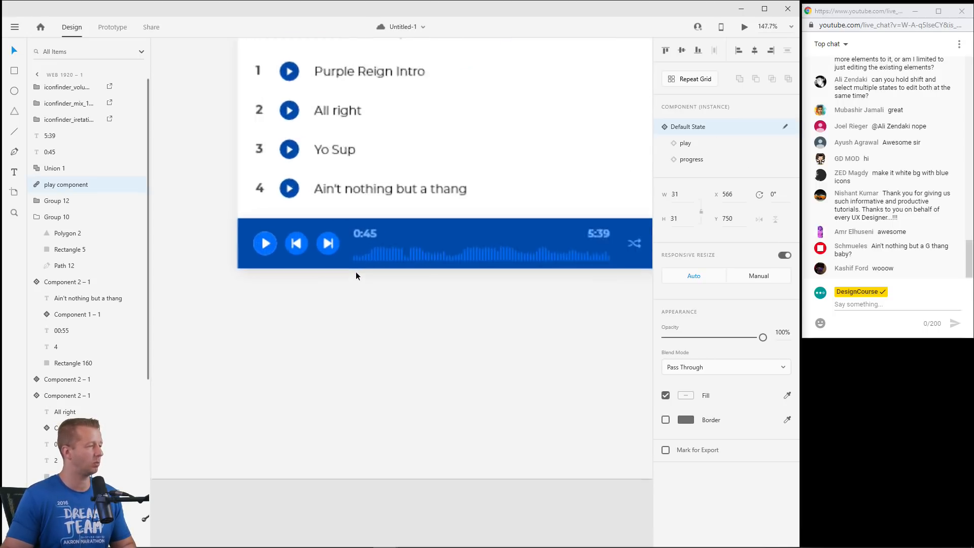
scroll(355, 272, "up", 1)
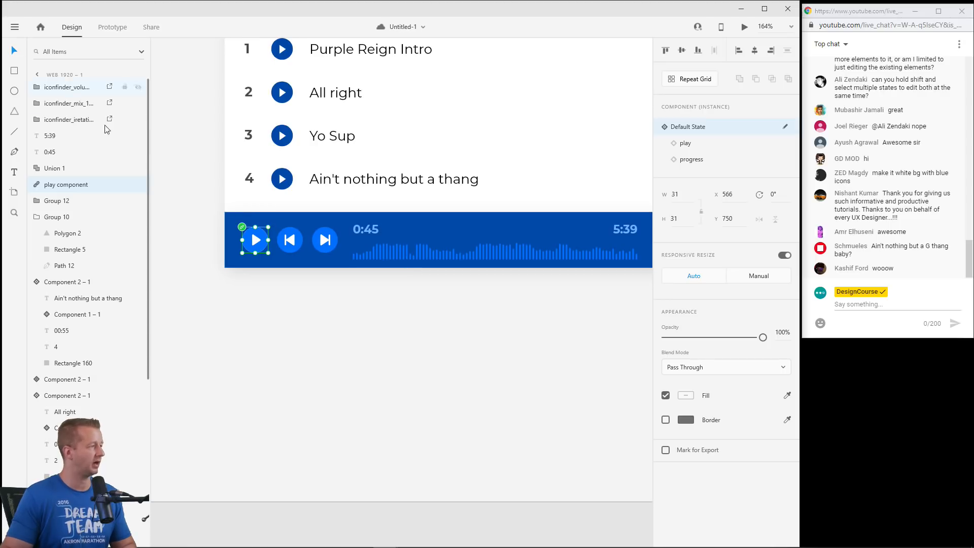
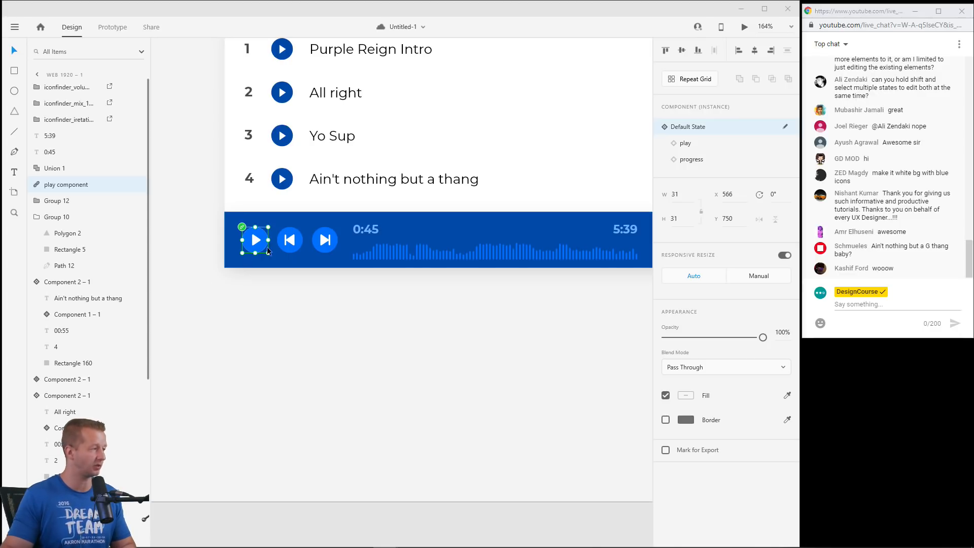
key("Escape")
left_click(255, 242)
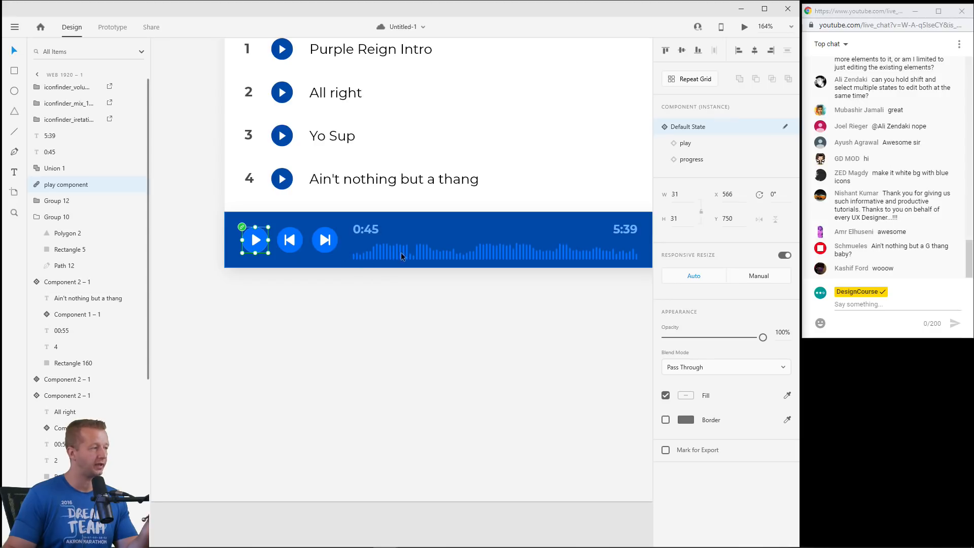
Duplicate the waveform in place in the playback bar.
left_click(462, 261)
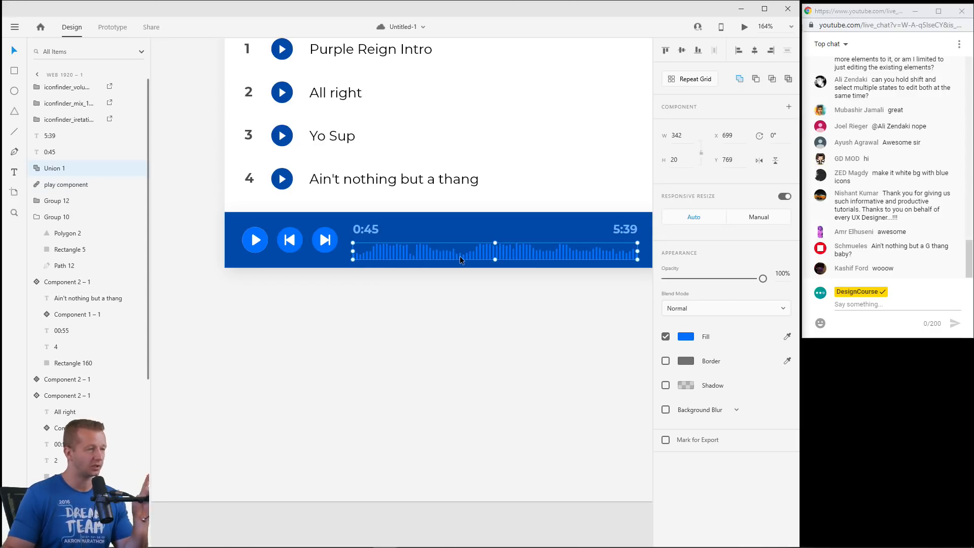
scroll(463, 276, "up", 3)
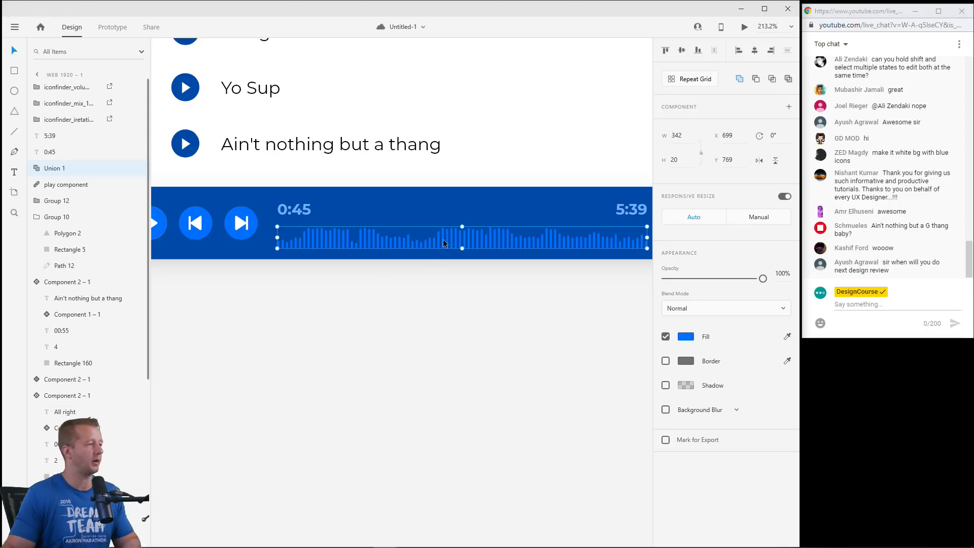
key("ctrl+d")
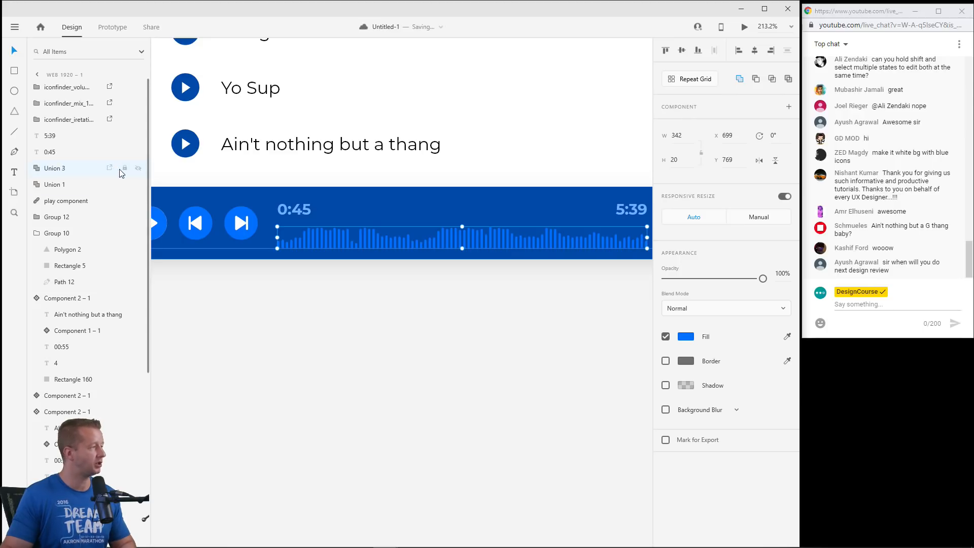
Draw a rectangle about 134 by 27 over the first part of the waveform and remove its border.
left_click(15, 71)
mouse_move(271, 225)
left_mouse_down()
mouse_move(385, 240)
mouse_move(416, 254)
left_mouse_up()
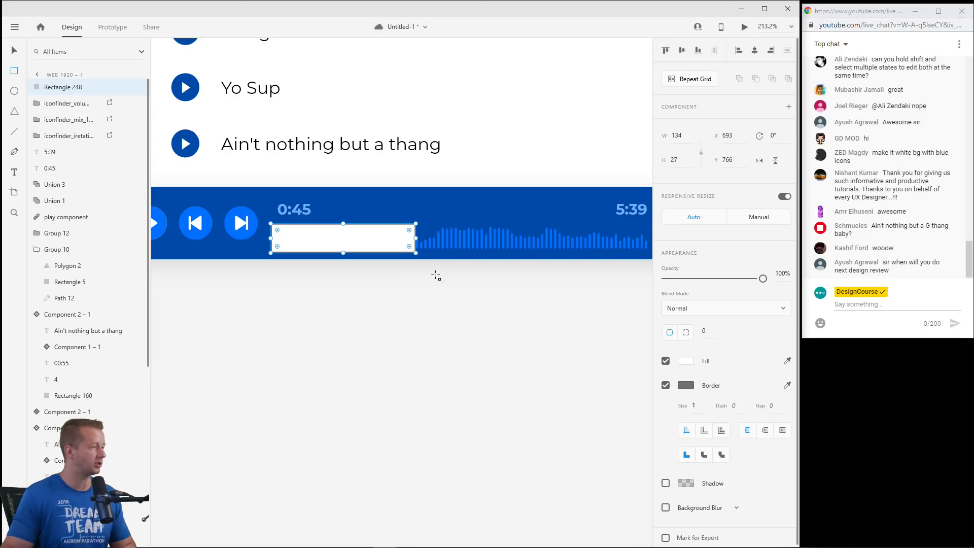
left_click(666, 386)
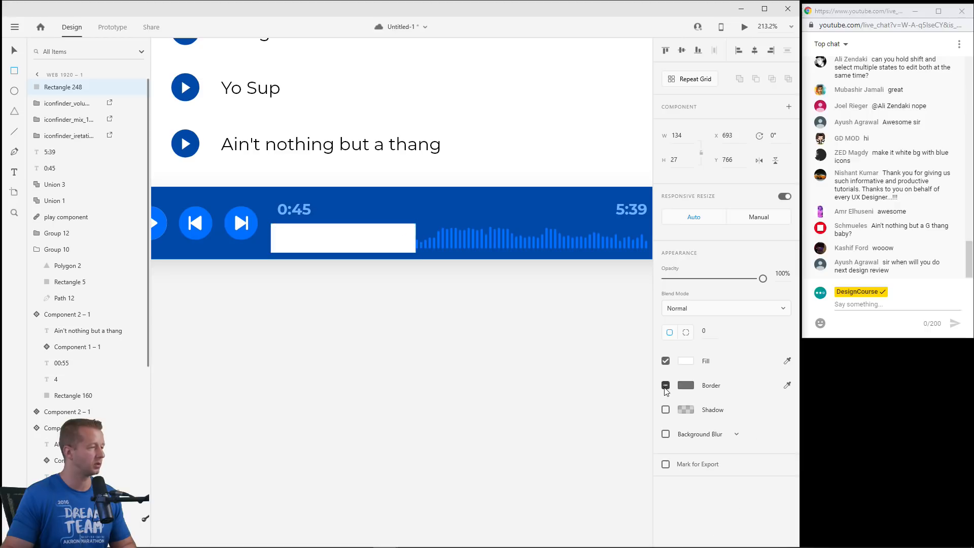
left_click(13, 51)
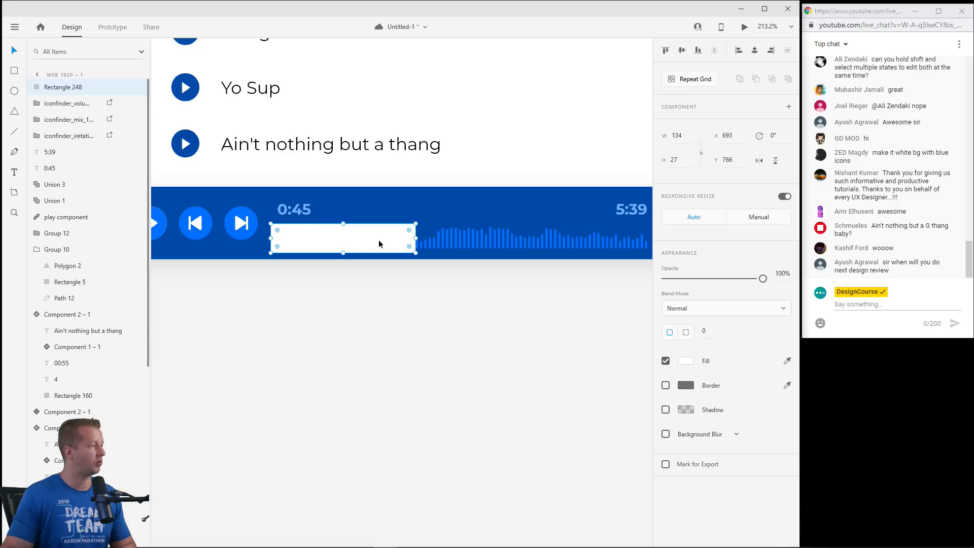
Mask the duplicate waveform with the rectangle using Mask with Shape.
left_click(435, 244, "shift")
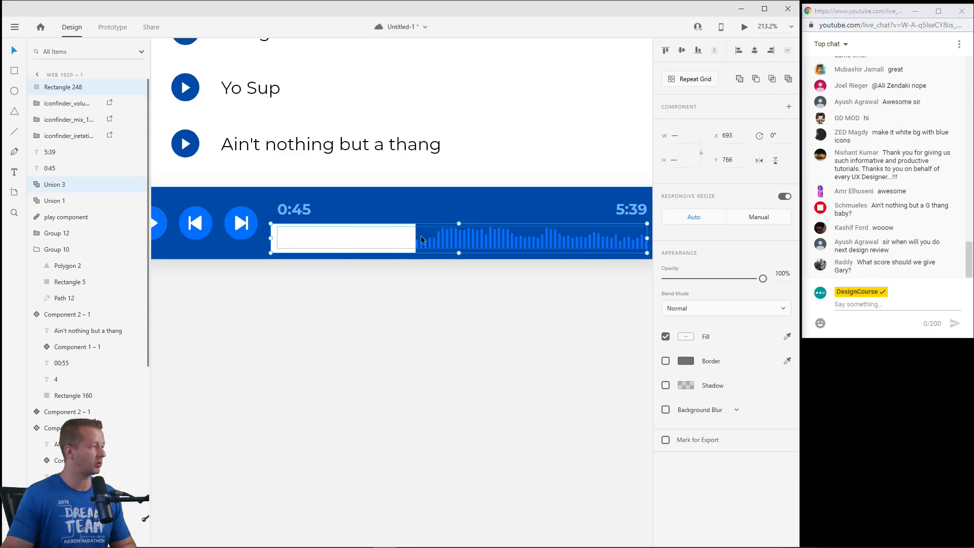
right_click(358, 251)
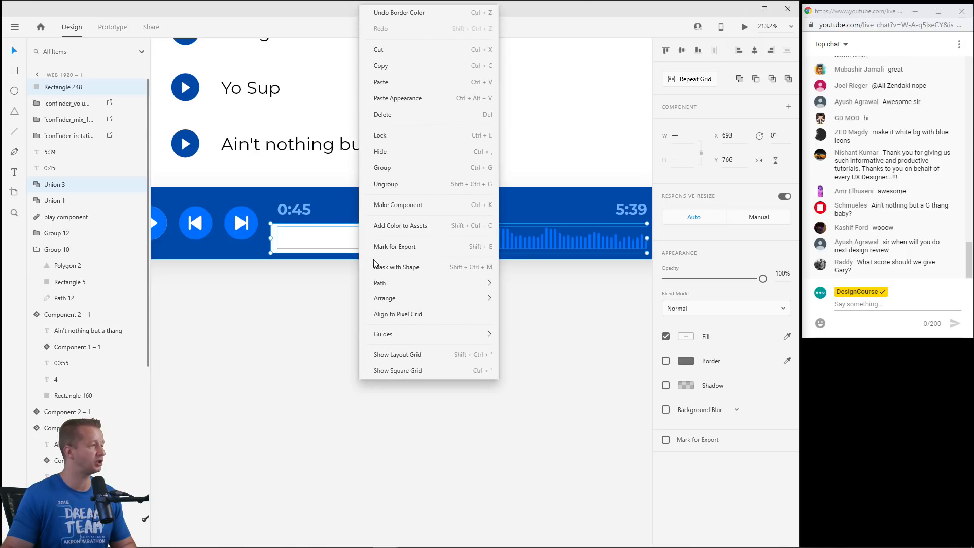
left_click(397, 270)
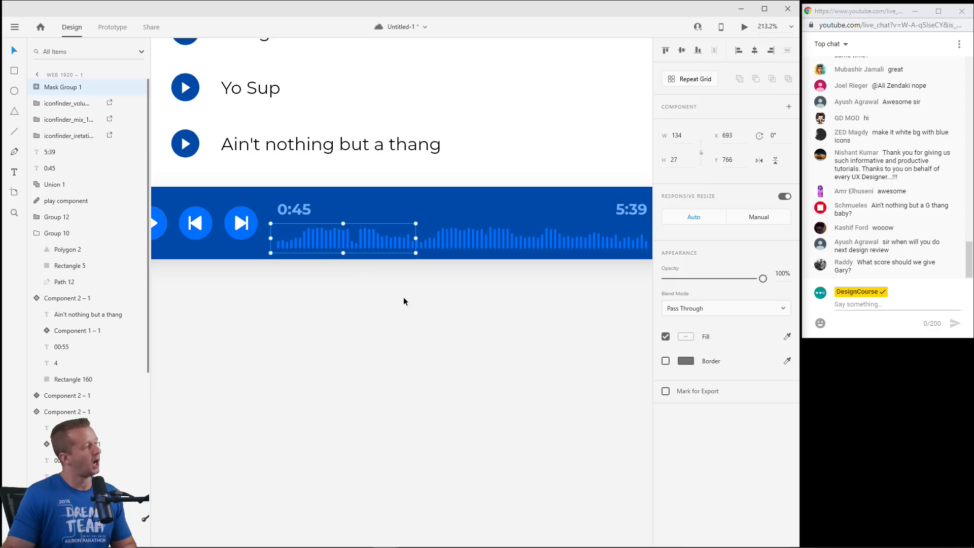
Set the fill of the waveform inside the mask group to white to show the played portion.
left_click(37, 86)
left_click(50, 107)
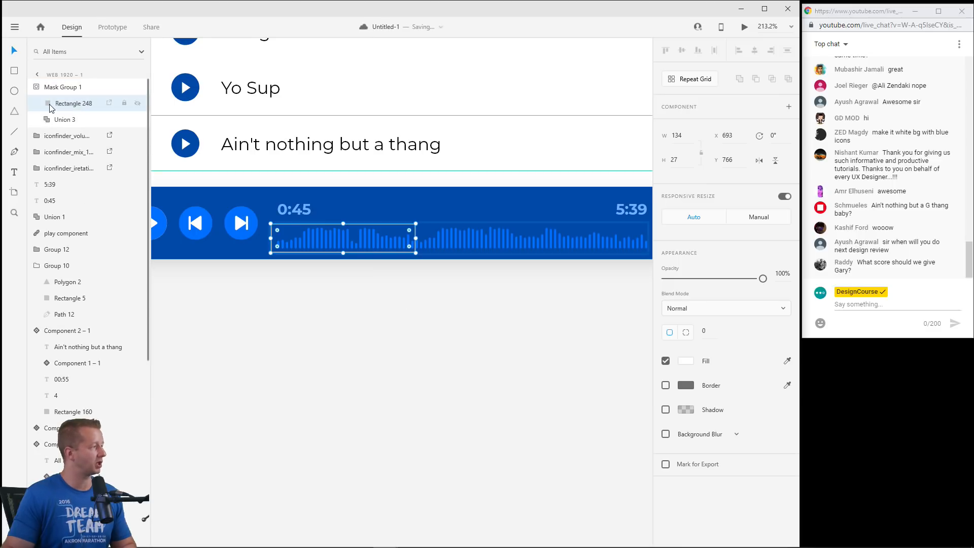
left_click(55, 119)
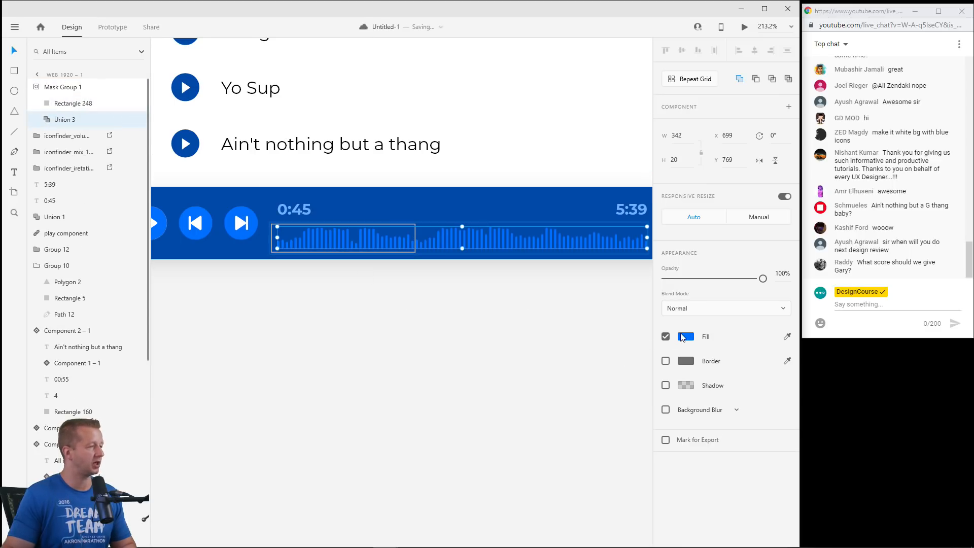
left_click(682, 337)
left_click(584, 310)
left_click(438, 313)
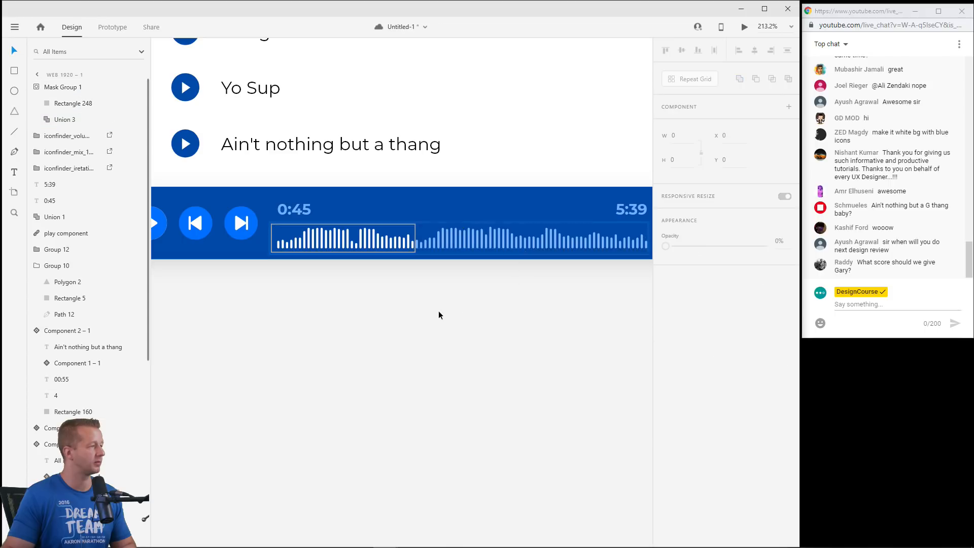
scroll(558, 300, "down", 5)
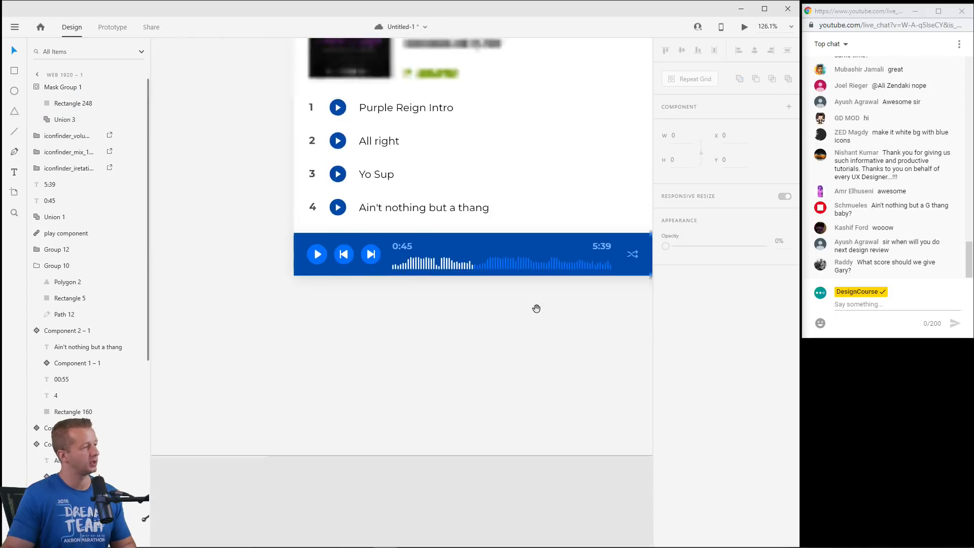
left_click_drag(536, 308, 433, 298)
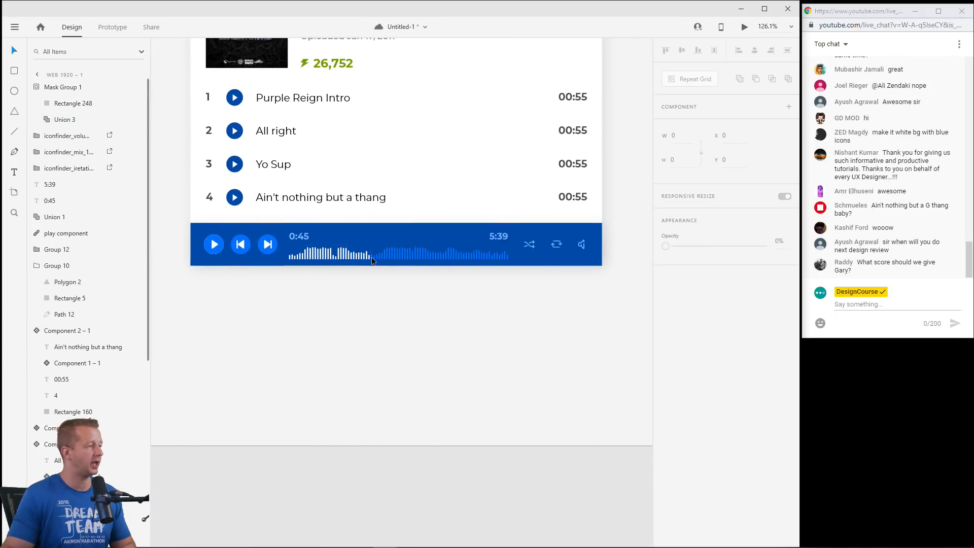
Unlink the play button in the playback bar from its component.
scroll(261, 279, "up", 5)
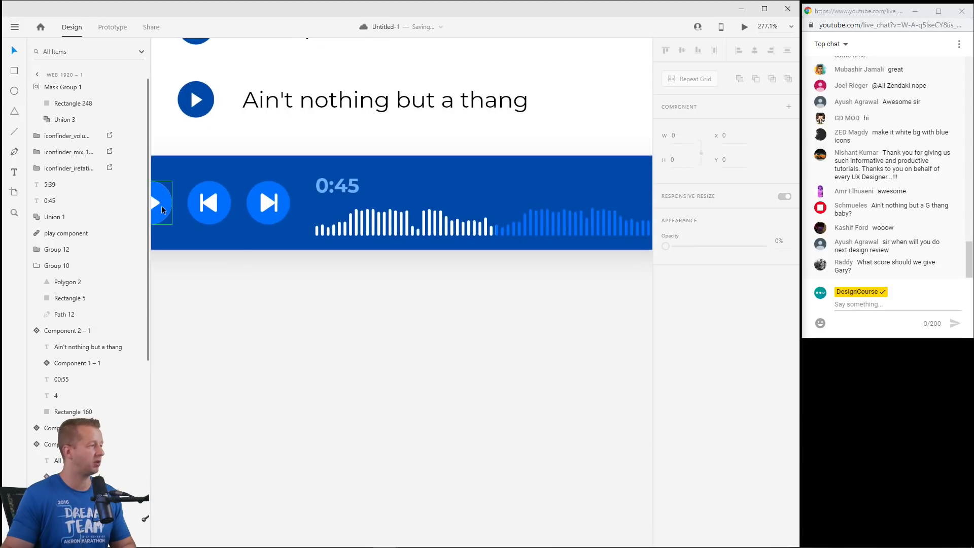
scroll(162, 205, "left", 2)
scroll(161, 205, "up", 1)
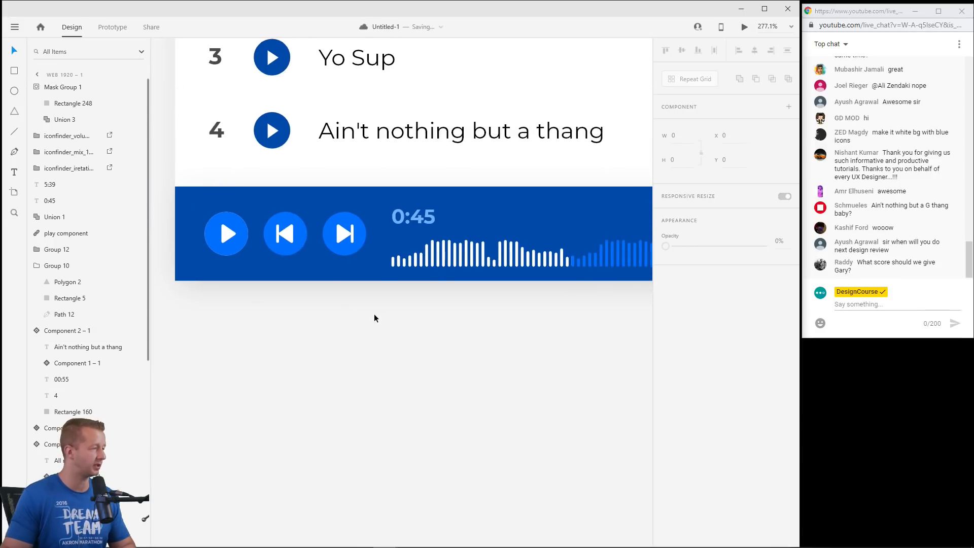
left_click(227, 239)
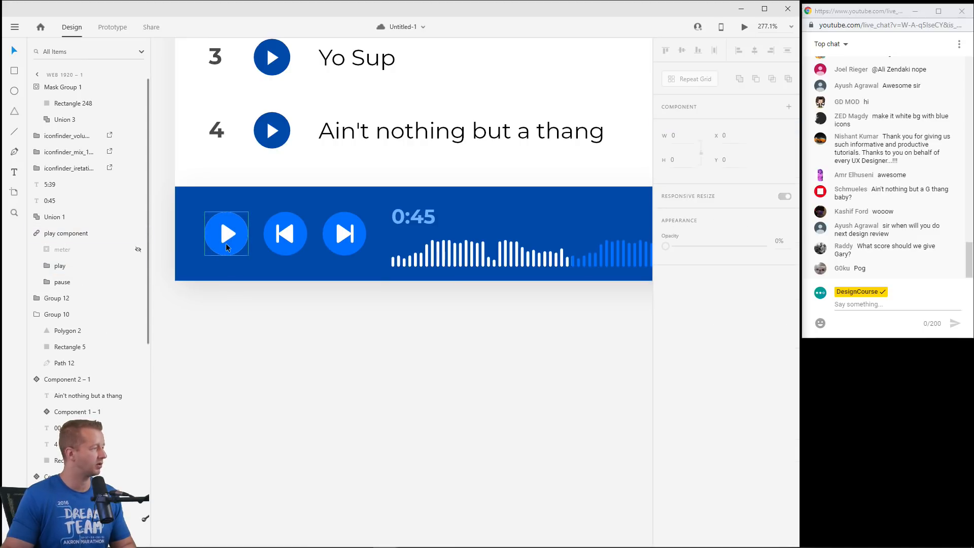
right_click(226, 247)
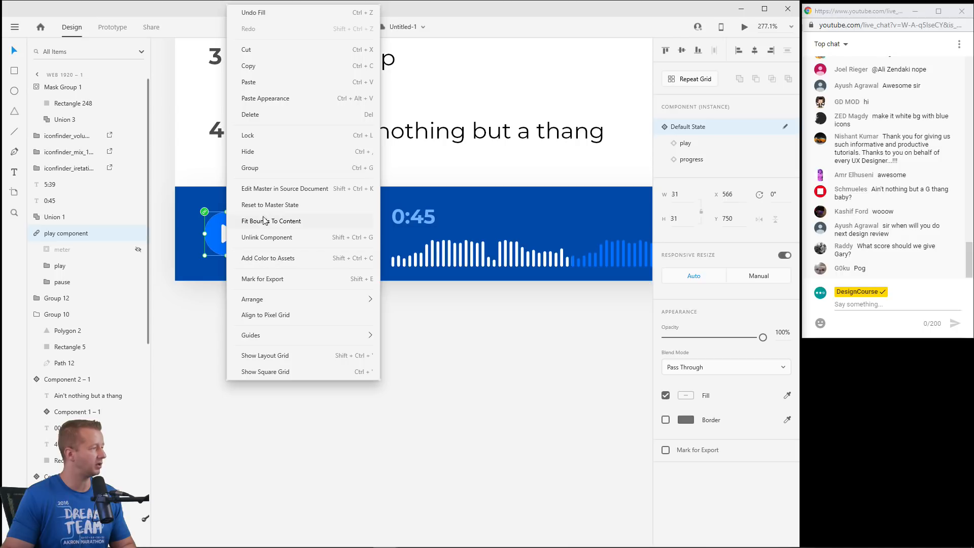
key("Escape")
right_click(229, 241)
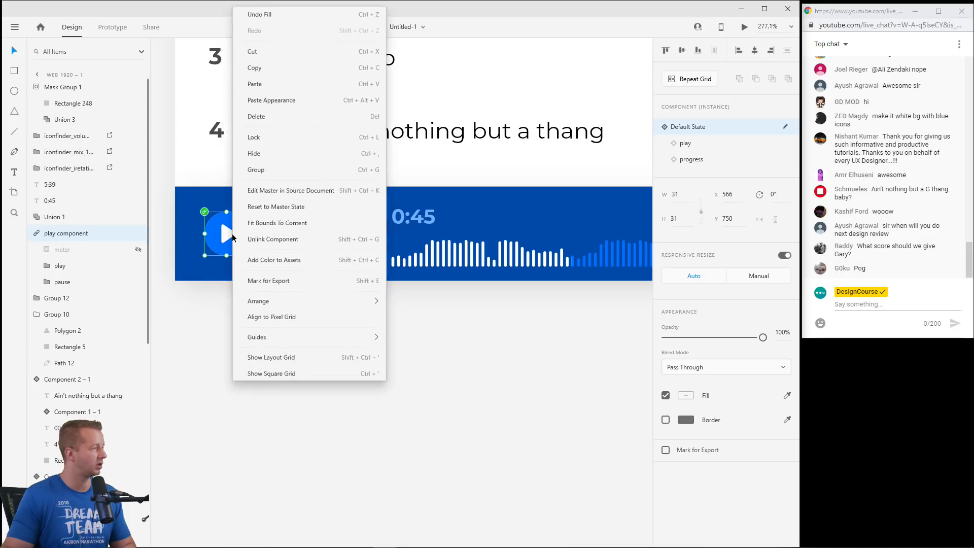
left_click(261, 239)
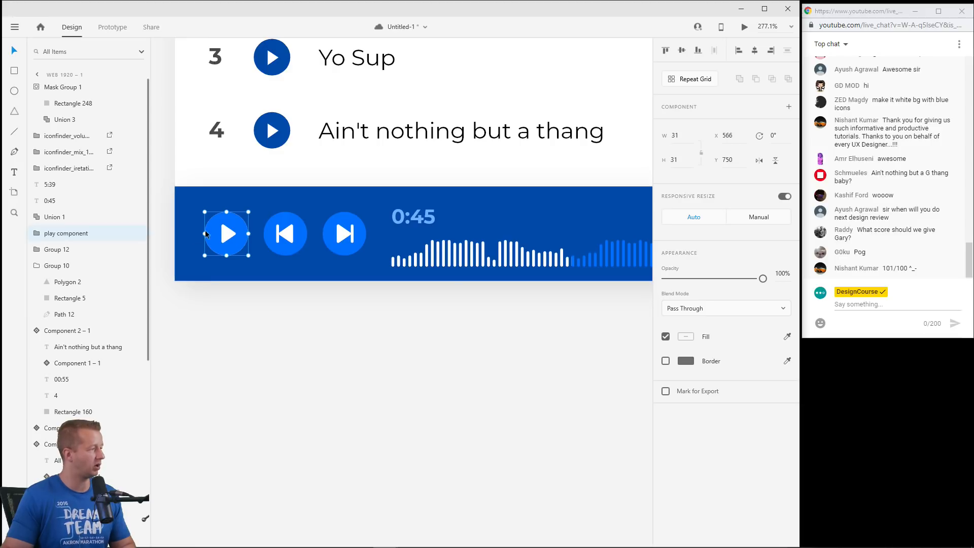
Try to remove the play layer from the unlinked play component group, leaving the pause icon.
left_click(37, 234)
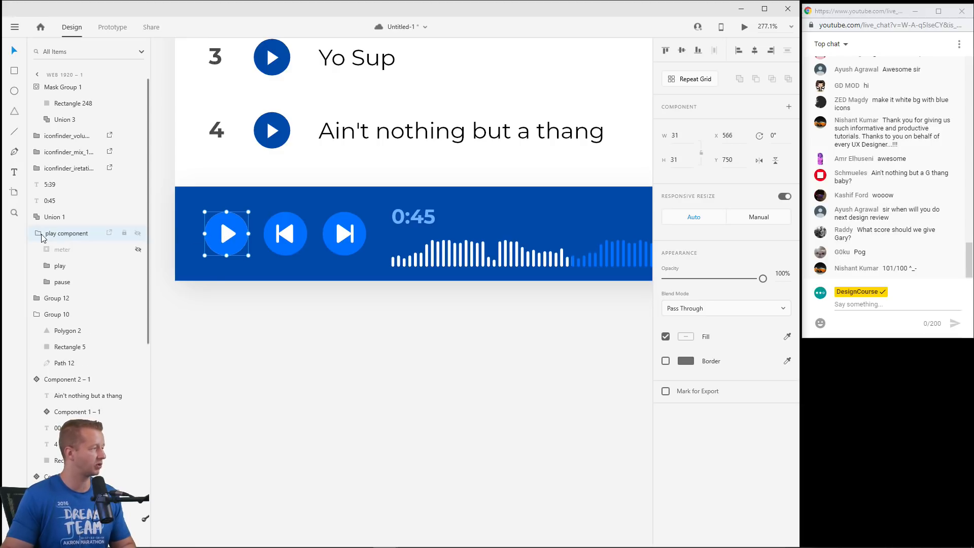
left_click_drag(73, 281, 66, 267)
left_click(67, 268)
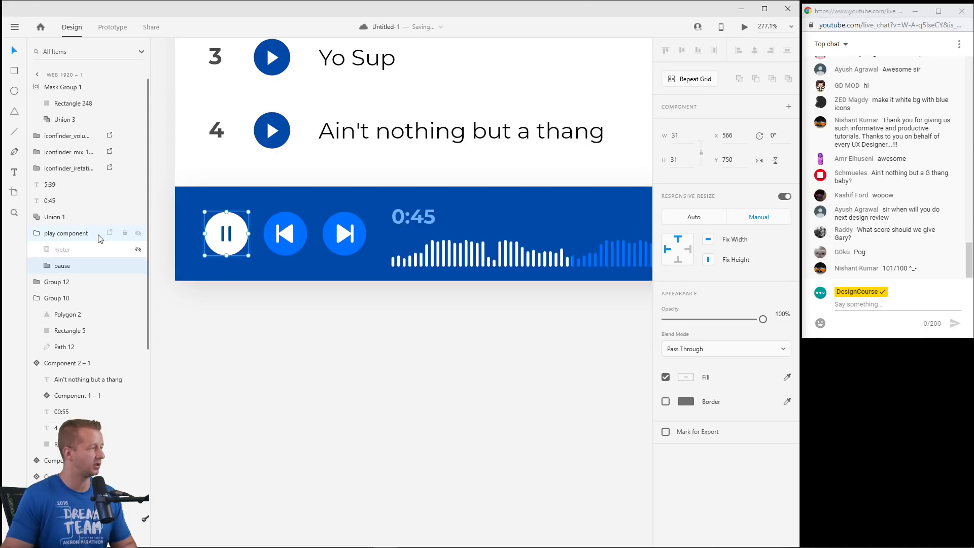
left_click(64, 253)
key("ctrl+z")
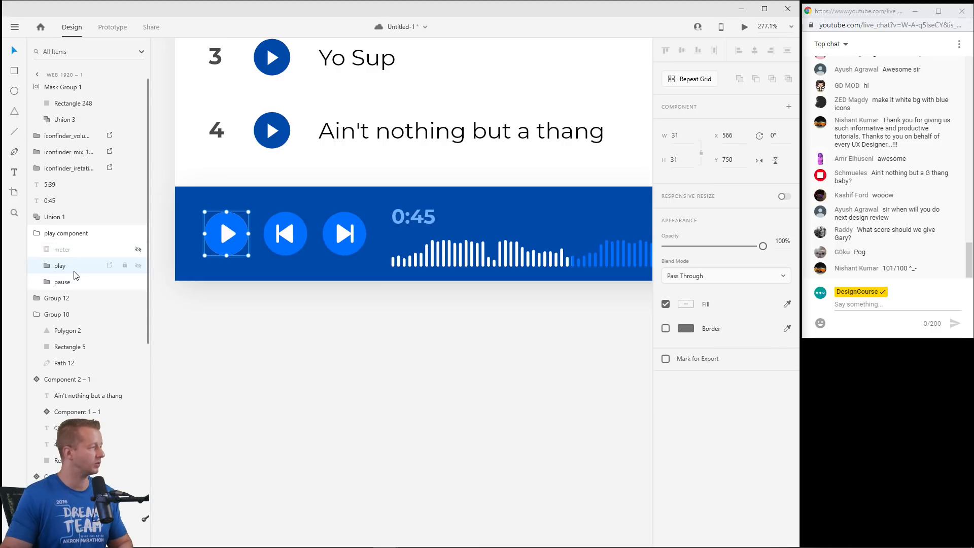
Delete the hidden meter layer from the play component group, then toggle the play layer's visibility off and on.
left_click(72, 253)
key("Delete")
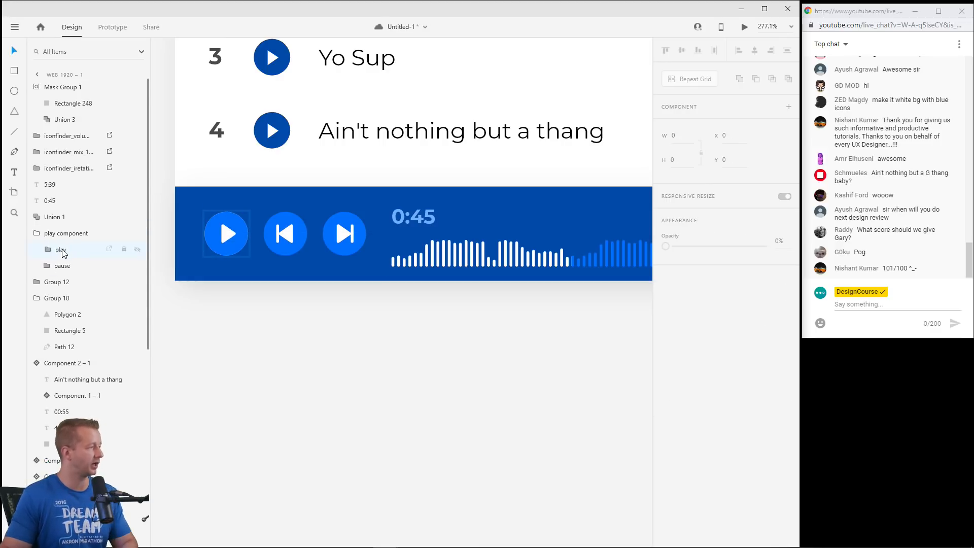
left_click(60, 250)
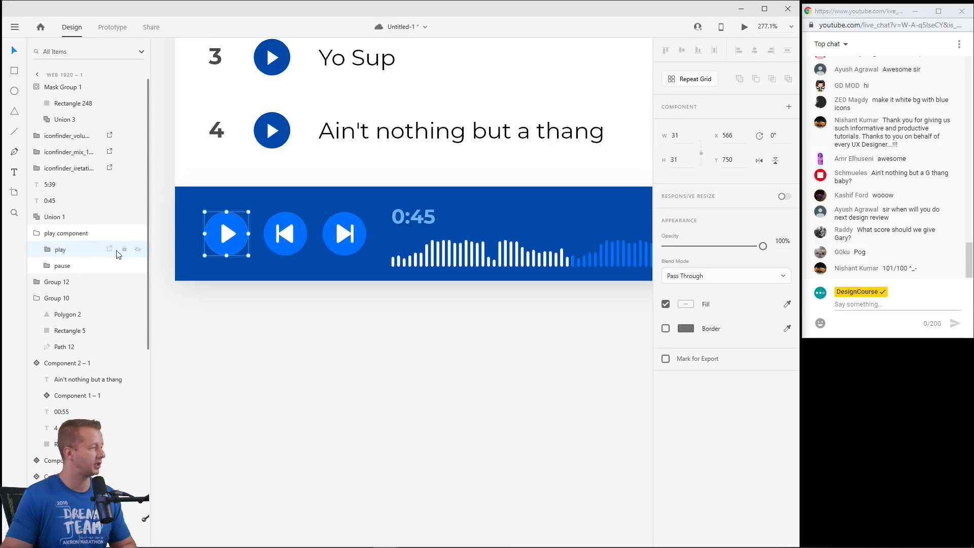
left_click(136, 251)
left_click(136, 250)
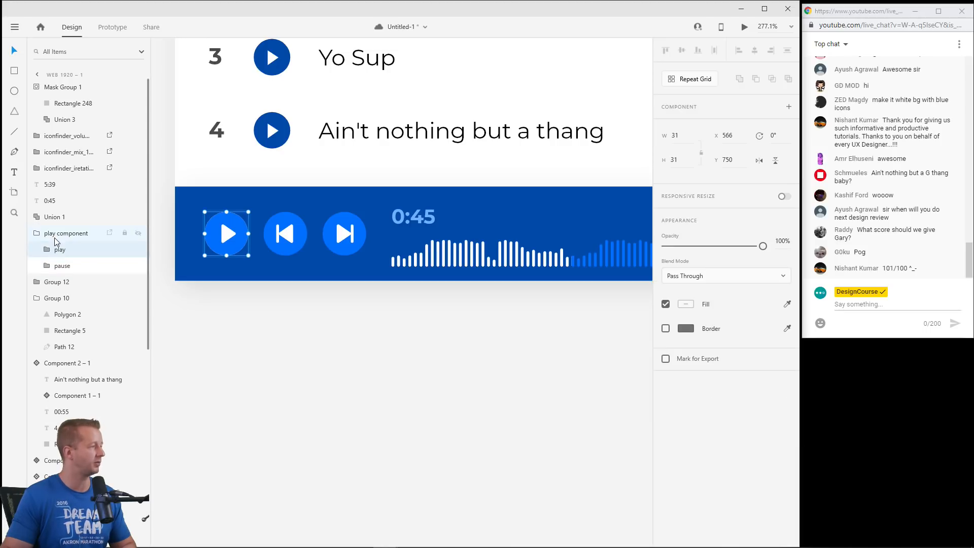
left_click(403, 323)
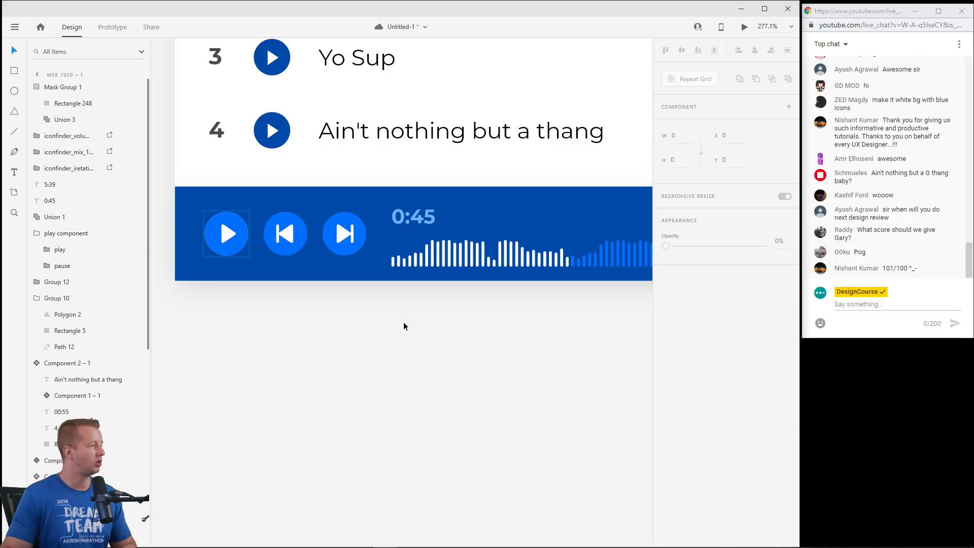
Save the document and shift the mask group's rectangle left to X 565, clear of the white waveform.
left_click(425, 260)
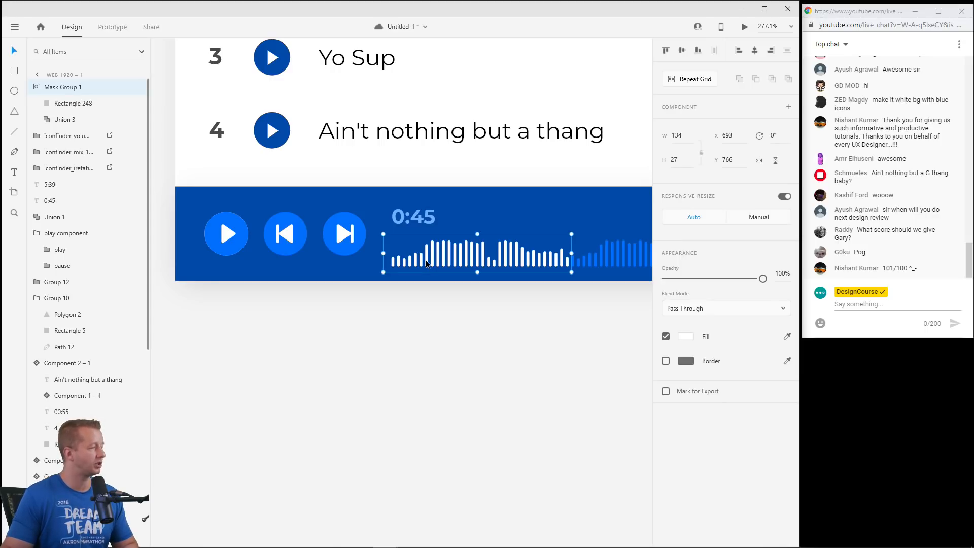
key("ctrl+s")
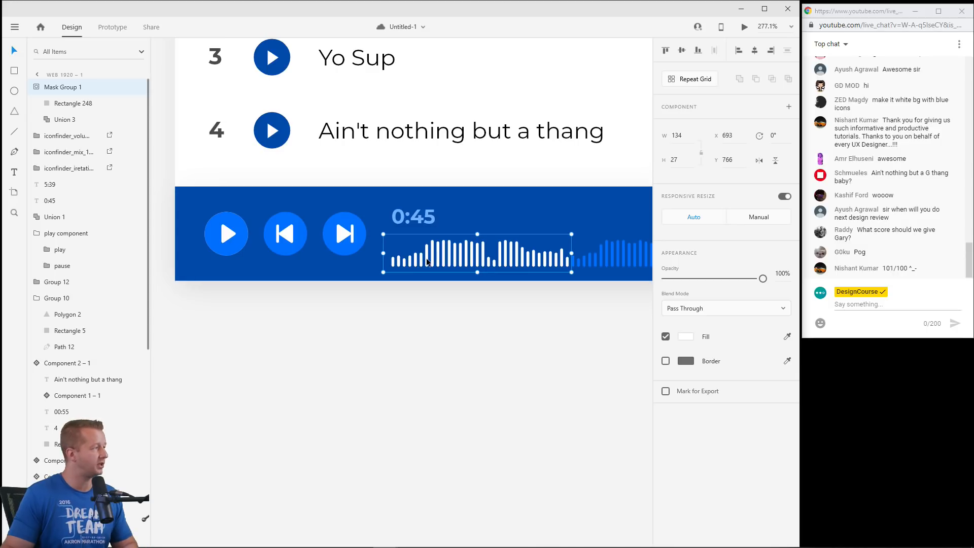
left_click(59, 107)
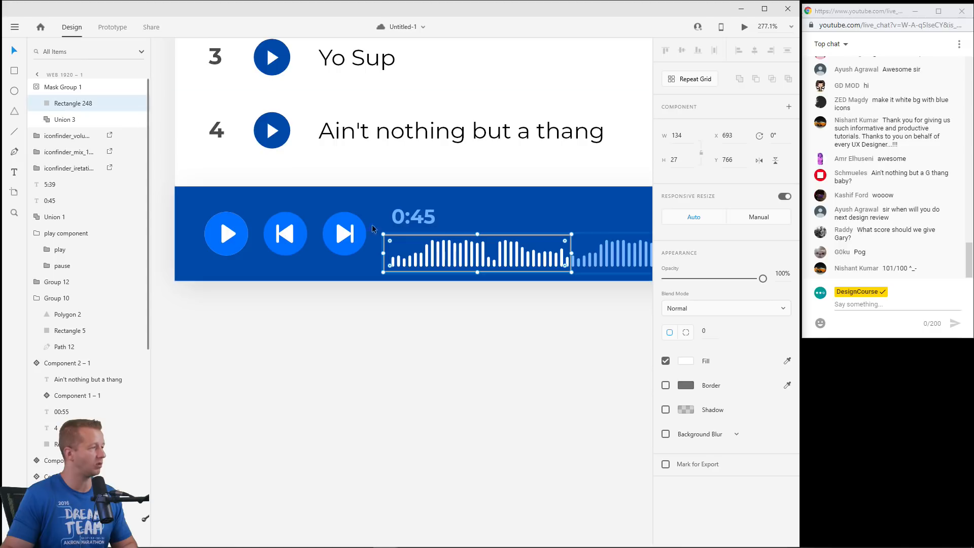
left_click_drag(477, 248, 302, 223)
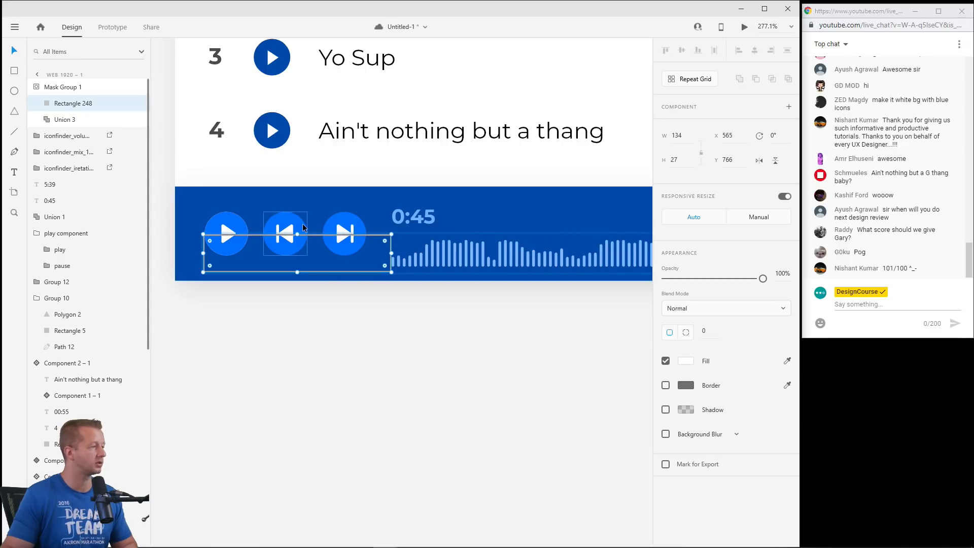
left_click(343, 327)
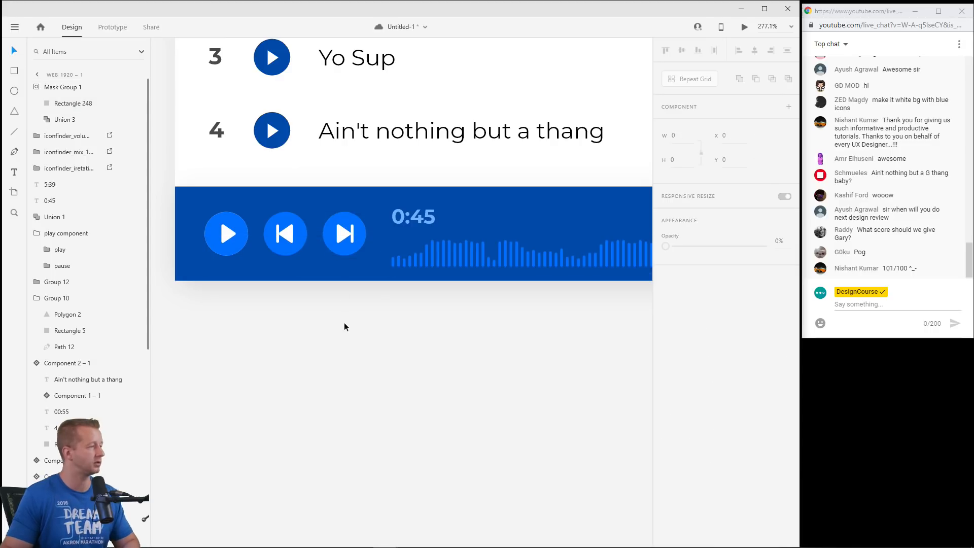
Ungroup the play component group in the playback bar into separate play and pause layers.
left_click(230, 240)
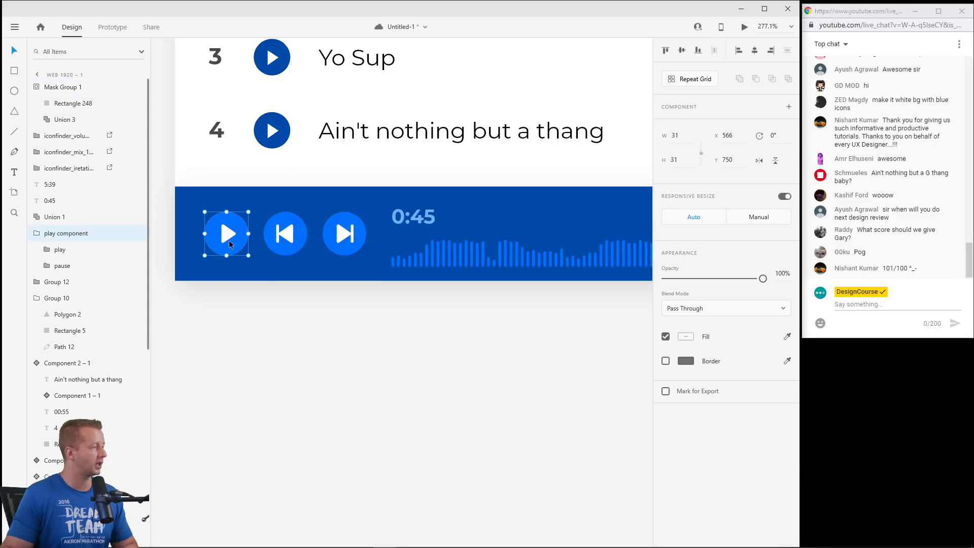
right_click(50, 236)
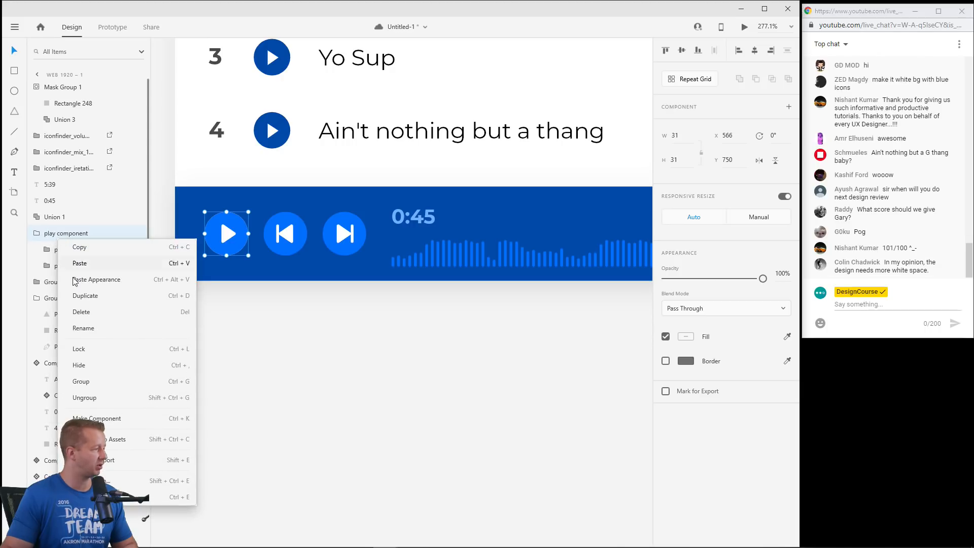
left_click(84, 398)
left_click(232, 340)
Combine the play group, the pause group and Mask Group 1 into one new component, saving the document.
left_click(50, 233)
left_click(52, 249, "shift")
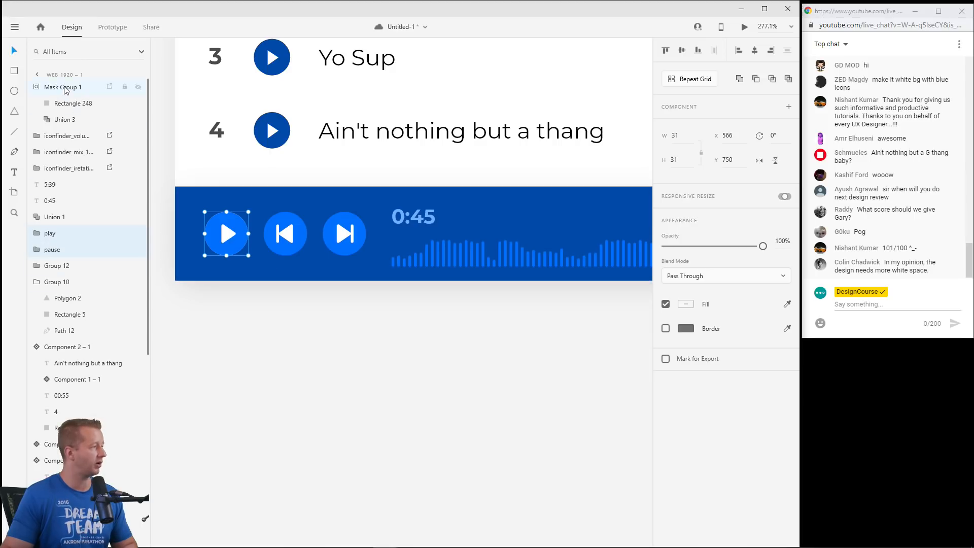
key("ctrl+s")
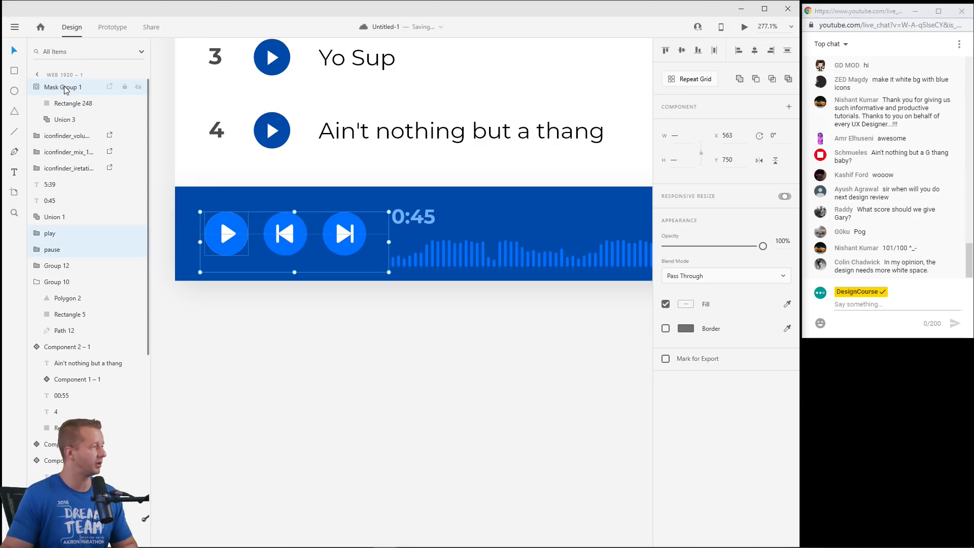
right_click(238, 244)
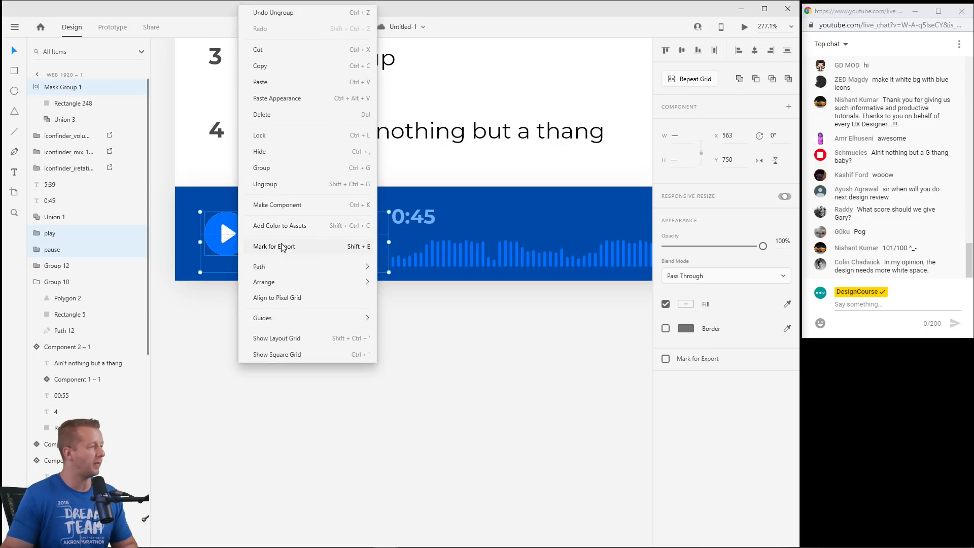
left_click(282, 205)
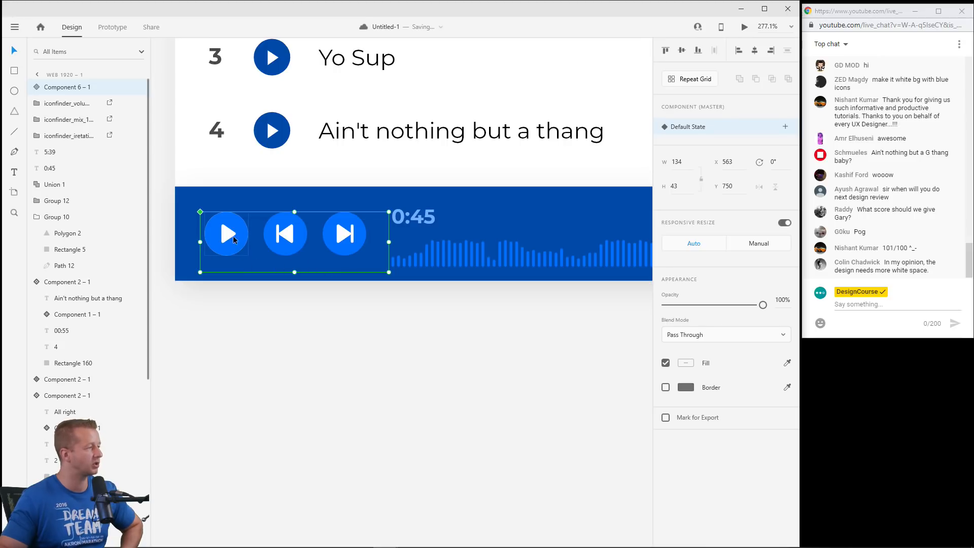
Hide Mask Group 1 in the default state of the new playback component.
left_click(39, 88)
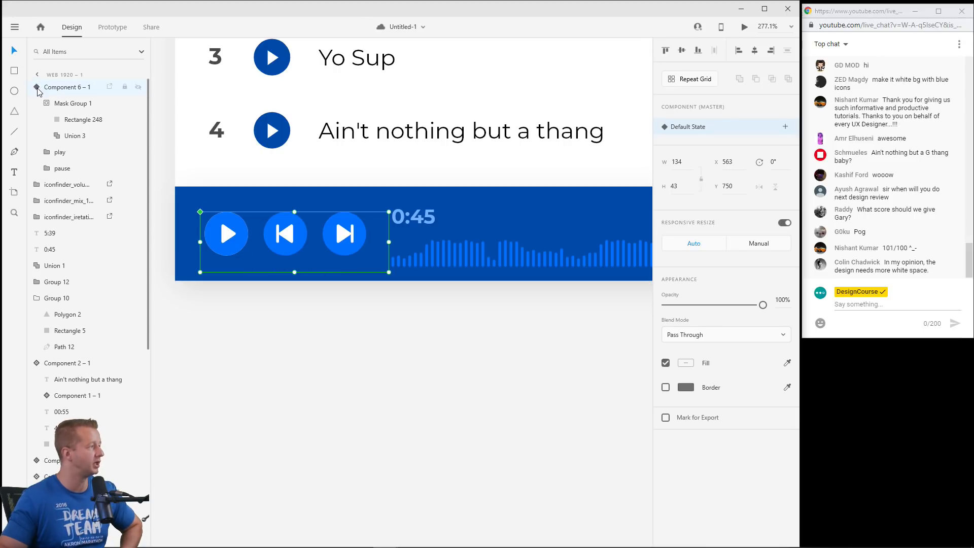
left_click(73, 105)
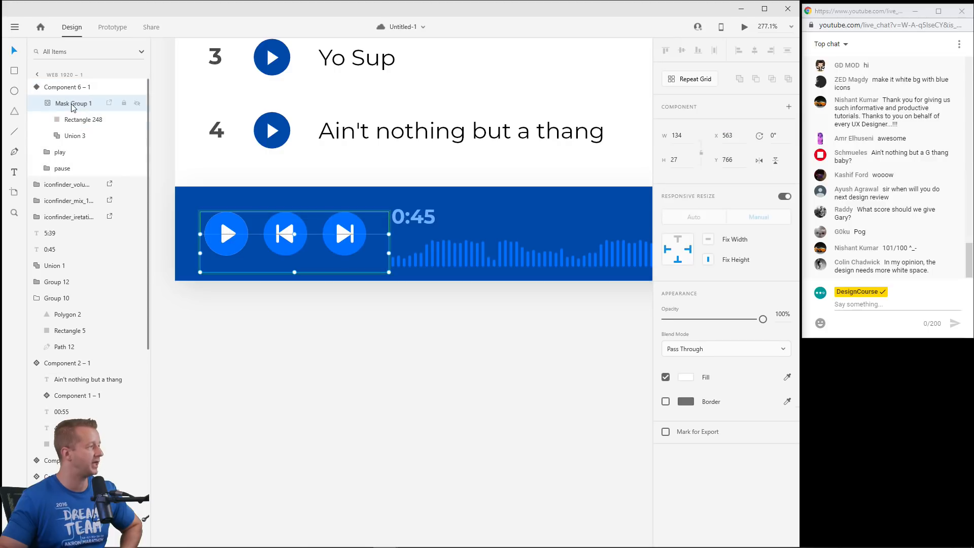
left_click(137, 104)
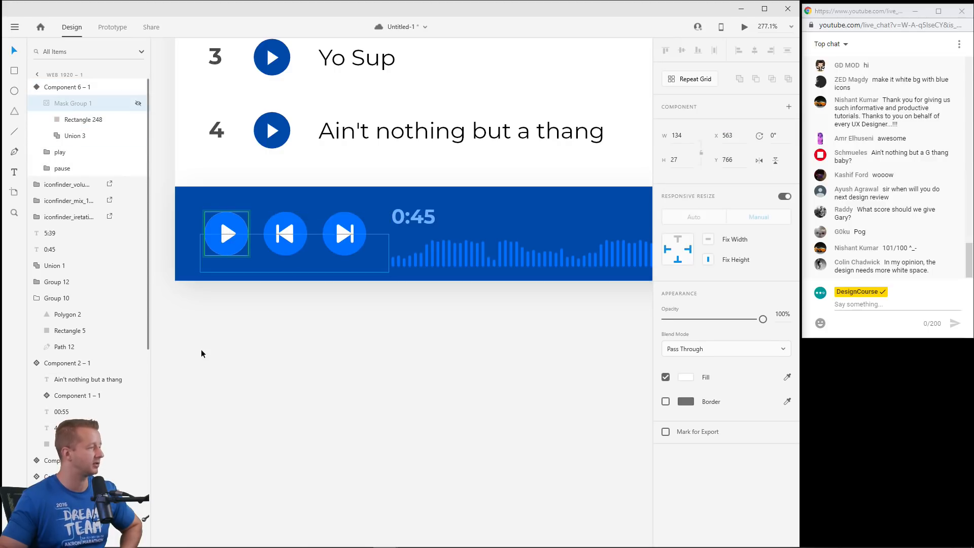
left_click(259, 349)
left_click(227, 233)
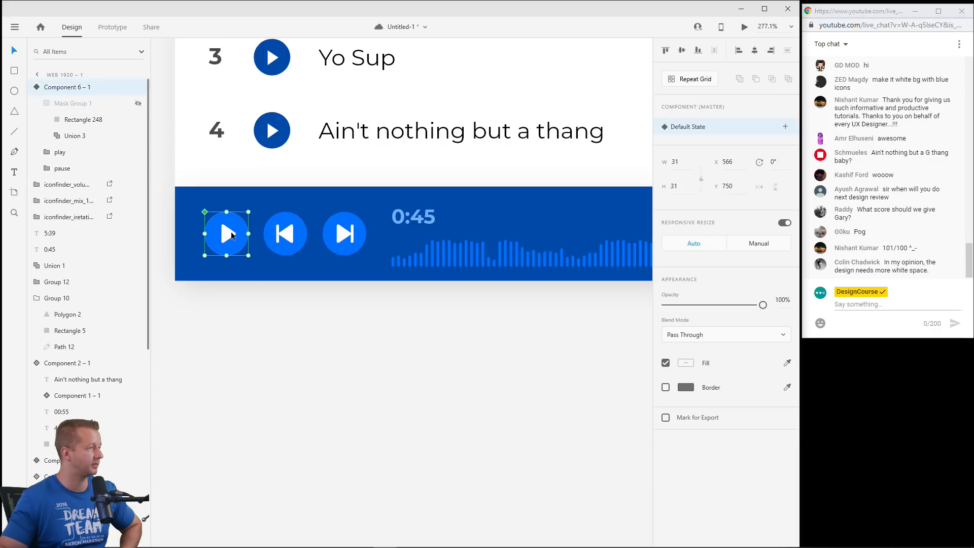
Add a new state named "play" to the playback component.
left_click(785, 126)
left_click(710, 132)
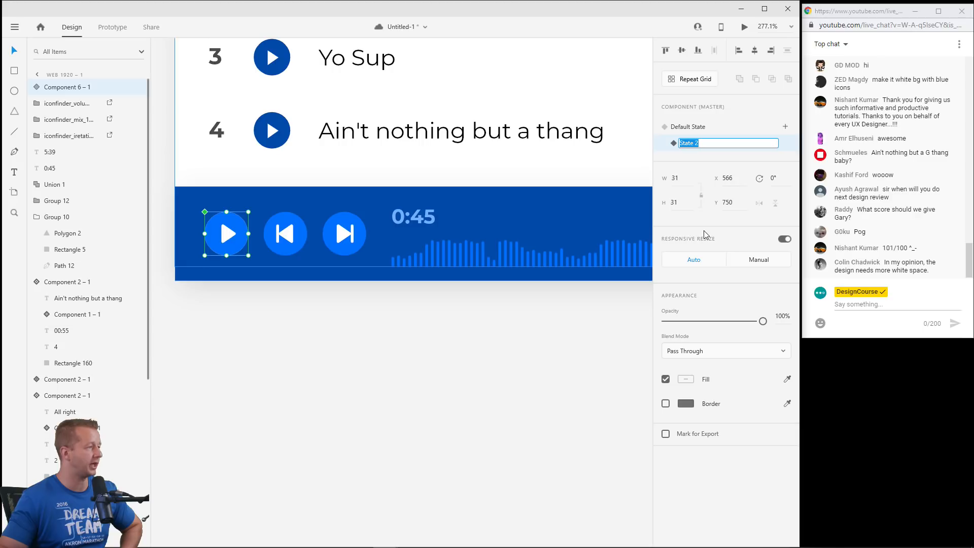
type("play")
key("Return")
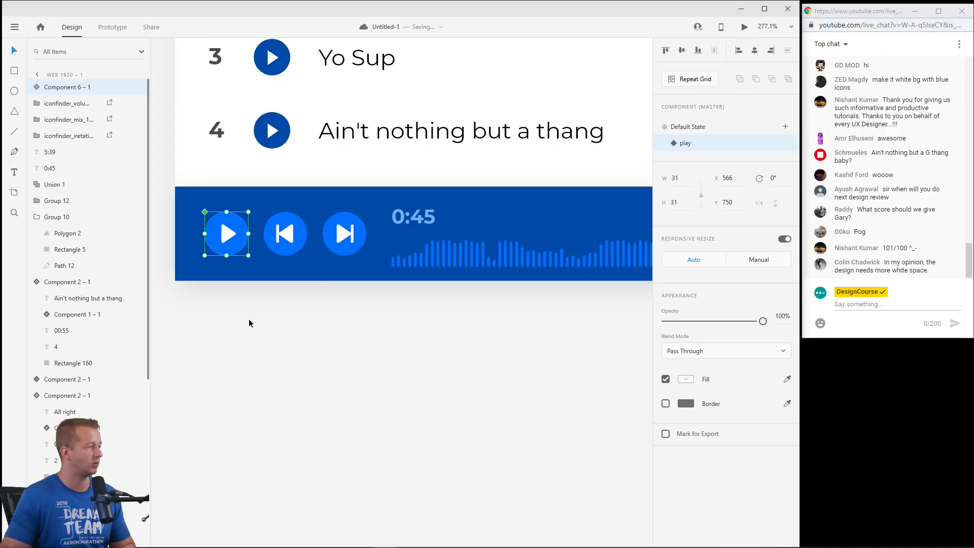
Set the play group's opacity to 0% in the component's play state and save the document.
left_click(45, 89)
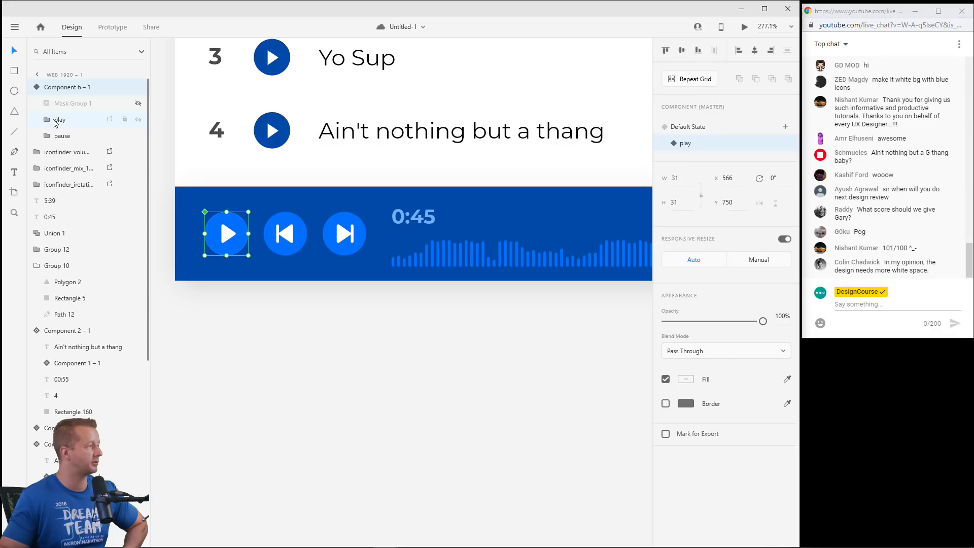
left_click(55, 122)
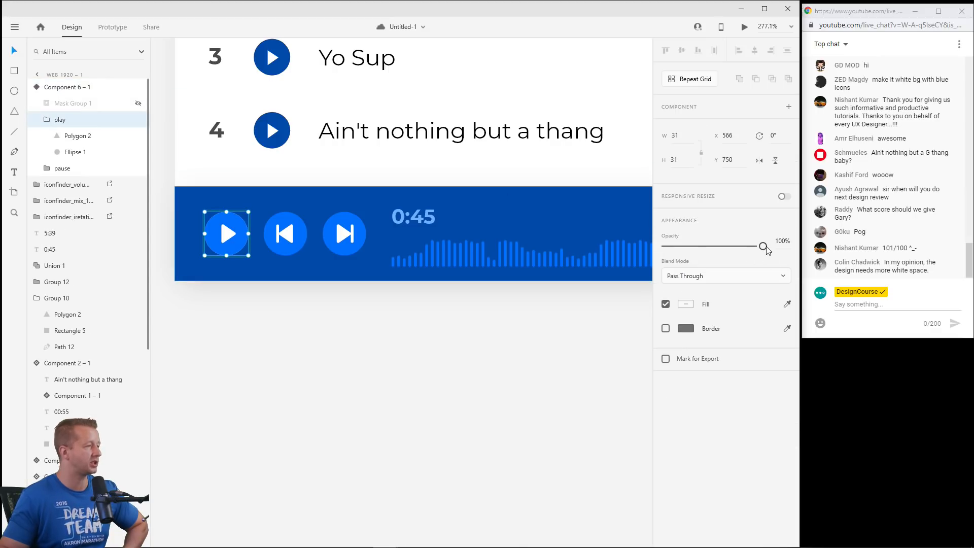
left_click_drag(763, 246, 666, 246)
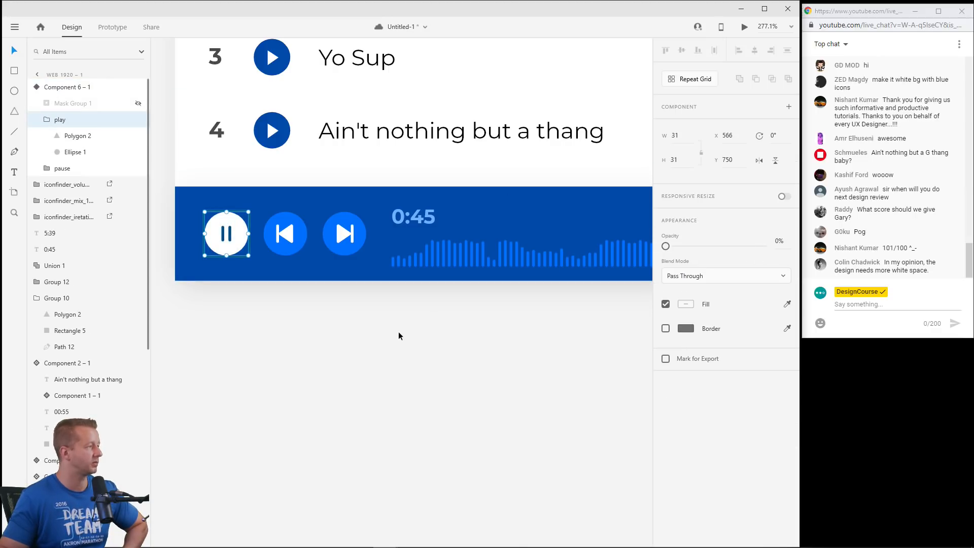
left_click(281, 306)
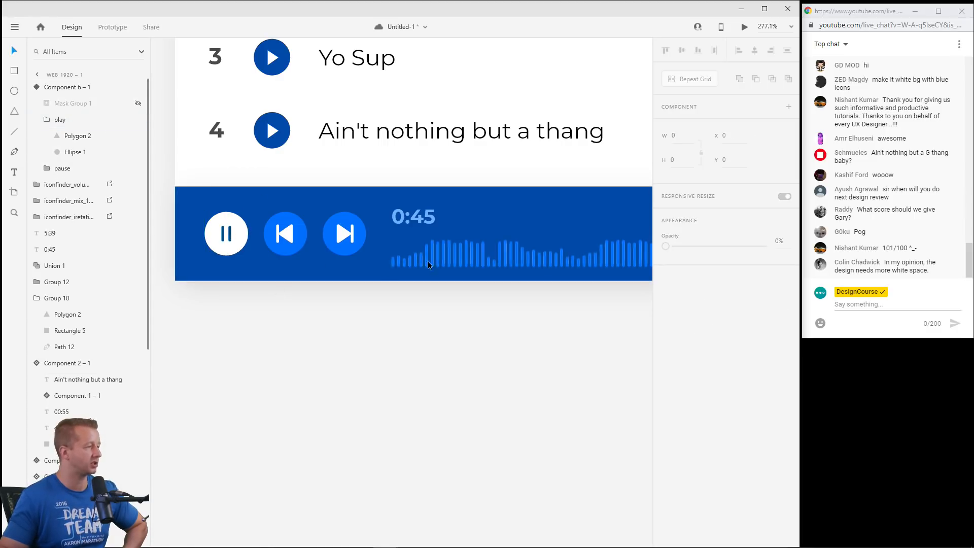
key("ctrl+s")
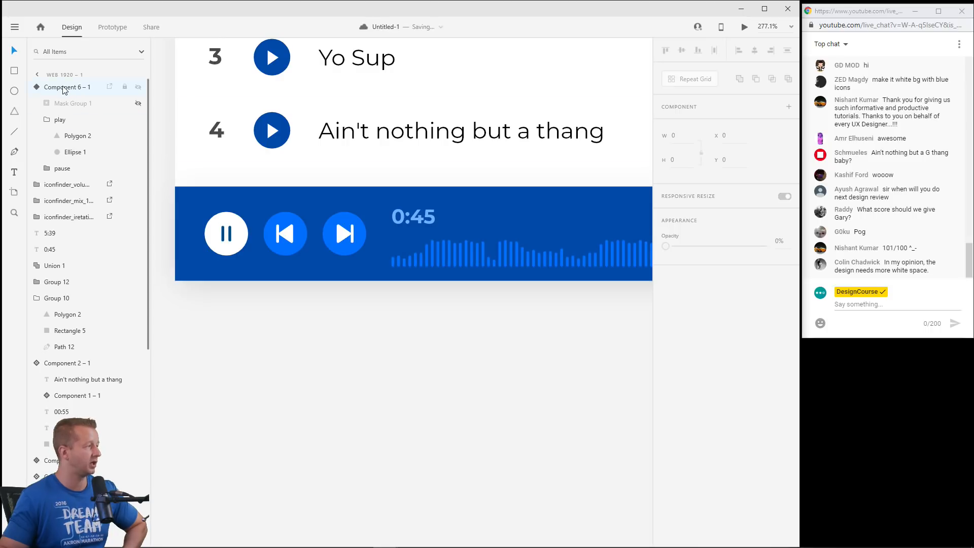
left_click(63, 90)
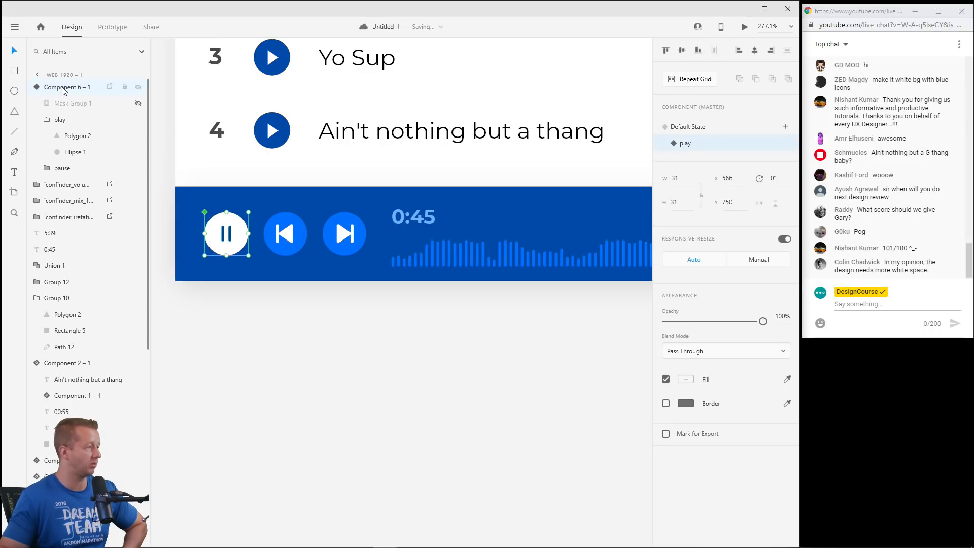
left_click(786, 126)
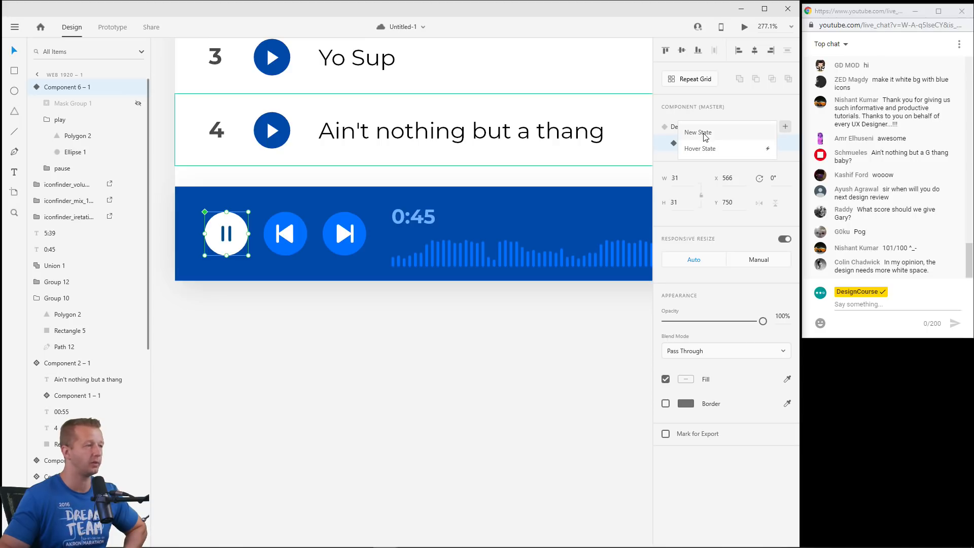
left_click(707, 133)
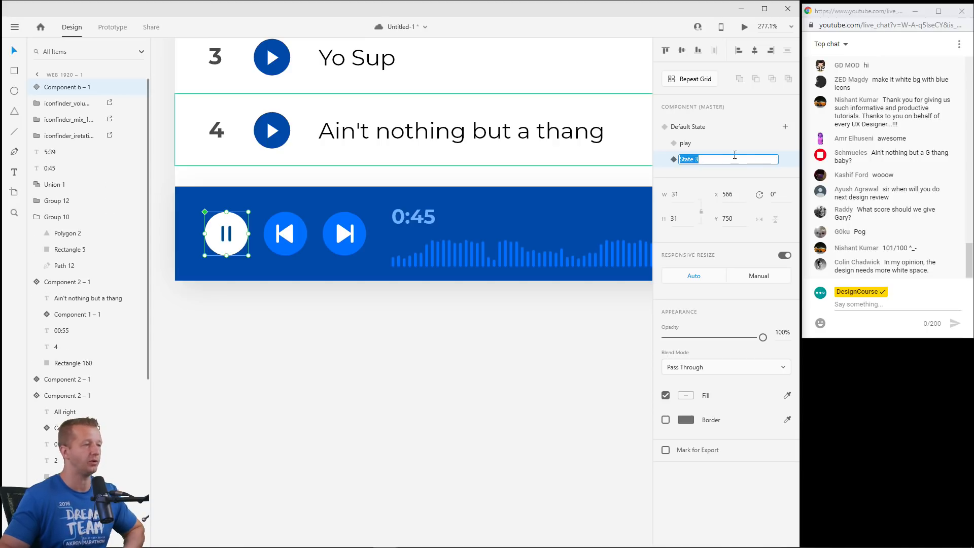
left_click(780, 148)
left_click(773, 156)
key("Delete")
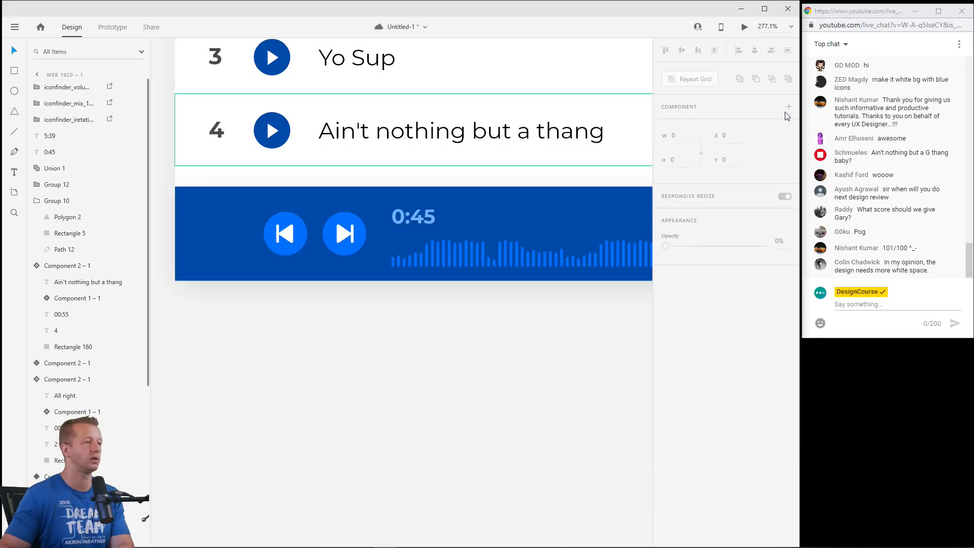
key("ctrl+z")
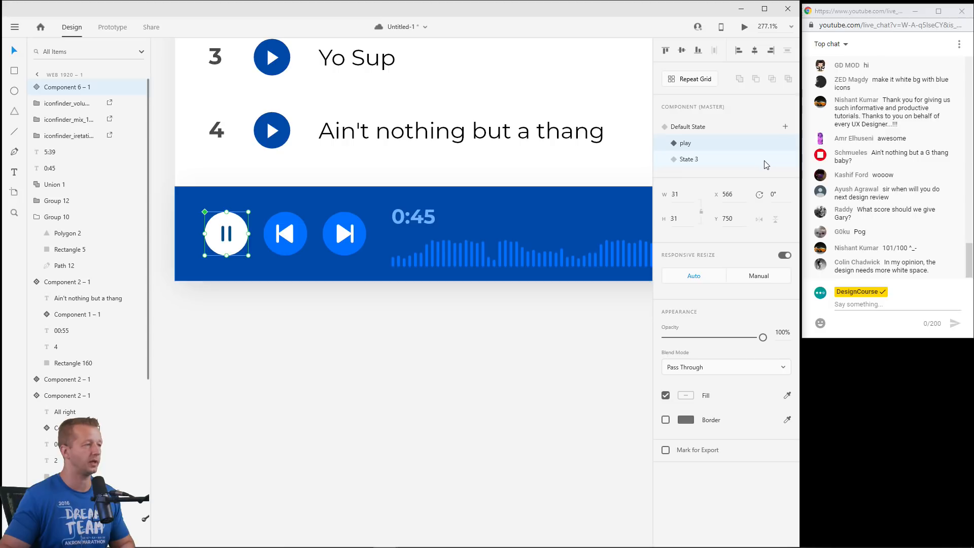
key("ctrl+z")
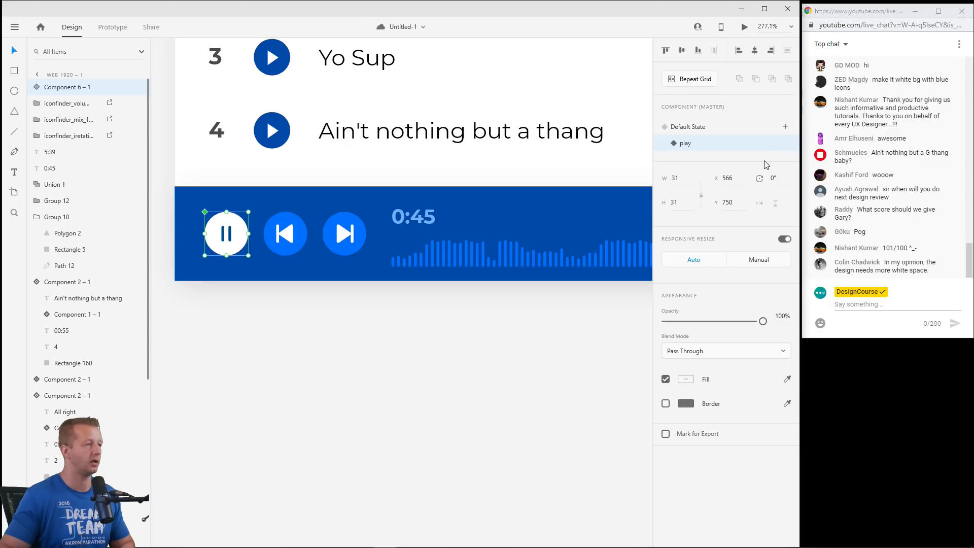
Add a hover state to the playback component and make Mask Group 1 visible in it.
left_click(785, 128)
key("Return")
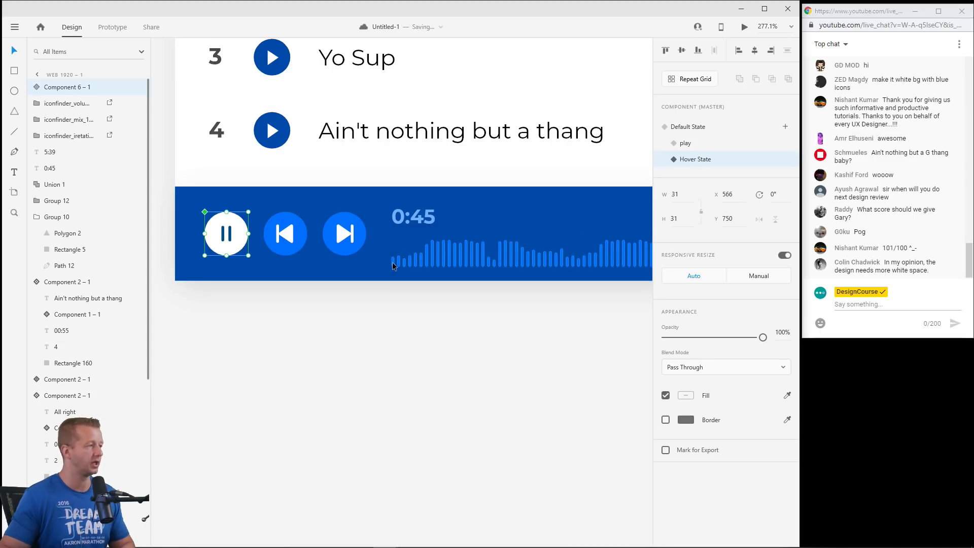
left_click(39, 88)
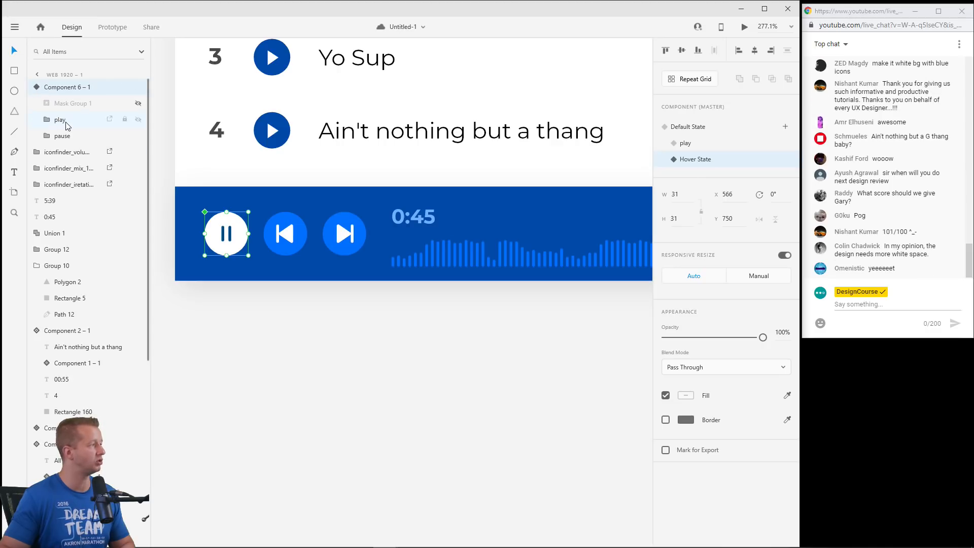
left_click(71, 103)
left_click(138, 105)
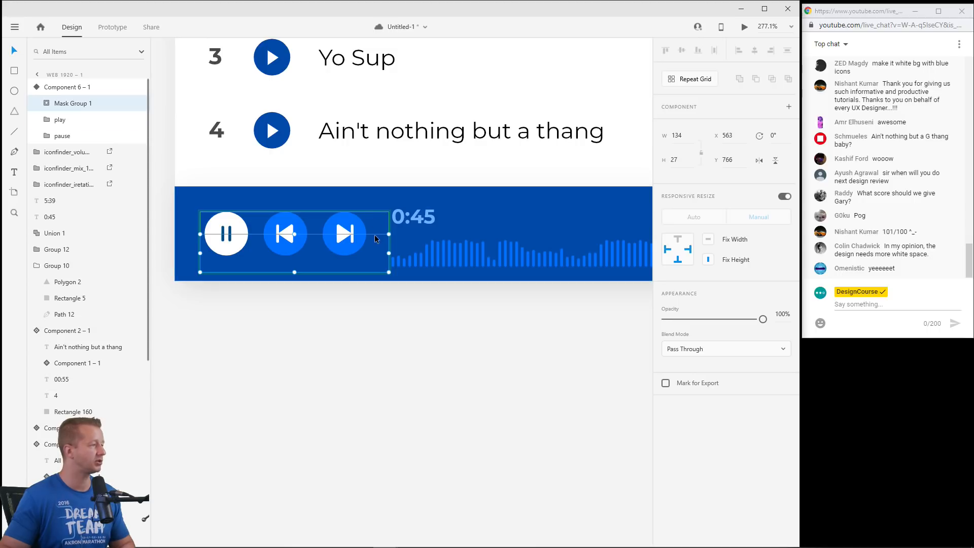
Move the mask rectangle inside Mask Group 1 along the waveform to X 645 in the hover state.
left_click(40, 103)
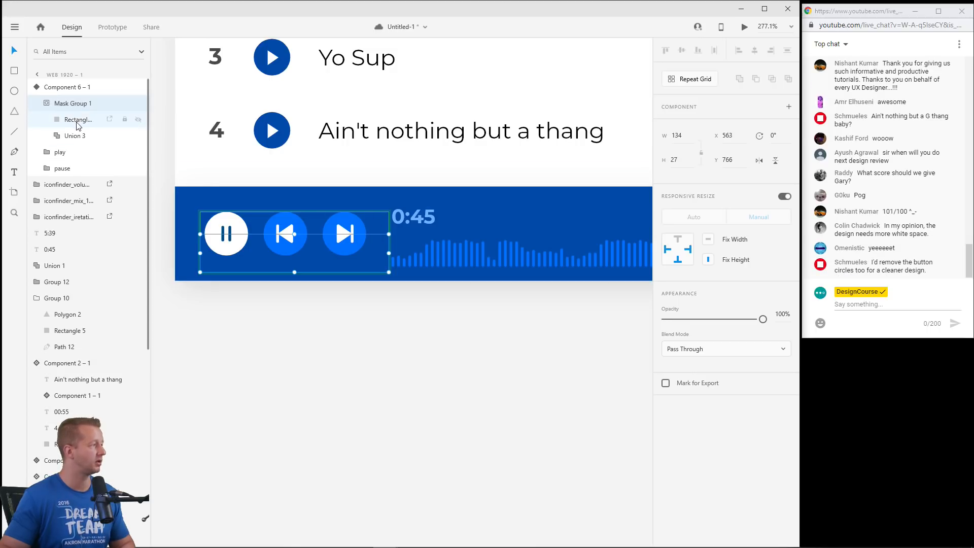
left_click(78, 126)
left_click_drag(370, 234, 486, 239)
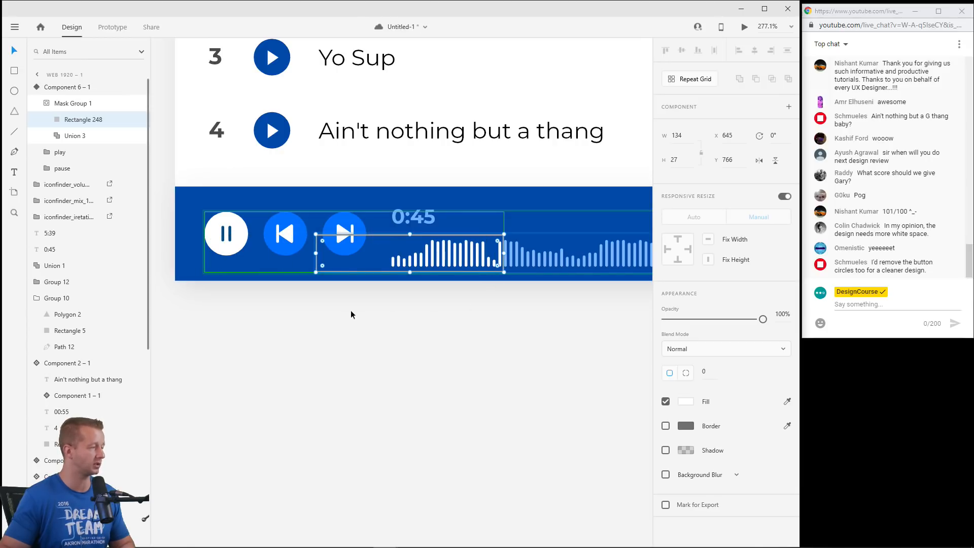
left_click(314, 298)
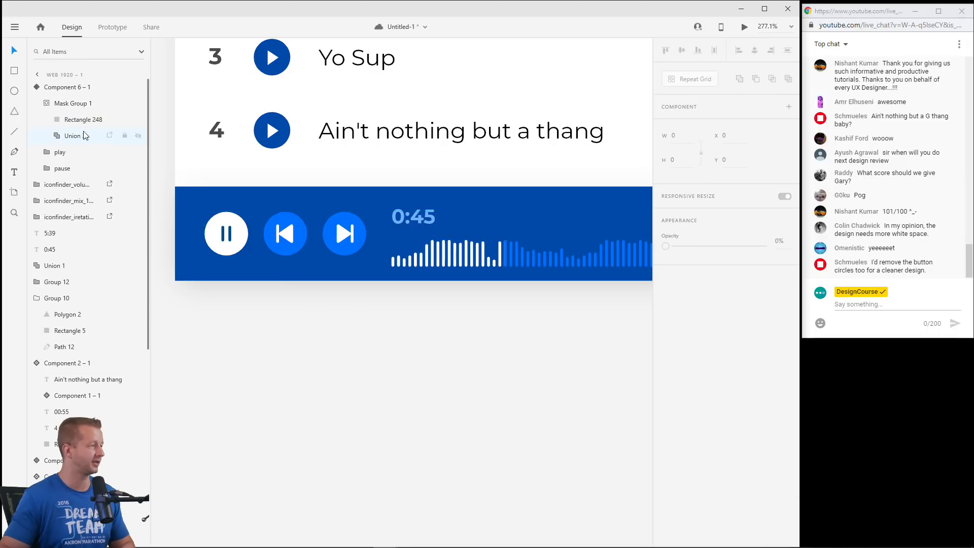
Compare the playback component's default, play and hover states on the canvas.
left_click(63, 87)
left_click(693, 128)
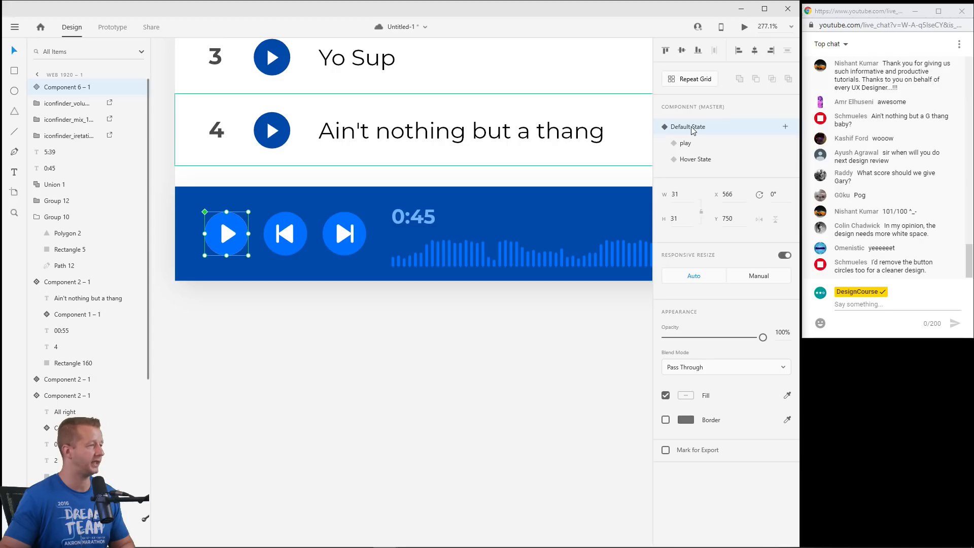
left_click(692, 143)
left_click(692, 160)
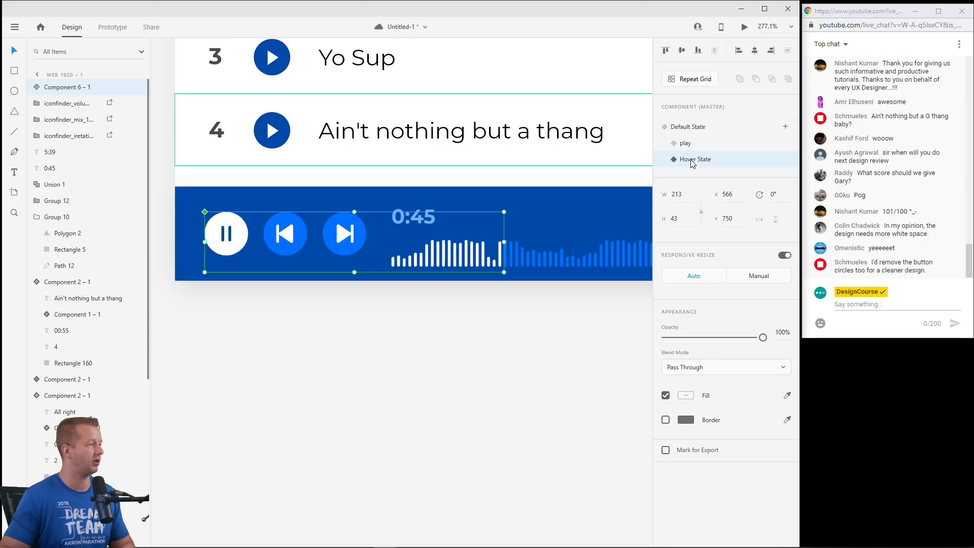
Add a tap interaction in prototype mode to the playback component's default state, with the play state as its destination.
left_click(111, 28)
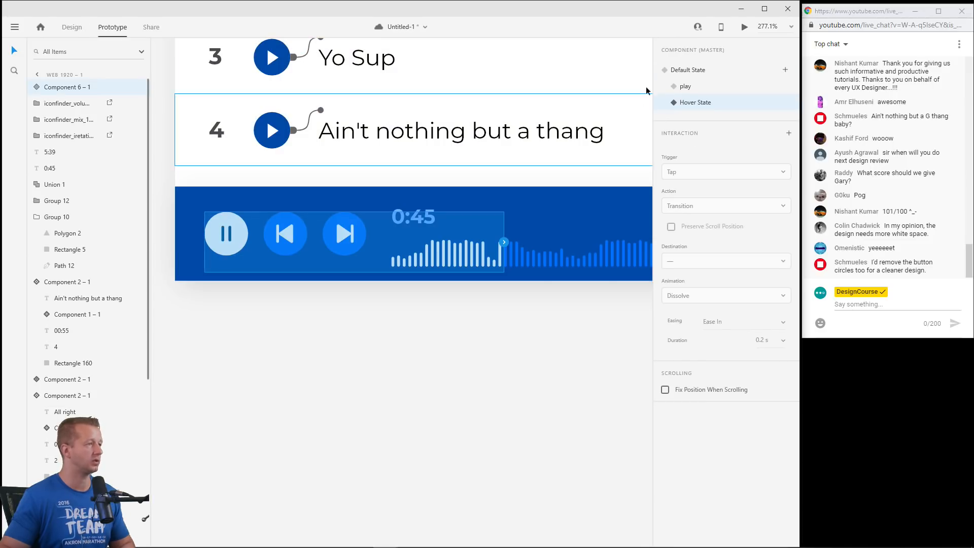
left_click(681, 69)
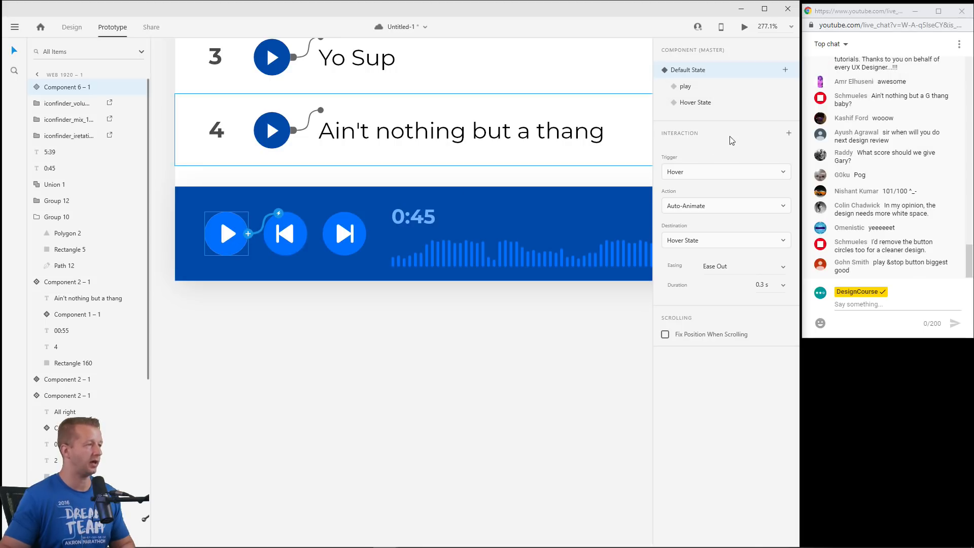
left_click(789, 135)
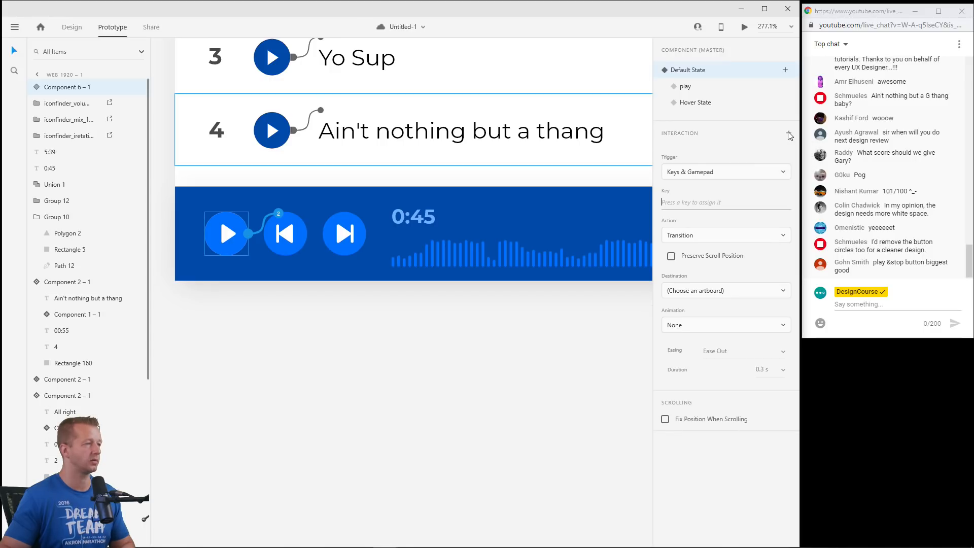
left_click(748, 168)
left_click(695, 369)
left_click(697, 172)
left_click(697, 133)
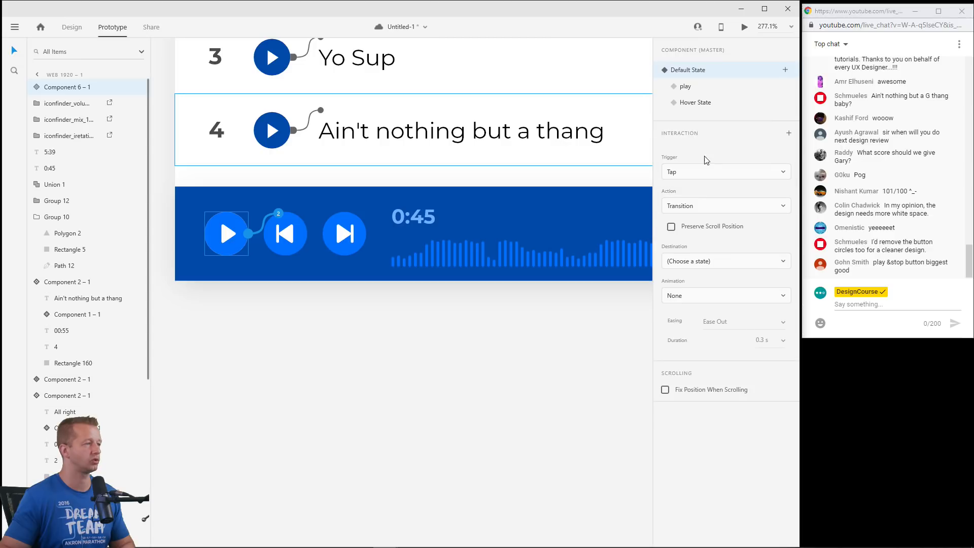
left_click(701, 209)
left_click(703, 207)
left_click(694, 260)
left_click(687, 285)
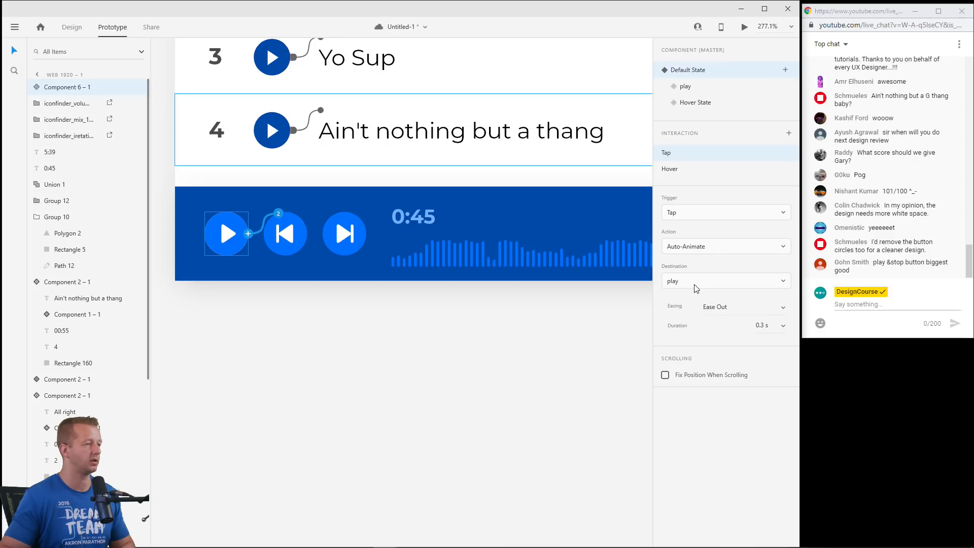
Set the default state's tap interaction to Transition with animation None, and delete its hover interaction.
left_click(700, 245)
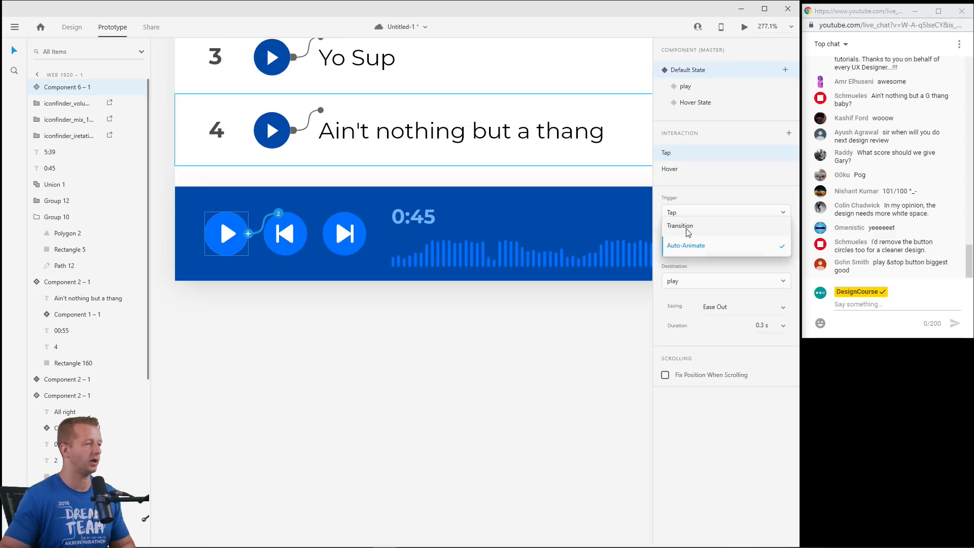
left_click(686, 228)
left_click(680, 338)
left_click(690, 316)
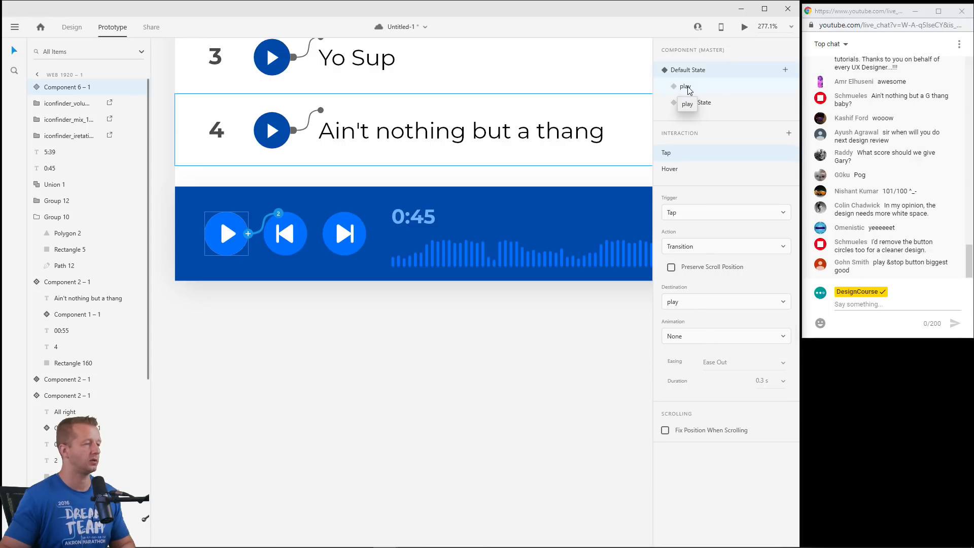
left_click(670, 169)
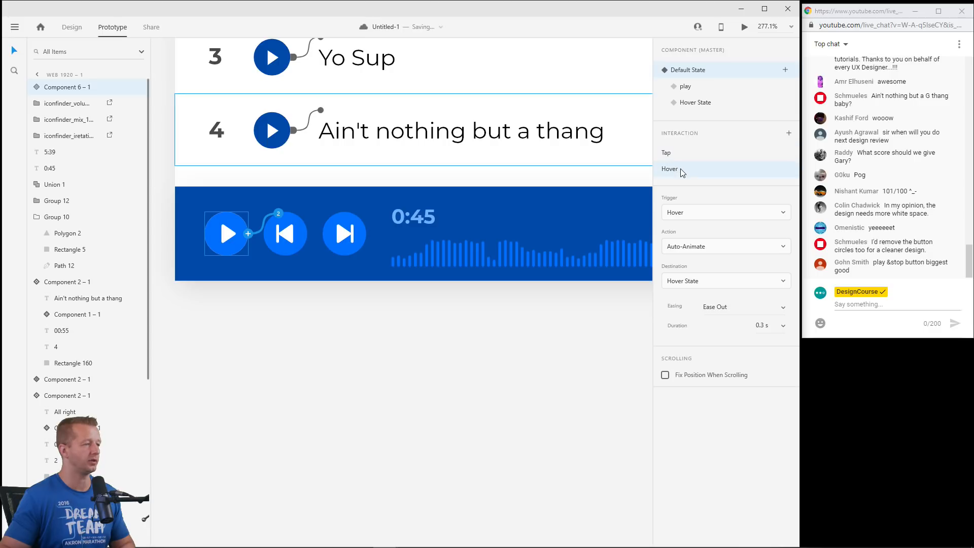
key("Delete")
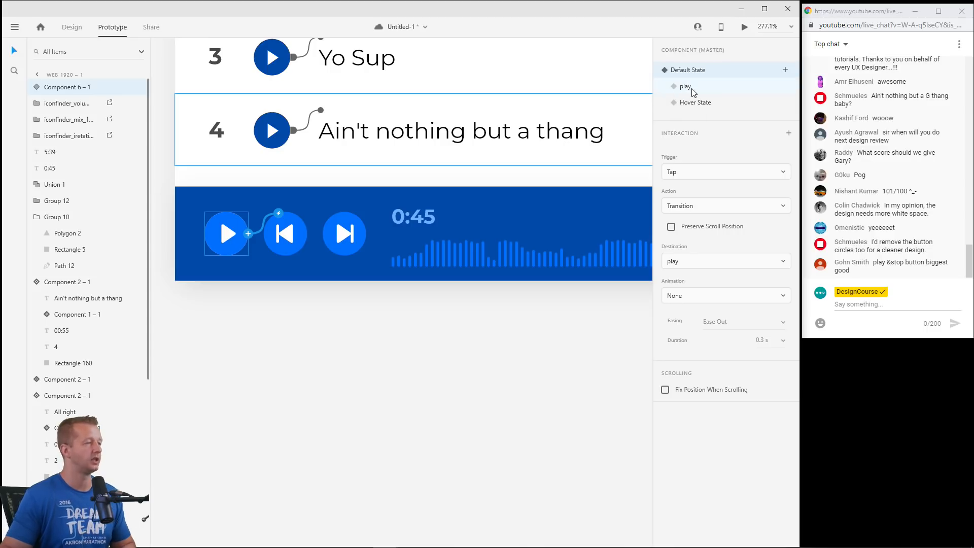
Add a hover interaction to the play state that auto-animates to Hover State over 5 s.
left_click(685, 87)
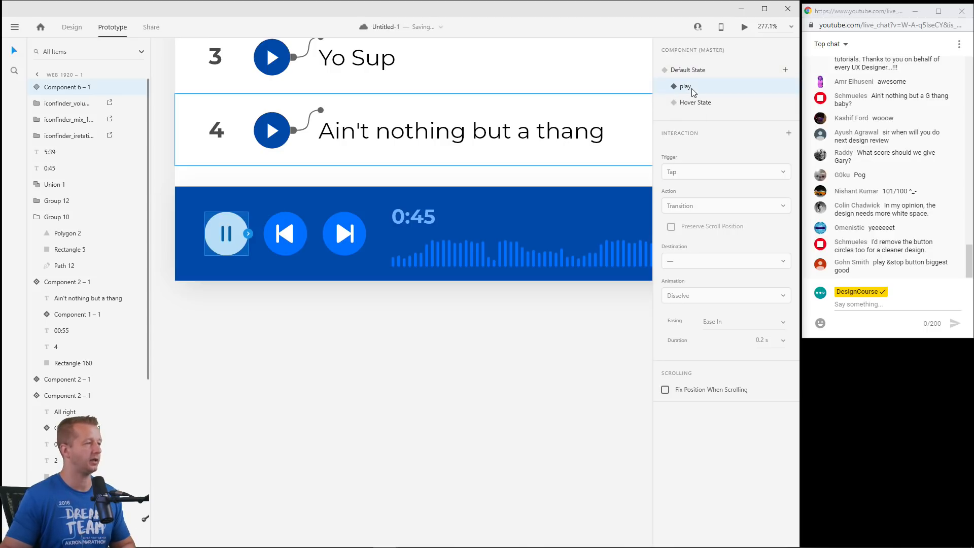
left_click(789, 133)
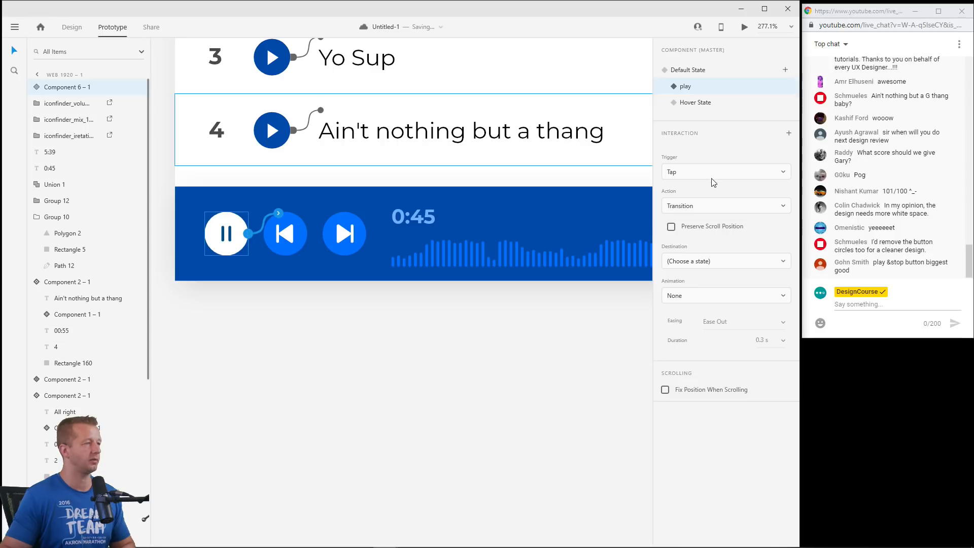
left_click(723, 172)
left_click(704, 214)
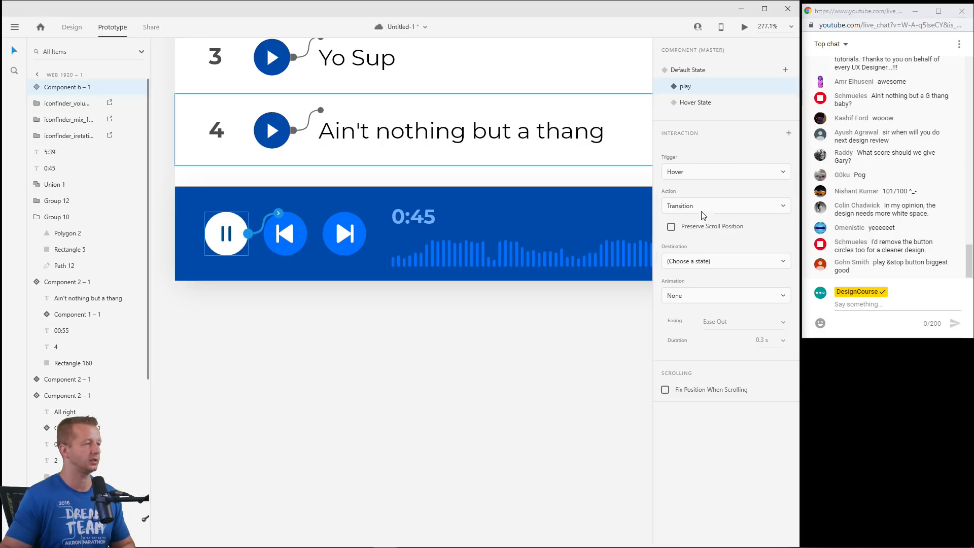
left_click(699, 209)
left_click(698, 224)
left_click(764, 285)
type("5")
key("Return")
left_click(728, 241)
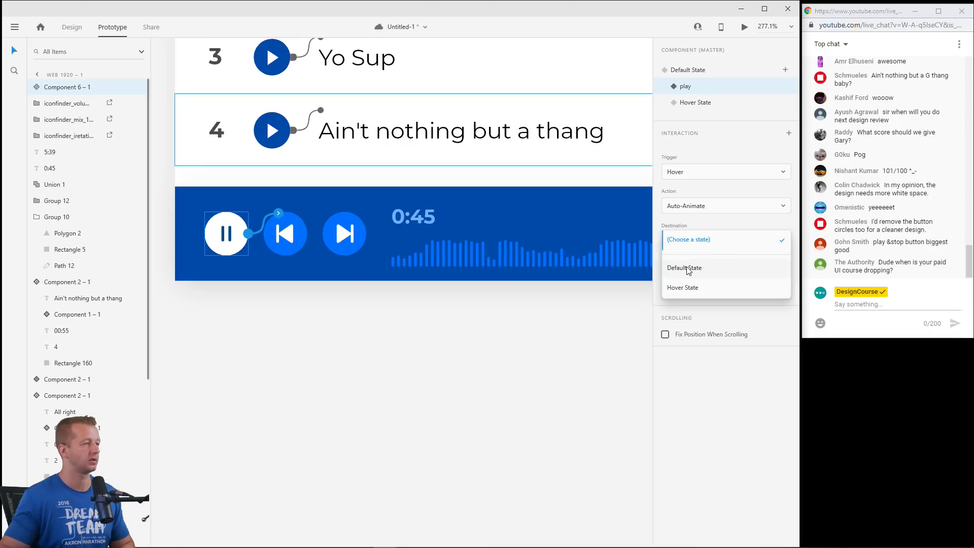
left_click(691, 285)
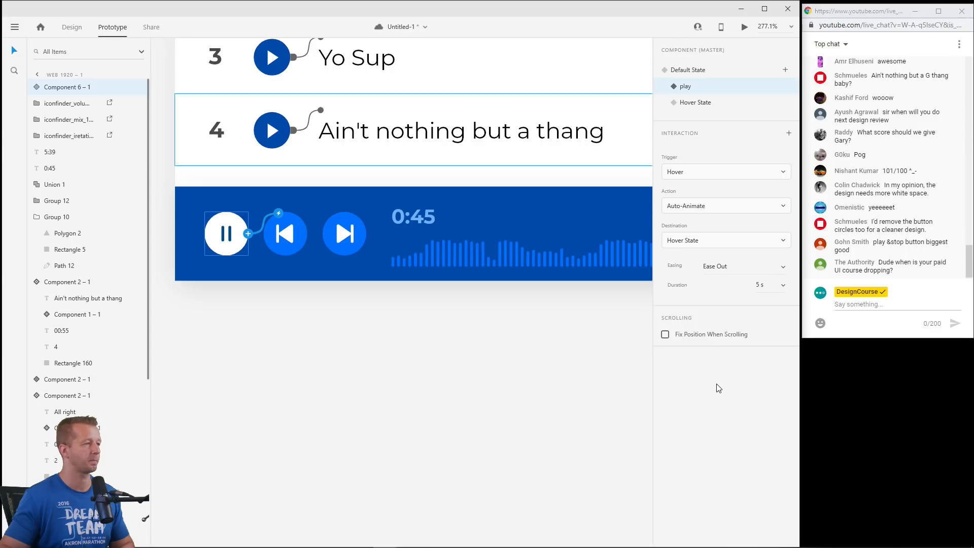
Add a tap interaction to the hover state that auto-animates to Default State.
left_click(693, 104)
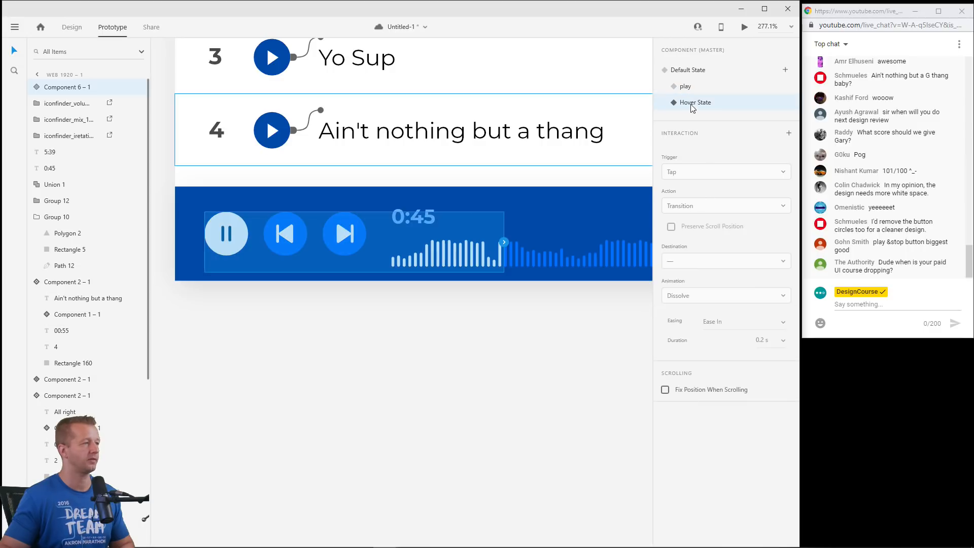
left_click(789, 133)
left_click(709, 172)
left_click(680, 153)
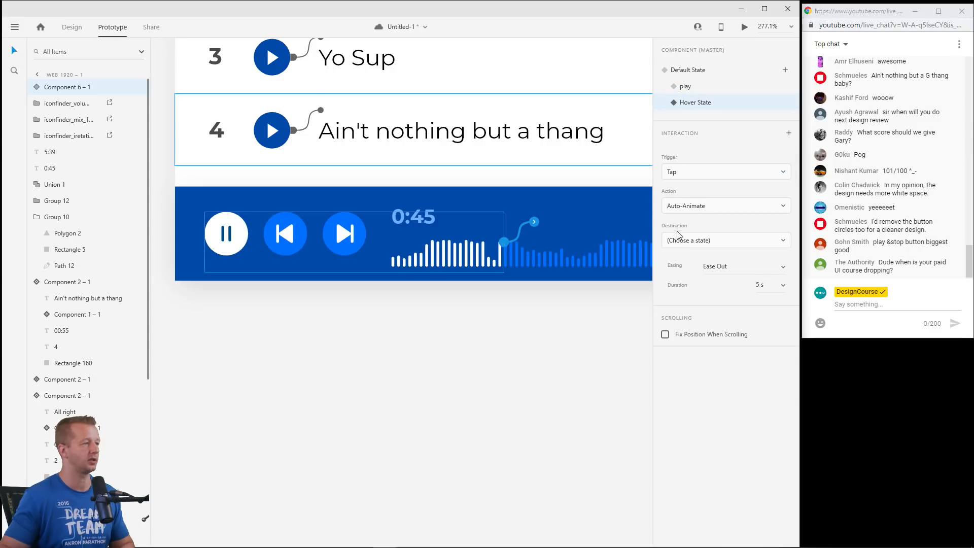
left_click(699, 210)
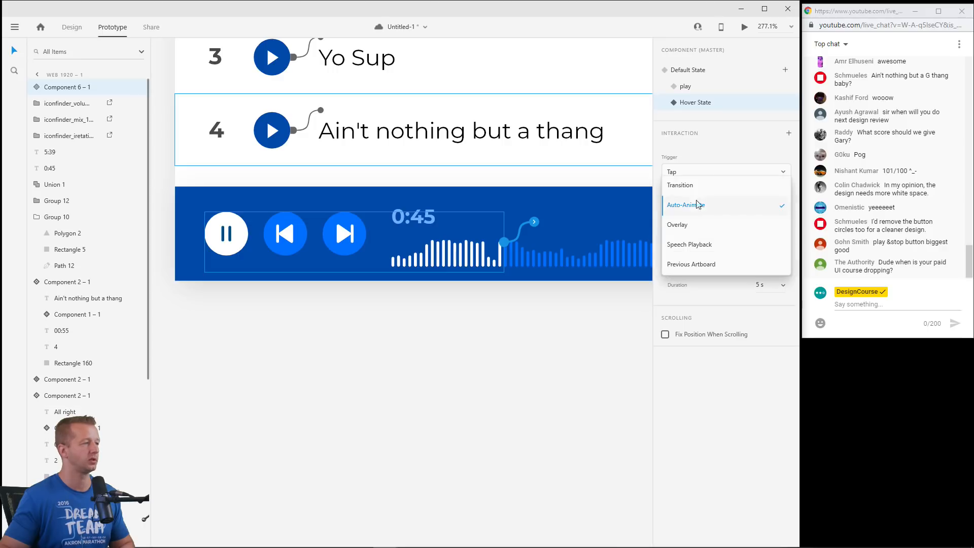
left_click(695, 189)
left_click(690, 294)
left_click(678, 289)
left_click(698, 261)
left_click(692, 285)
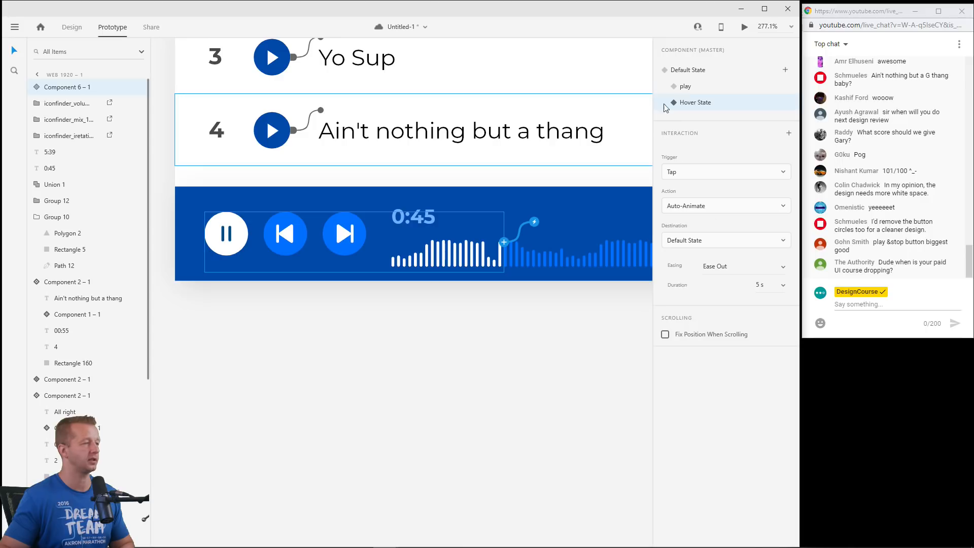
Review the interactions assigned to the component's default, play and hover states.
left_click(686, 71)
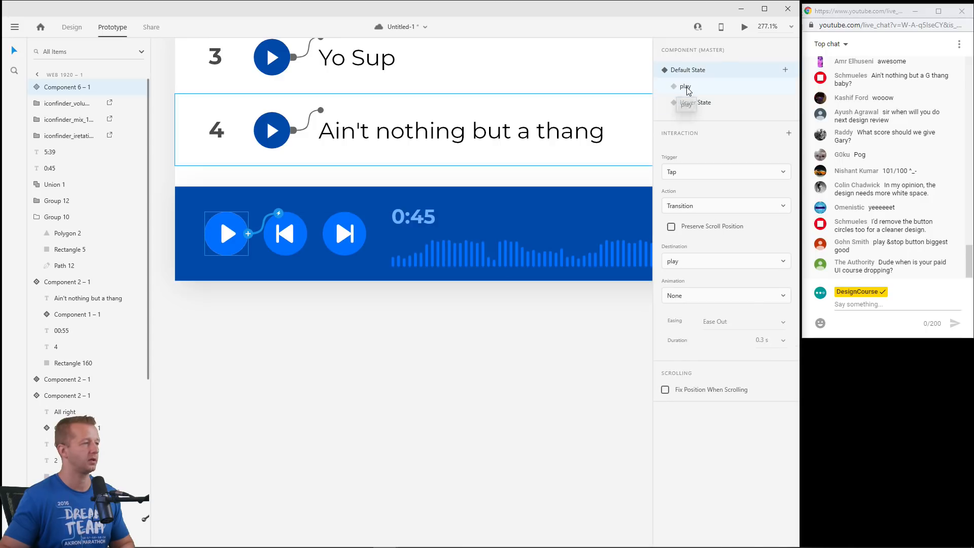
left_click(686, 87)
left_click(693, 103)
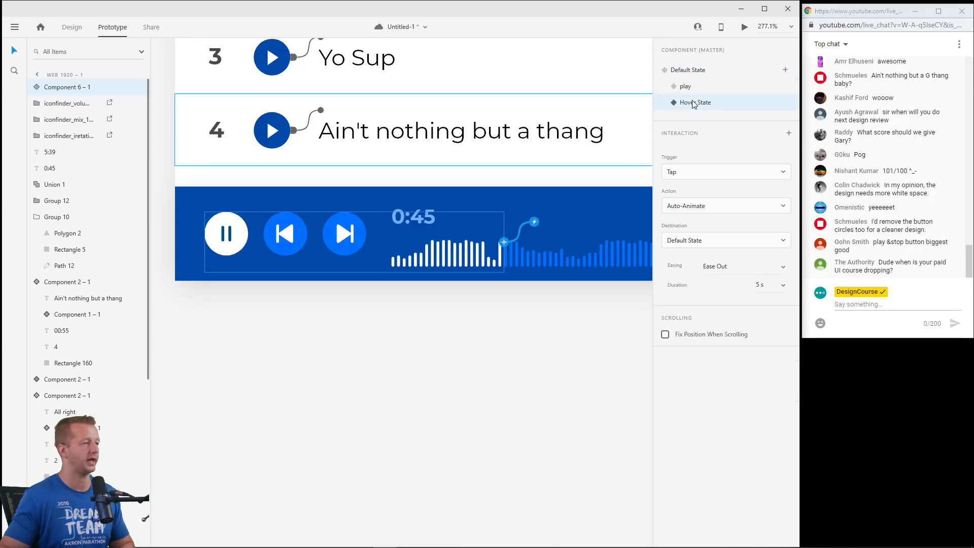
left_click(690, 72)
left_click(482, 353)
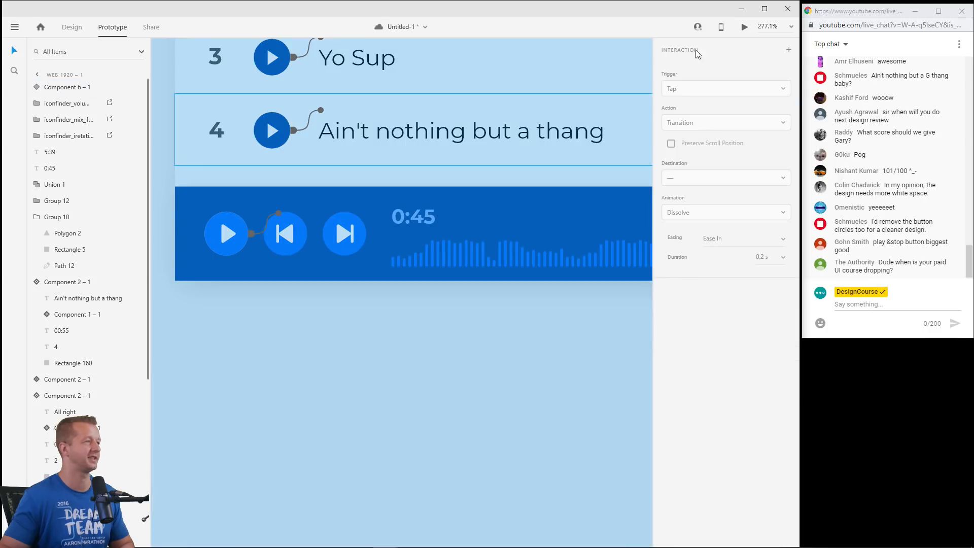
Preview the prototype, test the player bar's play button and close the preview.
left_click(745, 27)
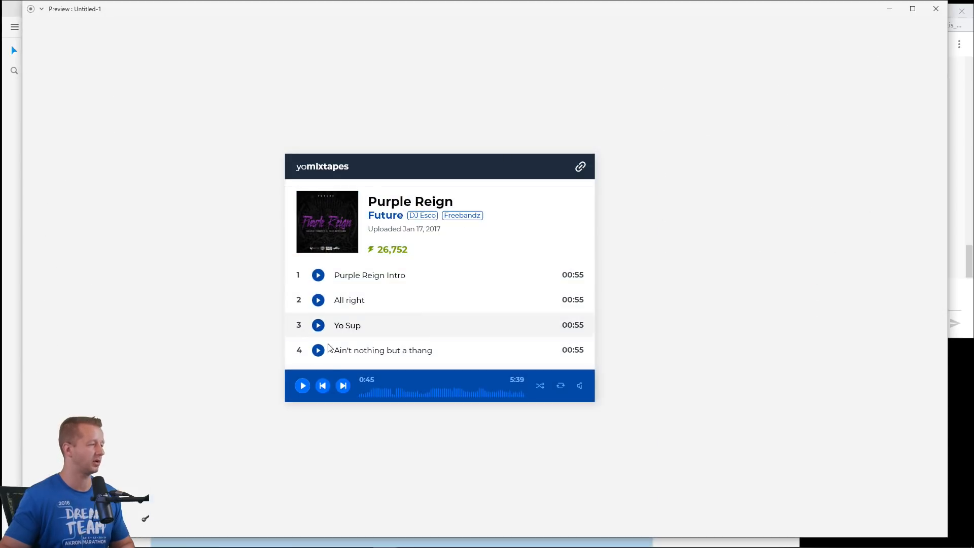
left_click(302, 387)
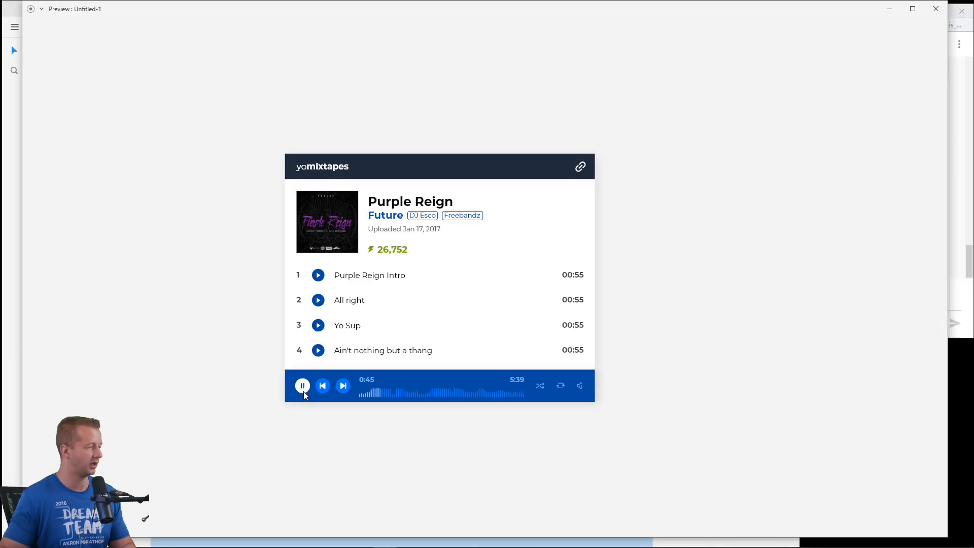
left_click(936, 9)
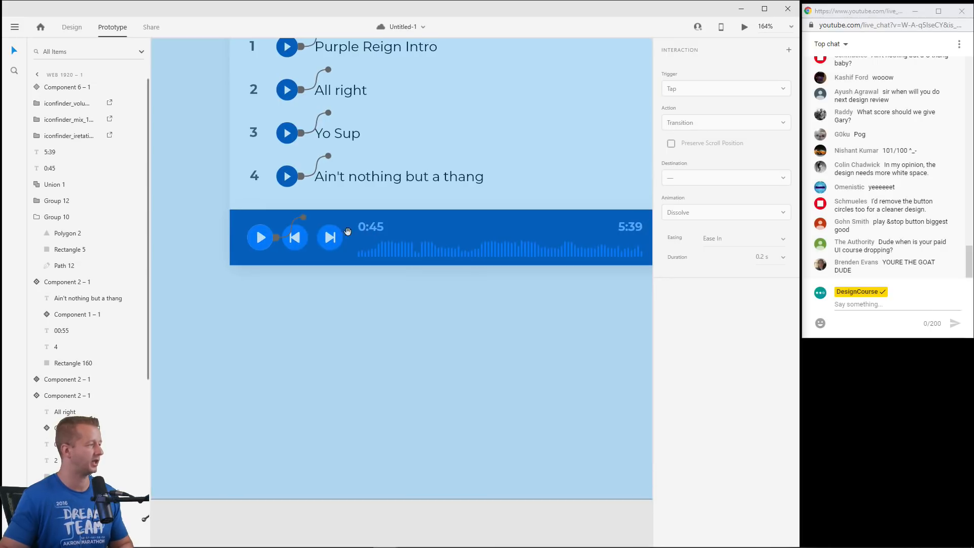
Change the hover state's tap interaction to a Transition with animation None.
left_click(261, 237)
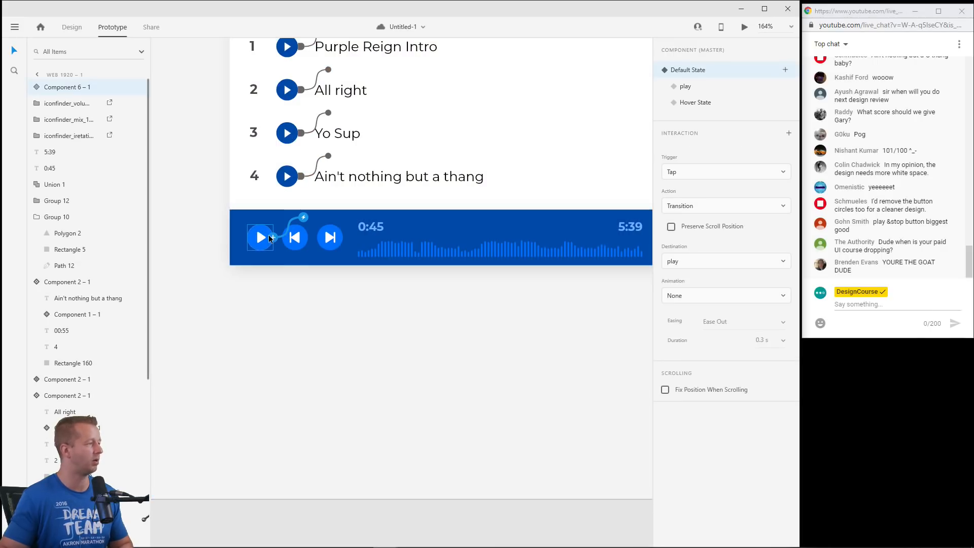
left_click(686, 86)
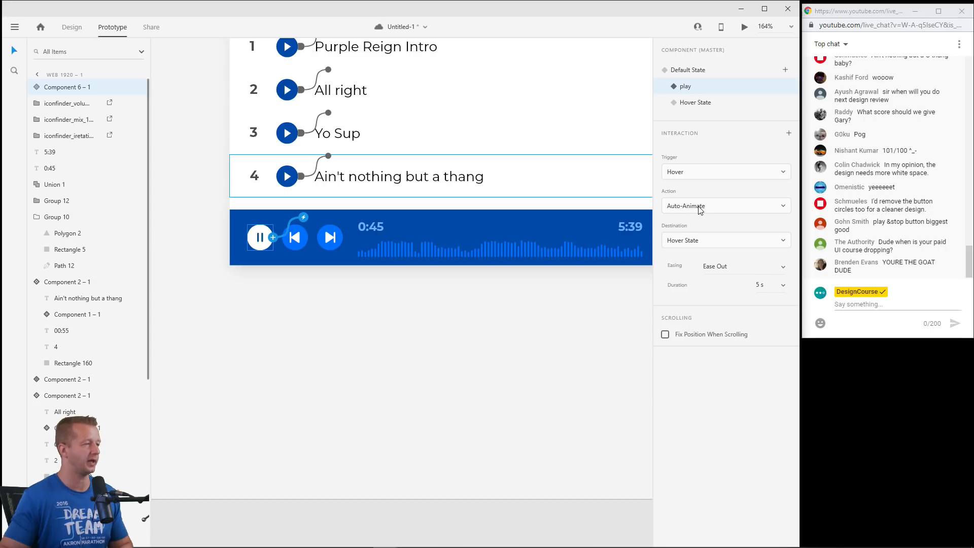
left_click(703, 104)
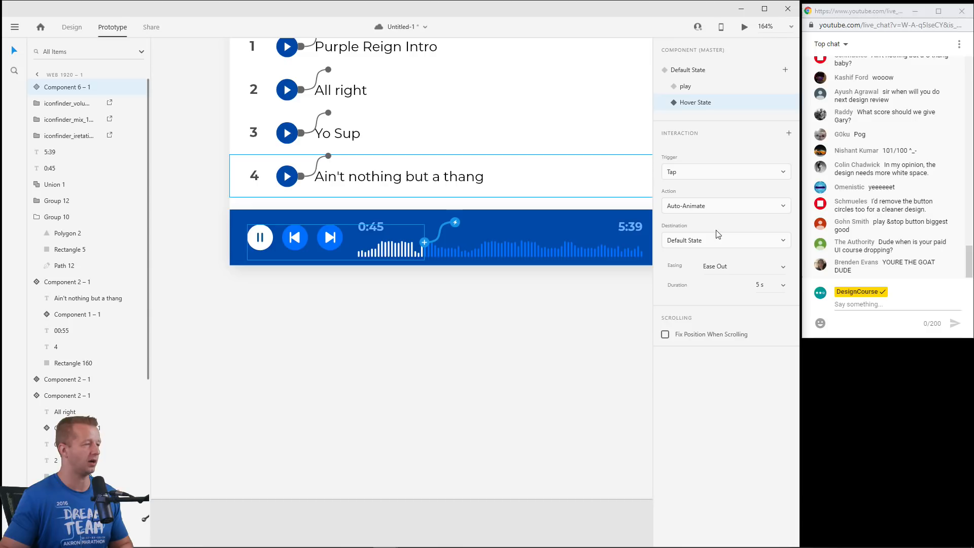
left_click(697, 206)
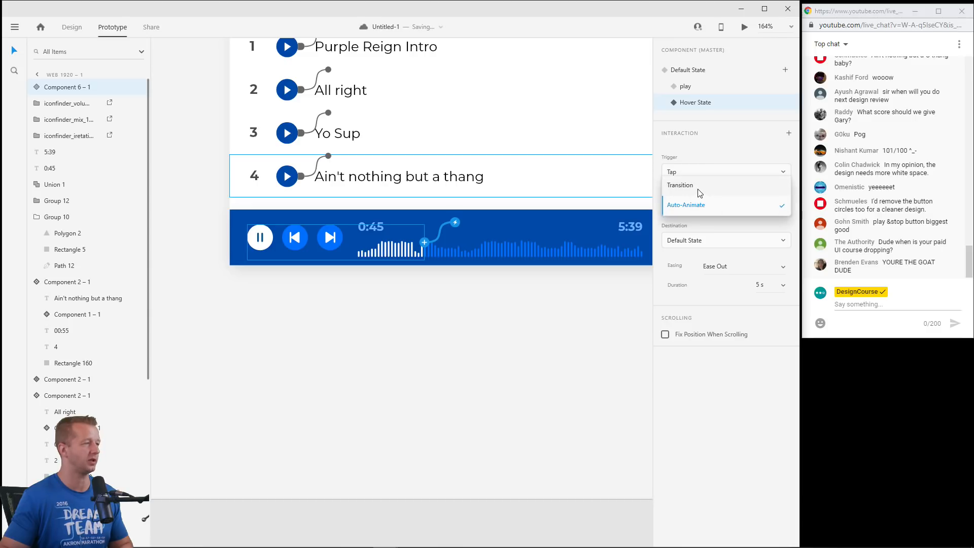
left_click(699, 193)
left_click(692, 299)
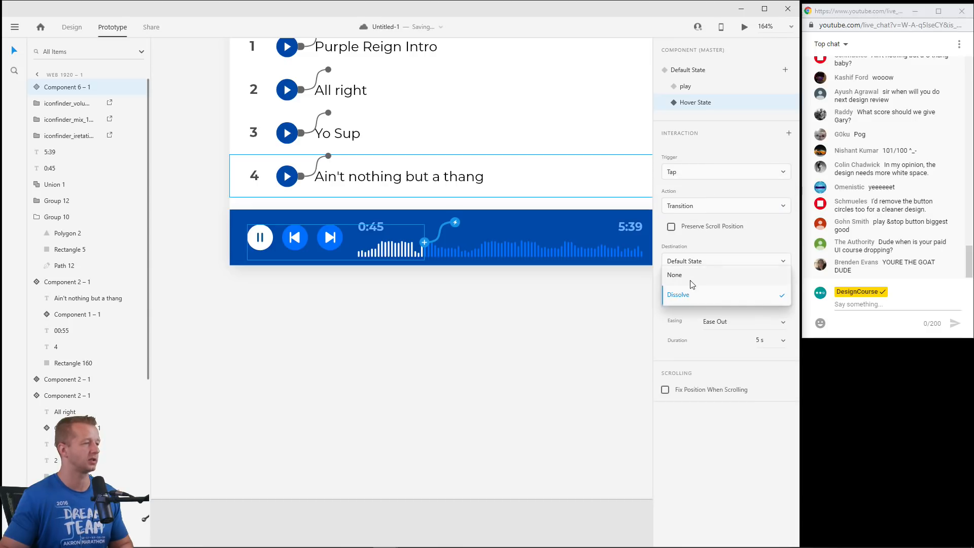
left_click(693, 283)
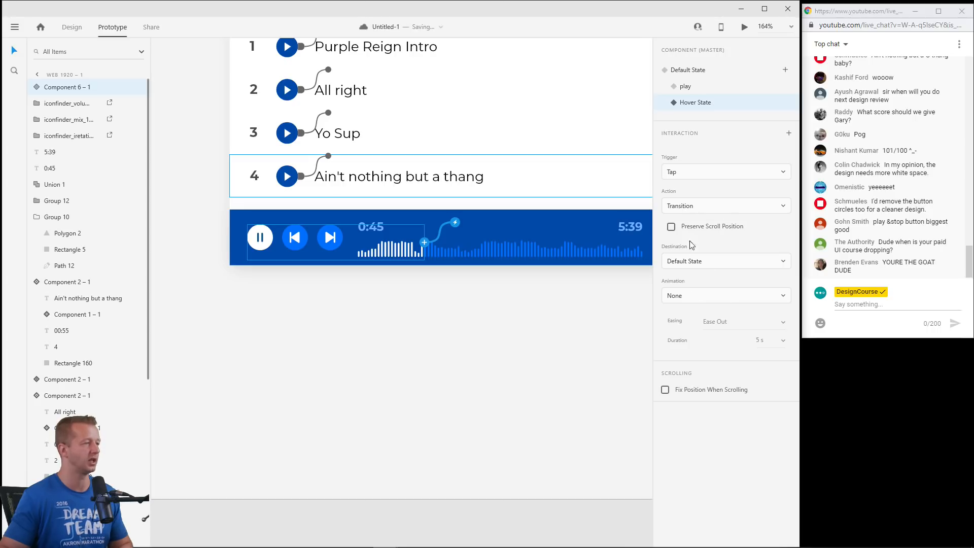
Select the player bar's play/pause component and set it back to its Default State.
left_click(350, 298)
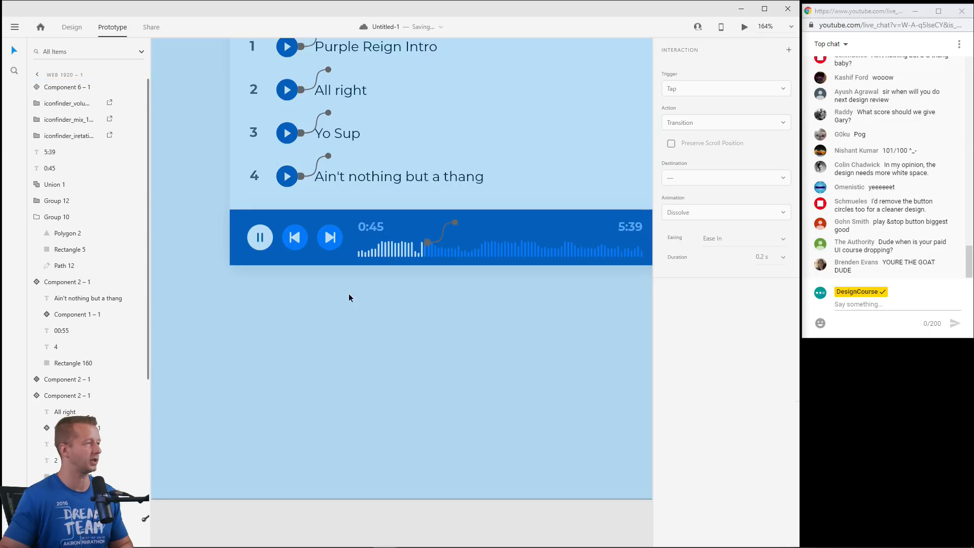
left_click(268, 236)
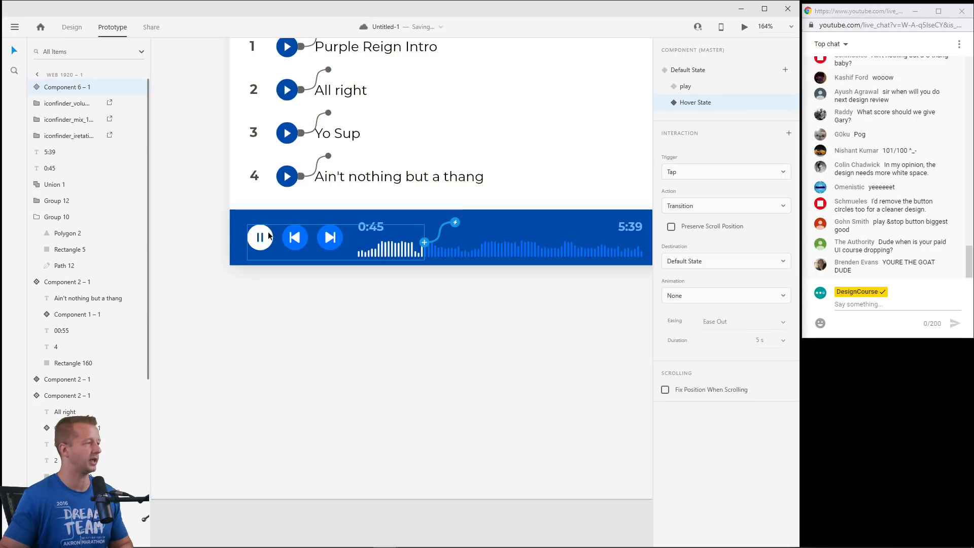
left_click(685, 87)
left_click(704, 69)
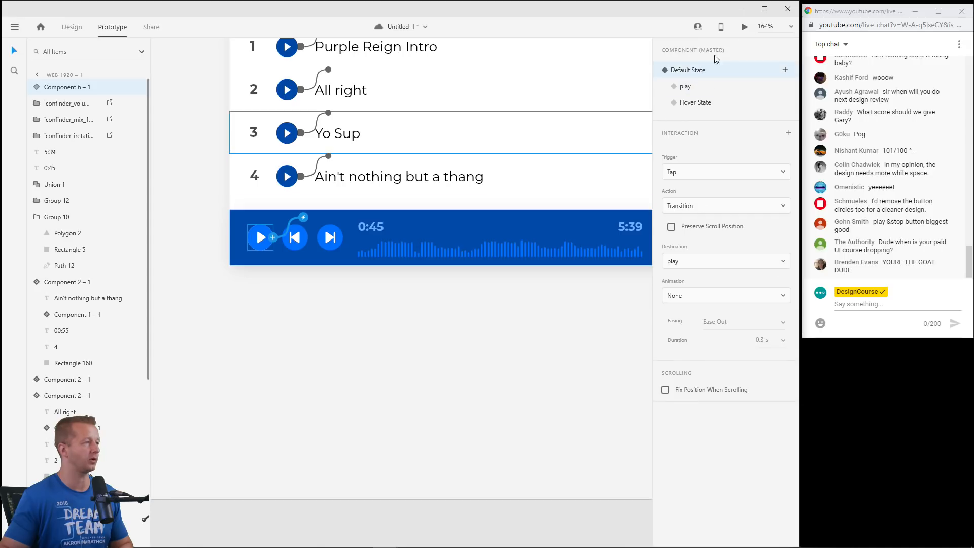
Preview the prototype, toggle the player bar between play and pause twice, and close the preview.
left_click(742, 28)
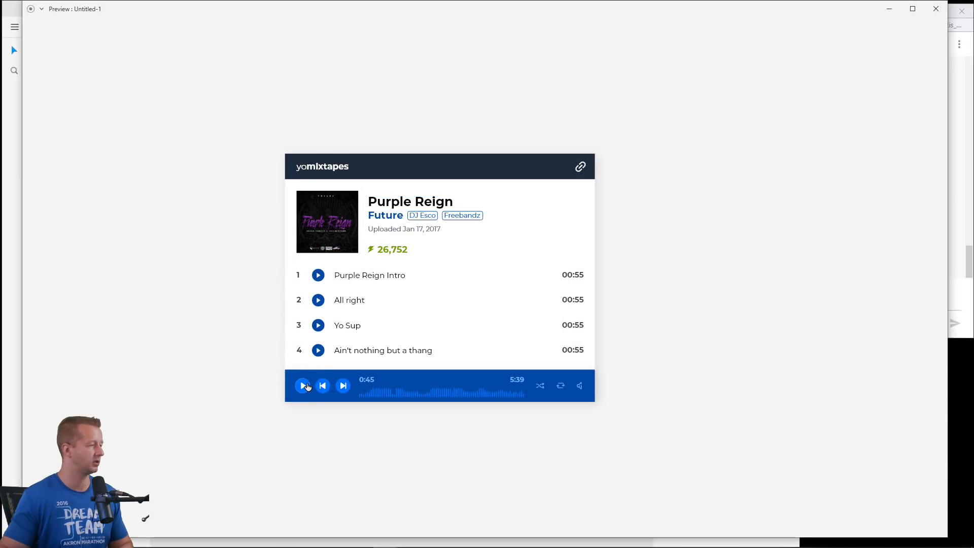
left_click(303, 387)
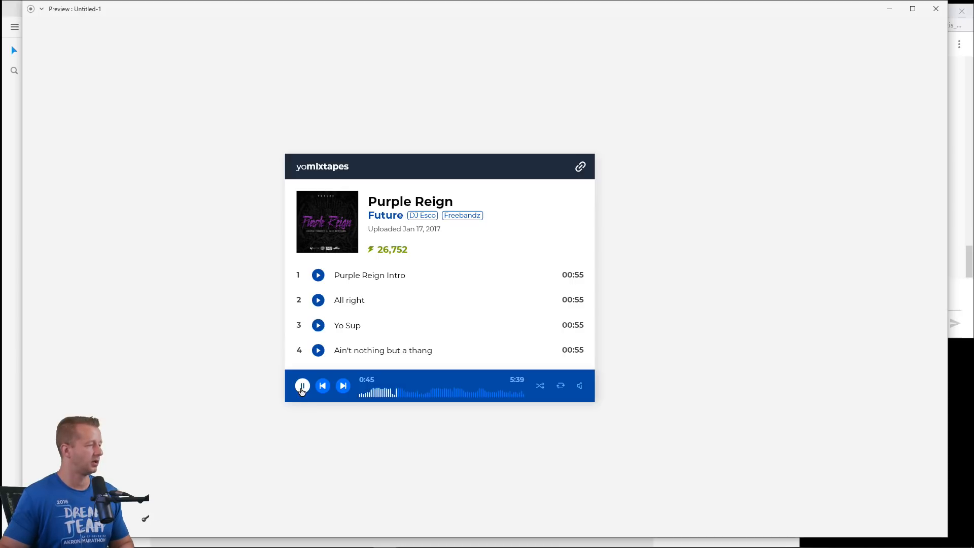
left_click(303, 387)
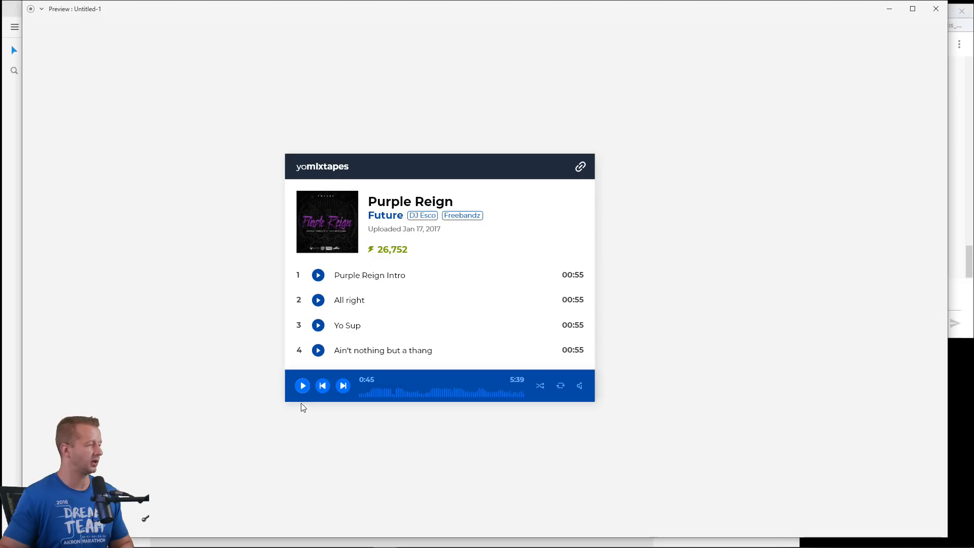
left_click(302, 393)
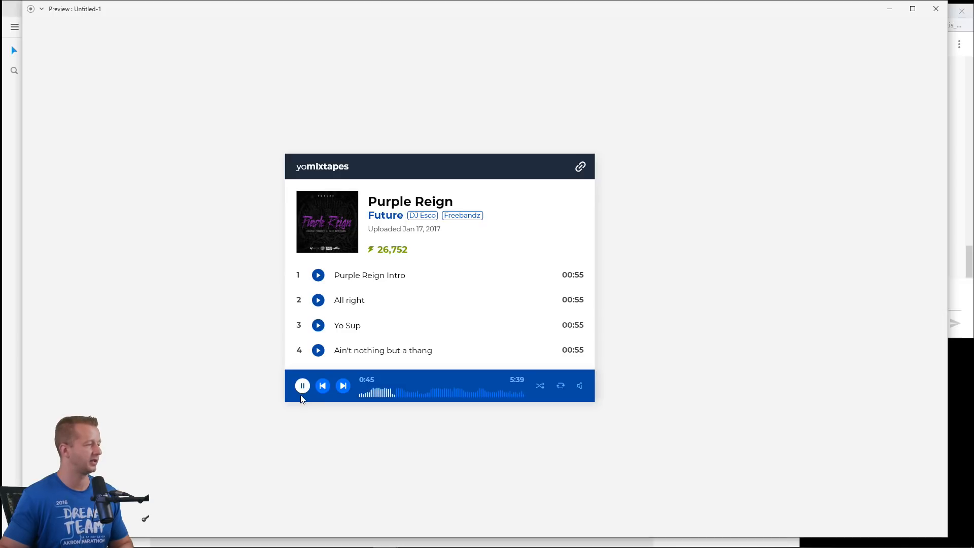
left_click(303, 389)
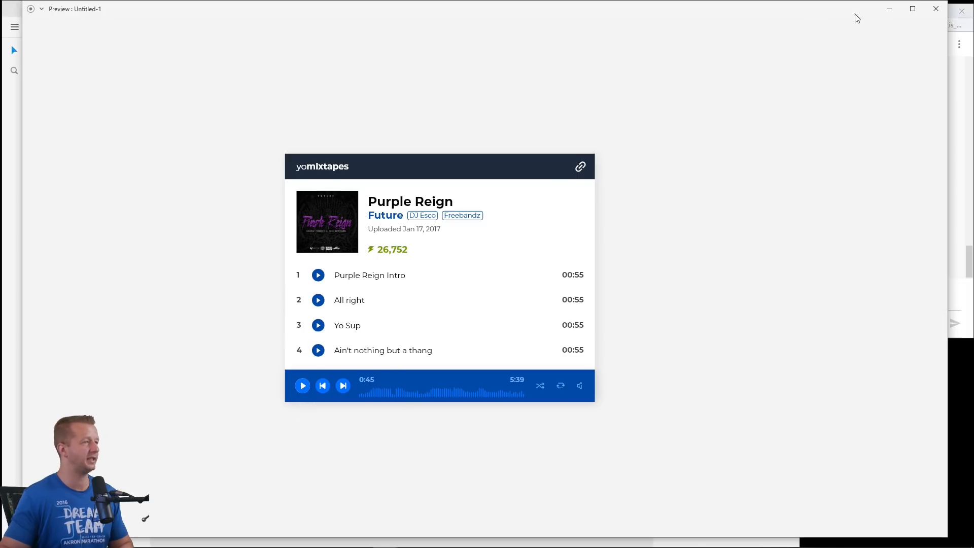
left_click(935, 9)
Preview the whole card again, testing the "All right" track's play button and the player bar's play button, and close the preview.
scroll(485, 198, "down", 5)
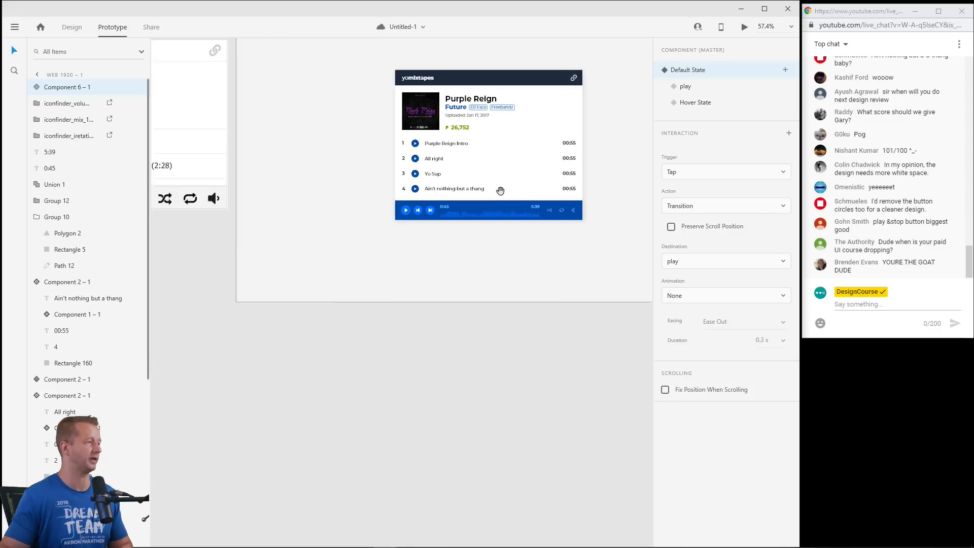
left_click_drag(499, 191, 459, 218)
key("ctrl+Return")
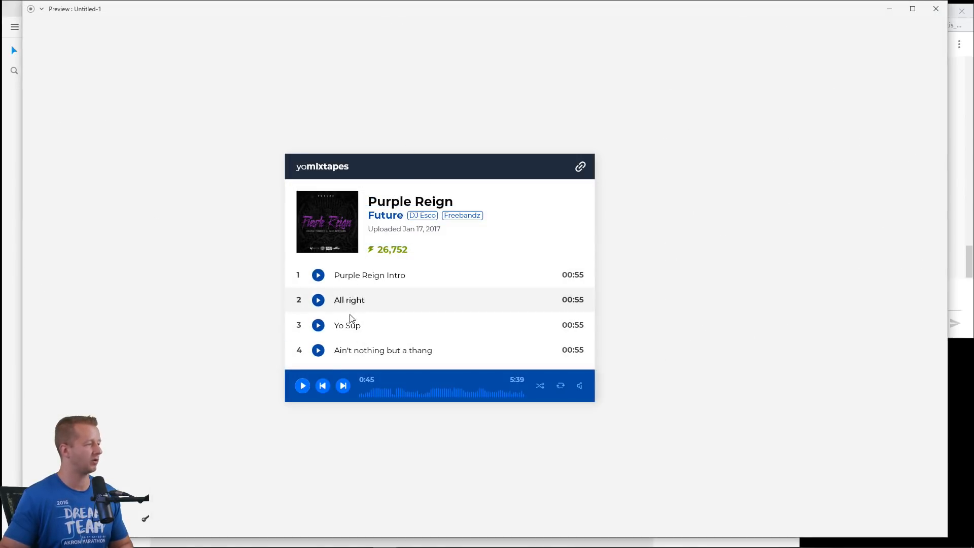
left_click(317, 301)
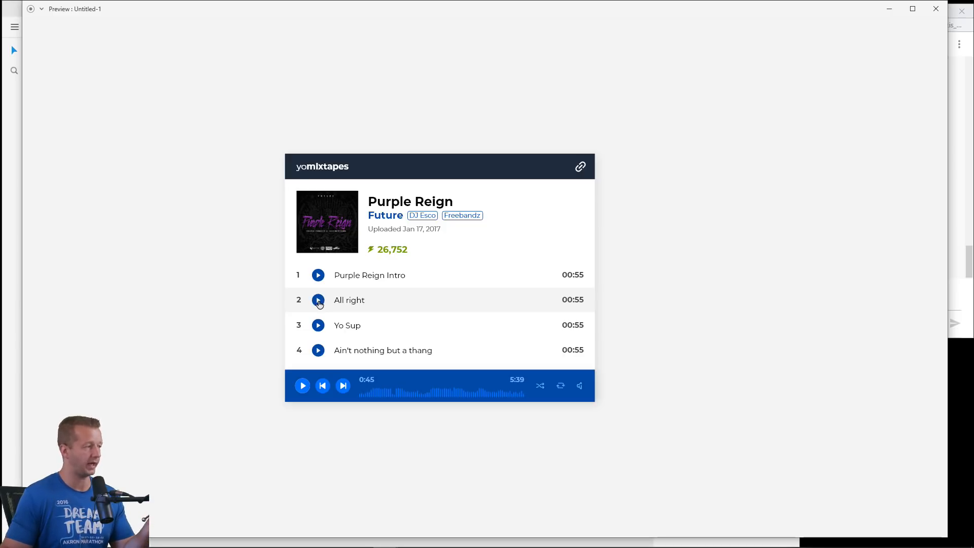
left_click(302, 386)
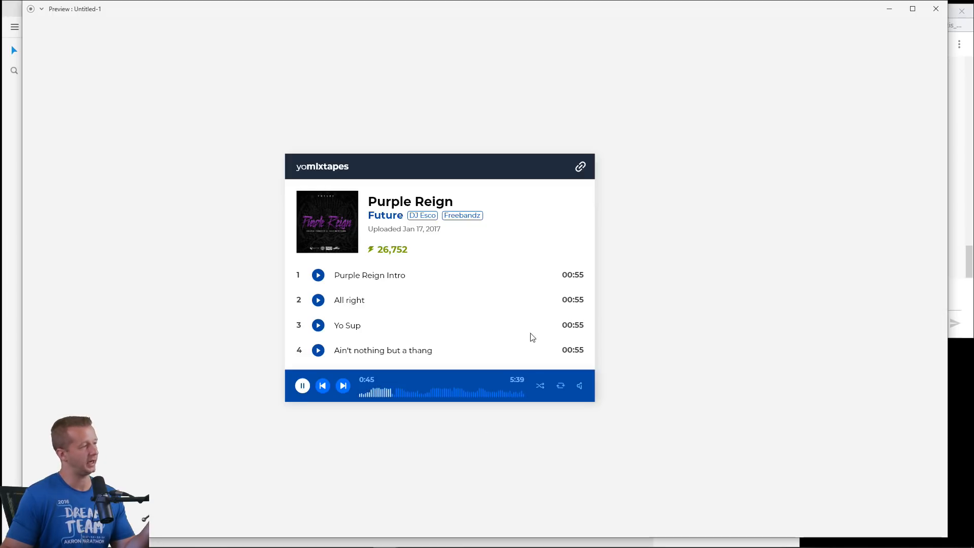
left_click(937, 10)
Switch to Design mode and maximize the window to show the BEFORE and AFTER versions side by side.
left_click(424, 278)
scroll(399, 267, "down", 3)
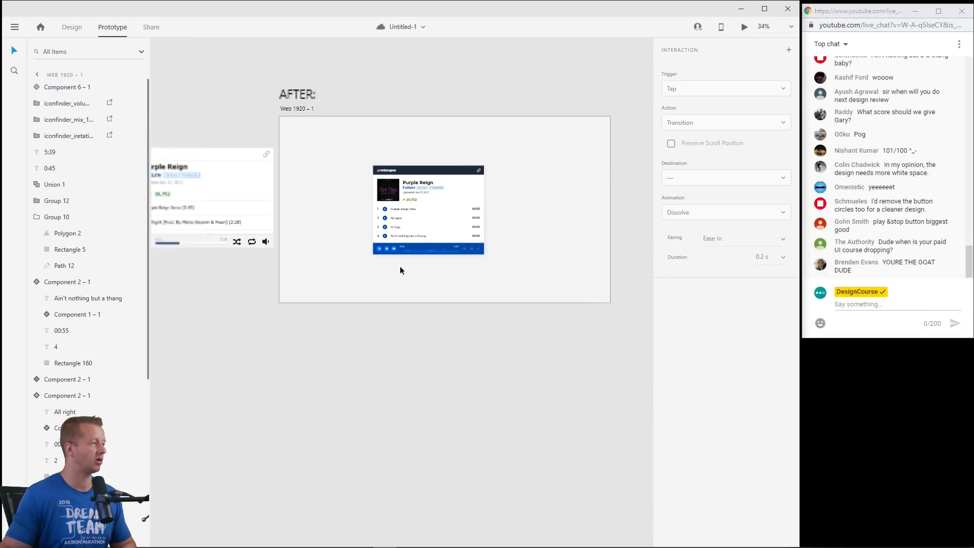
key("ctrl+Tab")
left_click_drag(232, 113, 398, 124)
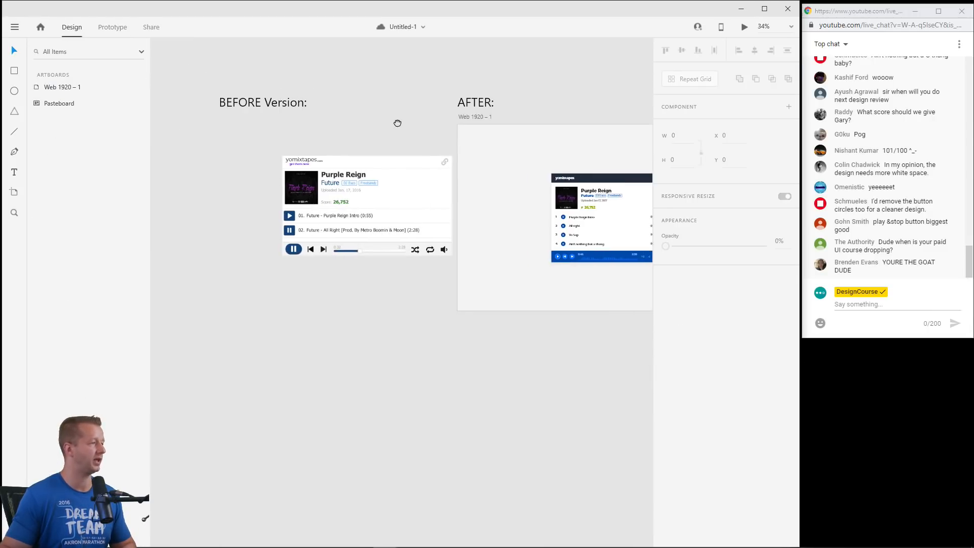
scroll(284, 161, "up", 3)
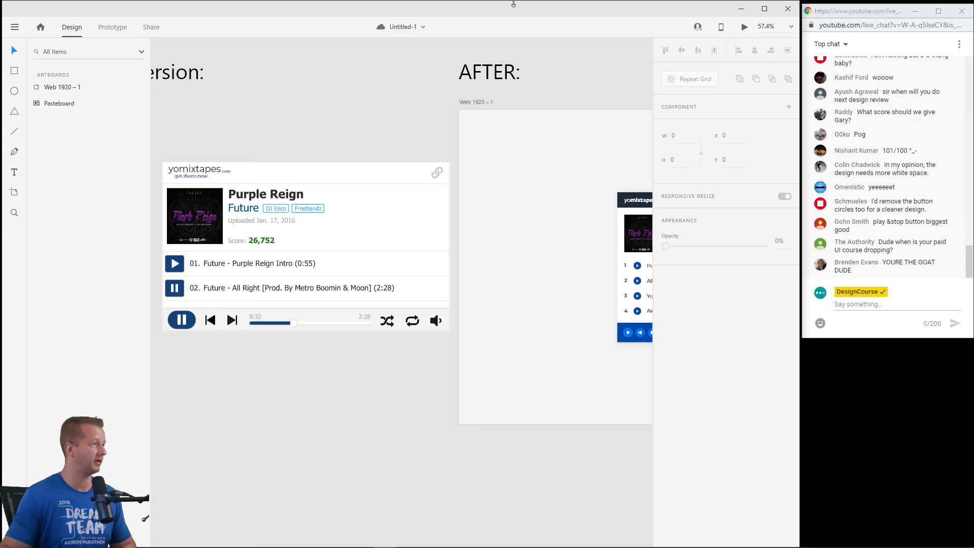
double_click(514, 8)
left_click_drag(326, 131, 507, 119)
key("ctrl+y")
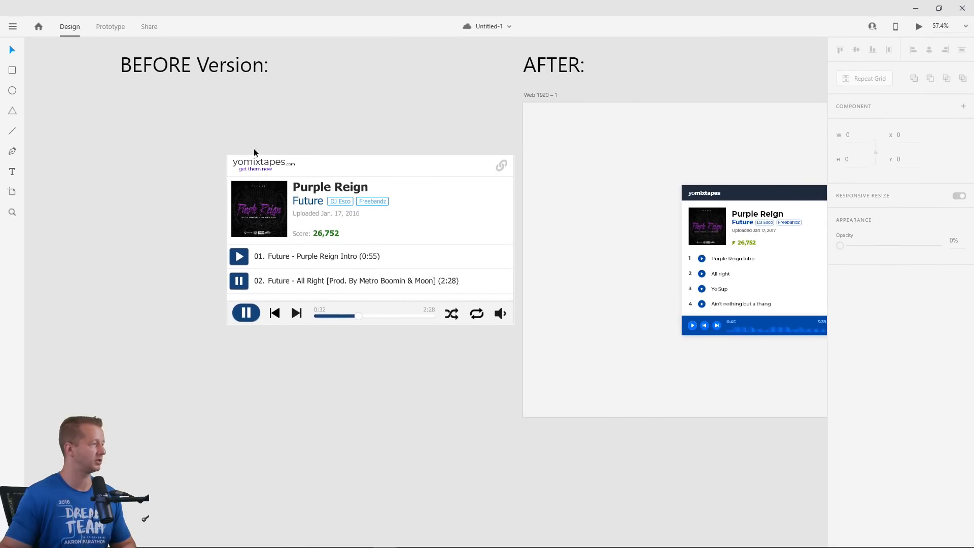
Compare the BEFORE version with the redesigned AFTER card, examining each one up close.
left_click_drag(263, 155, 183, 156)
key("ctrl+3")
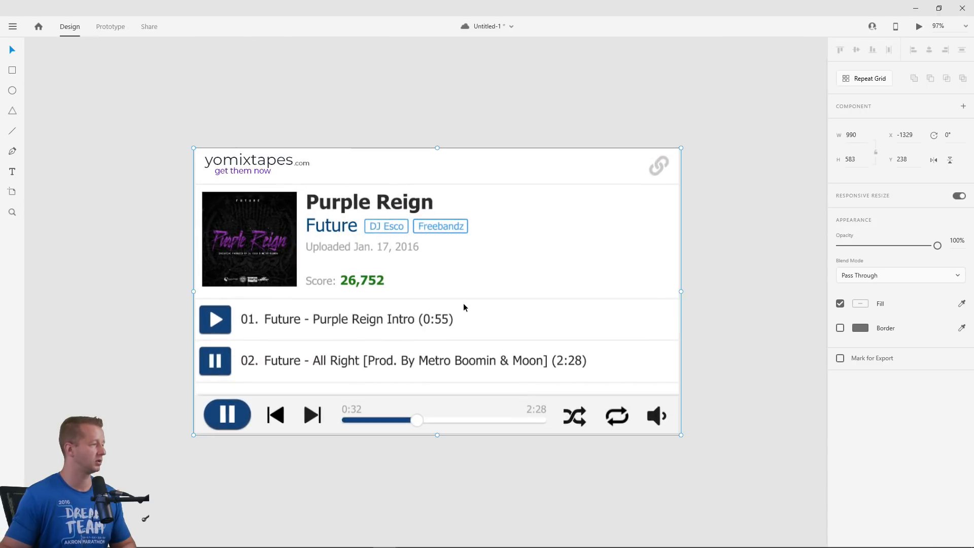
left_click_drag(501, 277, 185, 230)
scroll(185, 230, "up", 3)
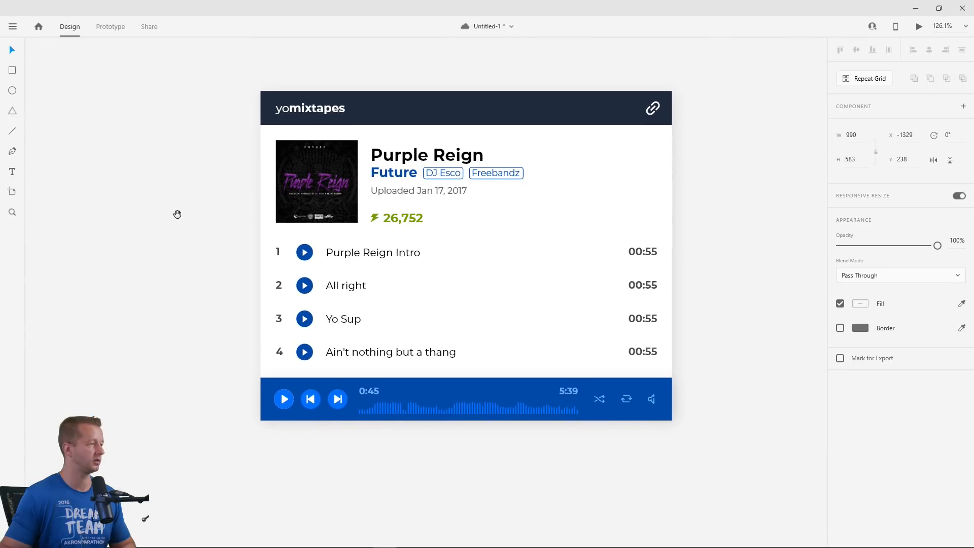
scroll(192, 229, "up", 1)
scroll(192, 229, "down", 6)
left_click_drag(176, 228, 511, 264)
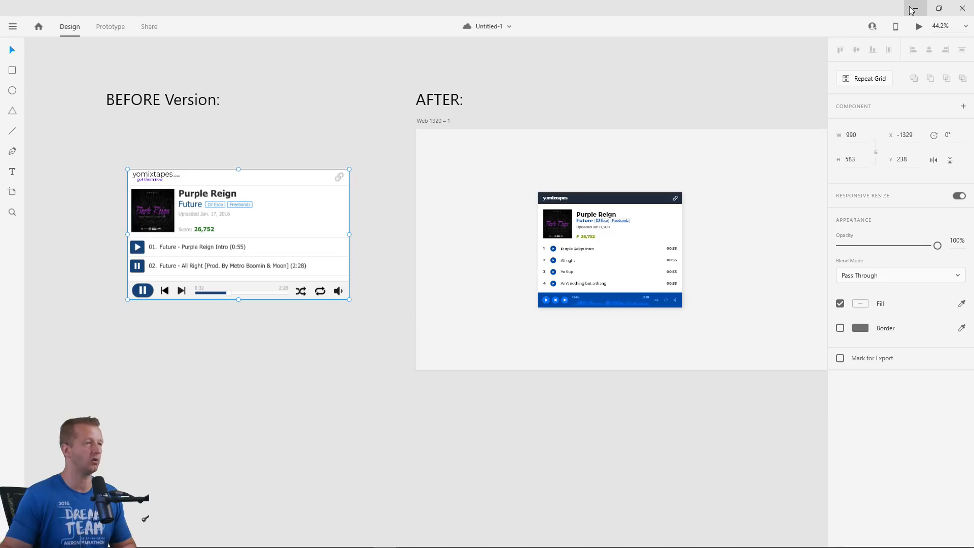
Restore the design window to a smaller floating size and enlarge the live chat window.
mouse_move(276, 542)
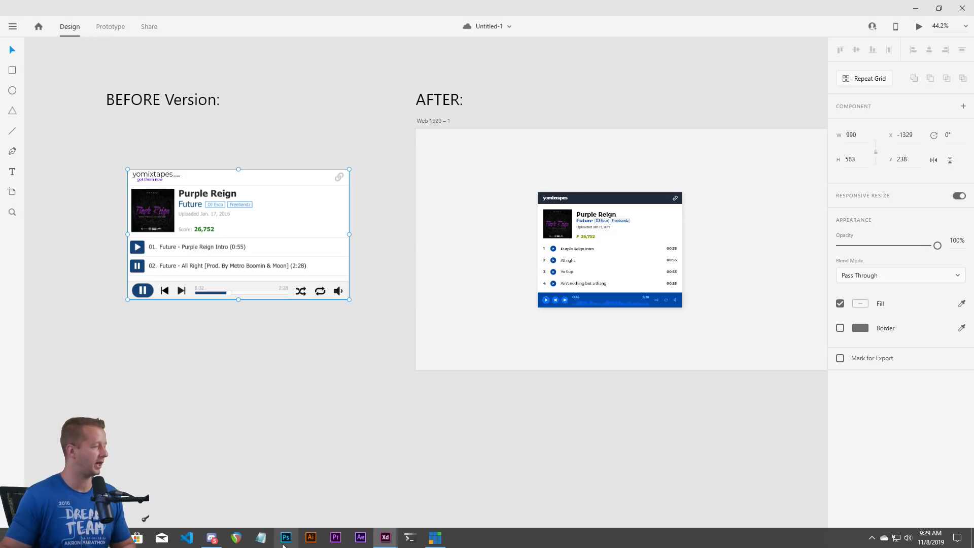
left_click_drag(548, 13, 311, 38)
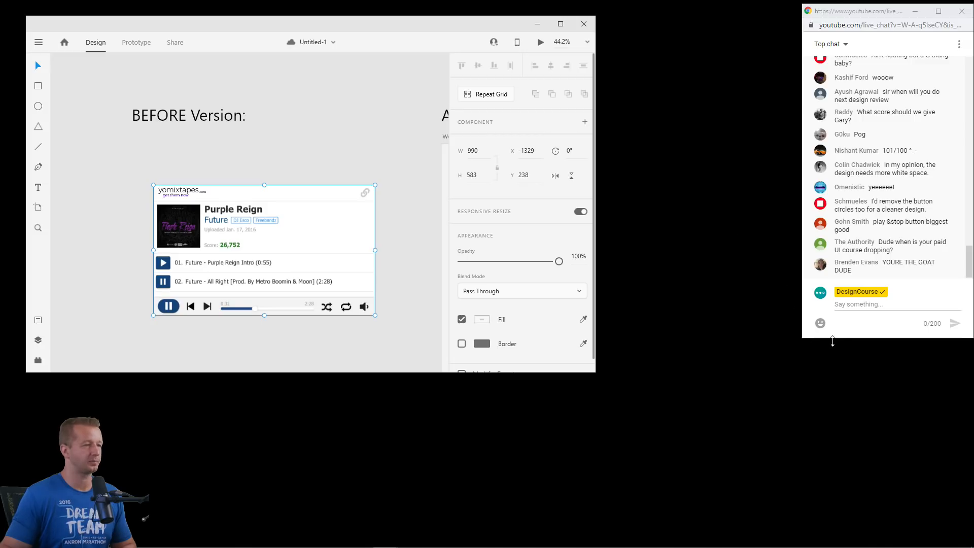
left_click_drag(800, 339, 774, 465)
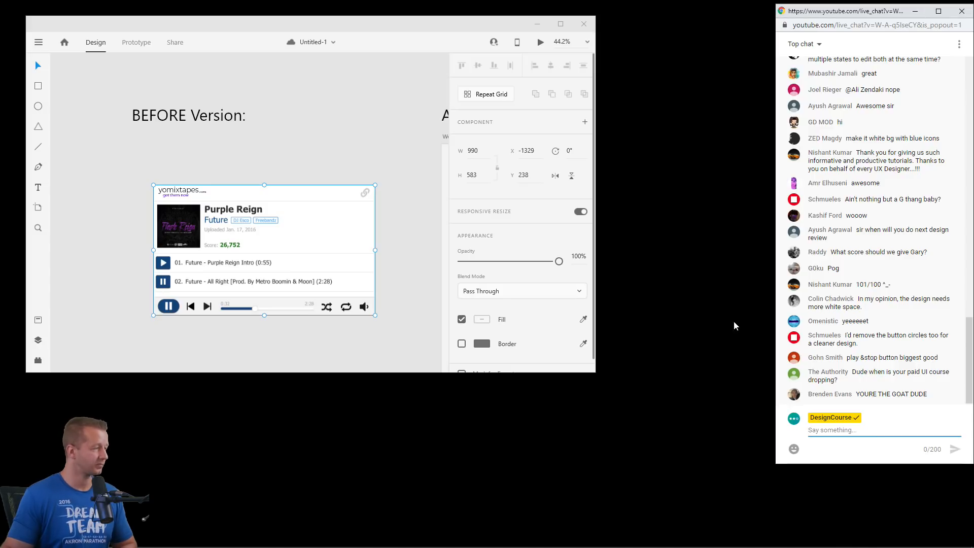
Deselect the BEFORE version and examine the redesigned player card up close.
left_click(267, 168)
left_click_drag(325, 257, 71, 190)
scroll(147, 218, "down", 2)
scroll(157, 213, "up", 4)
scroll(97, 197, "up", 3)
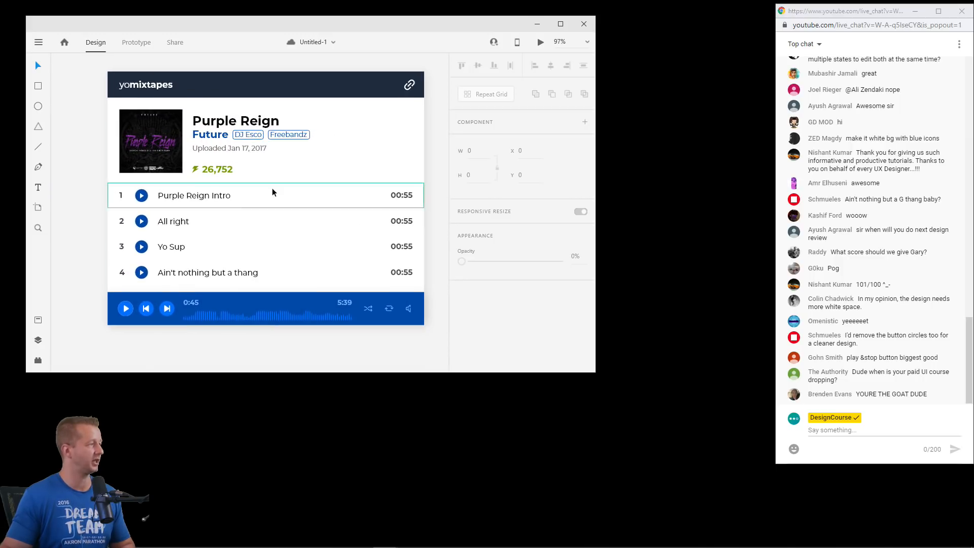